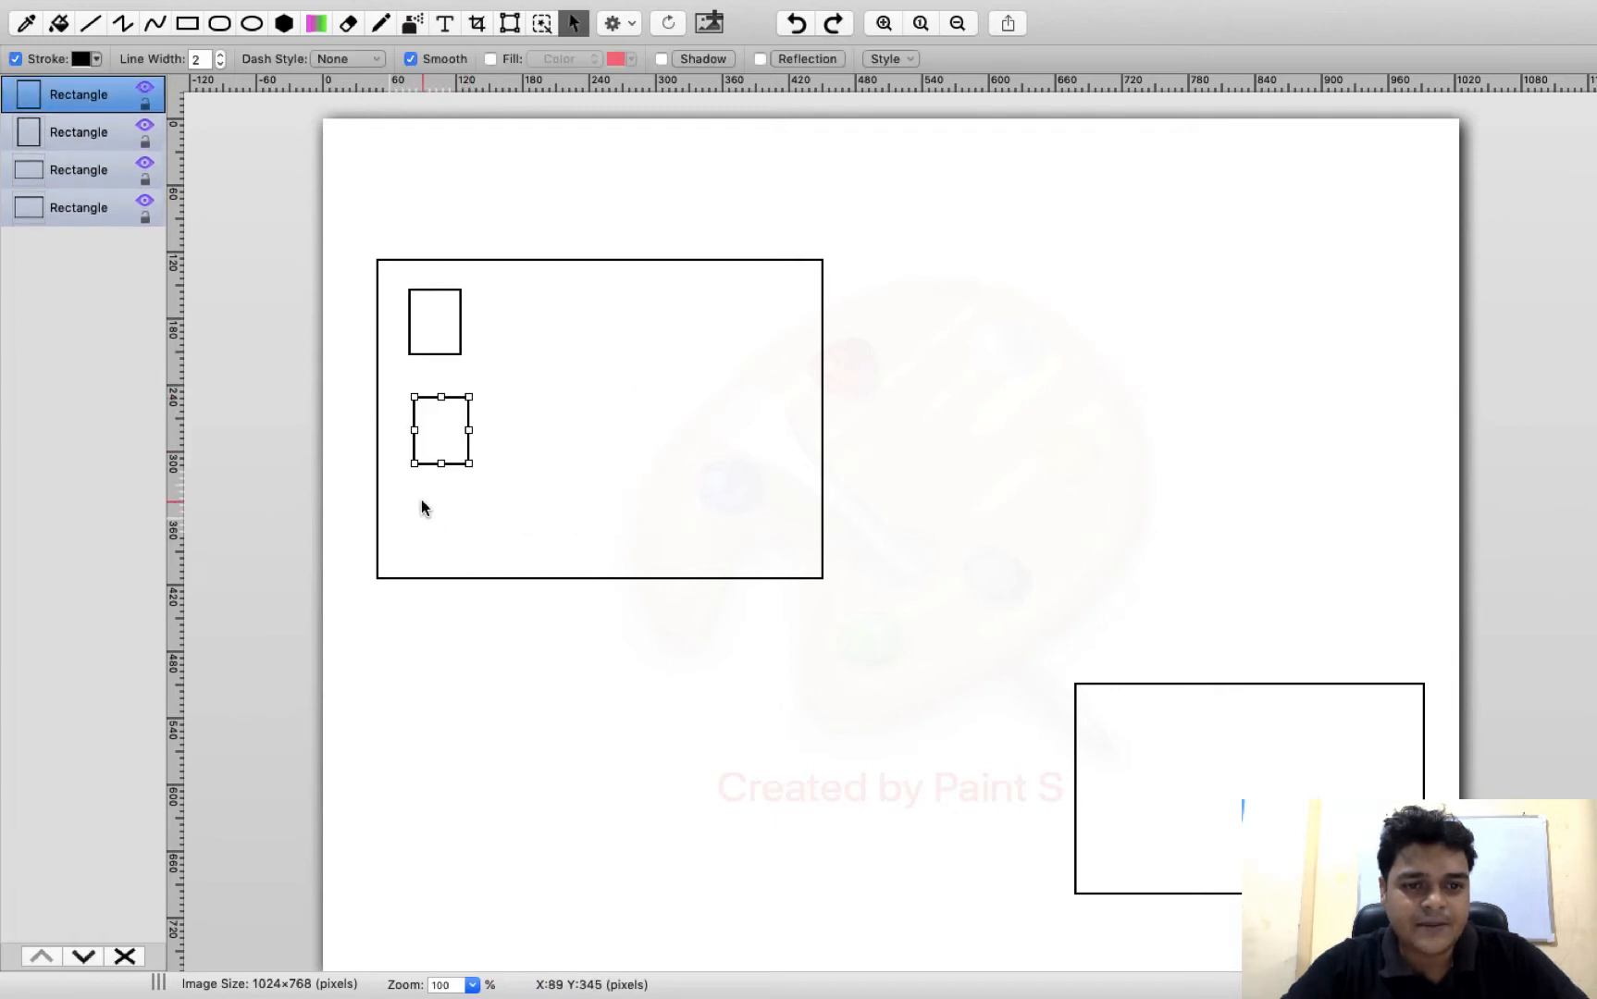
left_click(188, 28)
left_click_drag(1197, 724, 1363, 840)
mouse_move(428, 7)
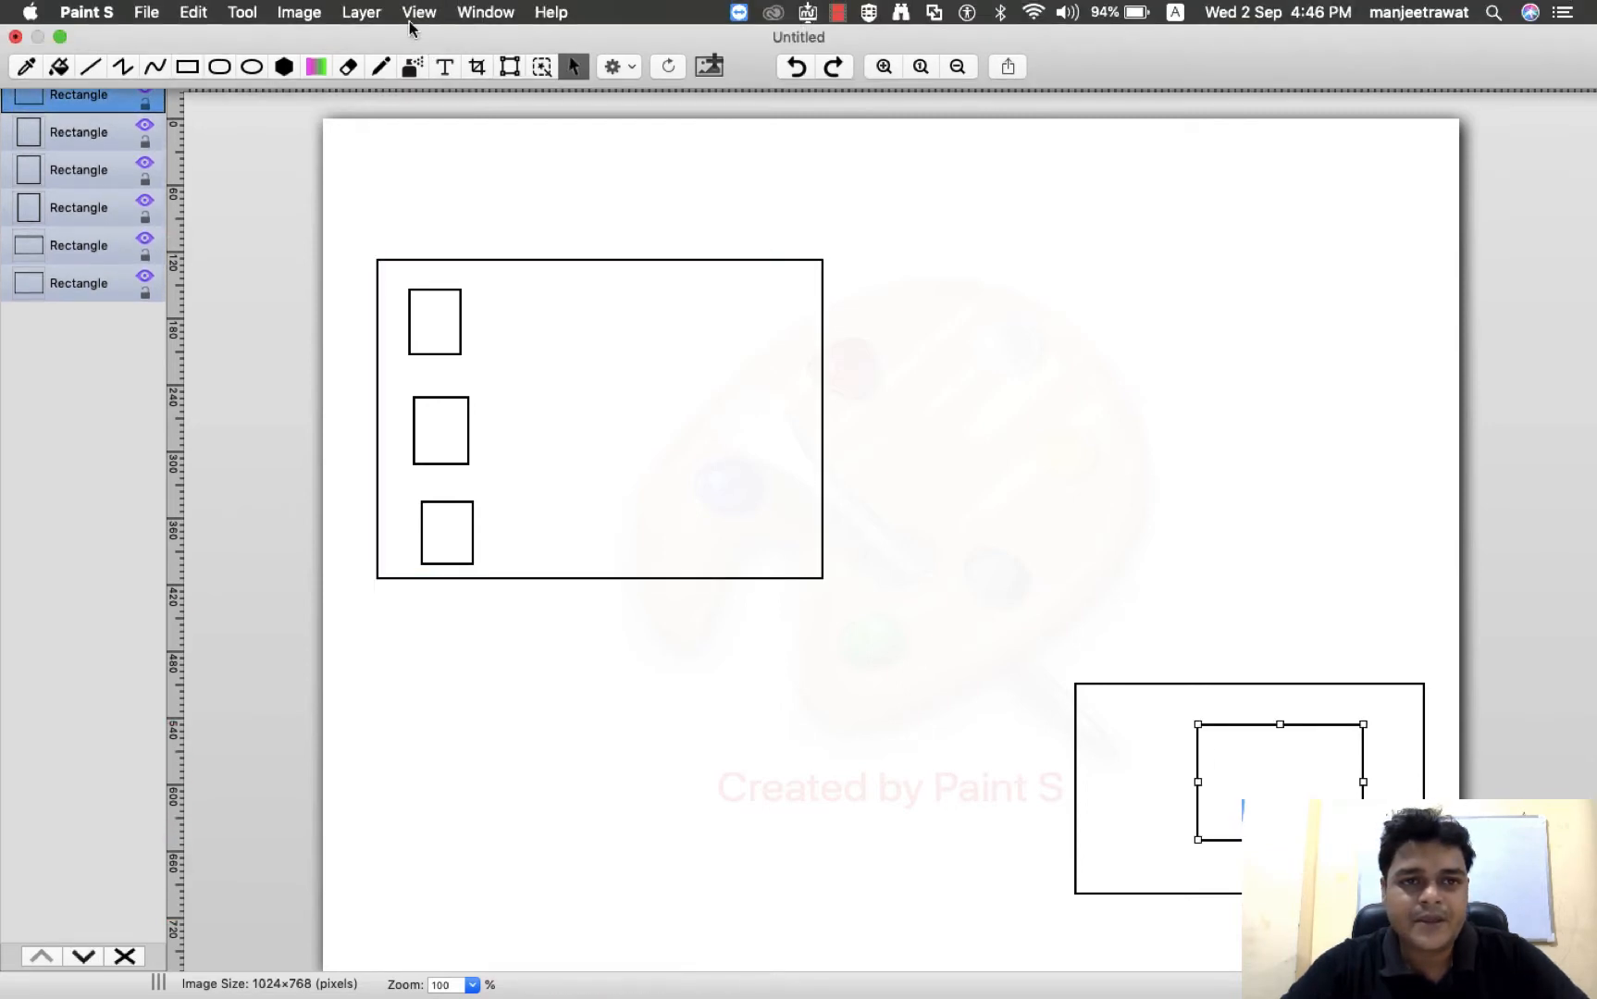
left_click(380, 66)
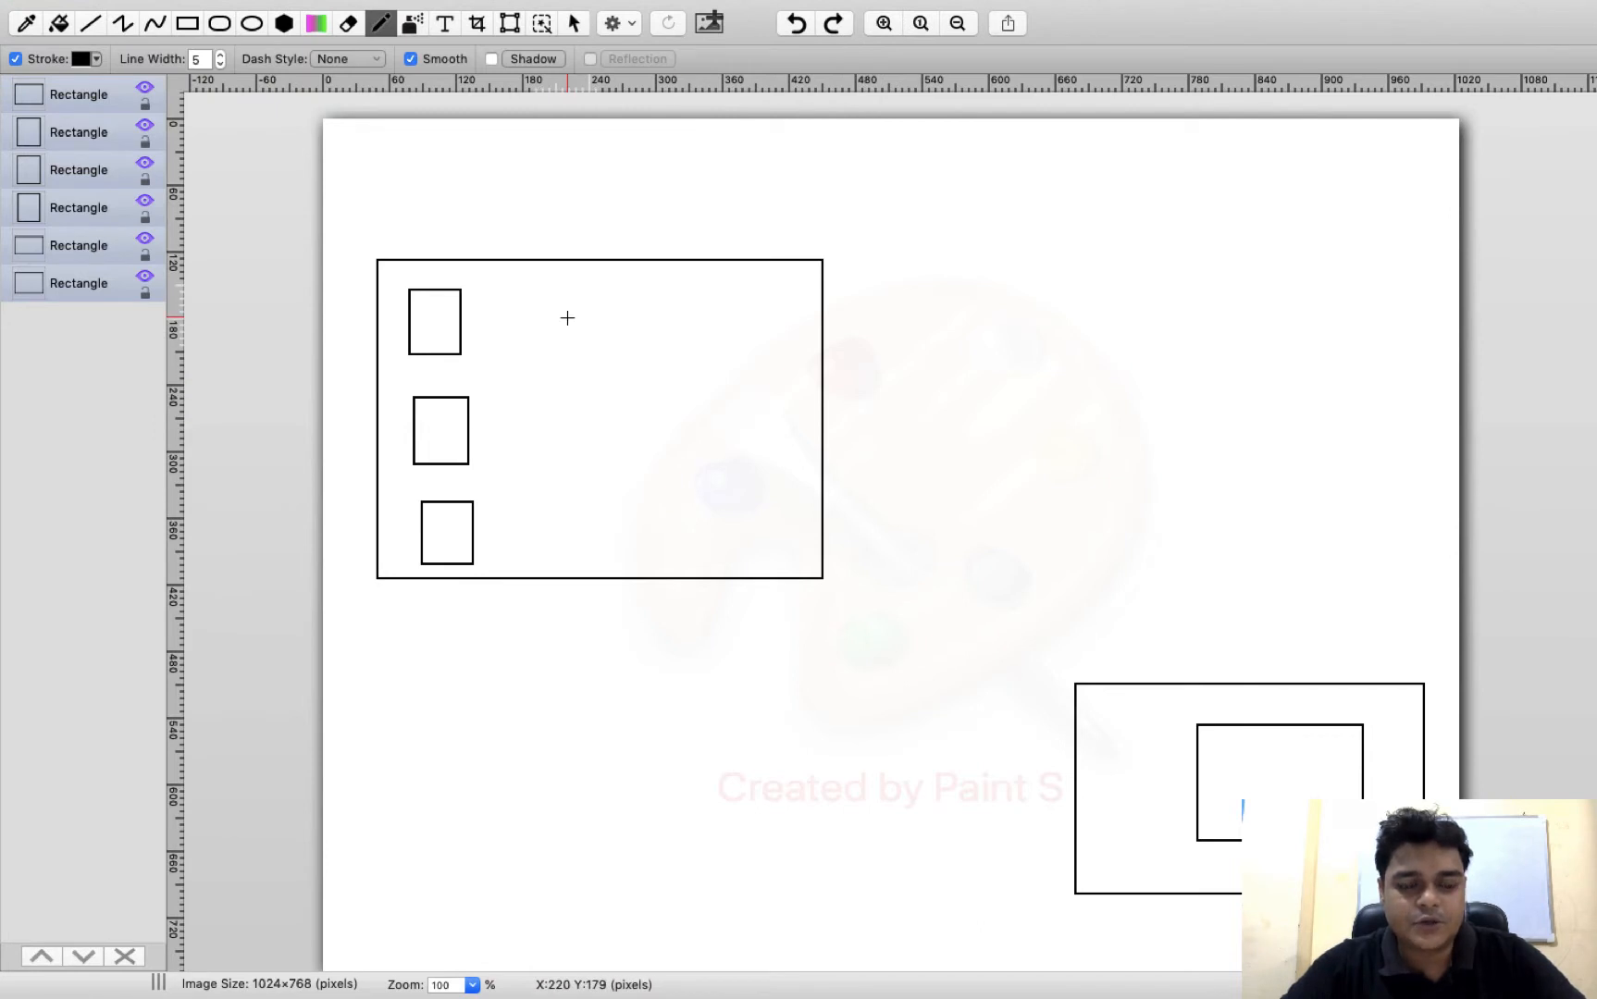
key("super+z")
Add the text title "Virtual Lab Setup" above the large rectangle that holds the three small boxes
left_click(446, 34)
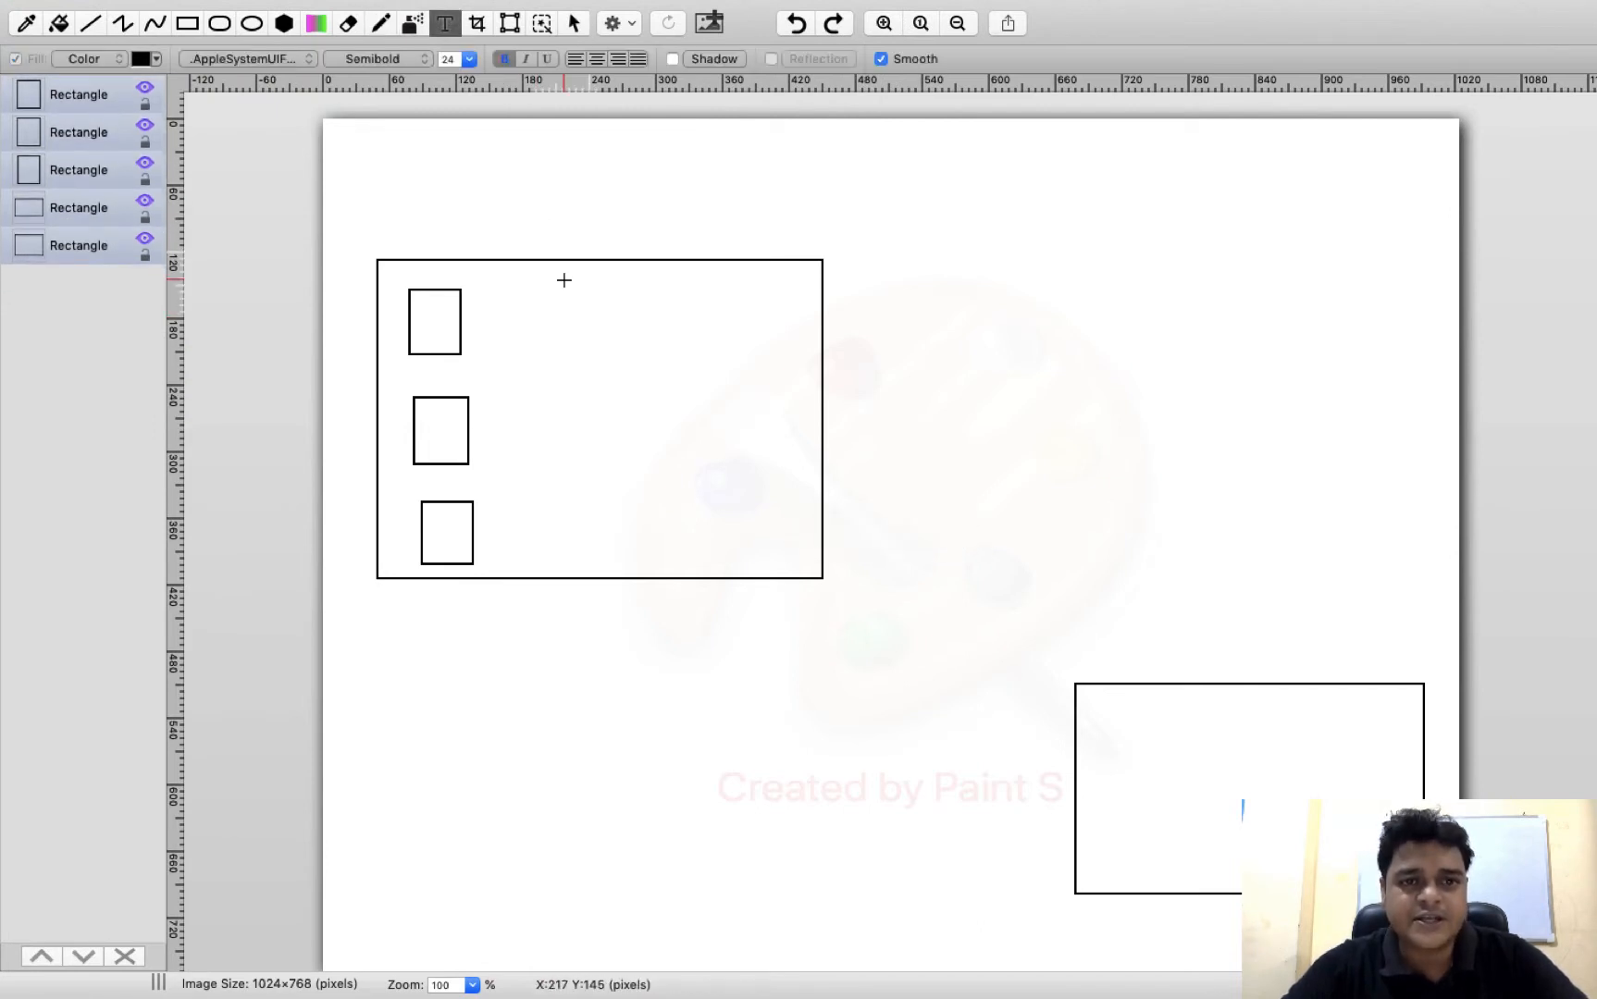
left_click_drag(451, 193, 803, 233)
type("Virtual La")
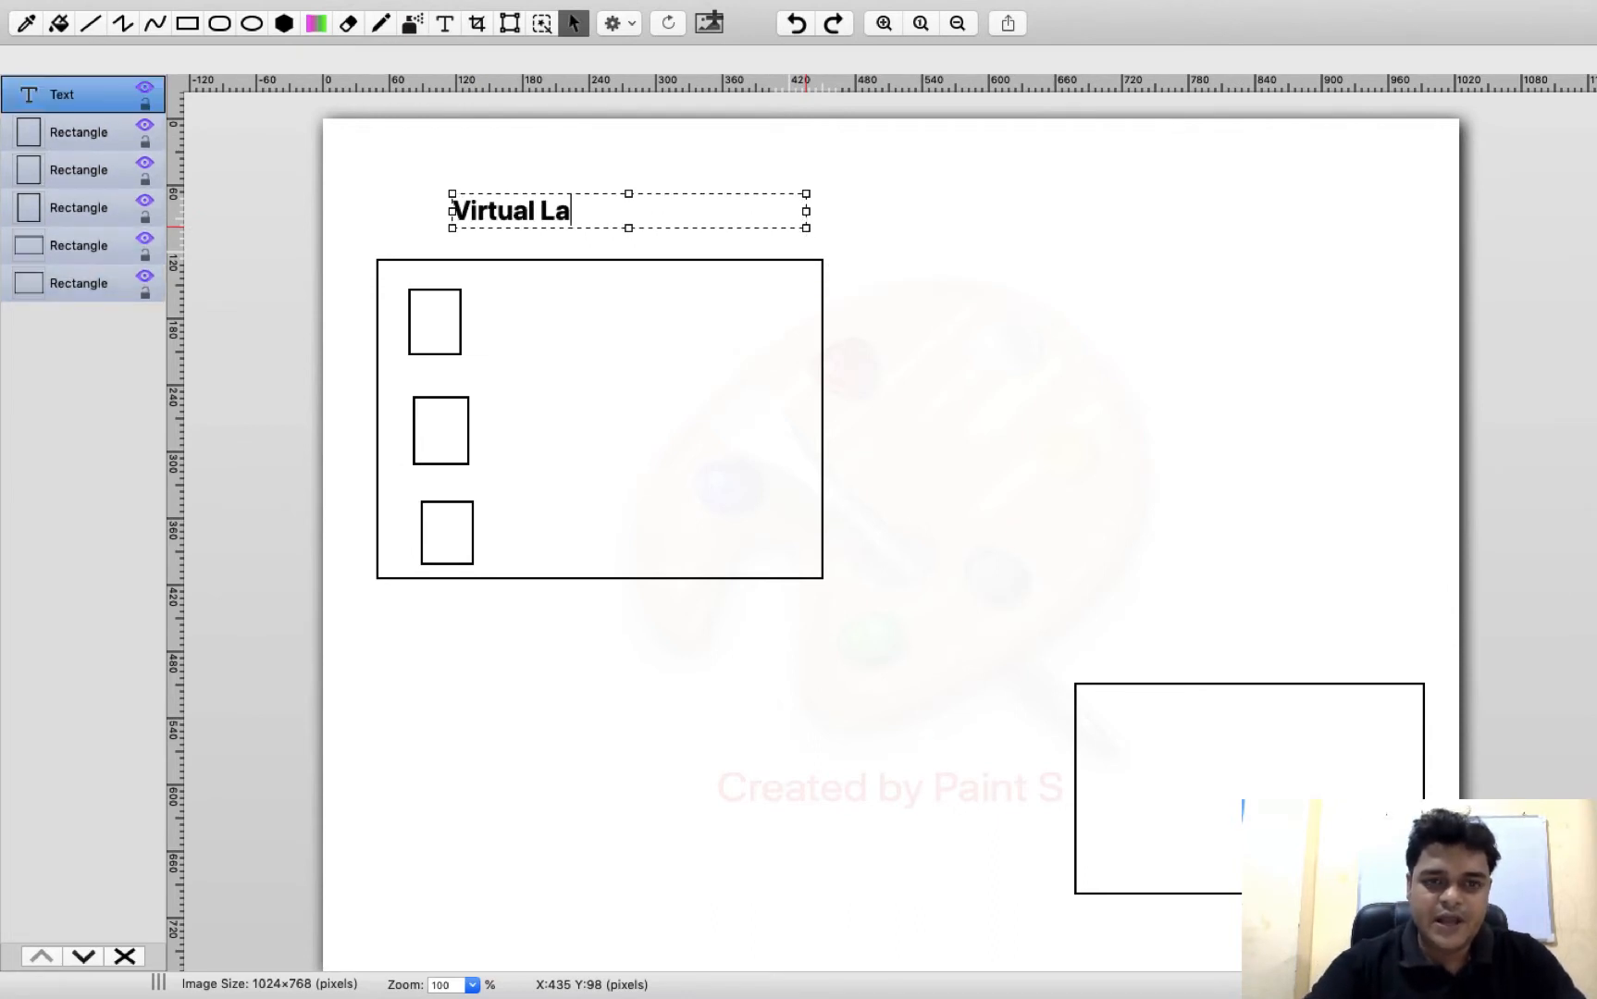
type("b Setup")
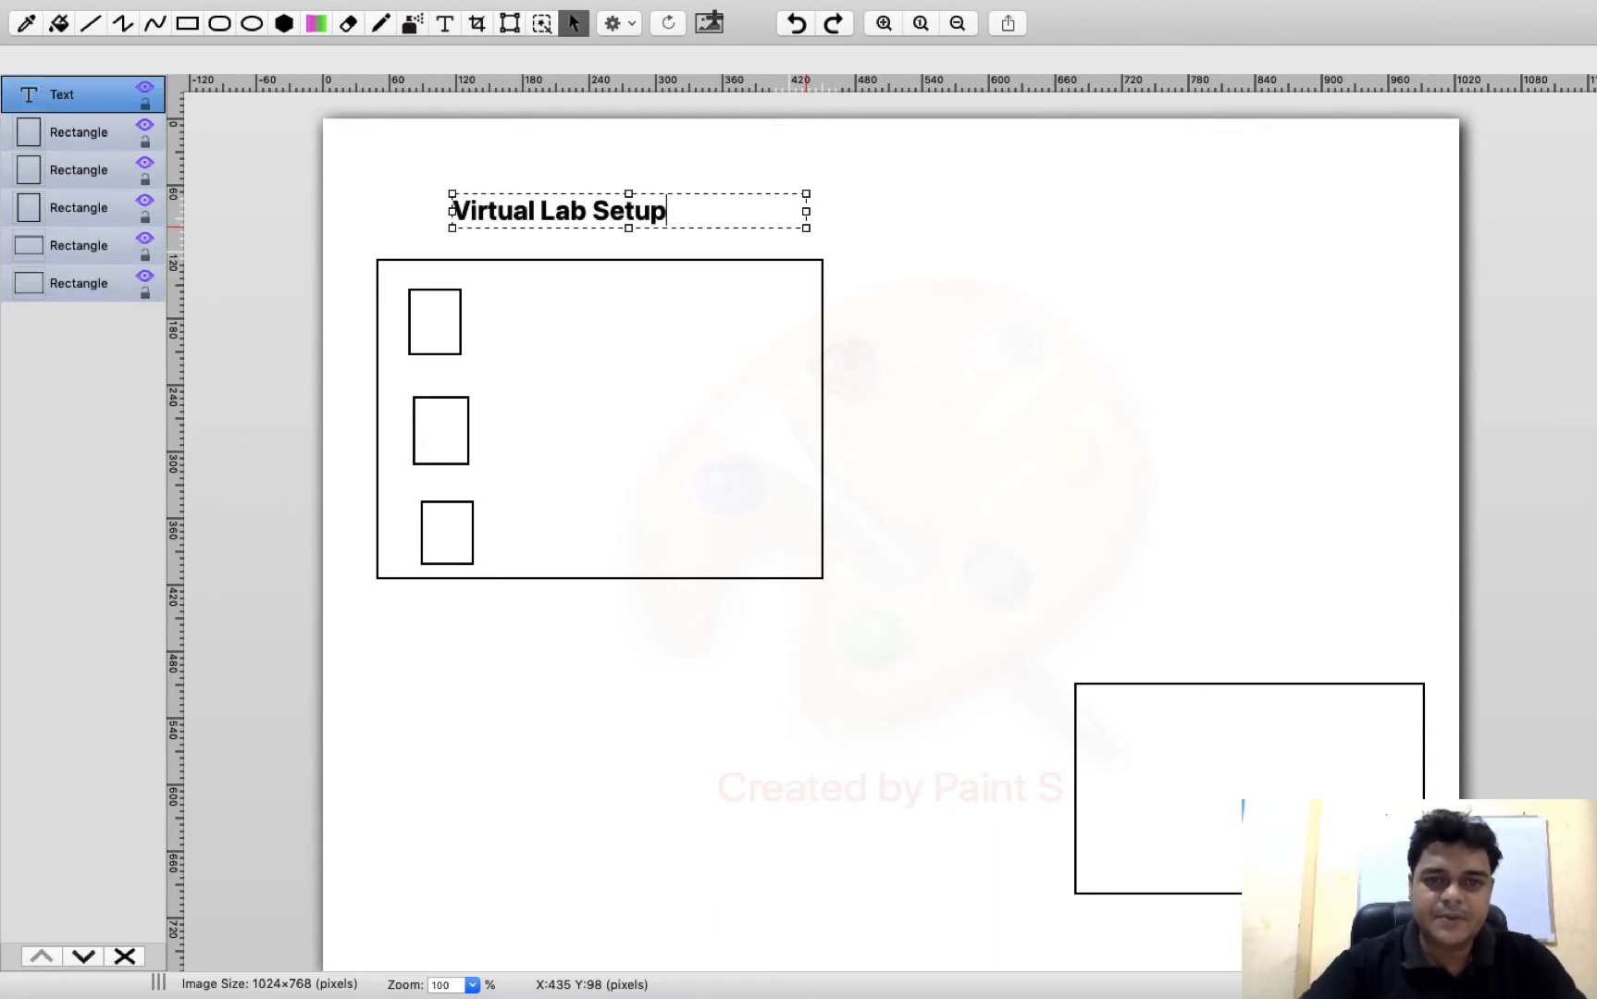
Add the text label "Share storage" above the lower rectangle
left_click_drag(1116, 603, 1356, 645)
type("Share sto")
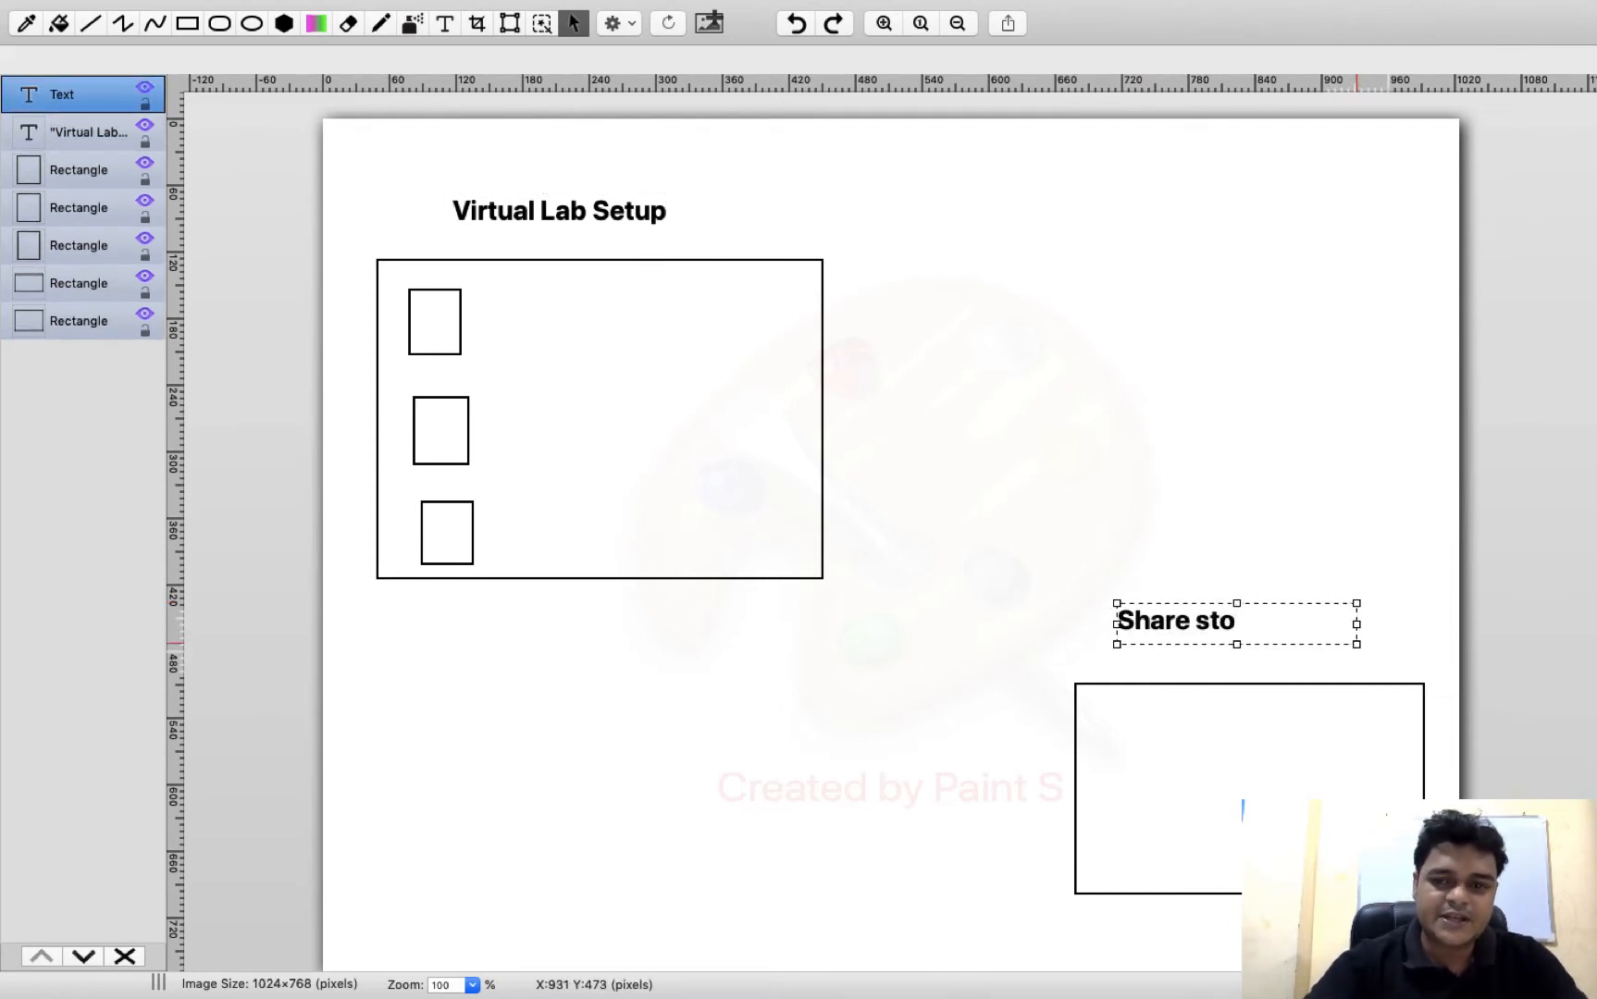
key("BackSpace")
type("orage")
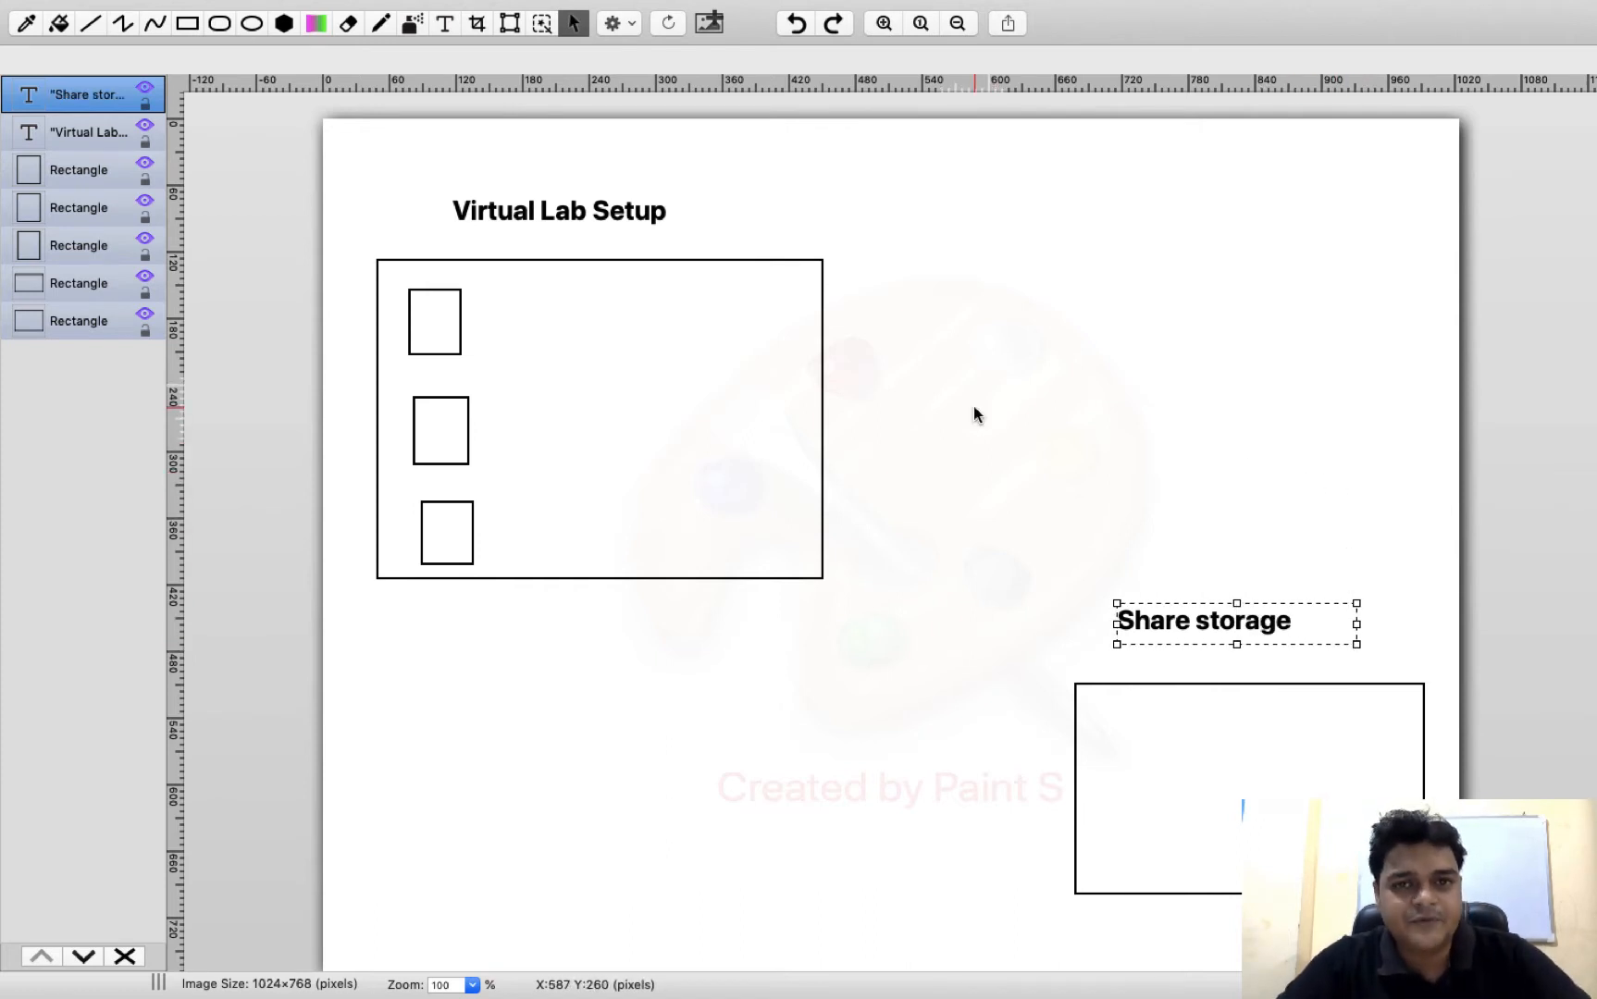
left_click(1206, 675)
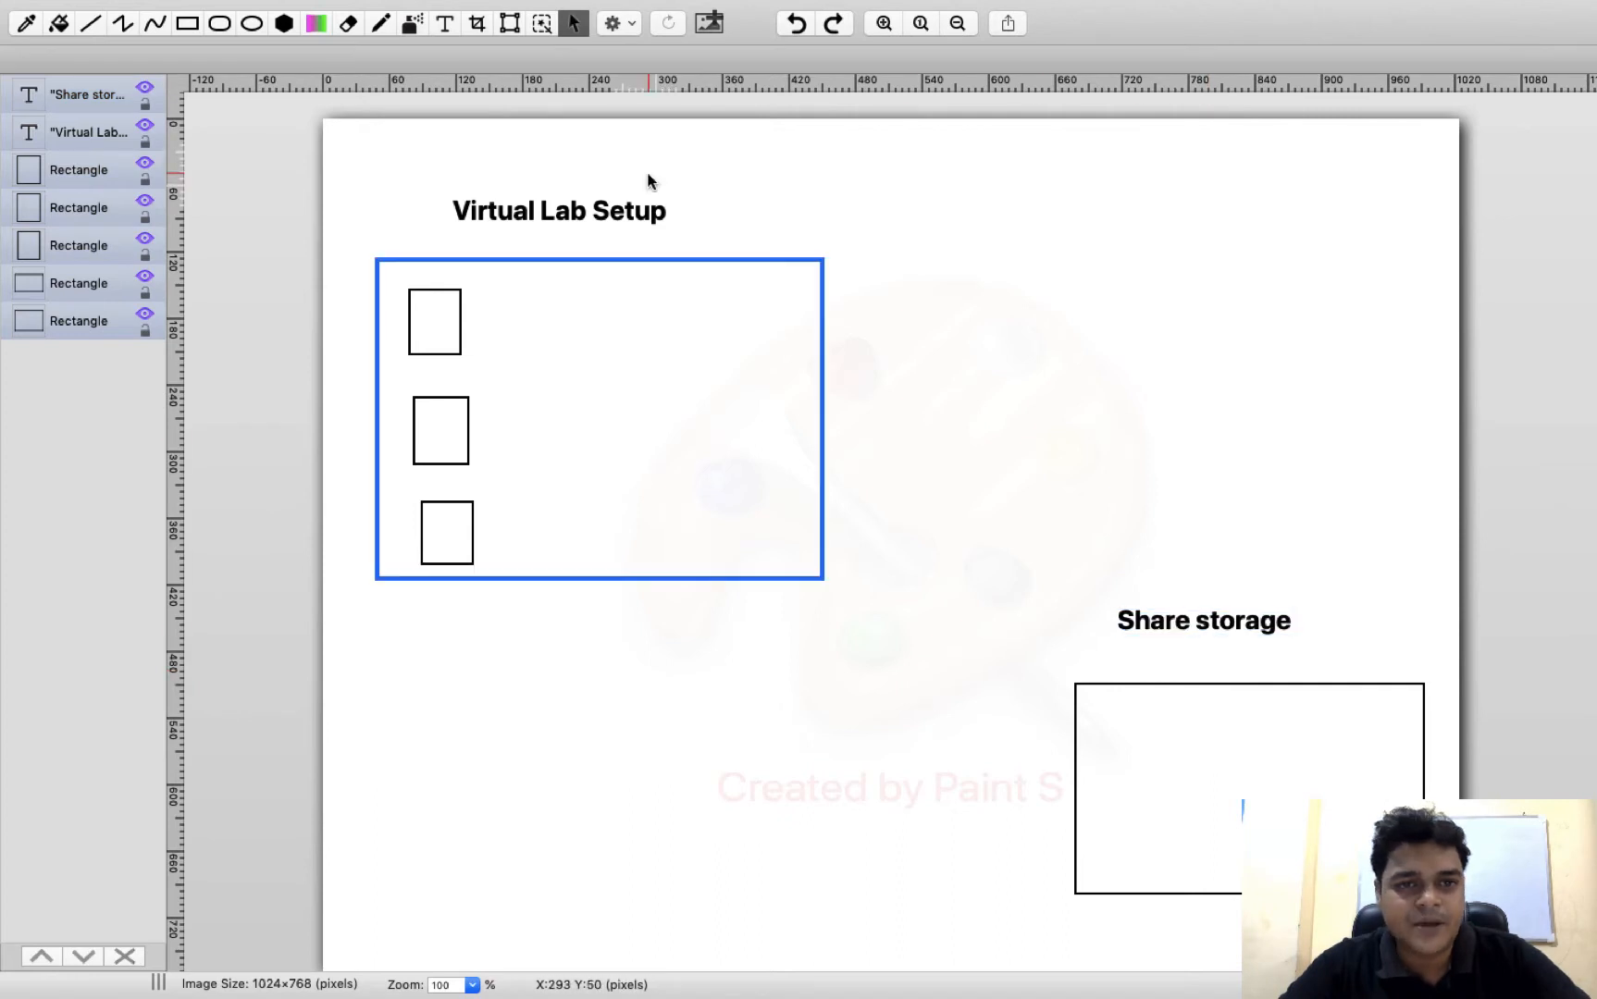
Add the text "SAN" inside the rectangle under the "Share storage" label
left_click(444, 23)
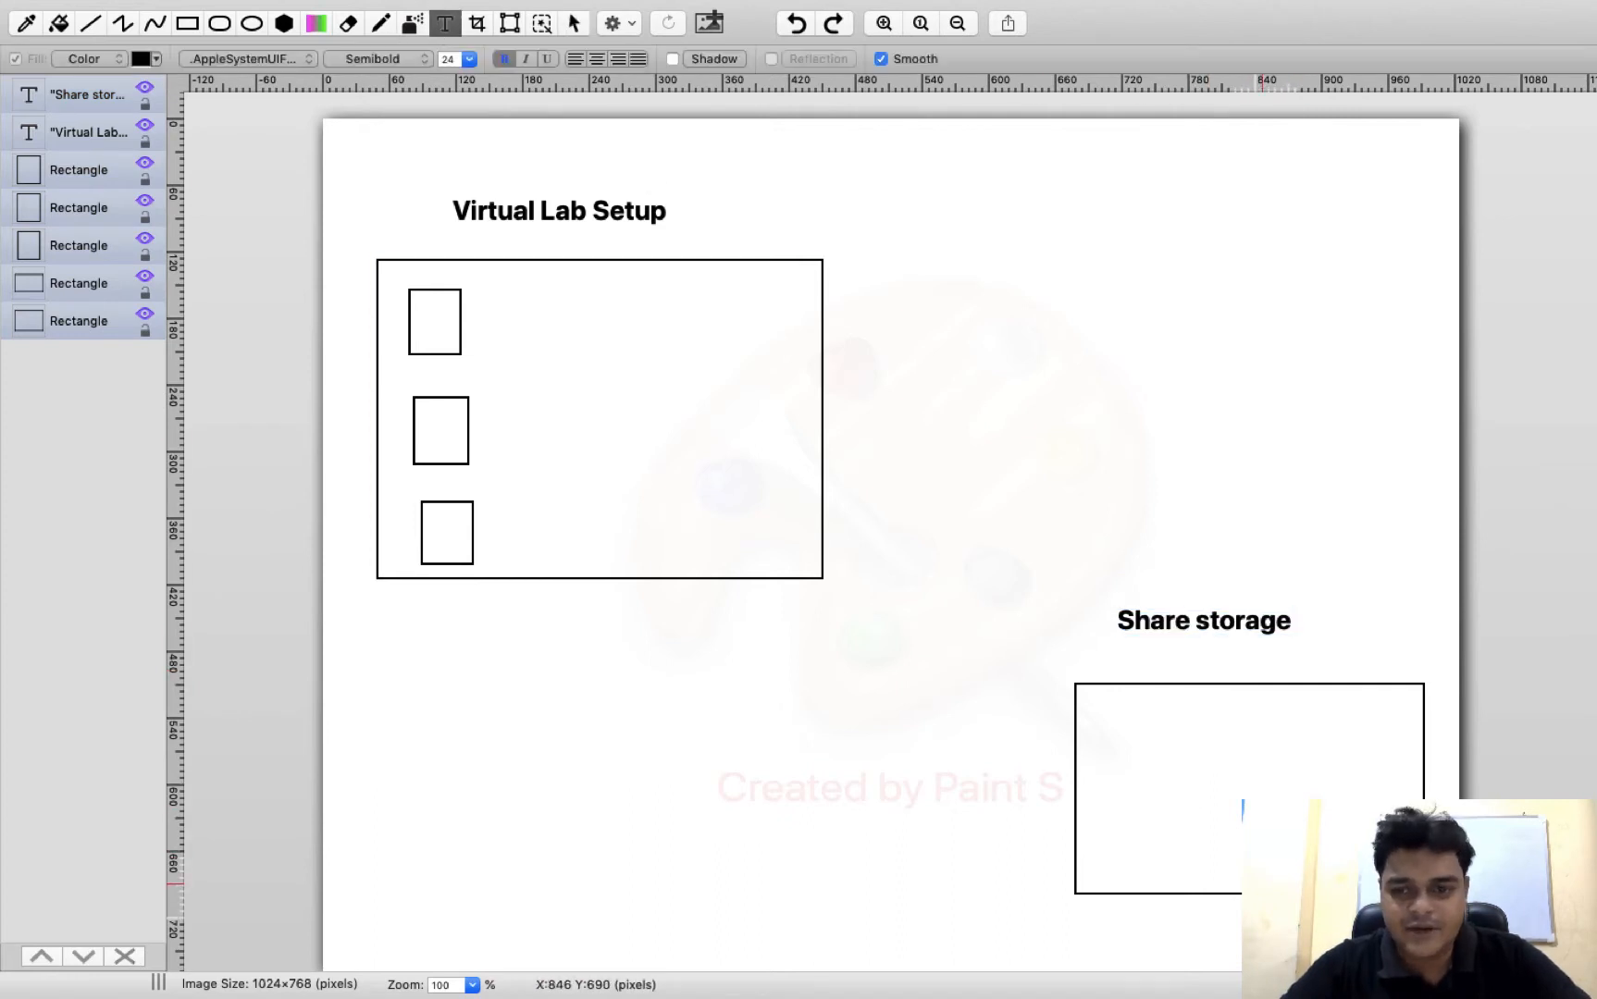
left_click_drag(1167, 751, 1353, 852)
type("SAN")
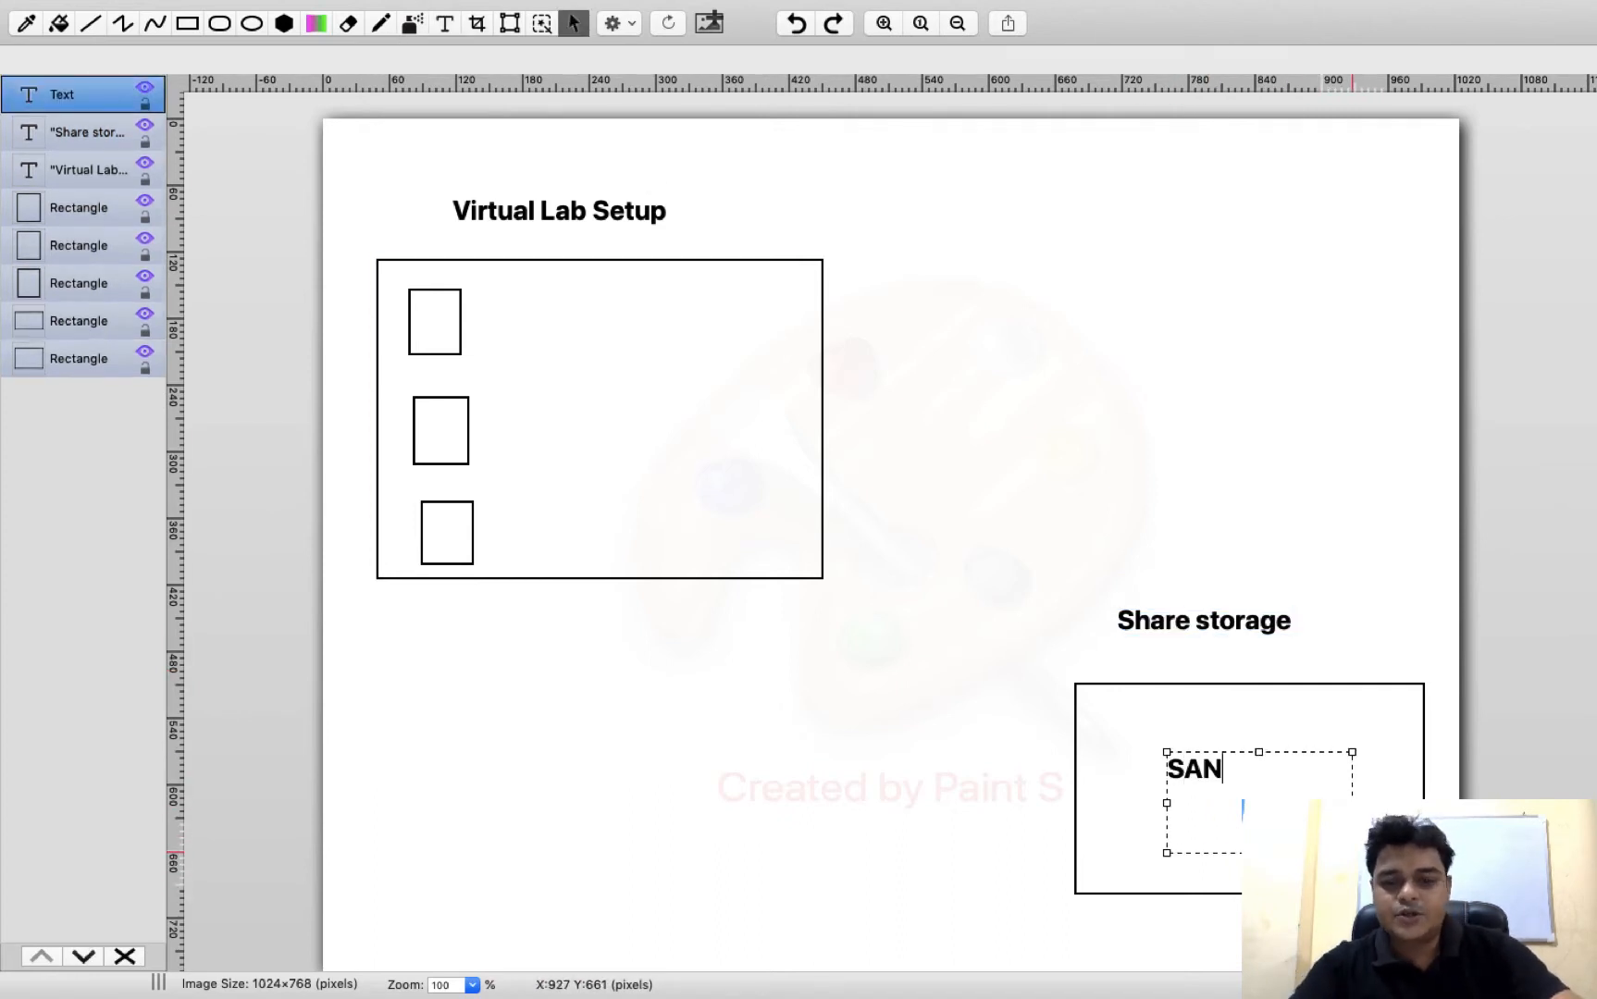
Change the color of the "SAN" text in the storage rectangle to red
key("super+a")
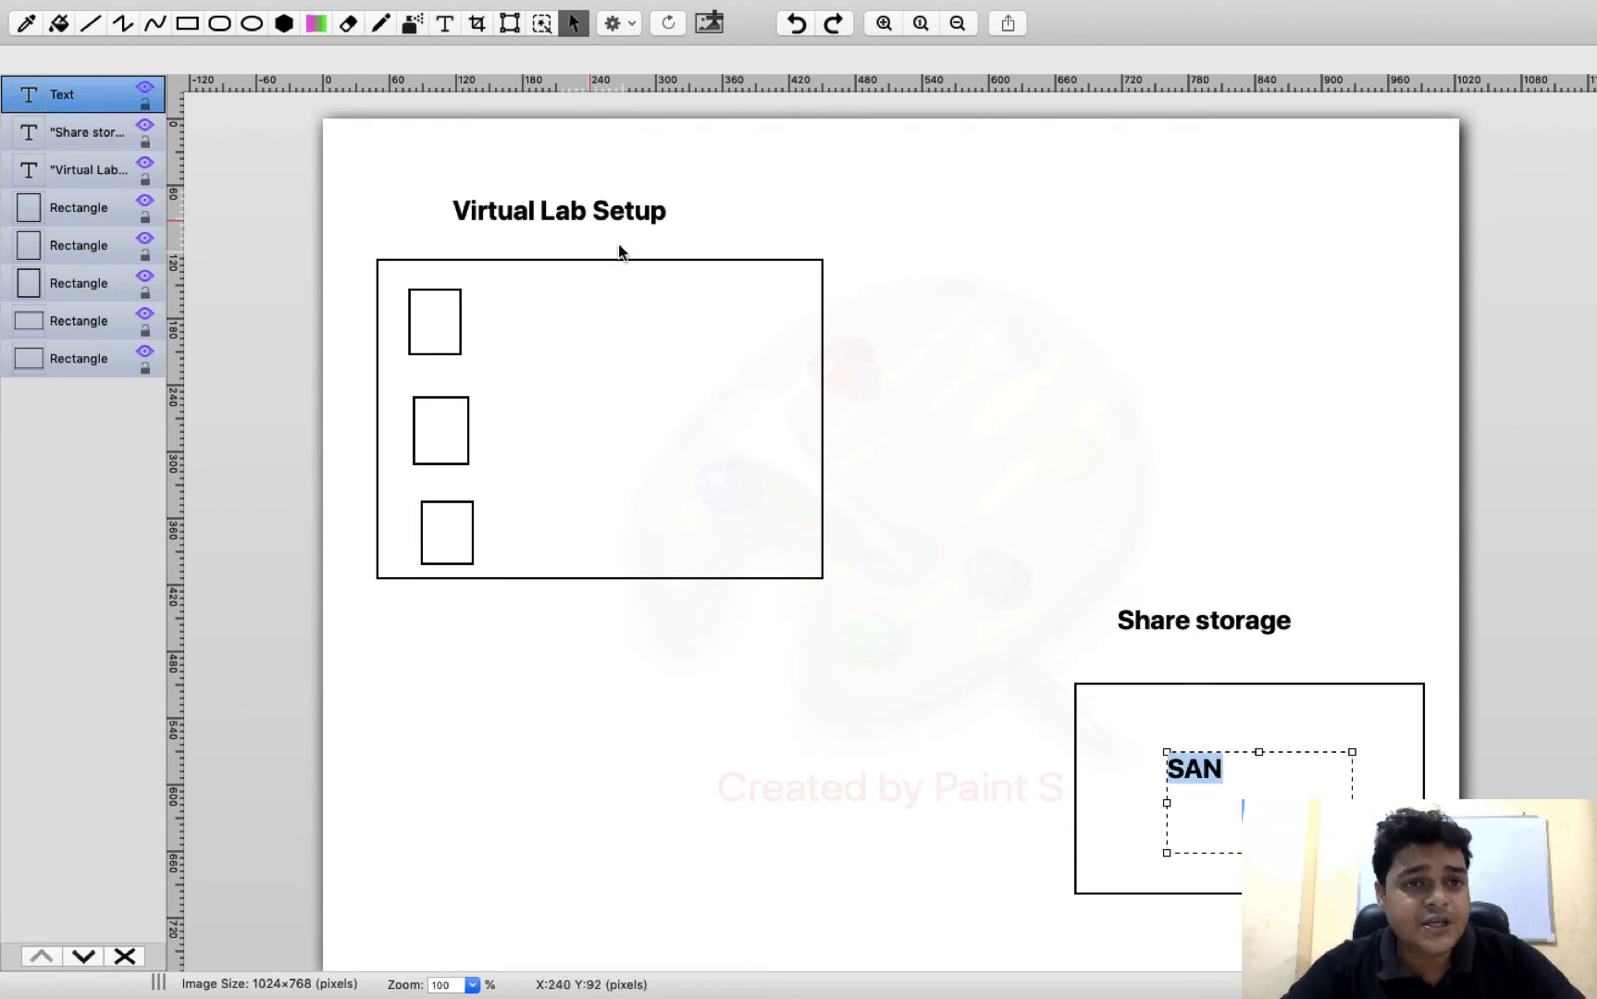
mouse_move(330, 7)
left_click(324, 103)
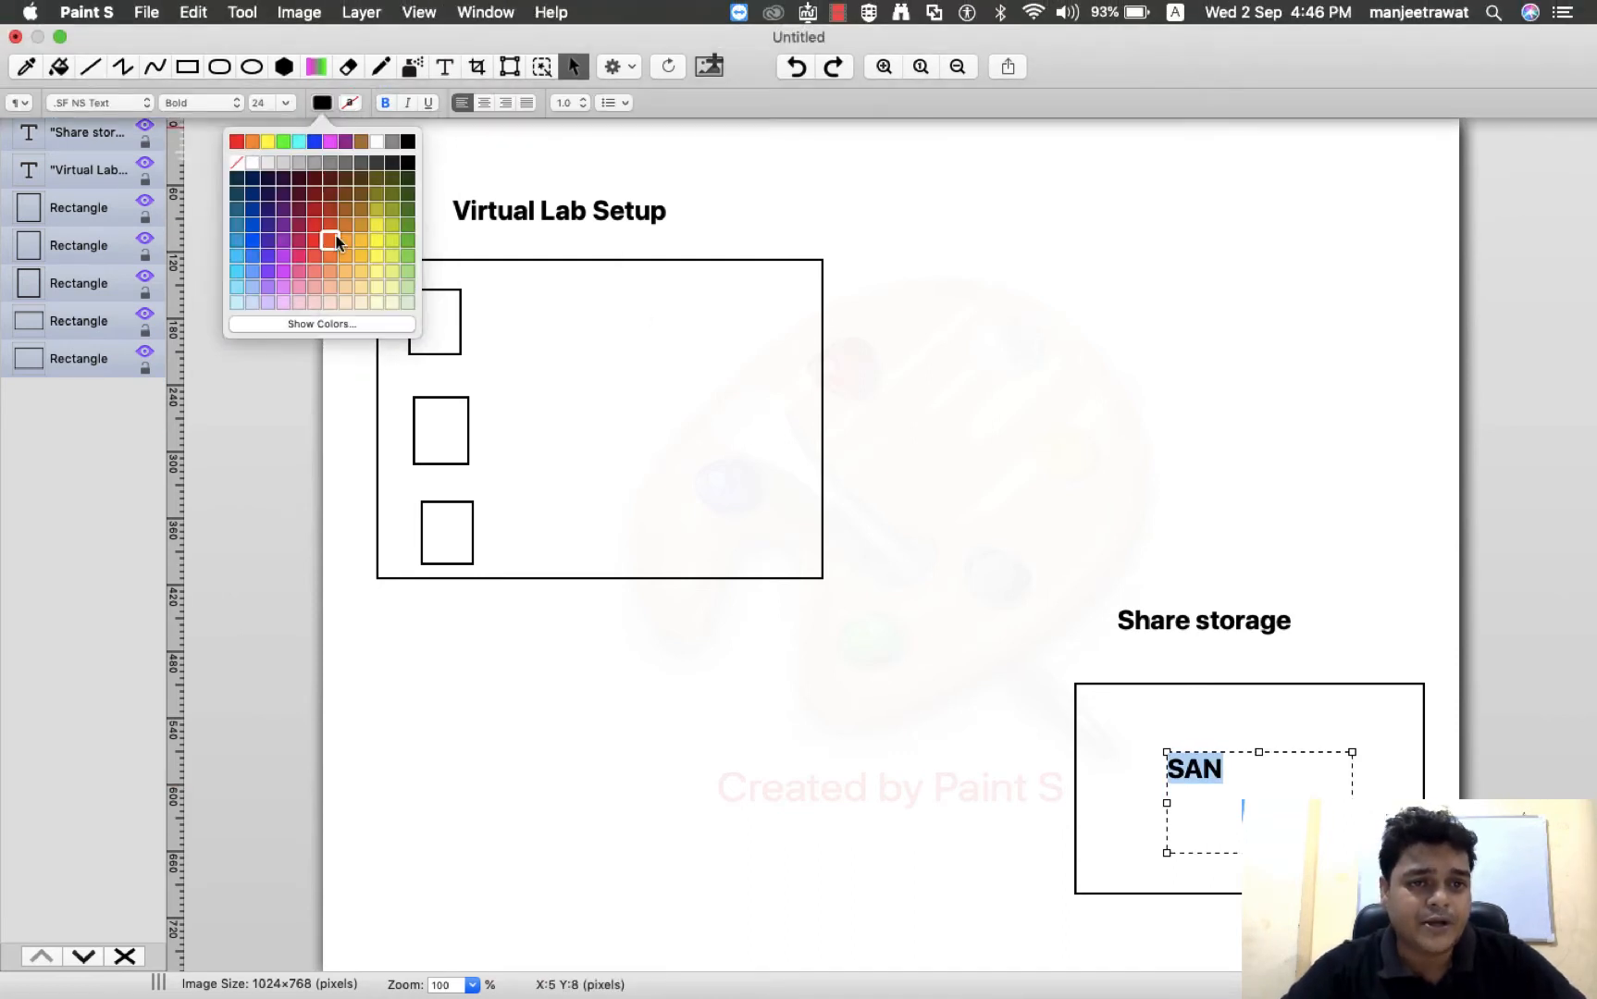
left_click(312, 210)
left_click(1024, 372)
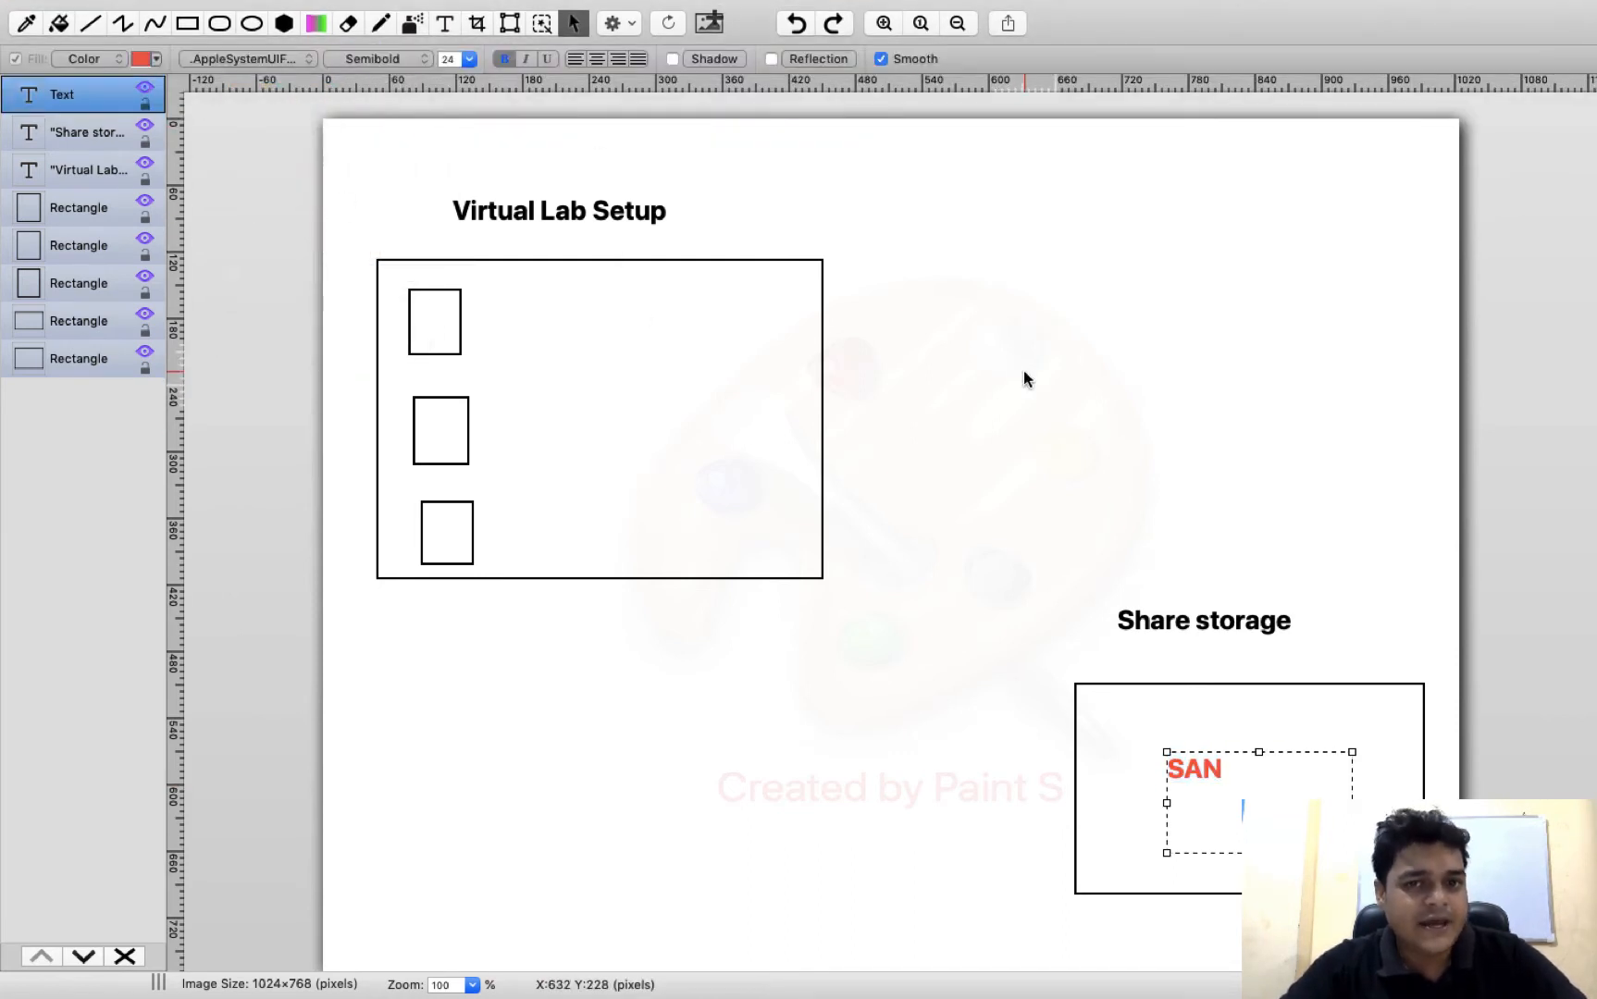
Set the font size of the red "SAN" text to 48
left_click(1260, 774)
left_click_drag(1260, 774, 1123, 760)
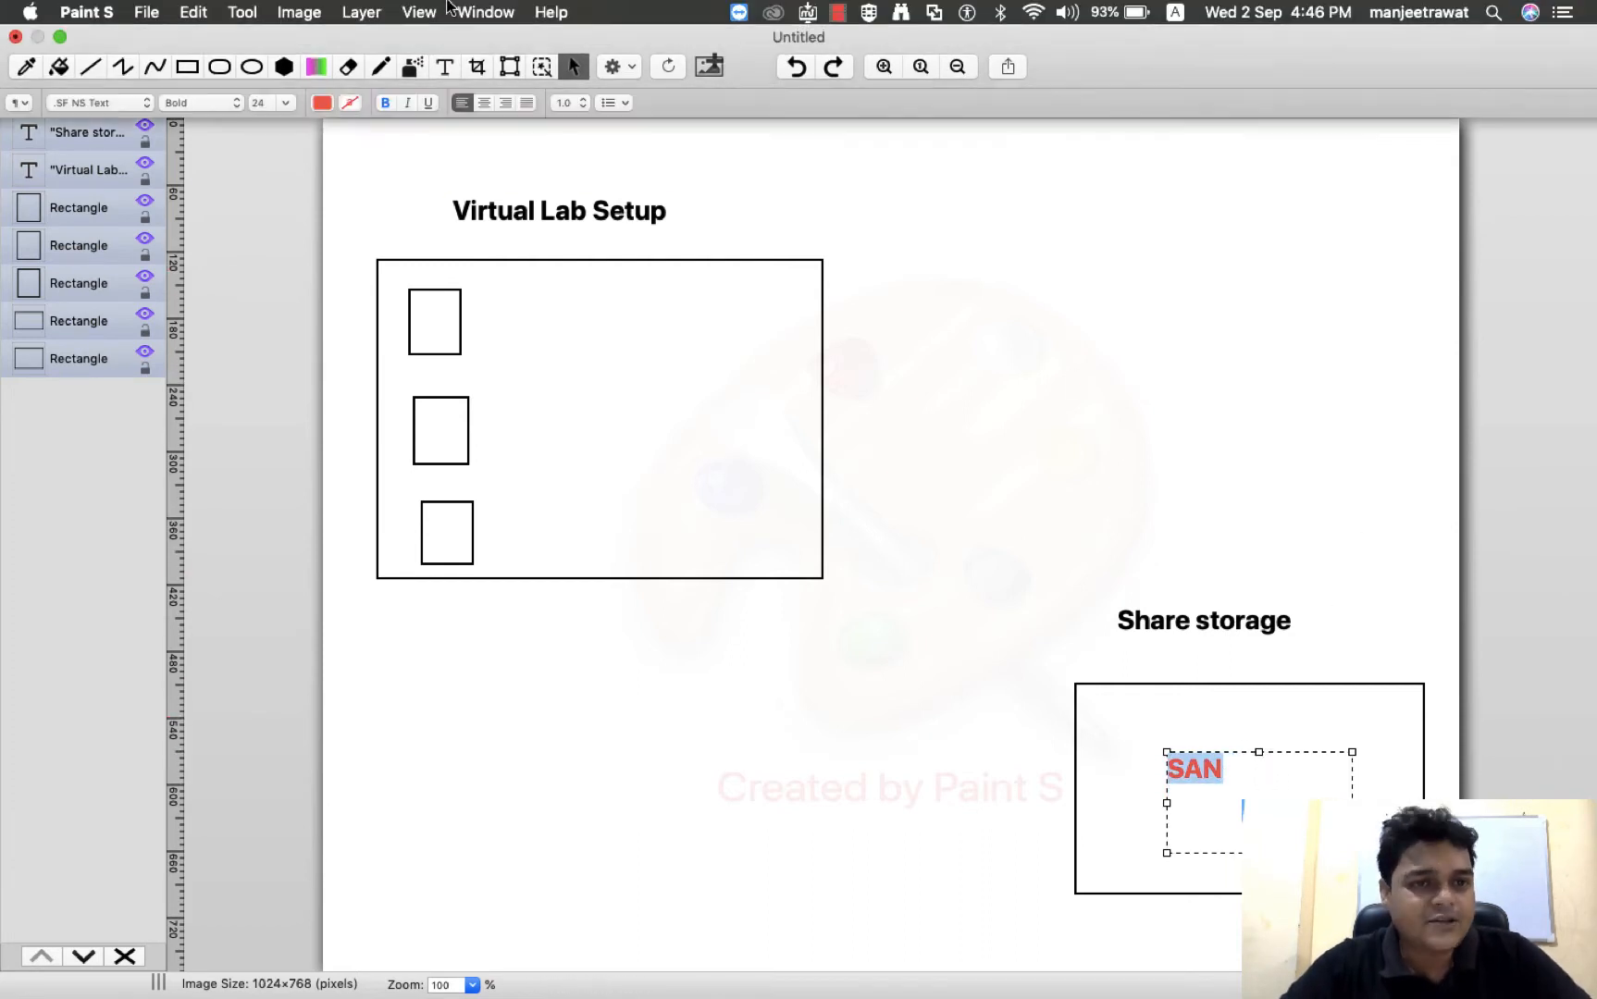
left_click(286, 103)
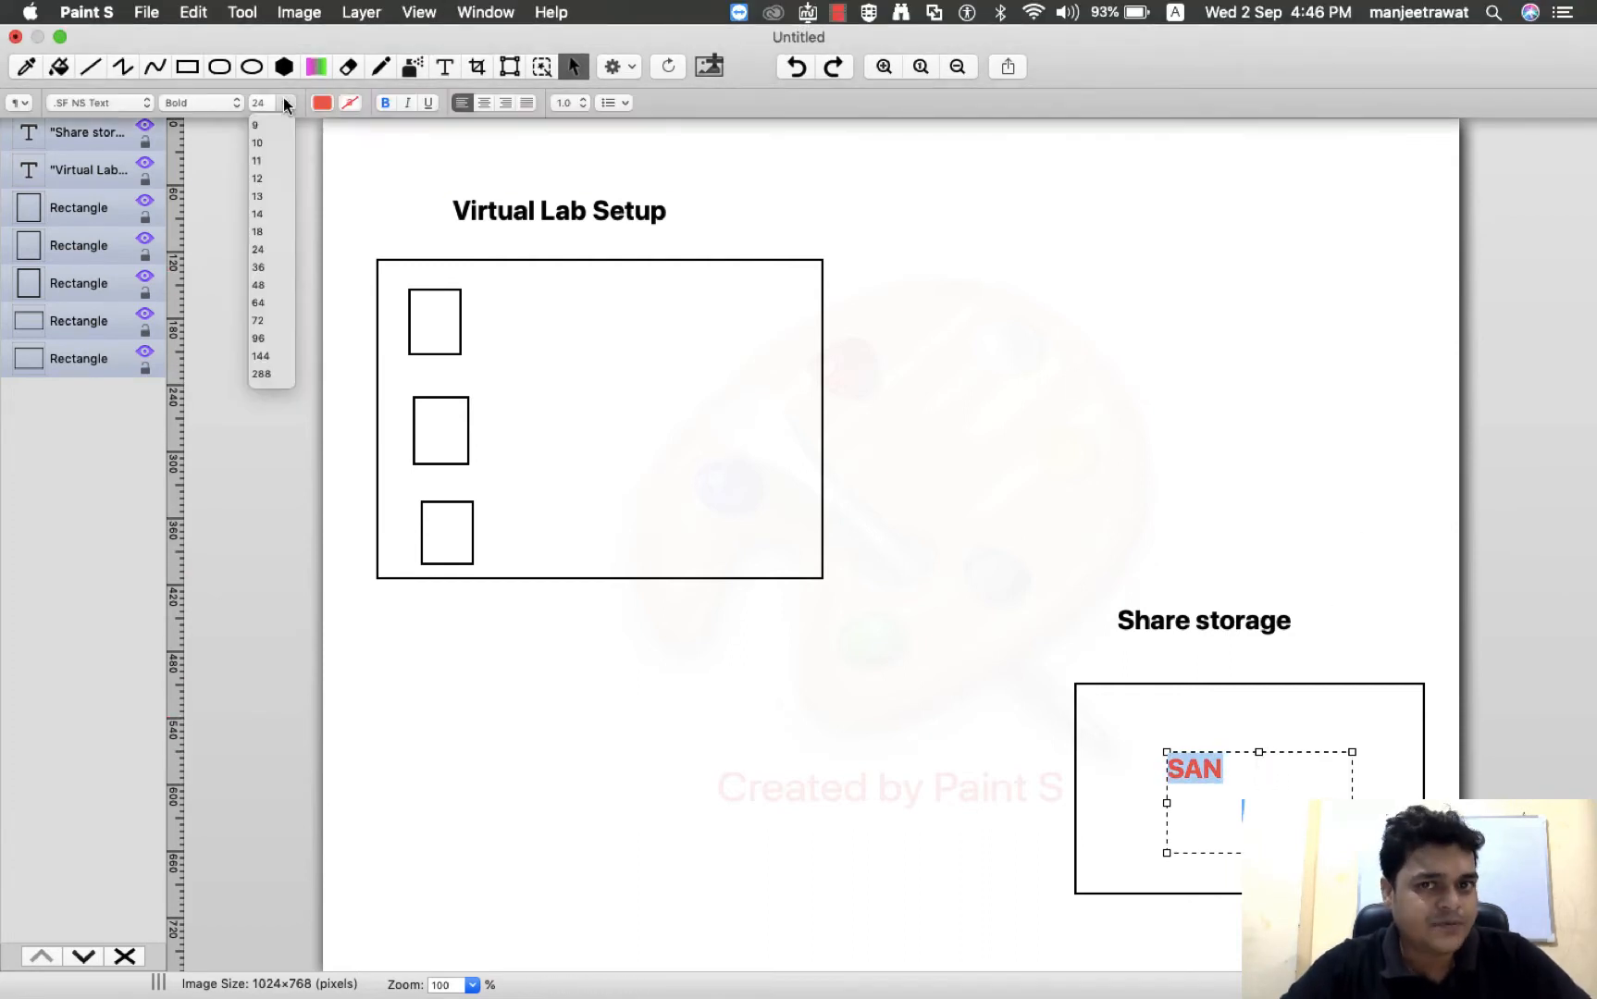
left_click(258, 284)
left_click(1076, 337)
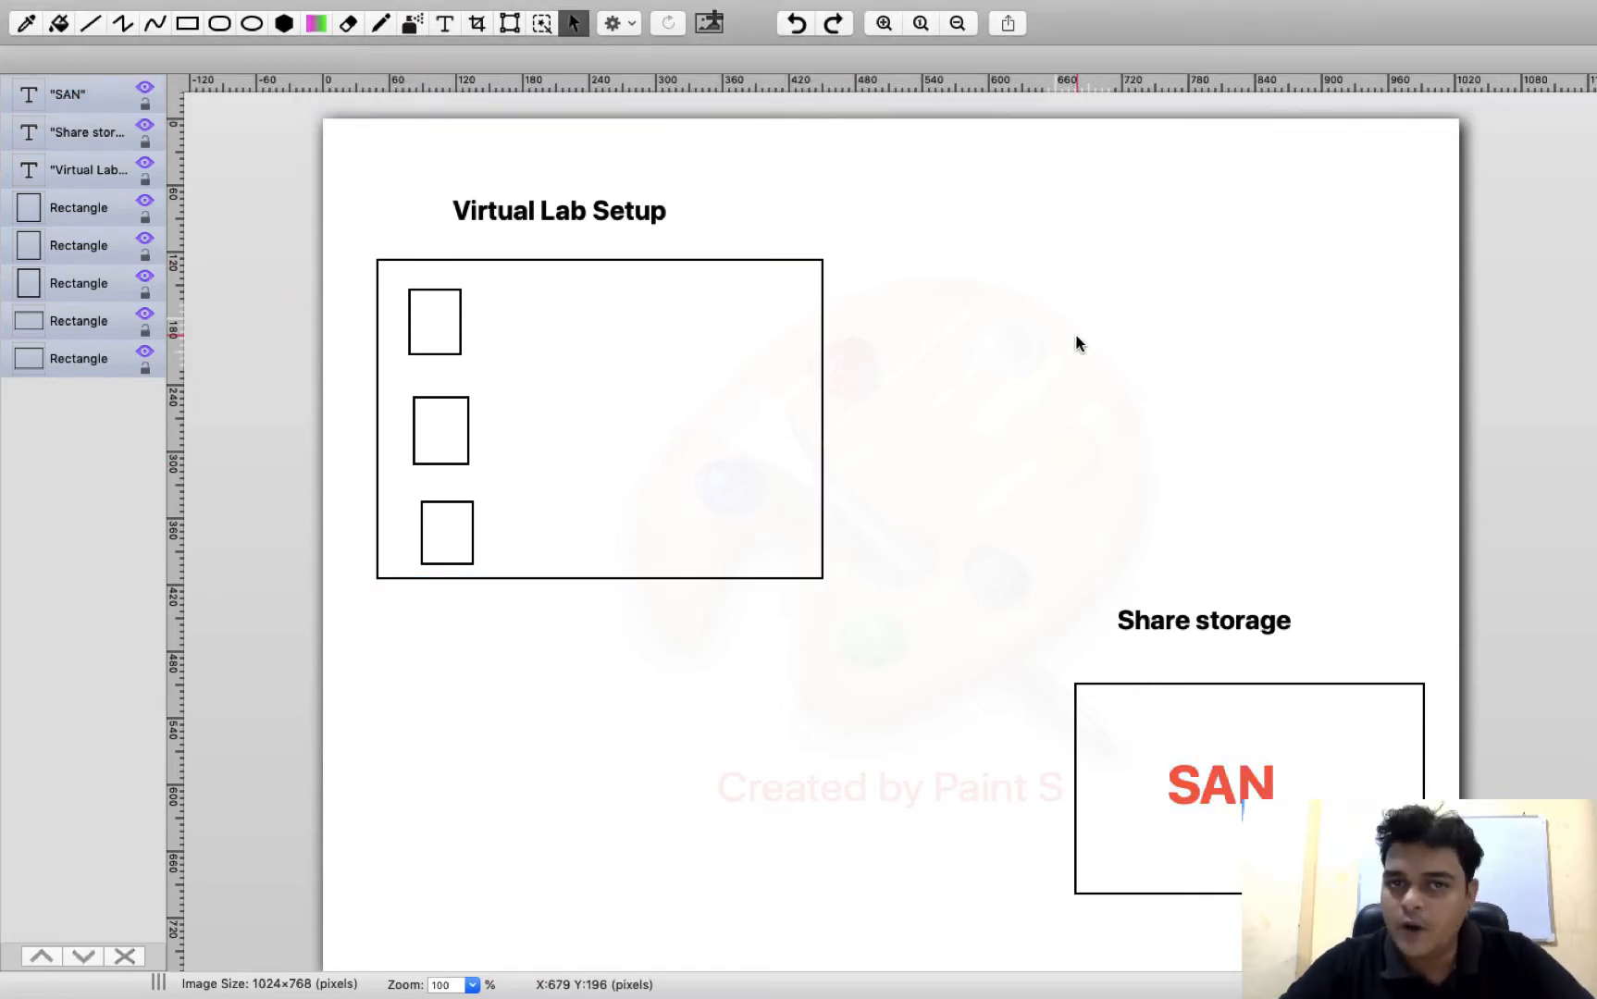
Add the text "10TB" directly below the red "SAN" text in the storage rectangle
left_click(447, 26)
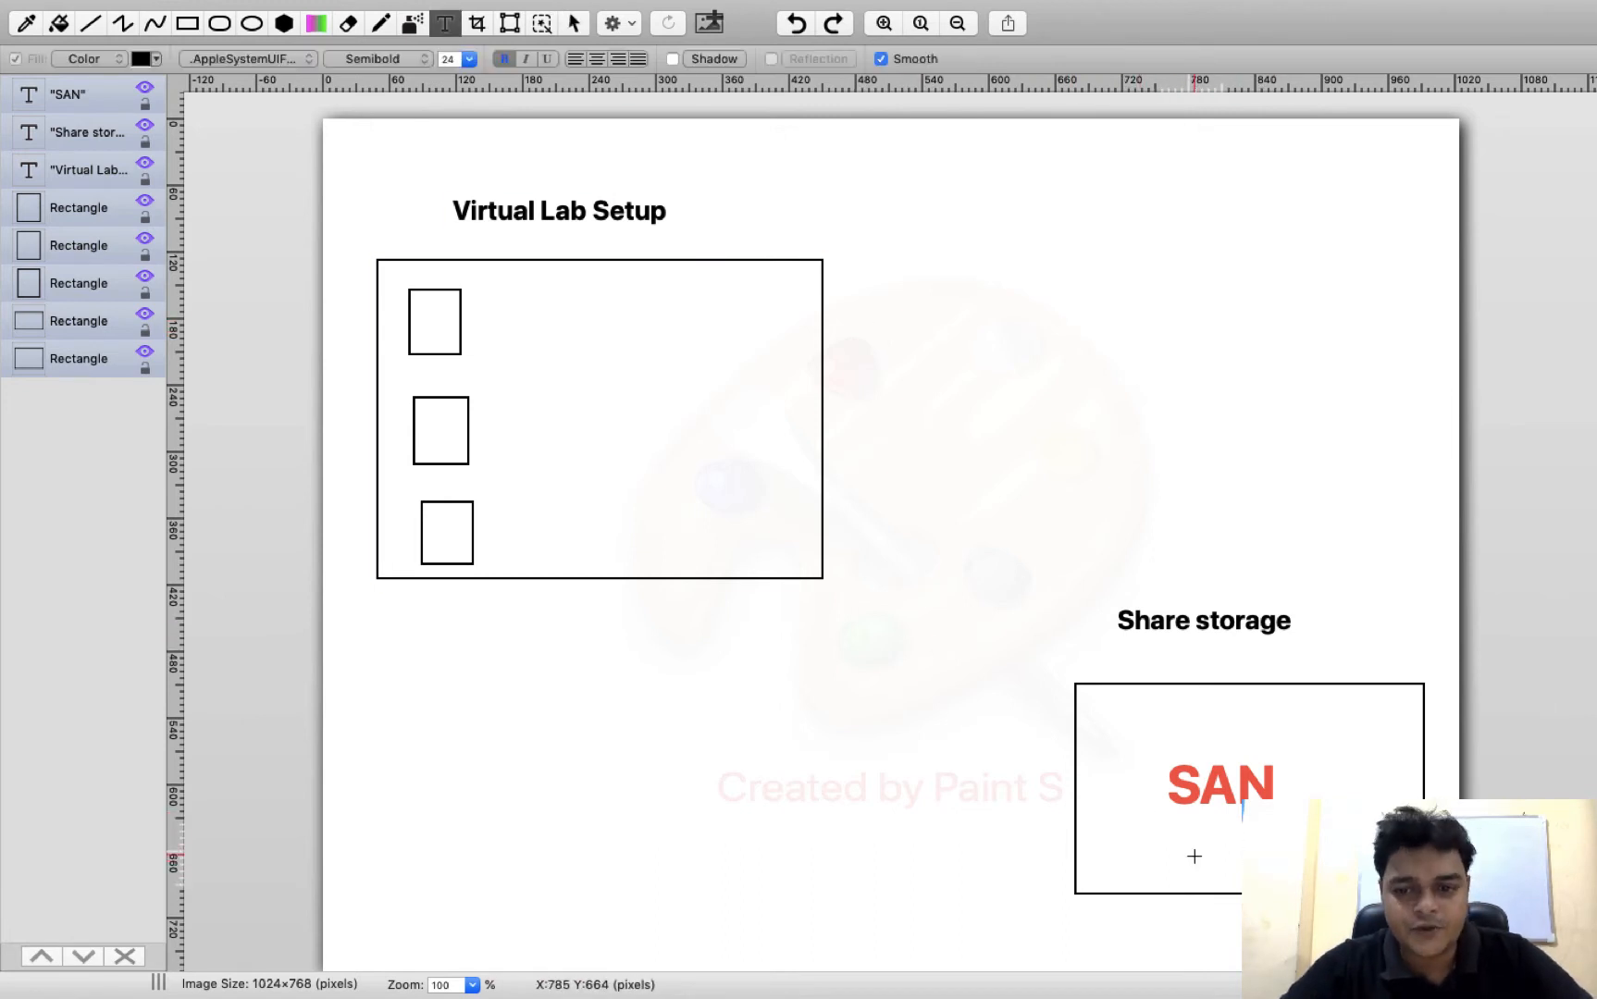
left_click_drag(1167, 835, 1346, 822)
type("10TB")
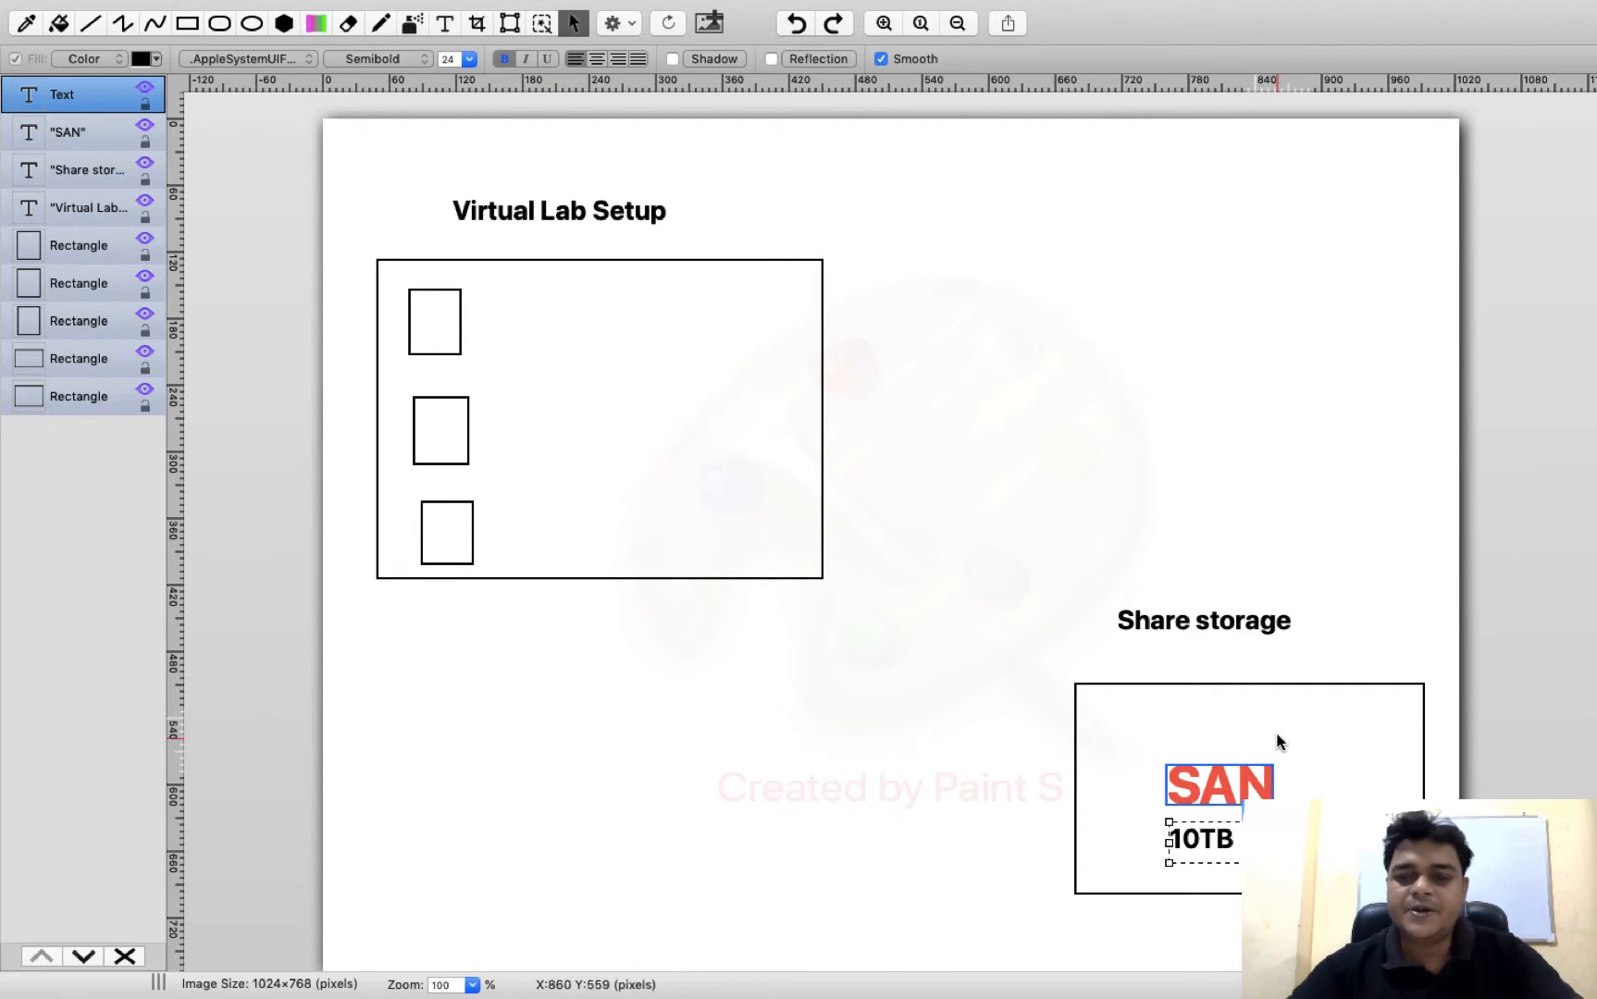
left_click(1335, 727)
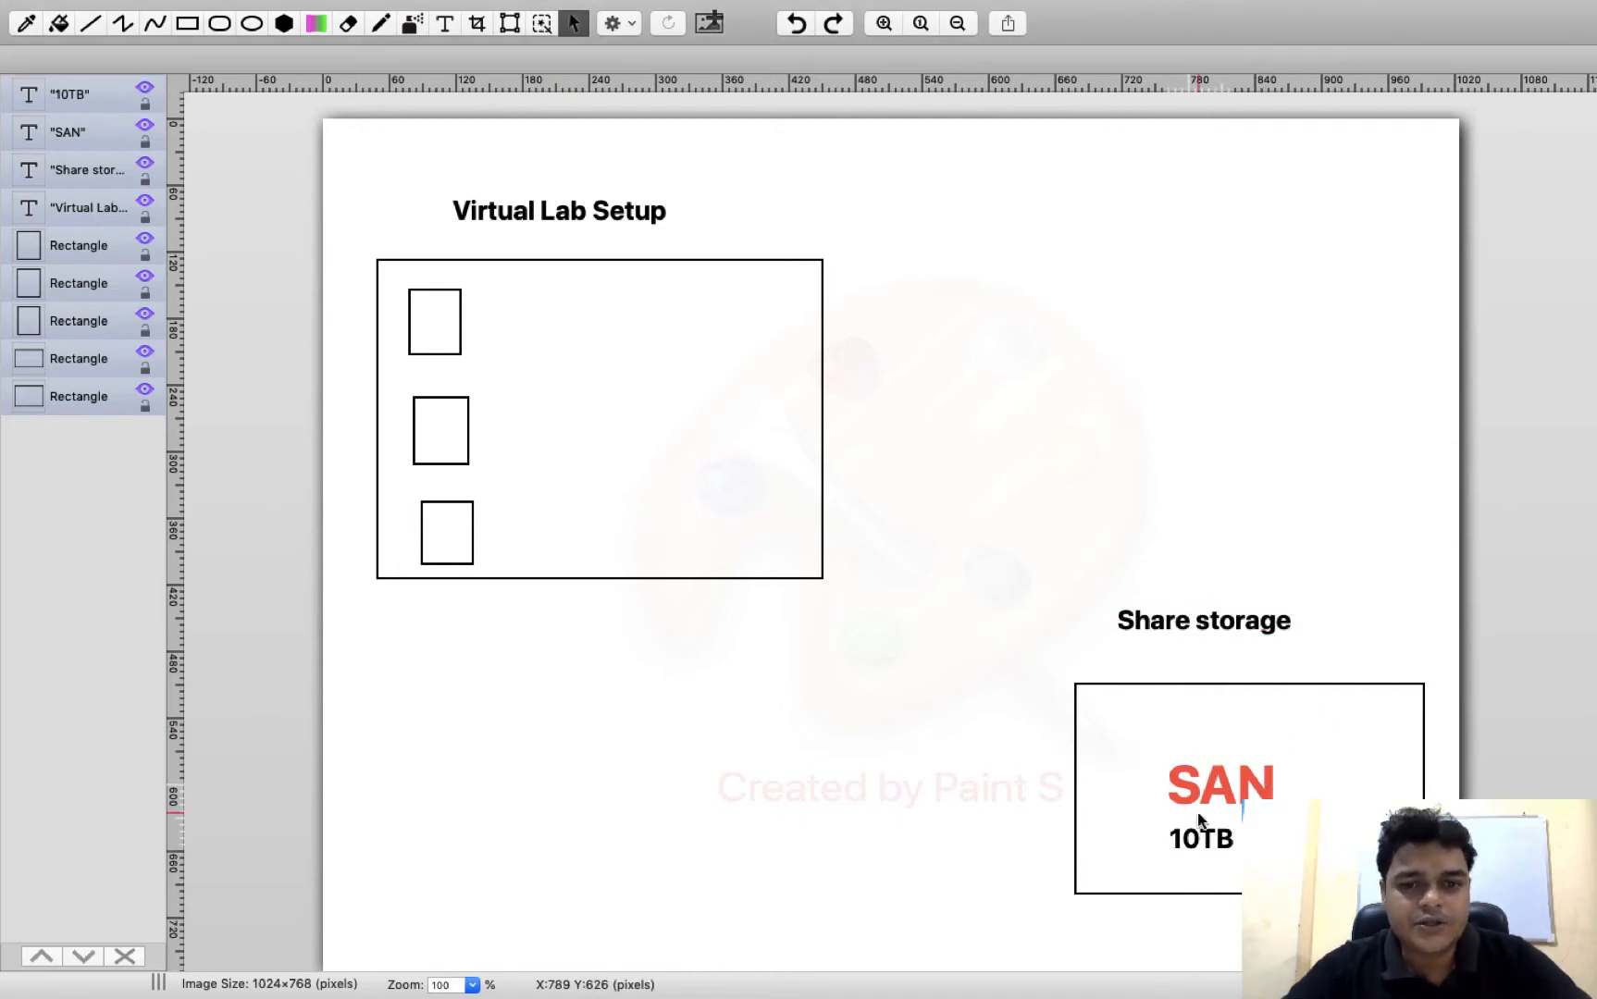
Sketch three freehand arrows linking the storage rectangle to the three small boxes, with arrowheads at the boxes
mouse_move(315, 7)
left_click(393, 67)
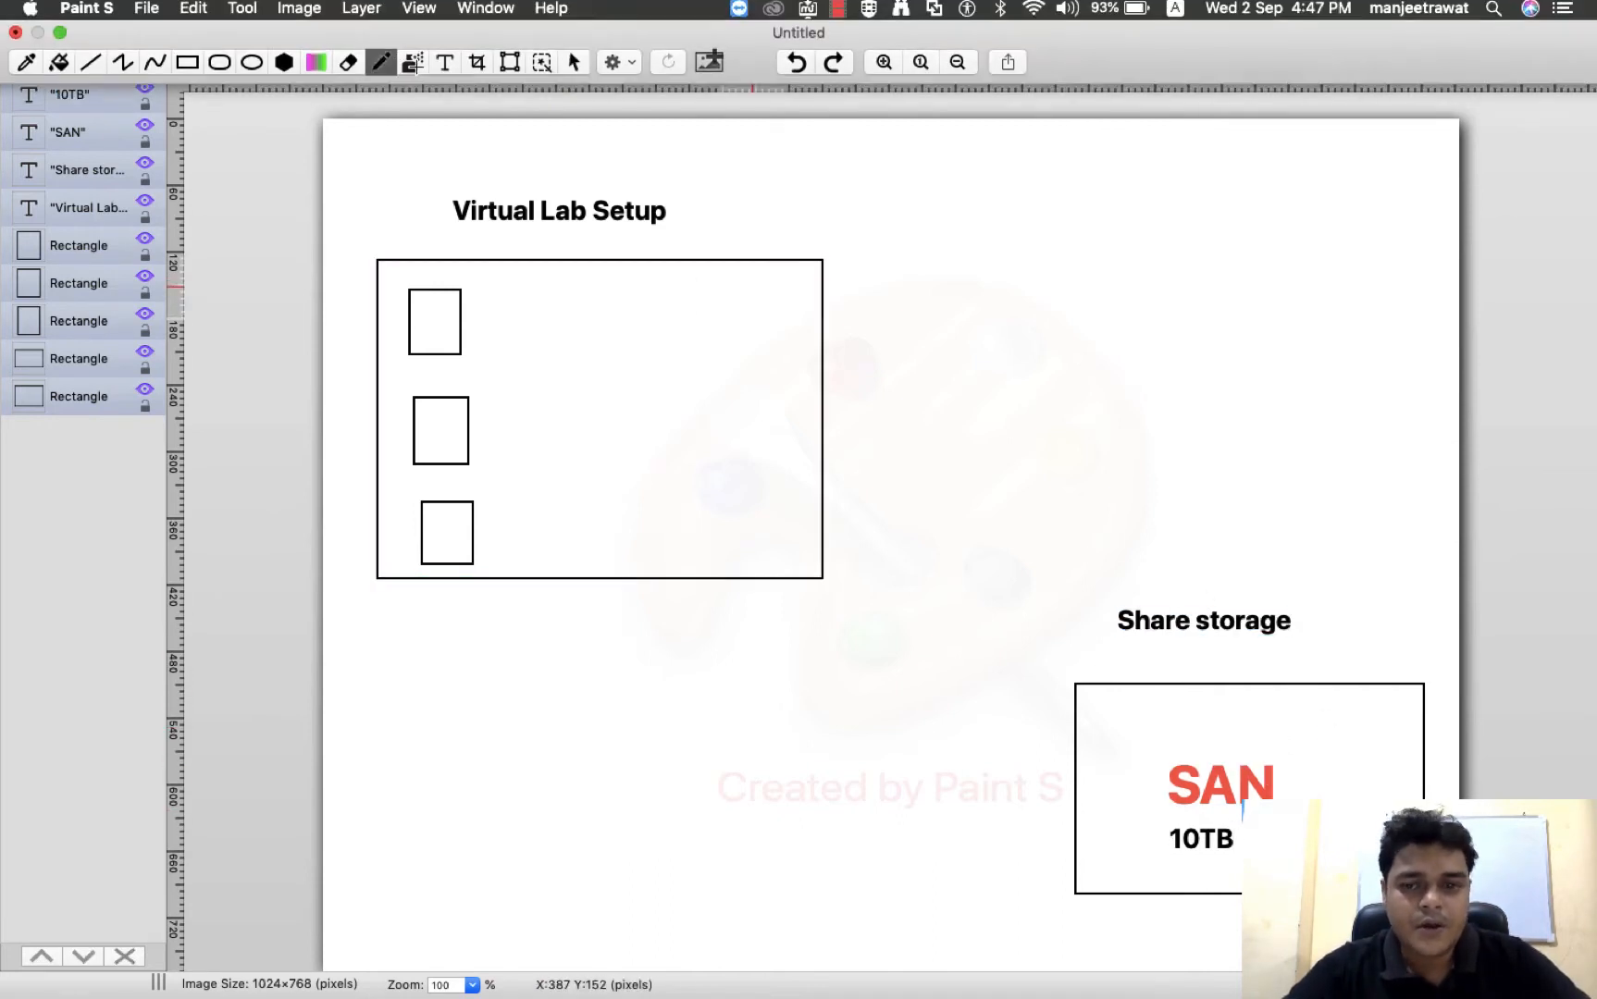
mouse_move(1086, 758)
left_mouse_down()
mouse_move(990, 643)
mouse_move(703, 426)
mouse_move(543, 341)
mouse_move(467, 332)
mouse_move(476, 318)
left_mouse_up()
right_click(1086, 757)
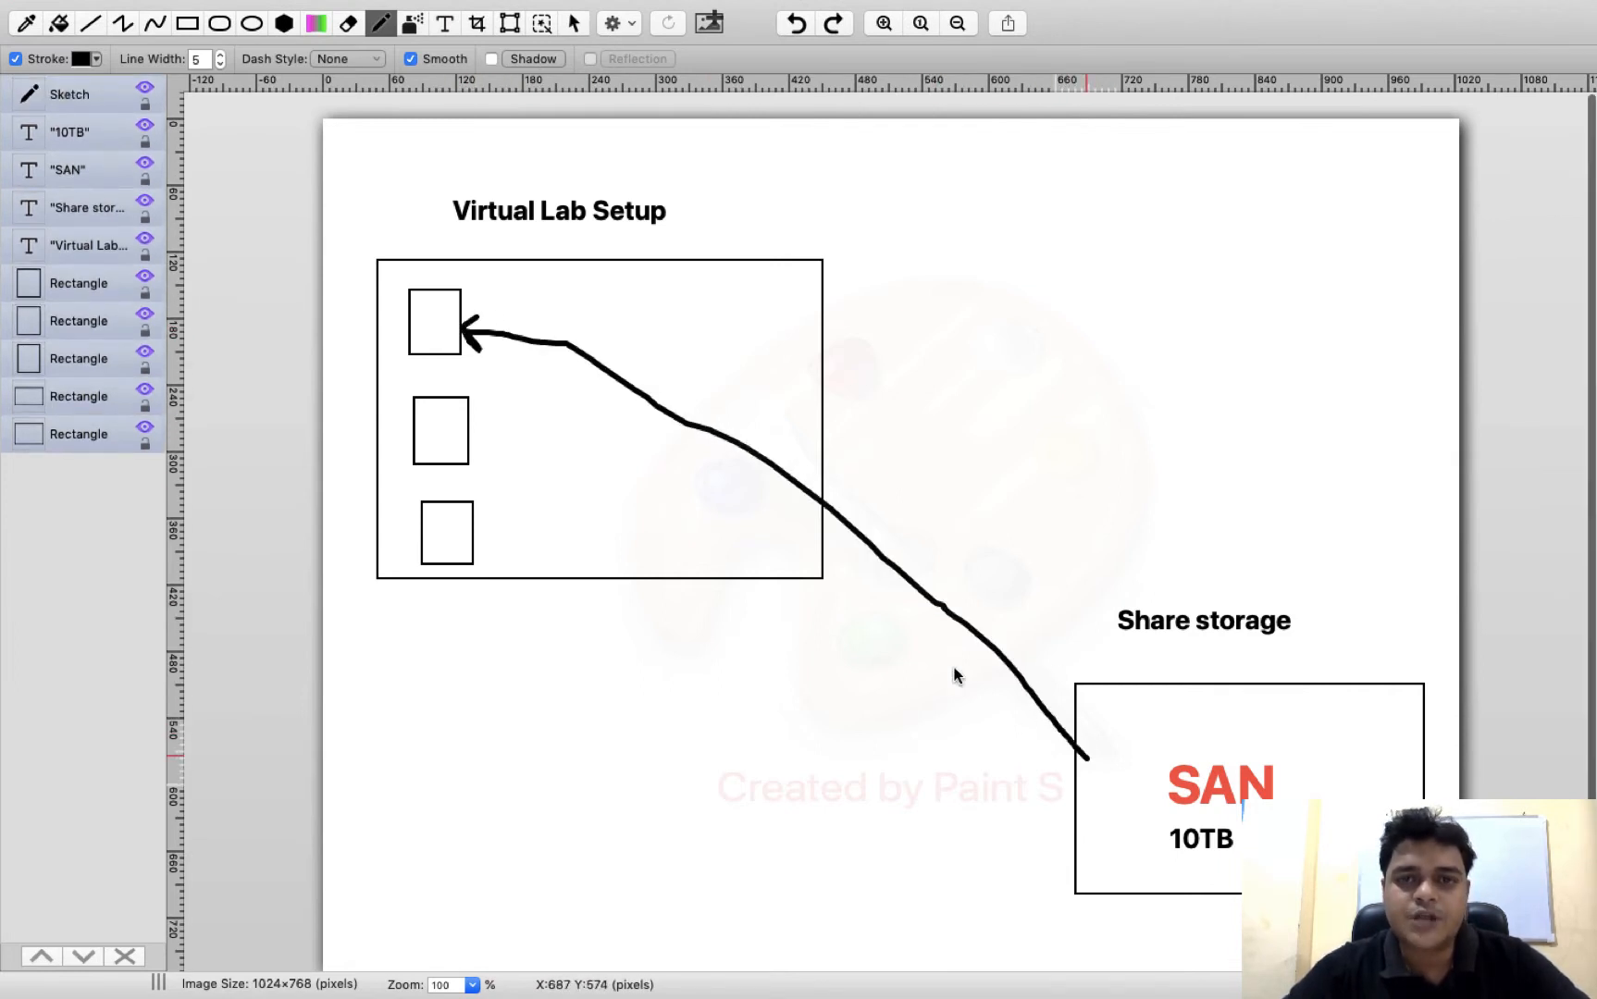
left_click(540, 423)
mouse_move(1088, 782)
left_mouse_down()
mouse_move(756, 542)
mouse_move(564, 441)
left_mouse_up()
left_click_drag(470, 428, 495, 424)
mouse_move(514, 518)
left_mouse_down()
mouse_move(952, 667)
mouse_move(1207, 828)
left_mouse_up()
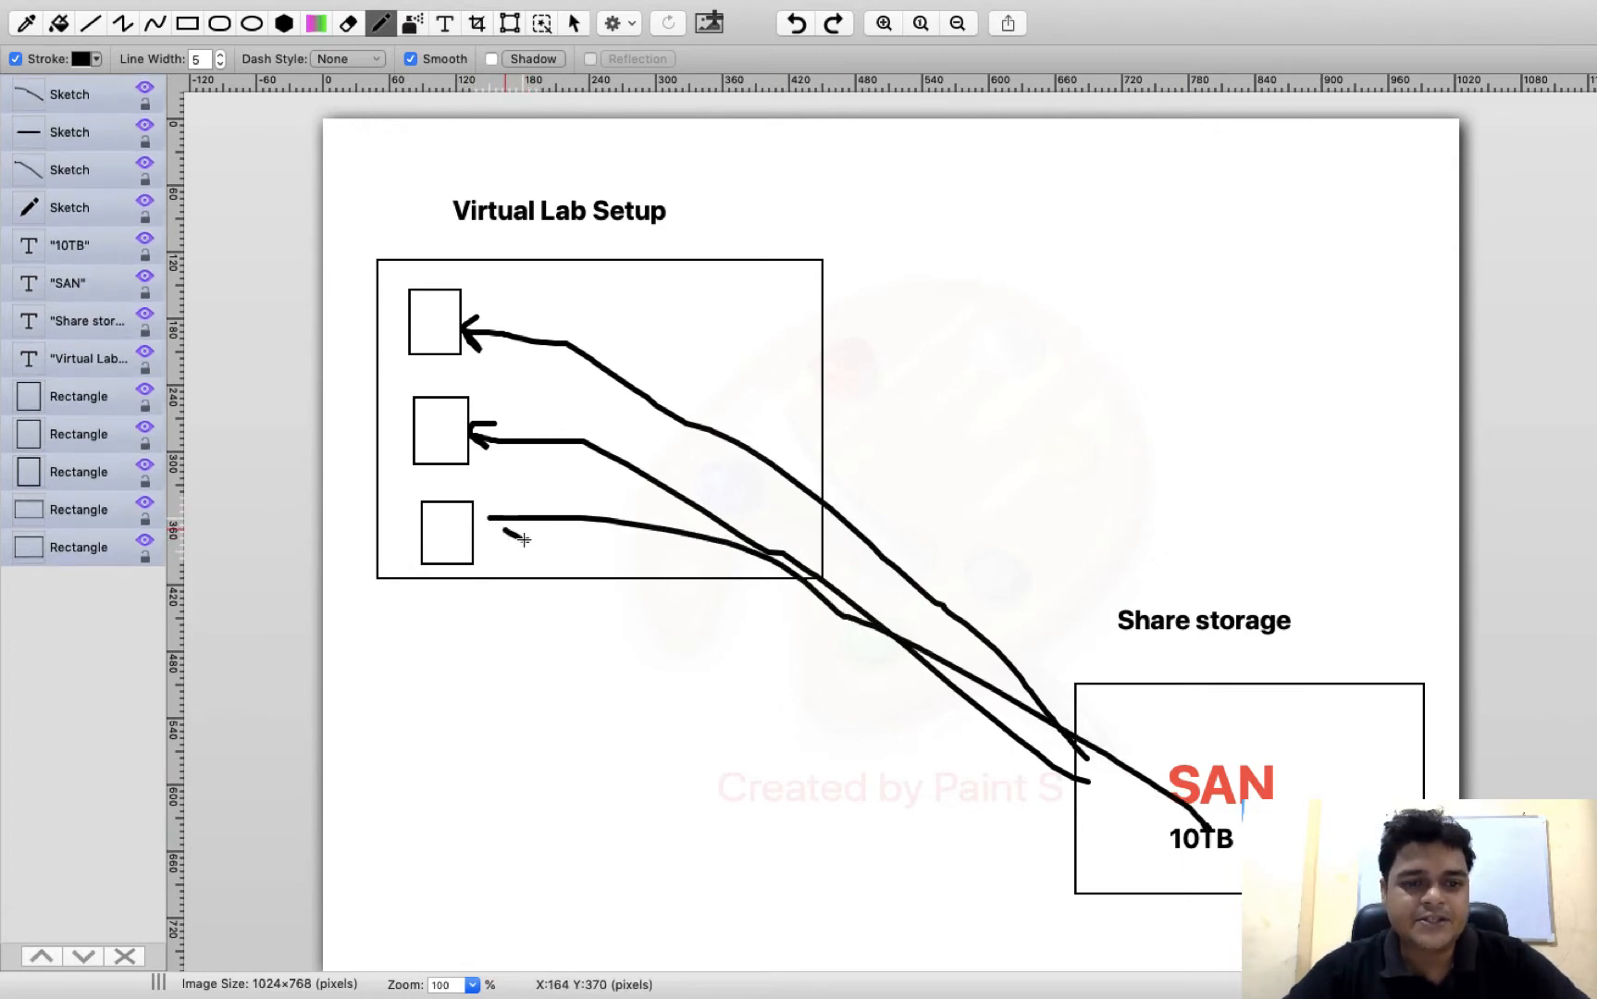
left_click_drag(509, 498, 482, 520)
Add a text list above the storage area reading SAN, LUN, I-SCSI, NFS, IQN and RDM, with a blank line between entries
mouse_move(340, 32)
left_click(445, 65)
left_click_drag(915, 165, 1297, 524)
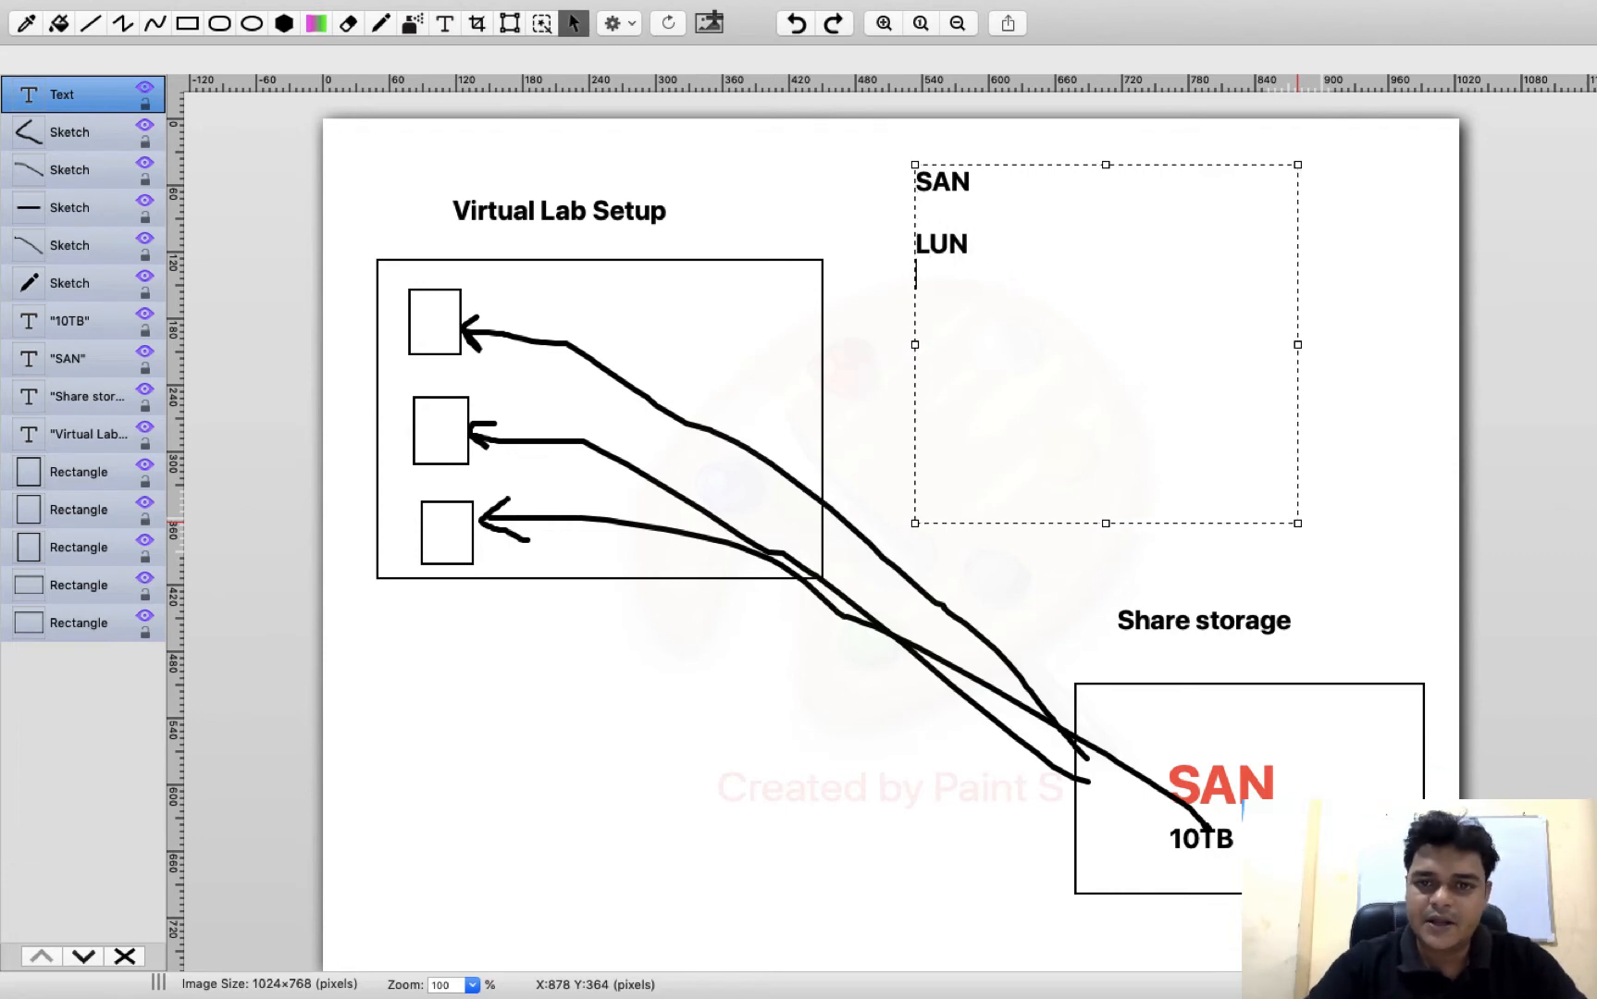
key("Return")
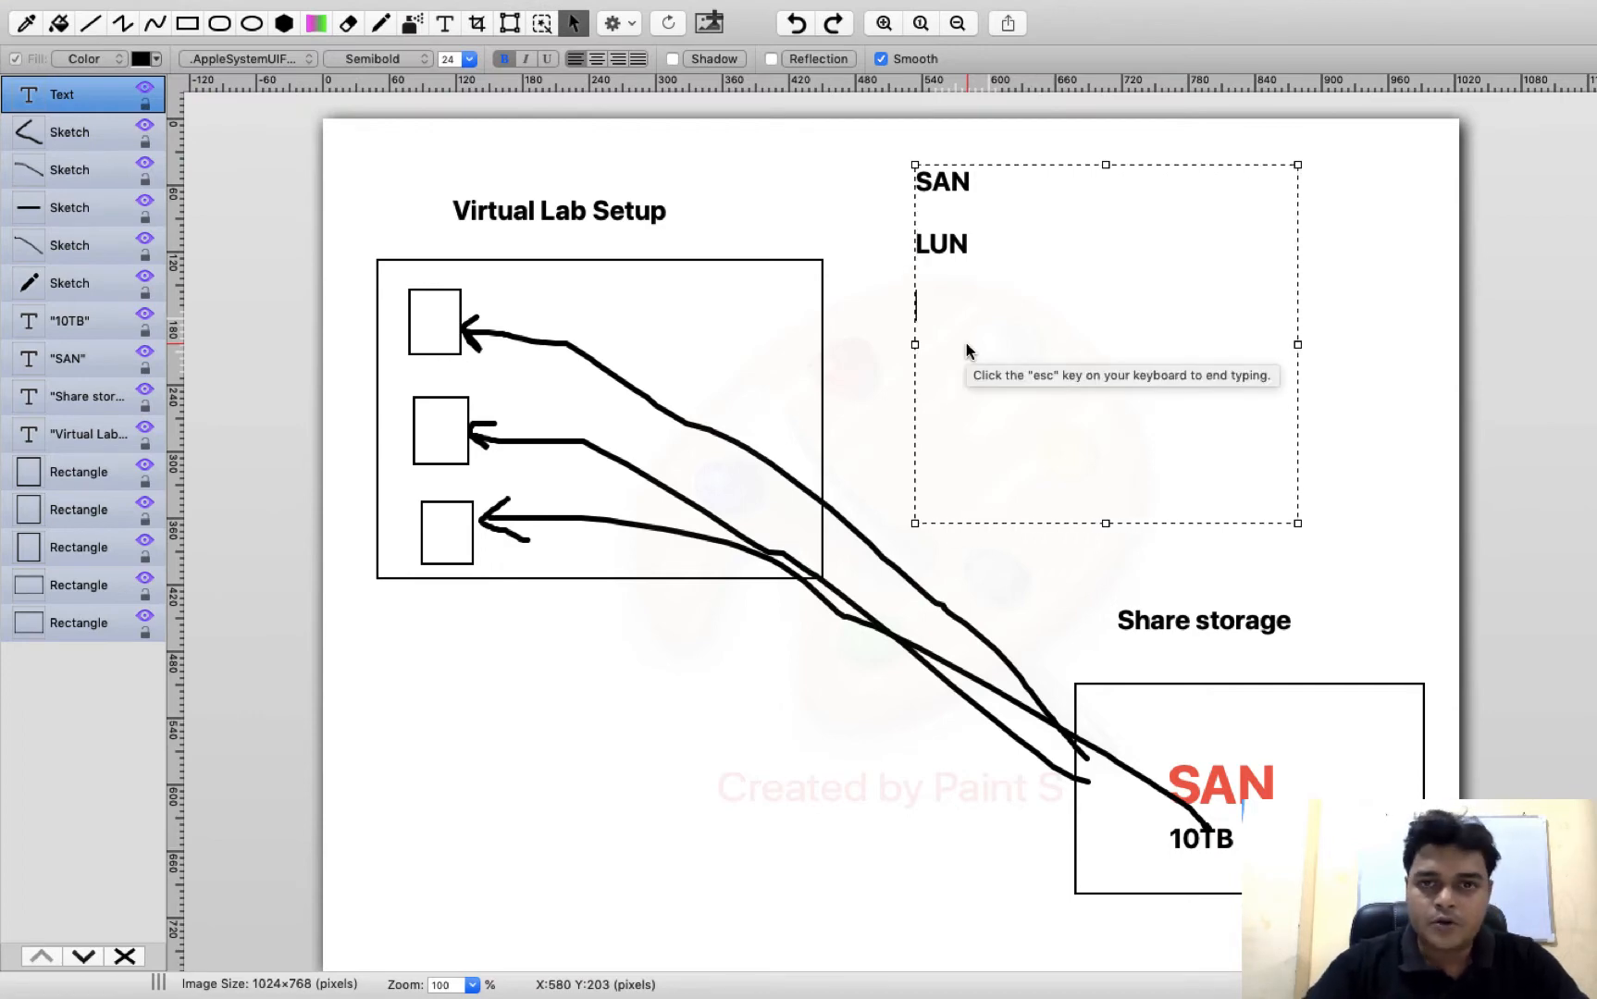
type("I  ")
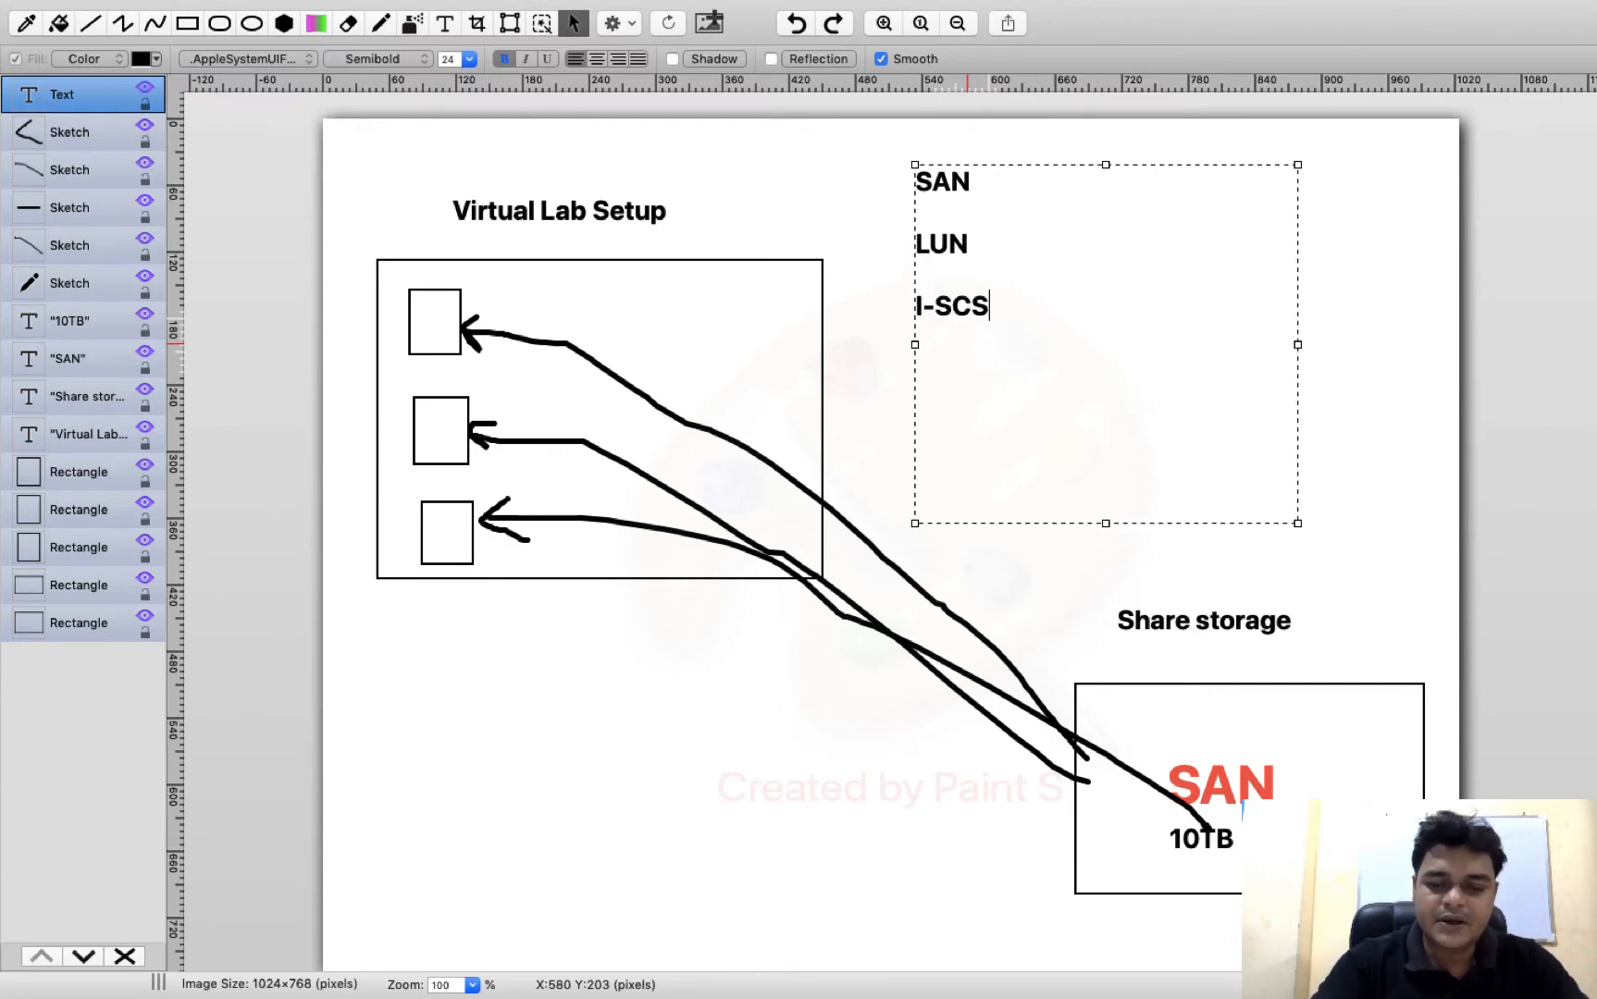
type("NFS")
key("Return")
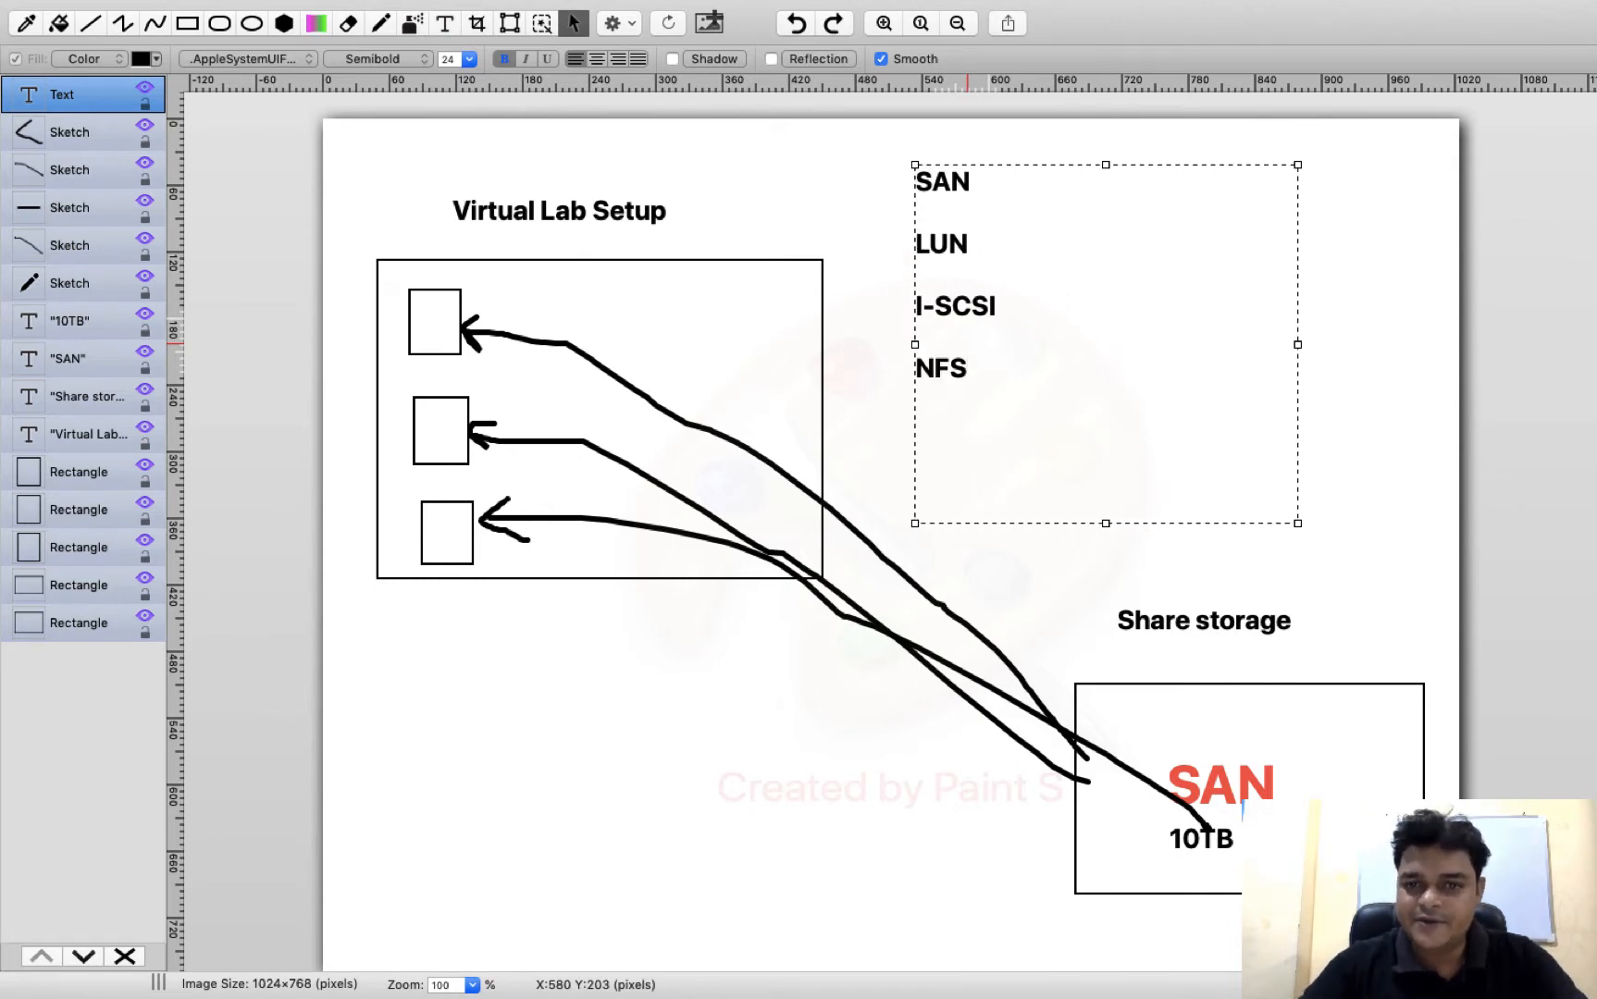
type("IQN")
key("Return")
type("RDM")
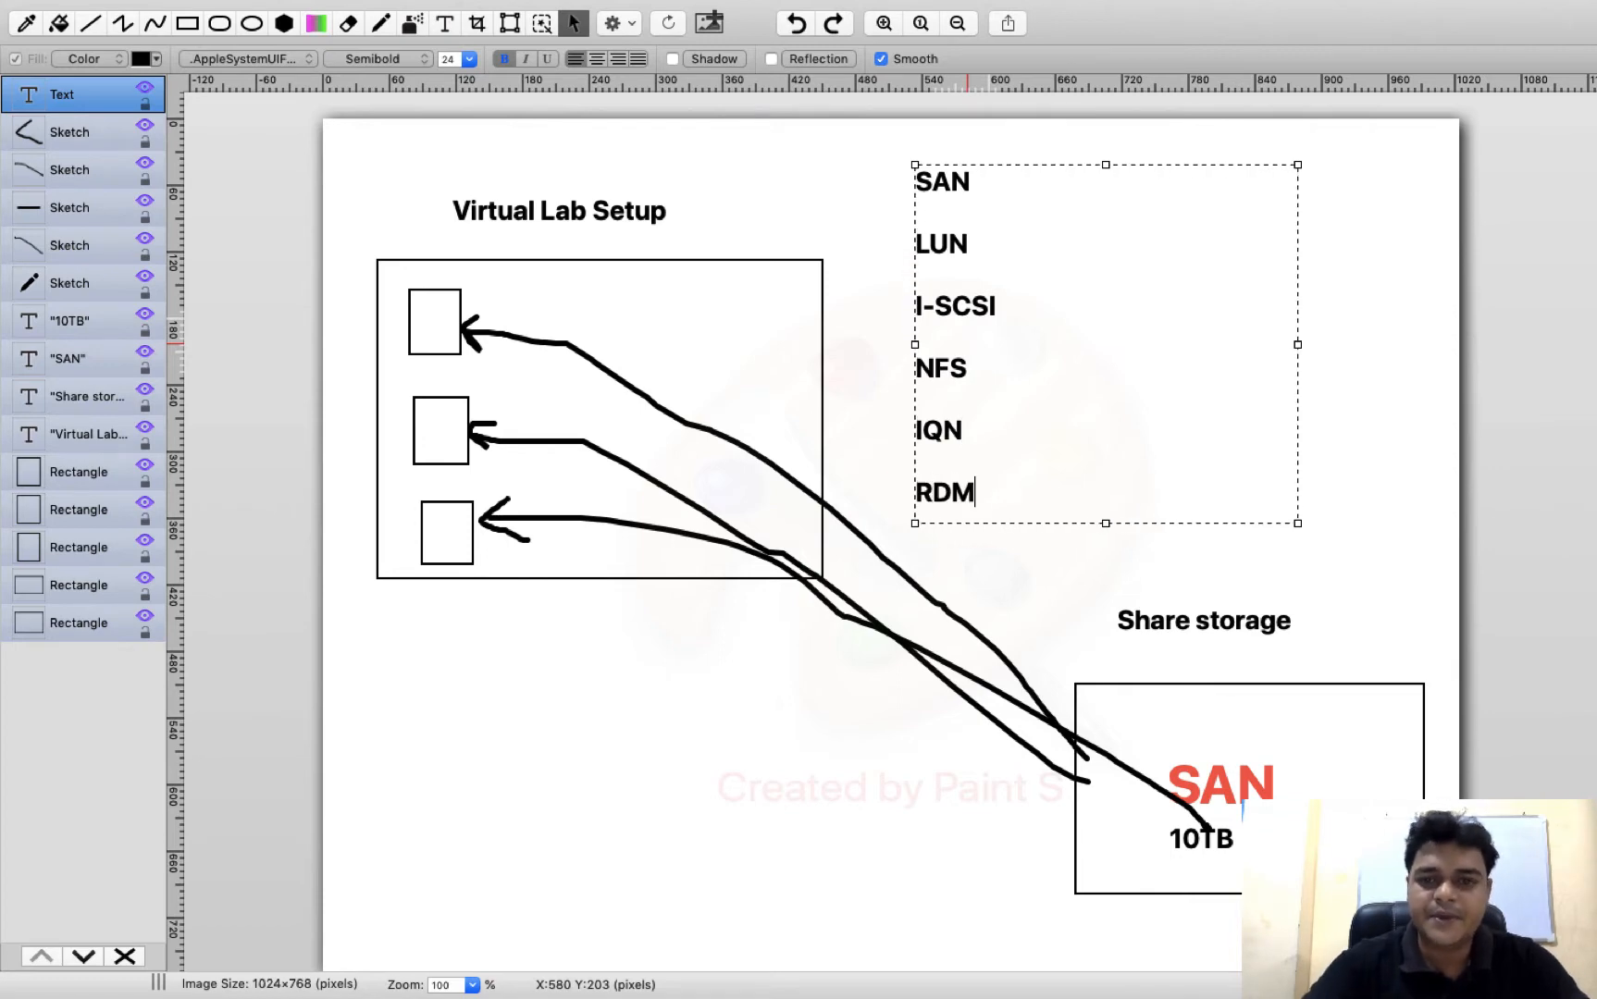
Color the whole list of storage terms from SAN to RDM dark maroon
left_click_drag(1006, 499, 884, 204)
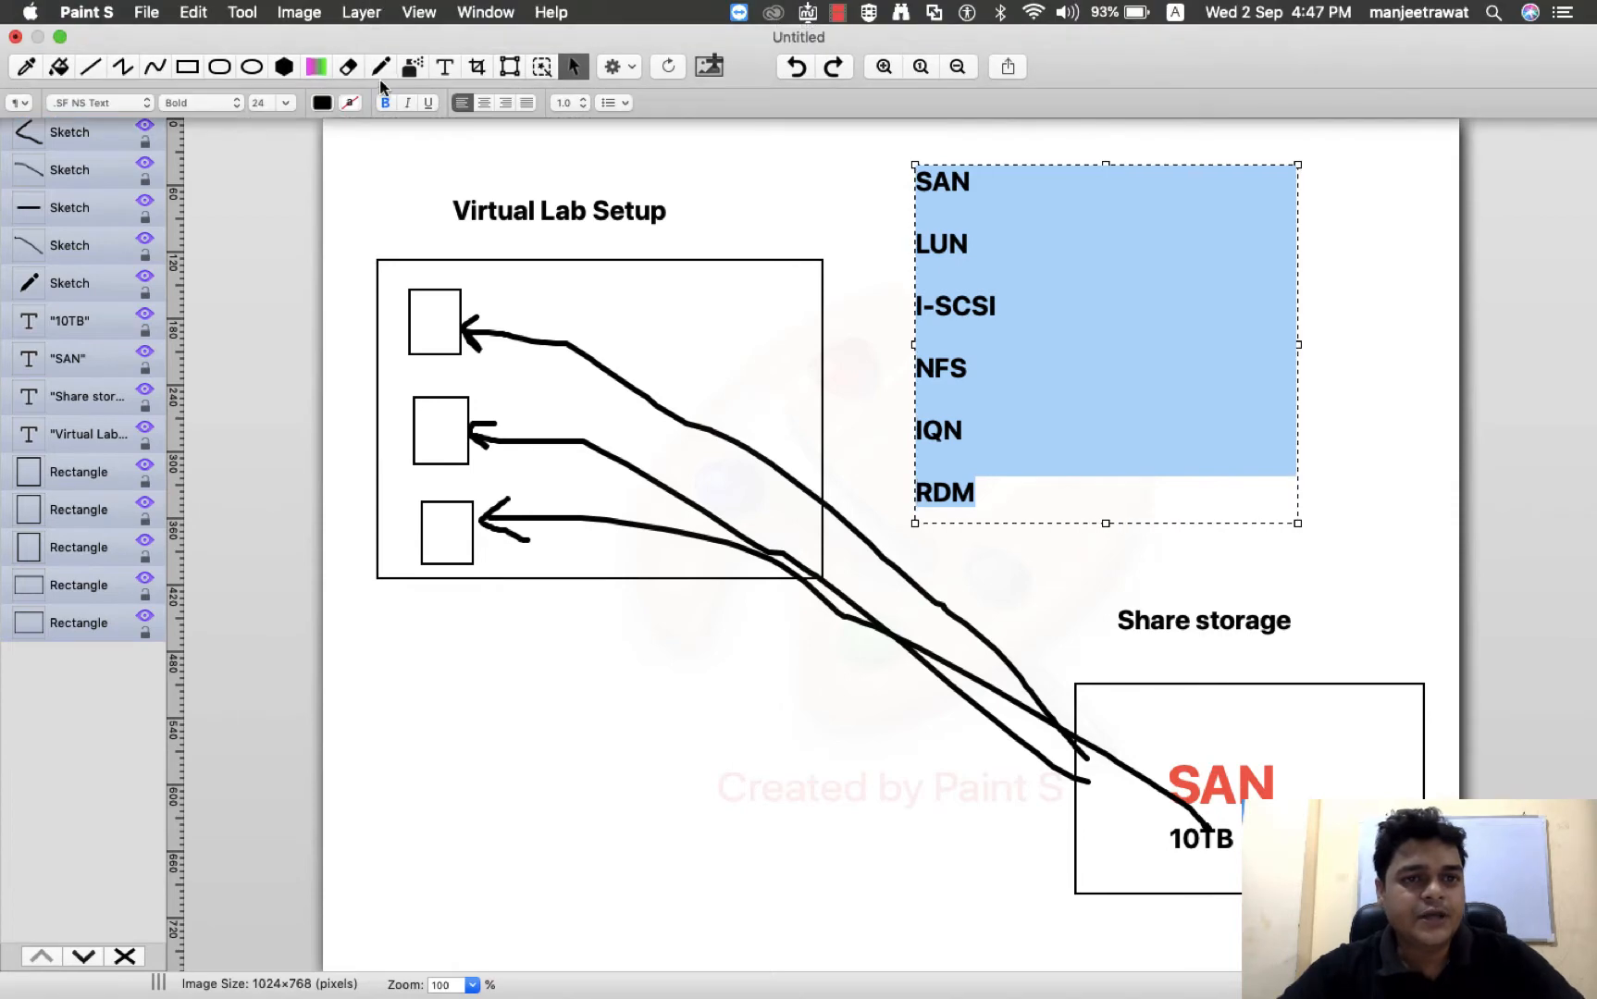
left_click(321, 104)
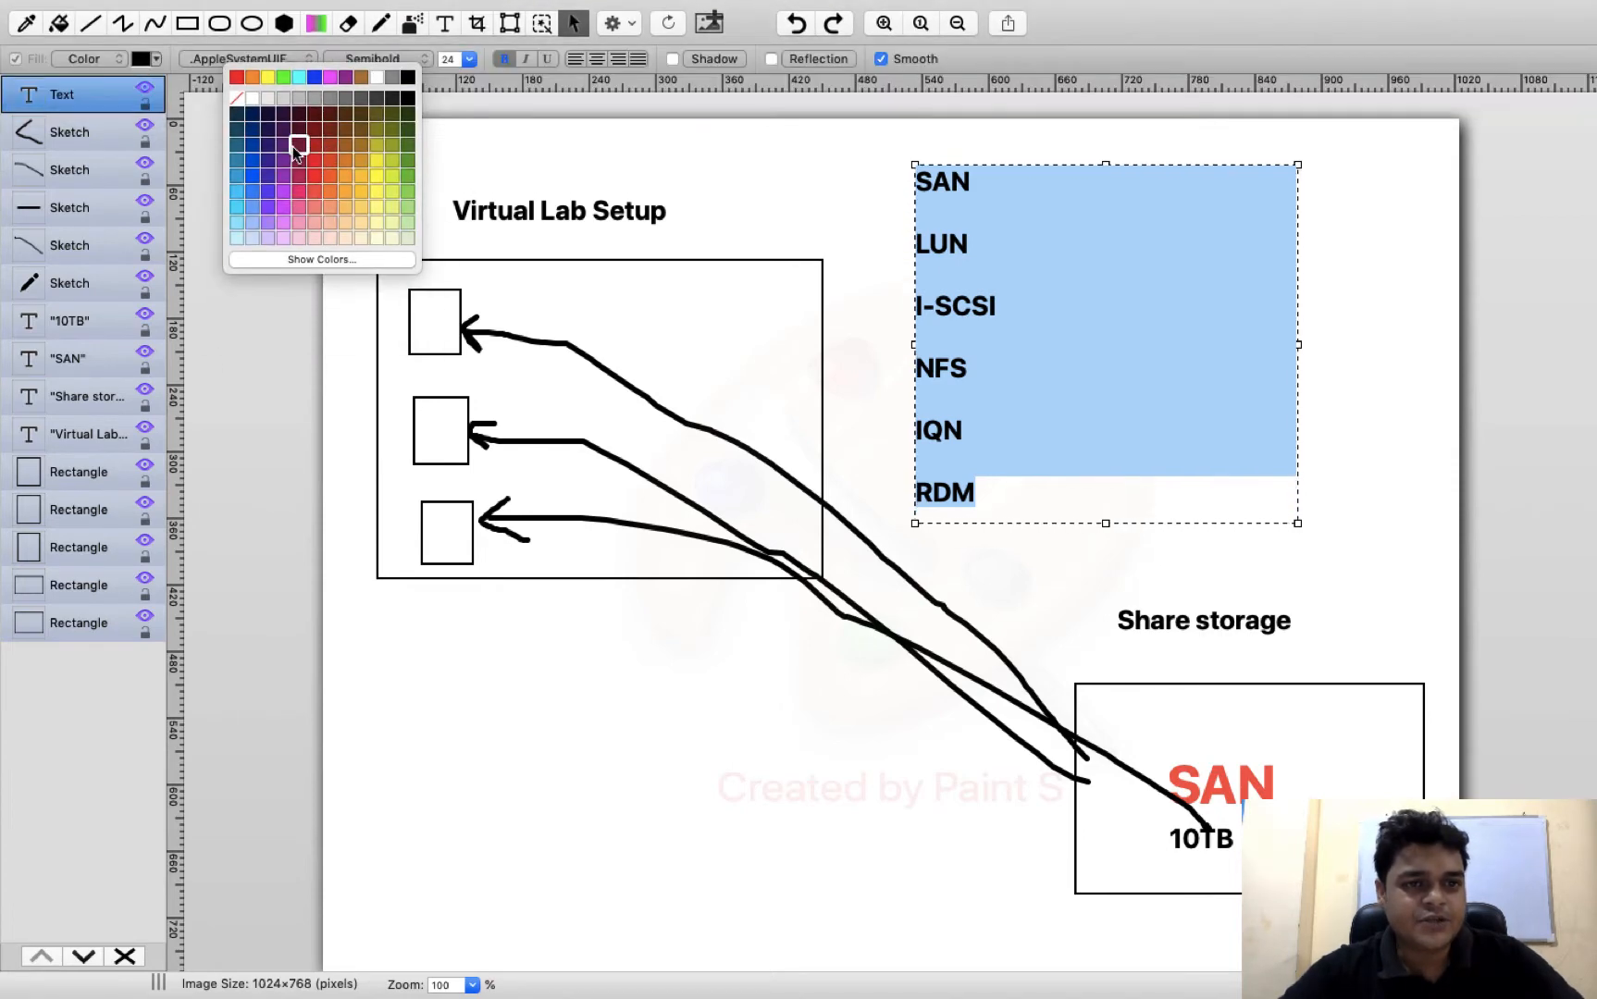
left_click(294, 145)
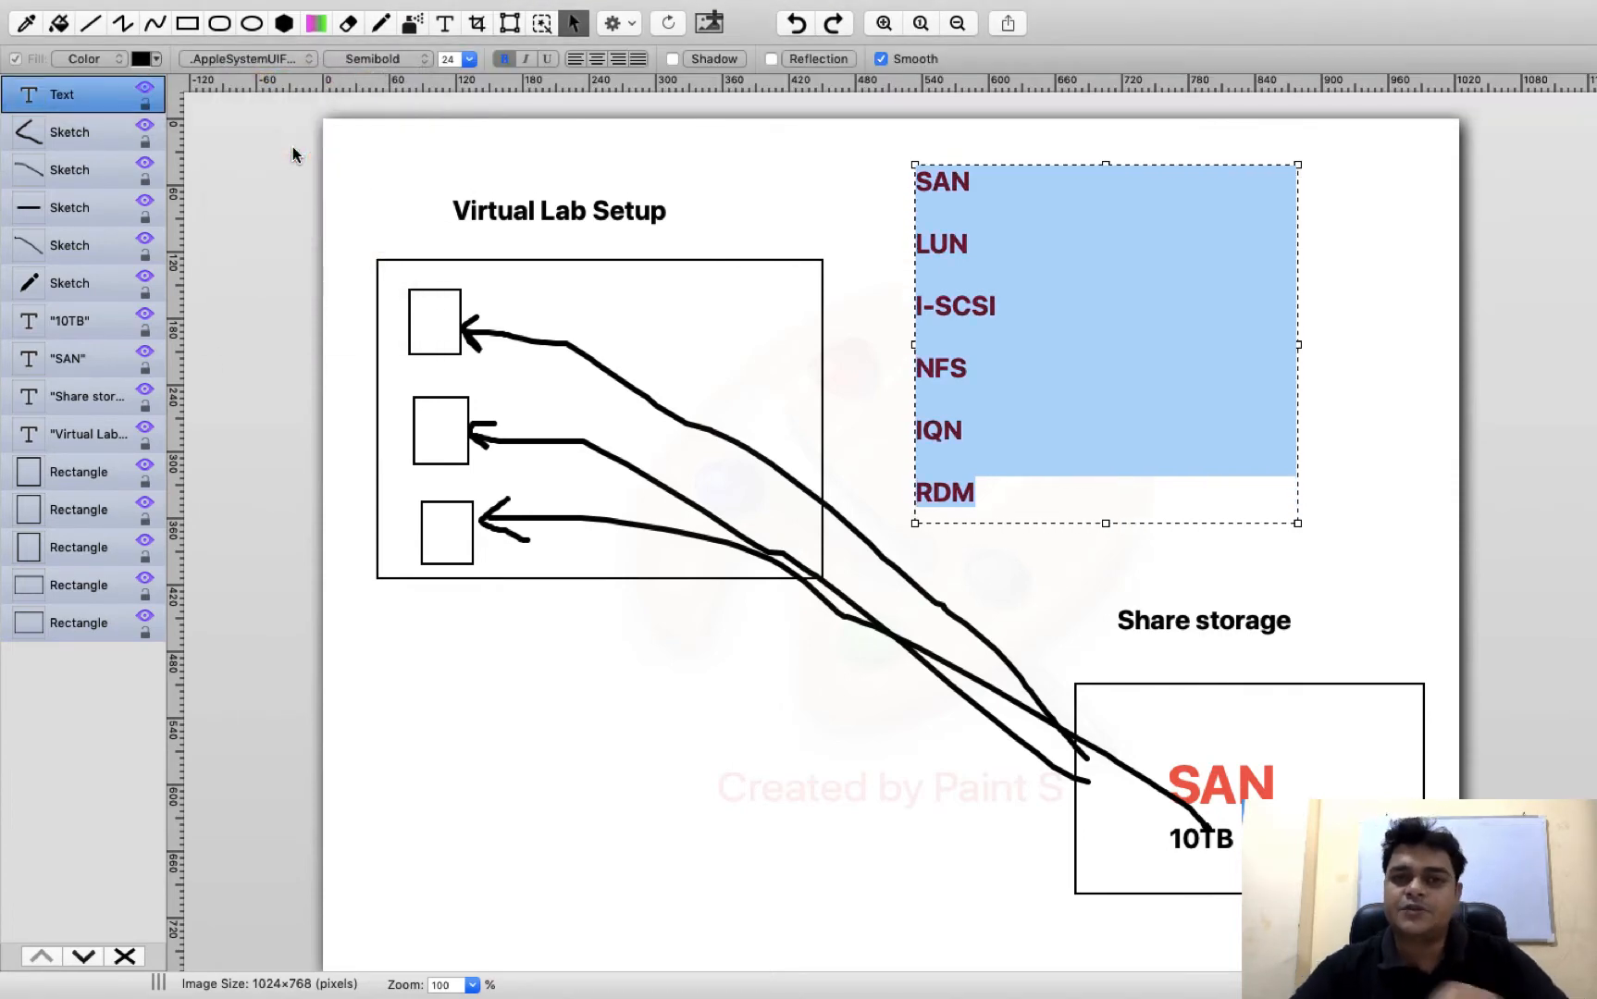
left_click(1351, 342)
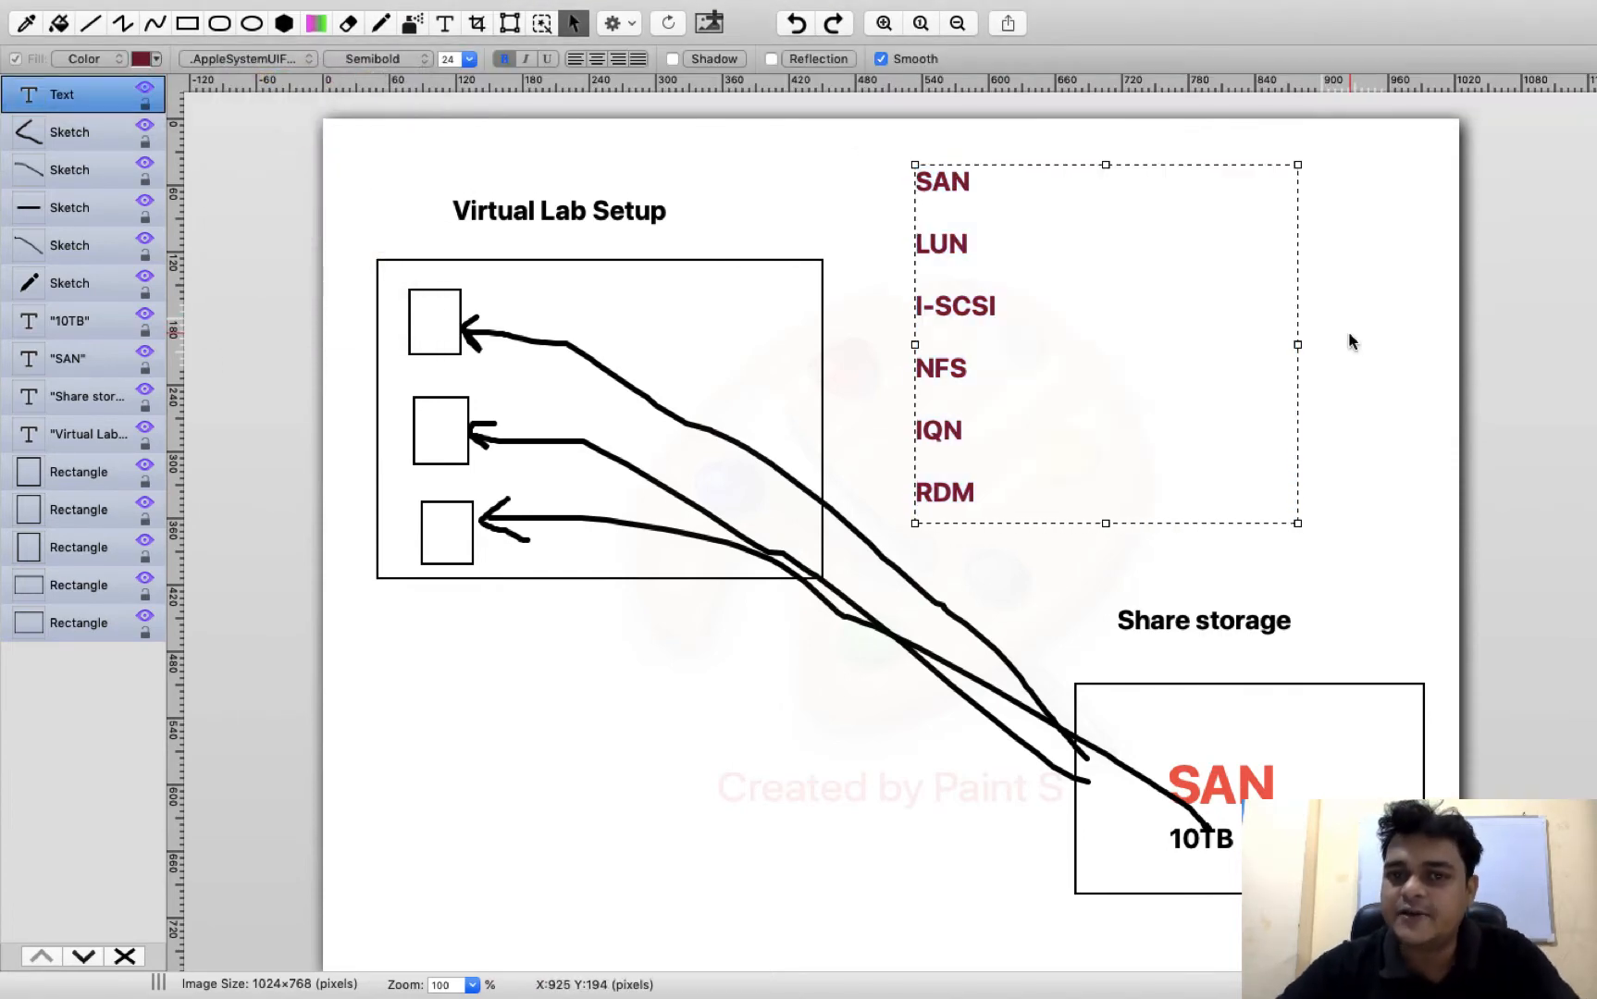
left_click(1423, 331)
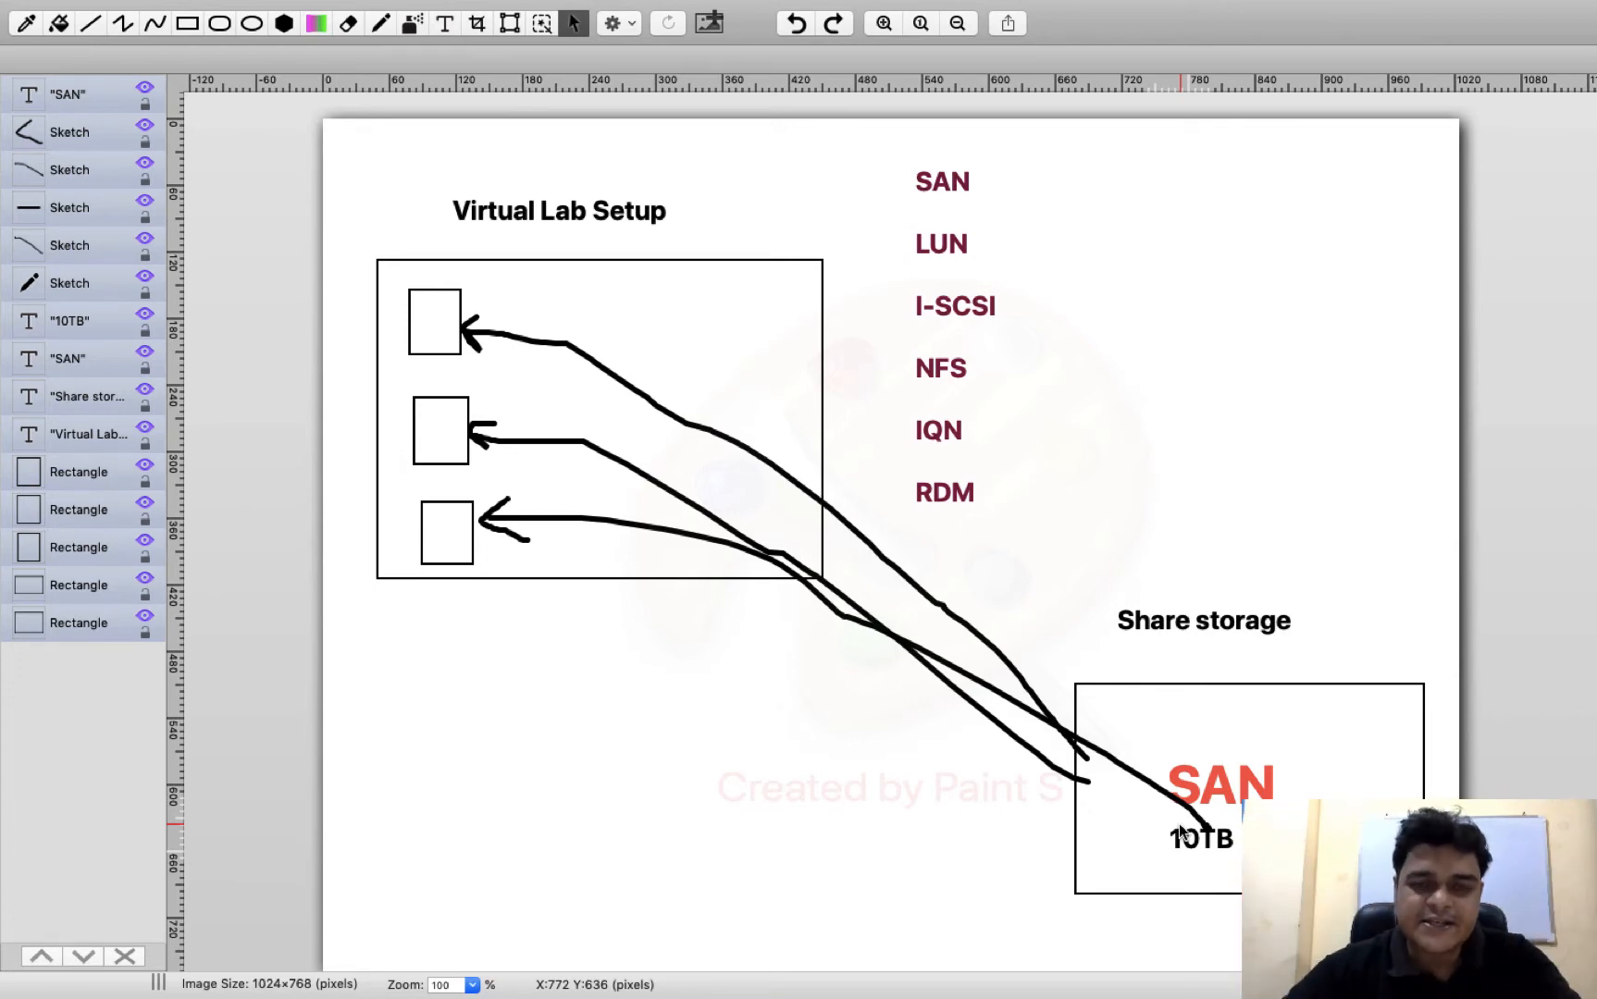
Add the text label "ESXI-HOST" below the large rectangle, widening its text box to fit on one line
left_click(445, 22)
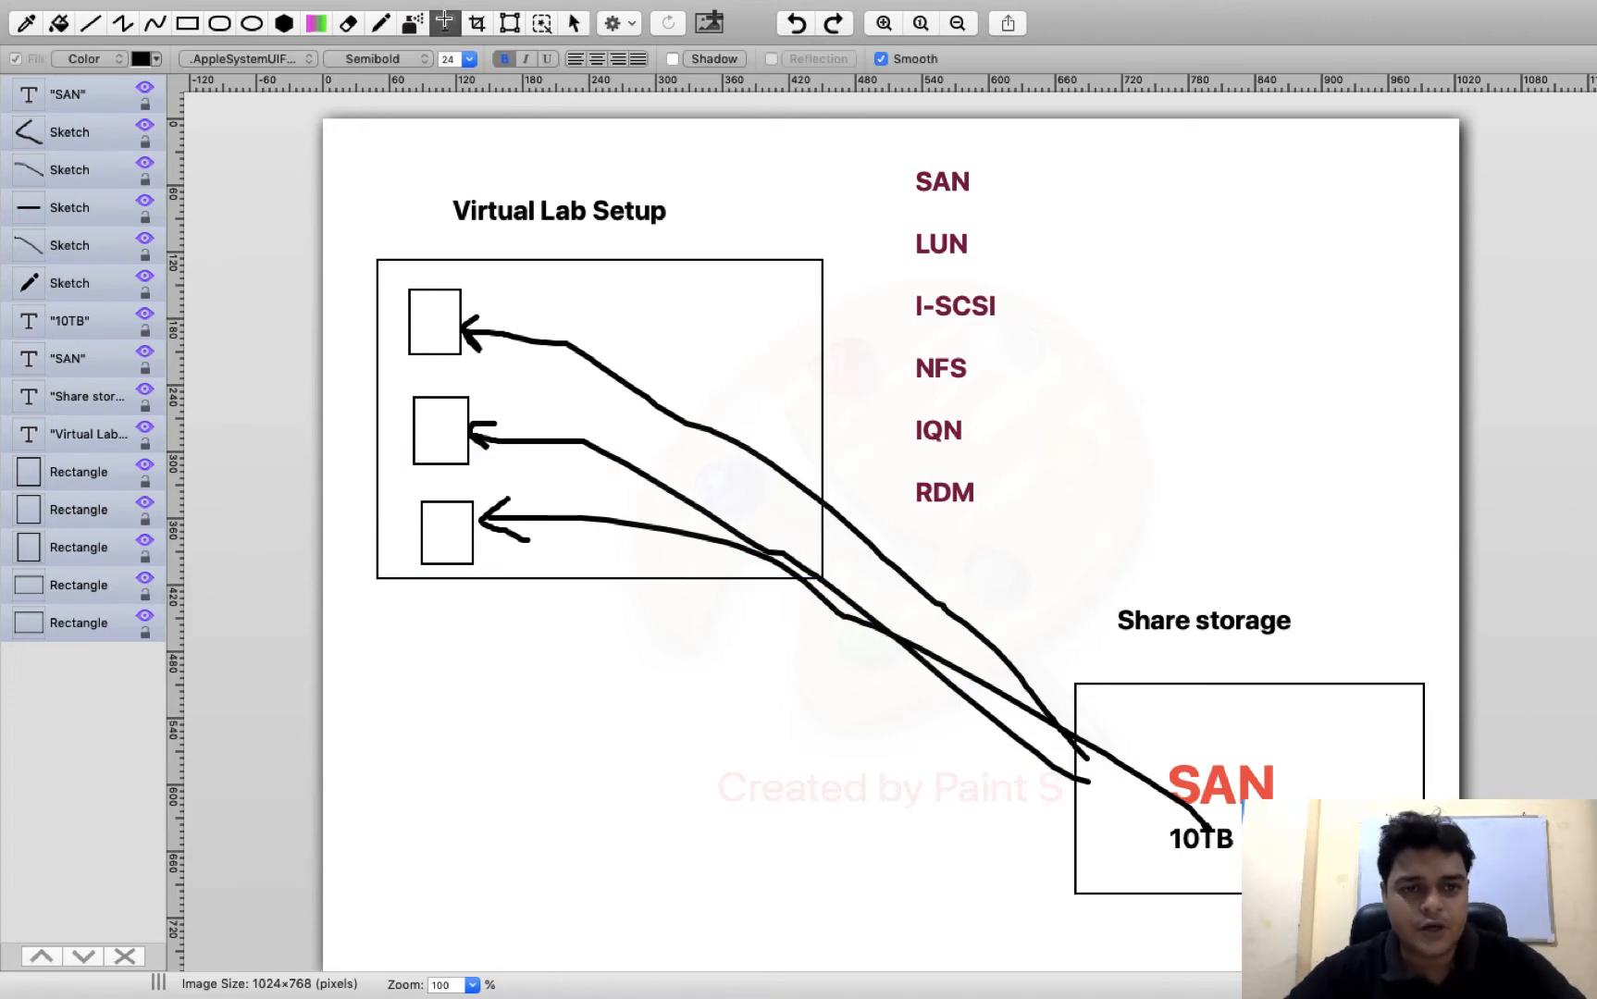
left_click_drag(417, 615, 543, 645)
type("ESXI-H")
key("BackSpace")
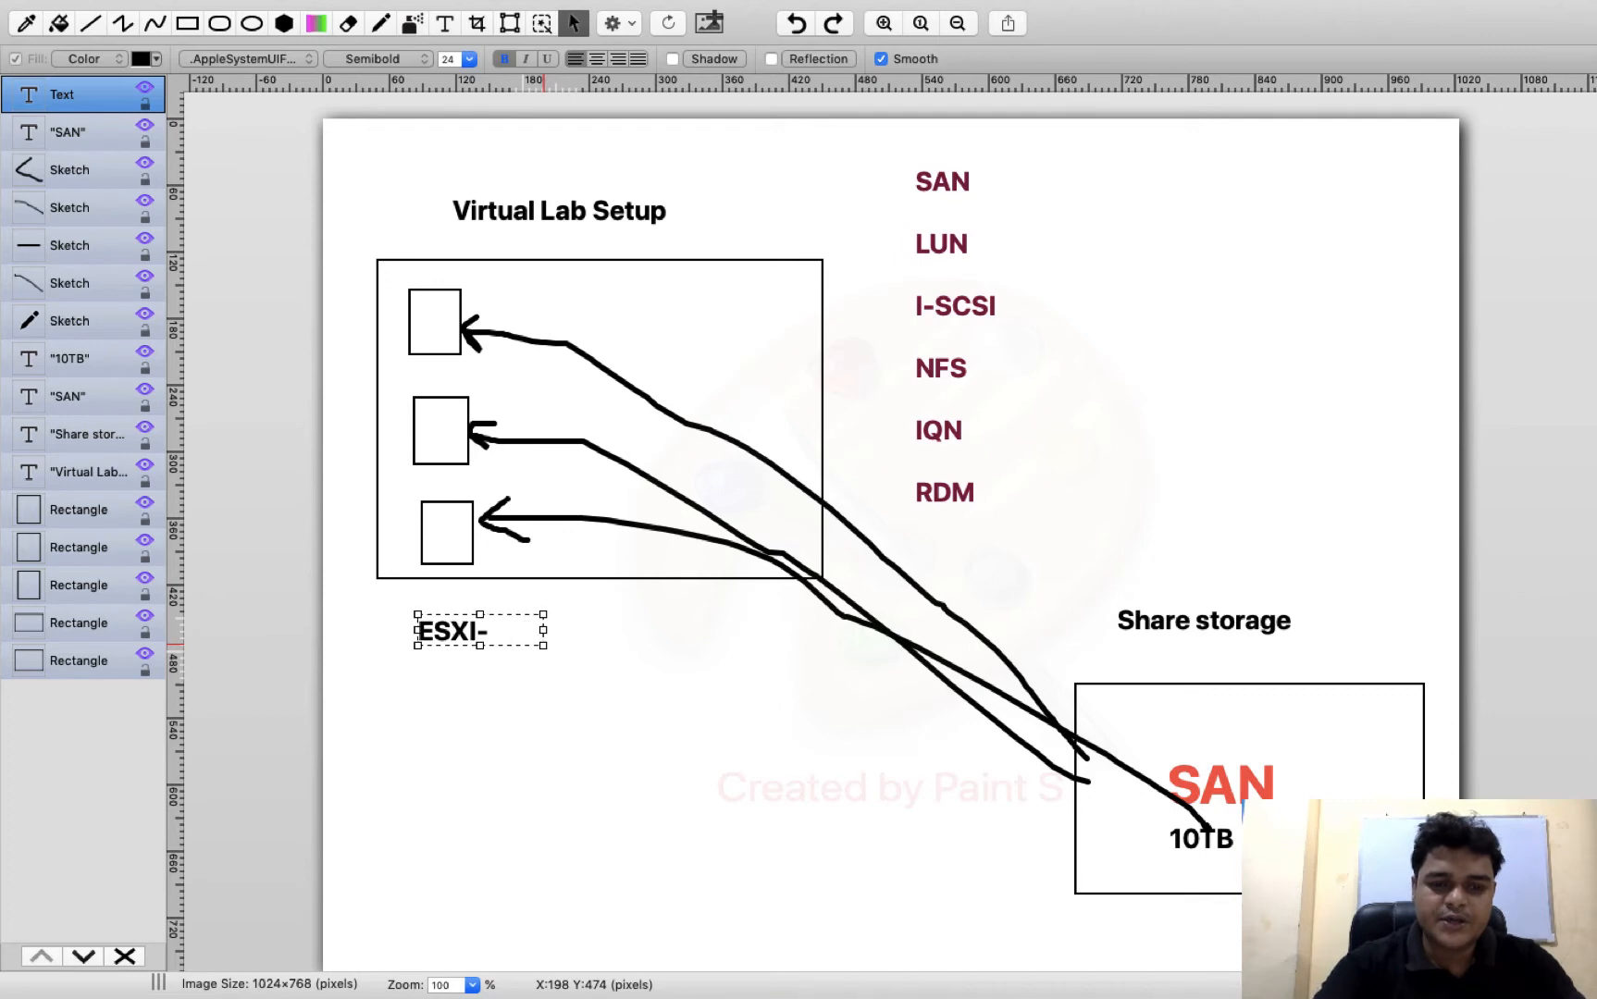
left_click_drag(544, 630, 644, 630)
left_click(687, 742)
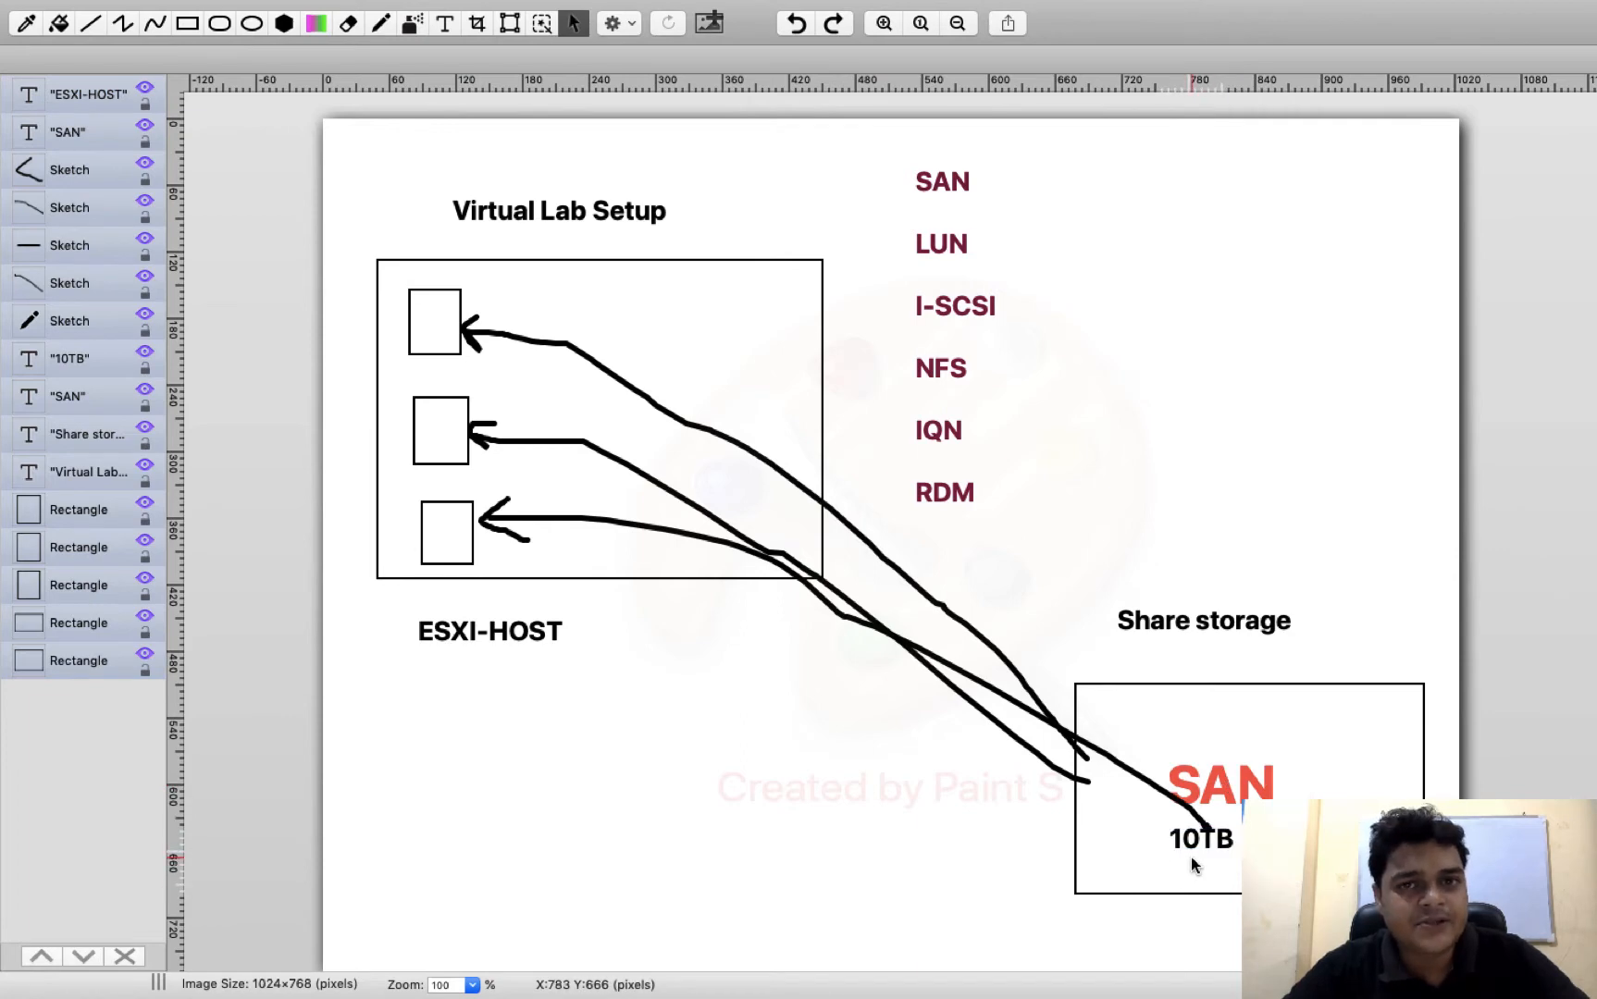
Handwrite "500 GB" with the freehand pencil beside the uppermost connecting arrow, just above the shared storage area
left_click(380, 22)
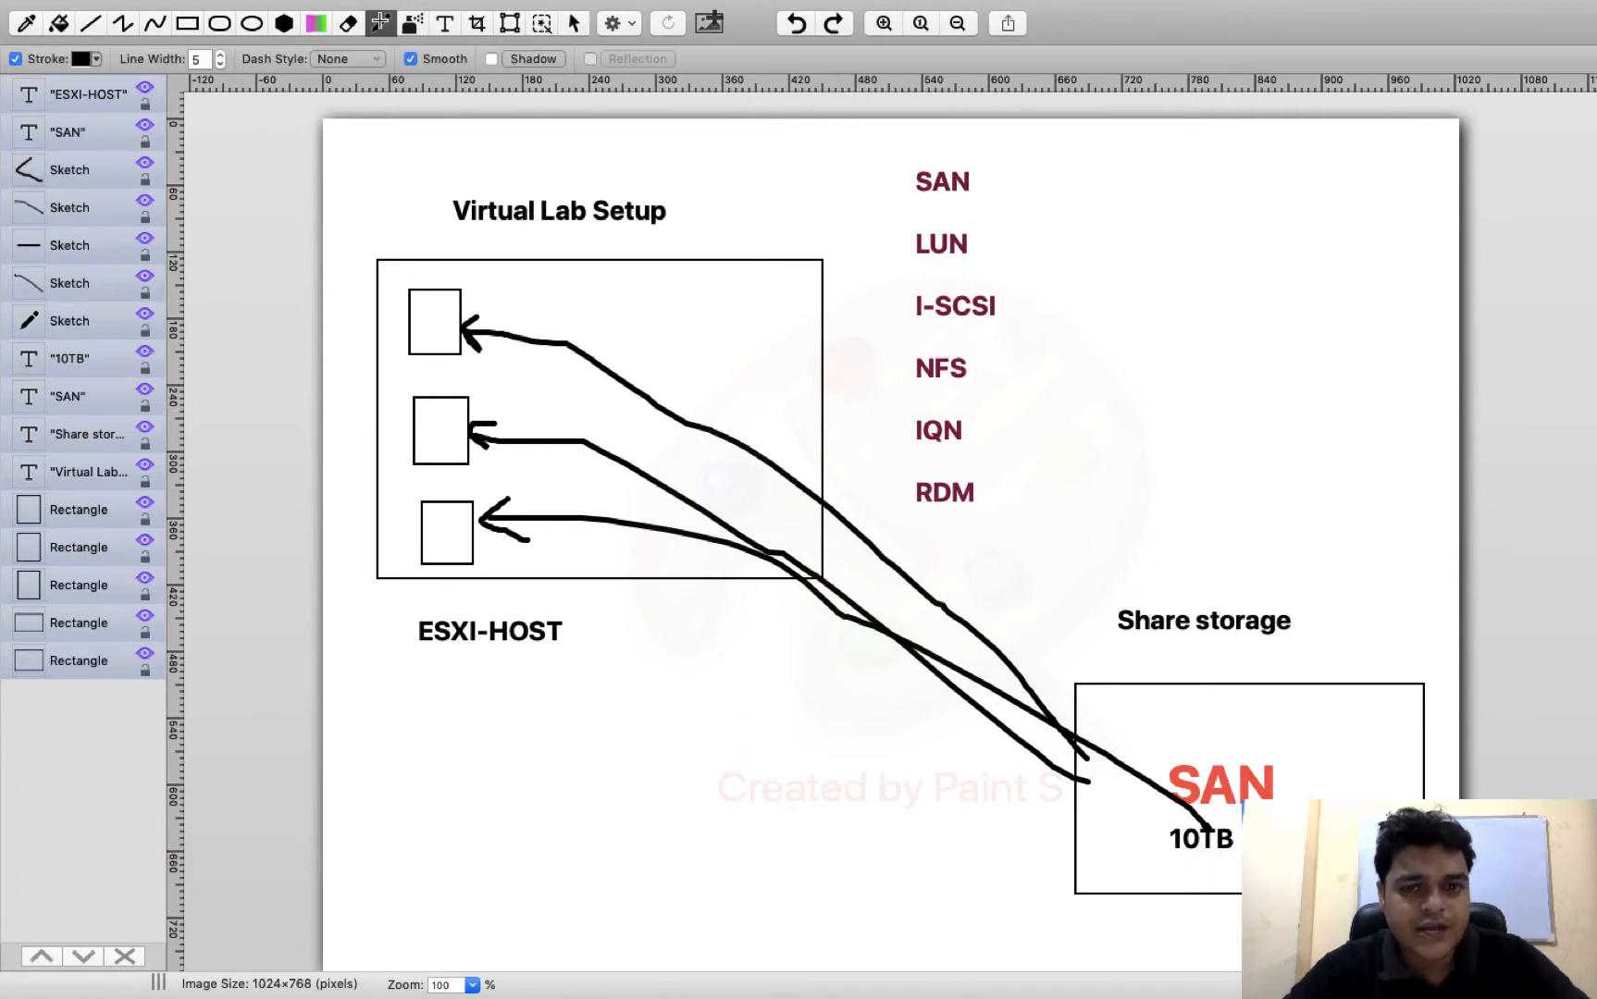
left_click_drag(984, 581, 992, 623)
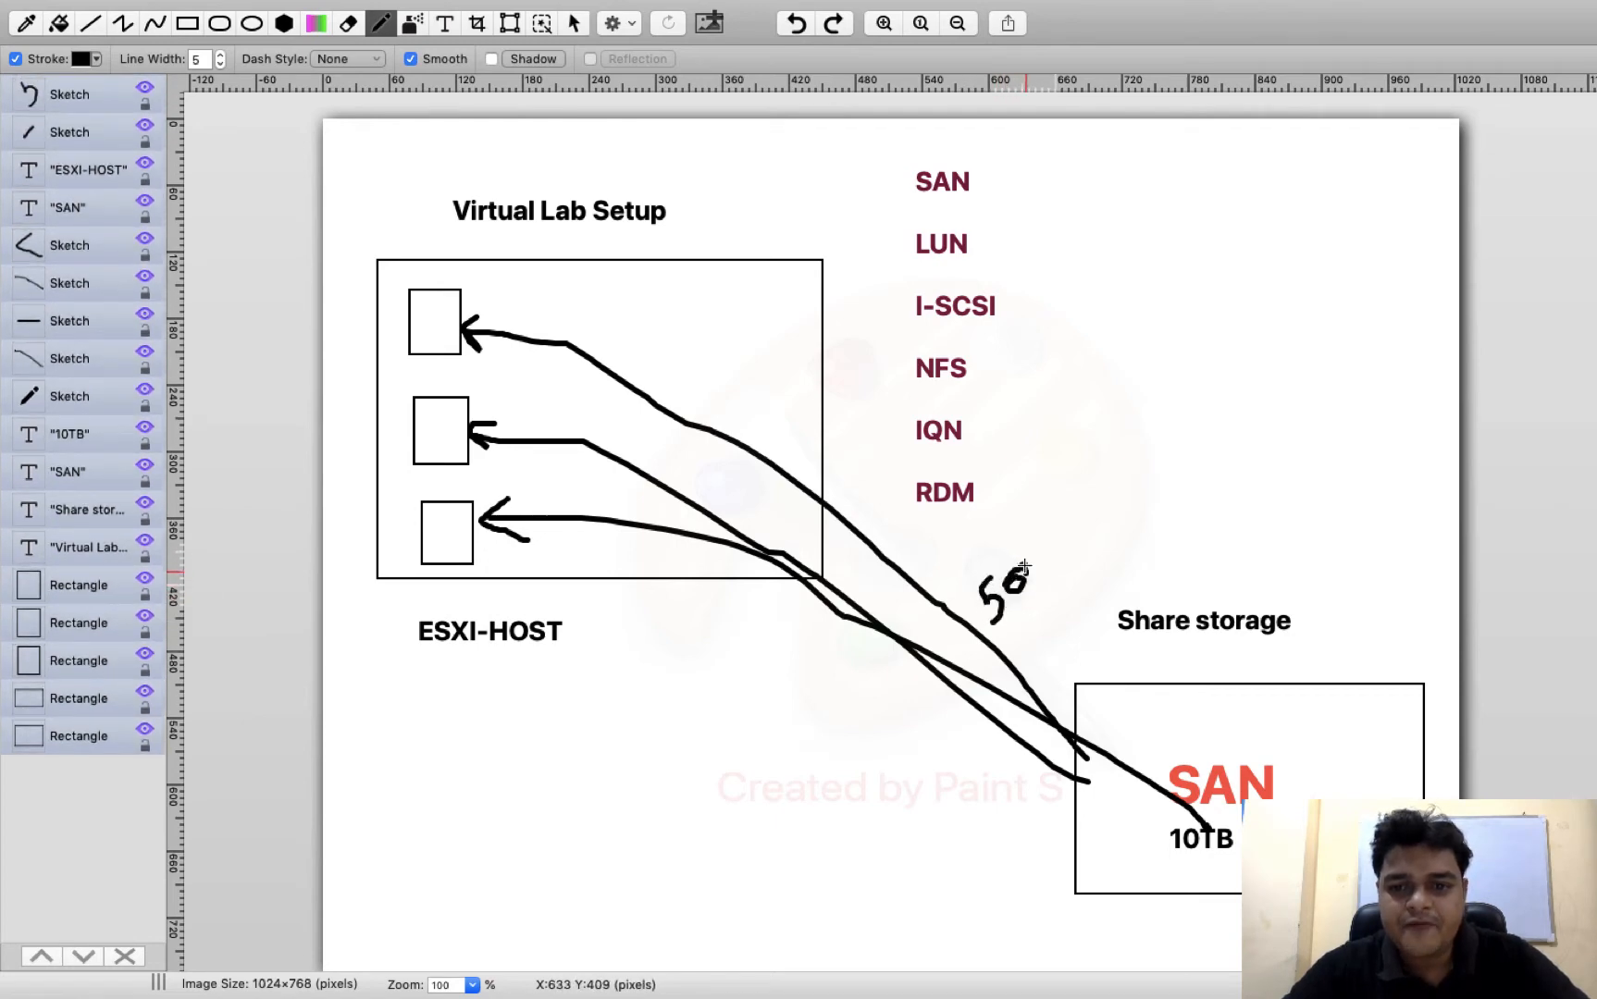
mouse_move(1039, 564)
left_mouse_down()
mouse_move(1088, 566)
mouse_move(1107, 546)
left_mouse_up()
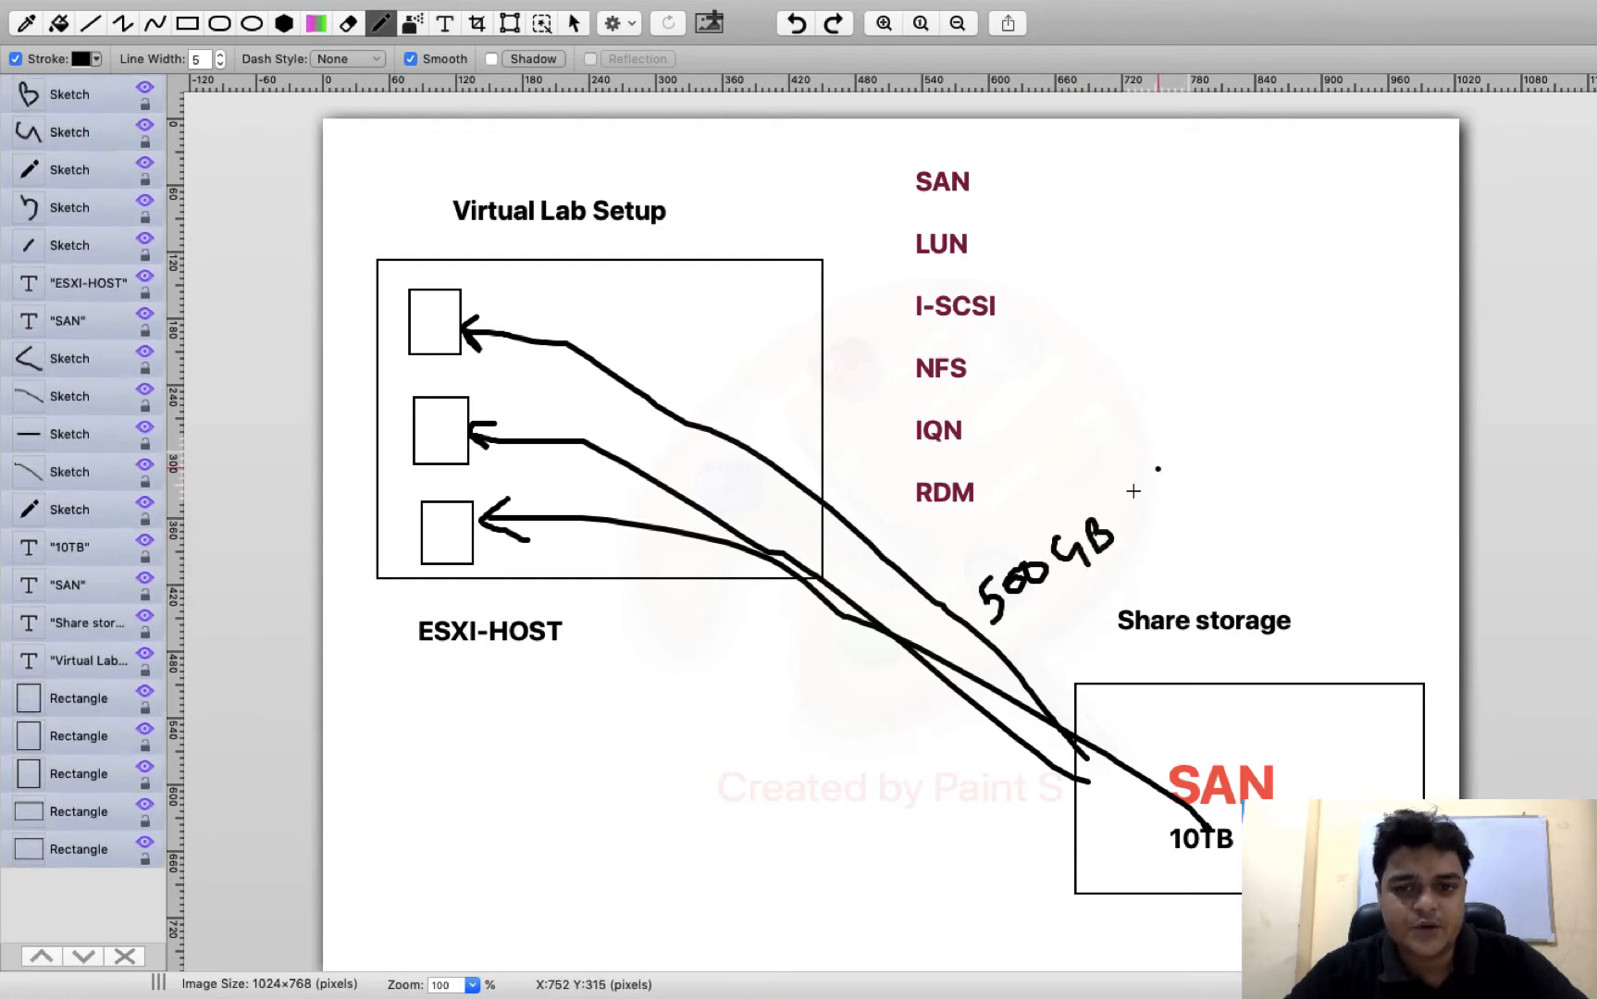
left_click(1157, 469)
Add the text label "LUN" beside the handwritten 500 GB note, above the "Share storage" heading
mouse_move(433, 19)
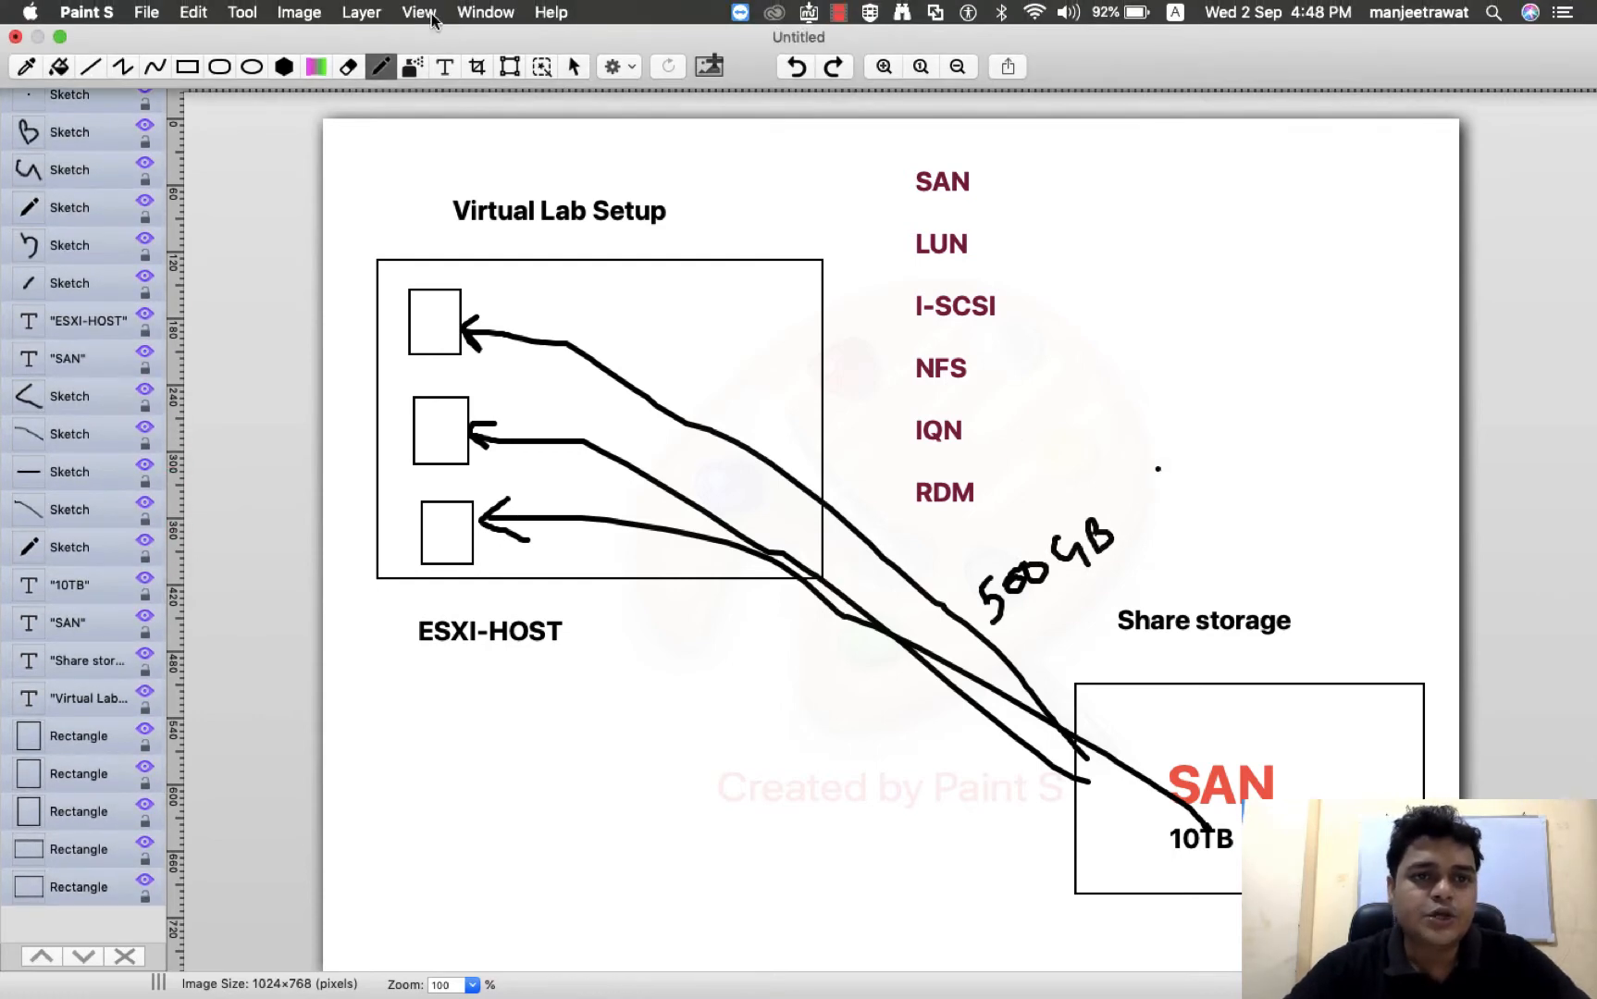
left_click(445, 65)
left_click_drag(1137, 483, 1329, 554)
type("LUN")
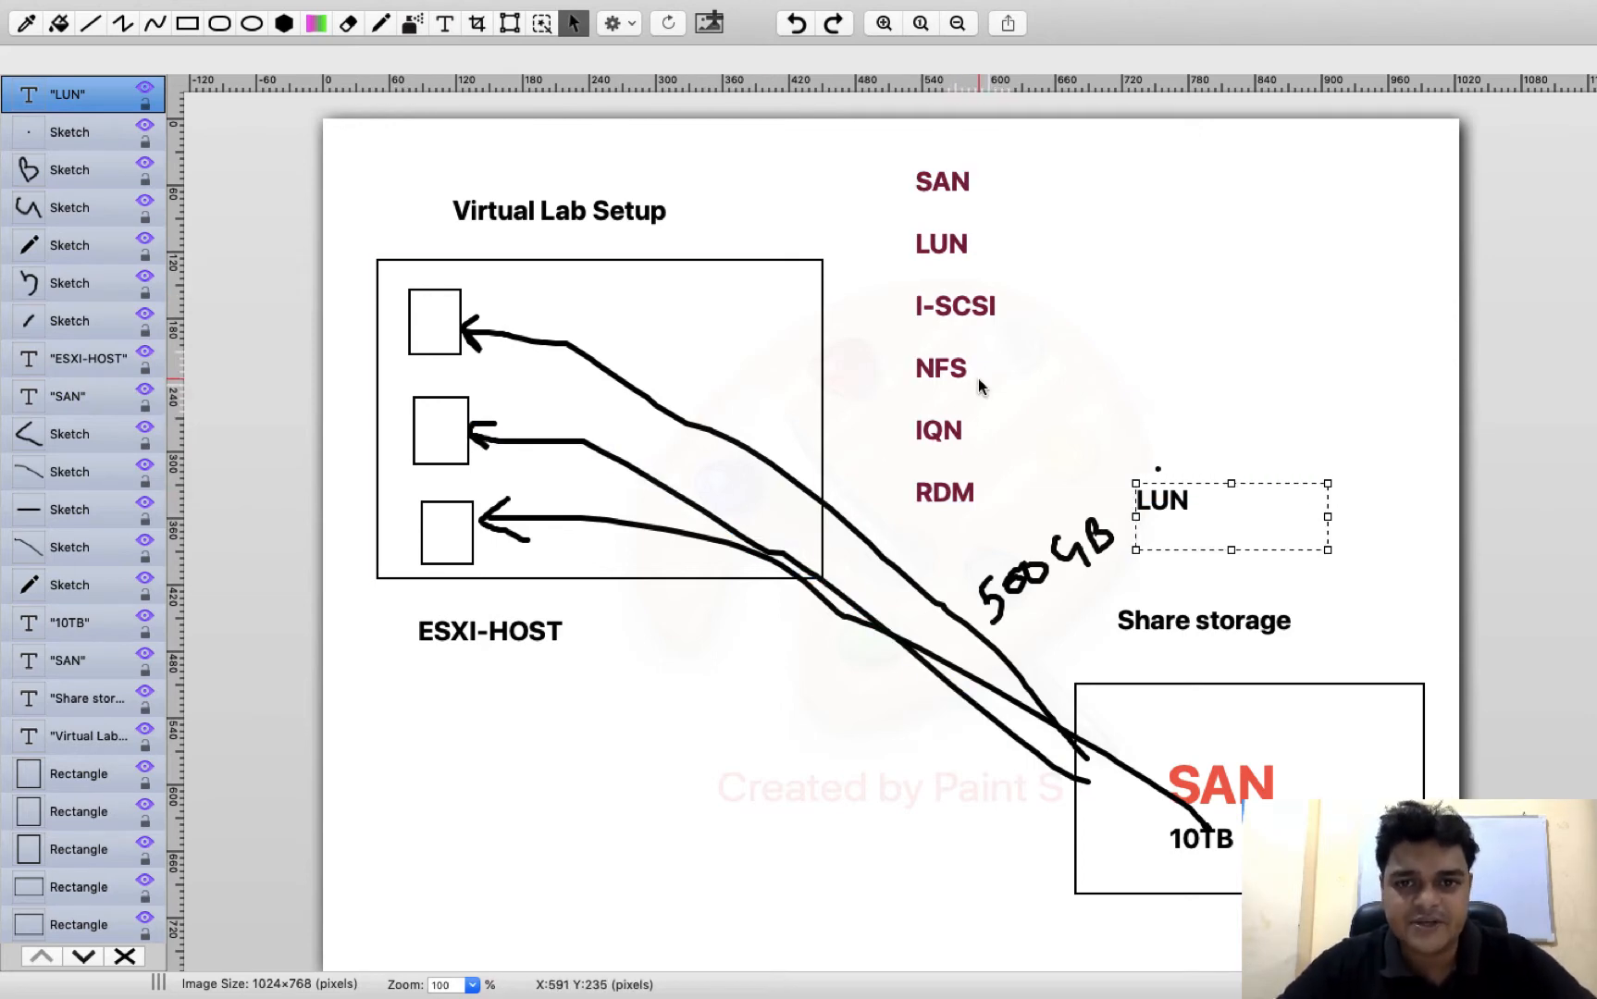
left_click(1157, 326)
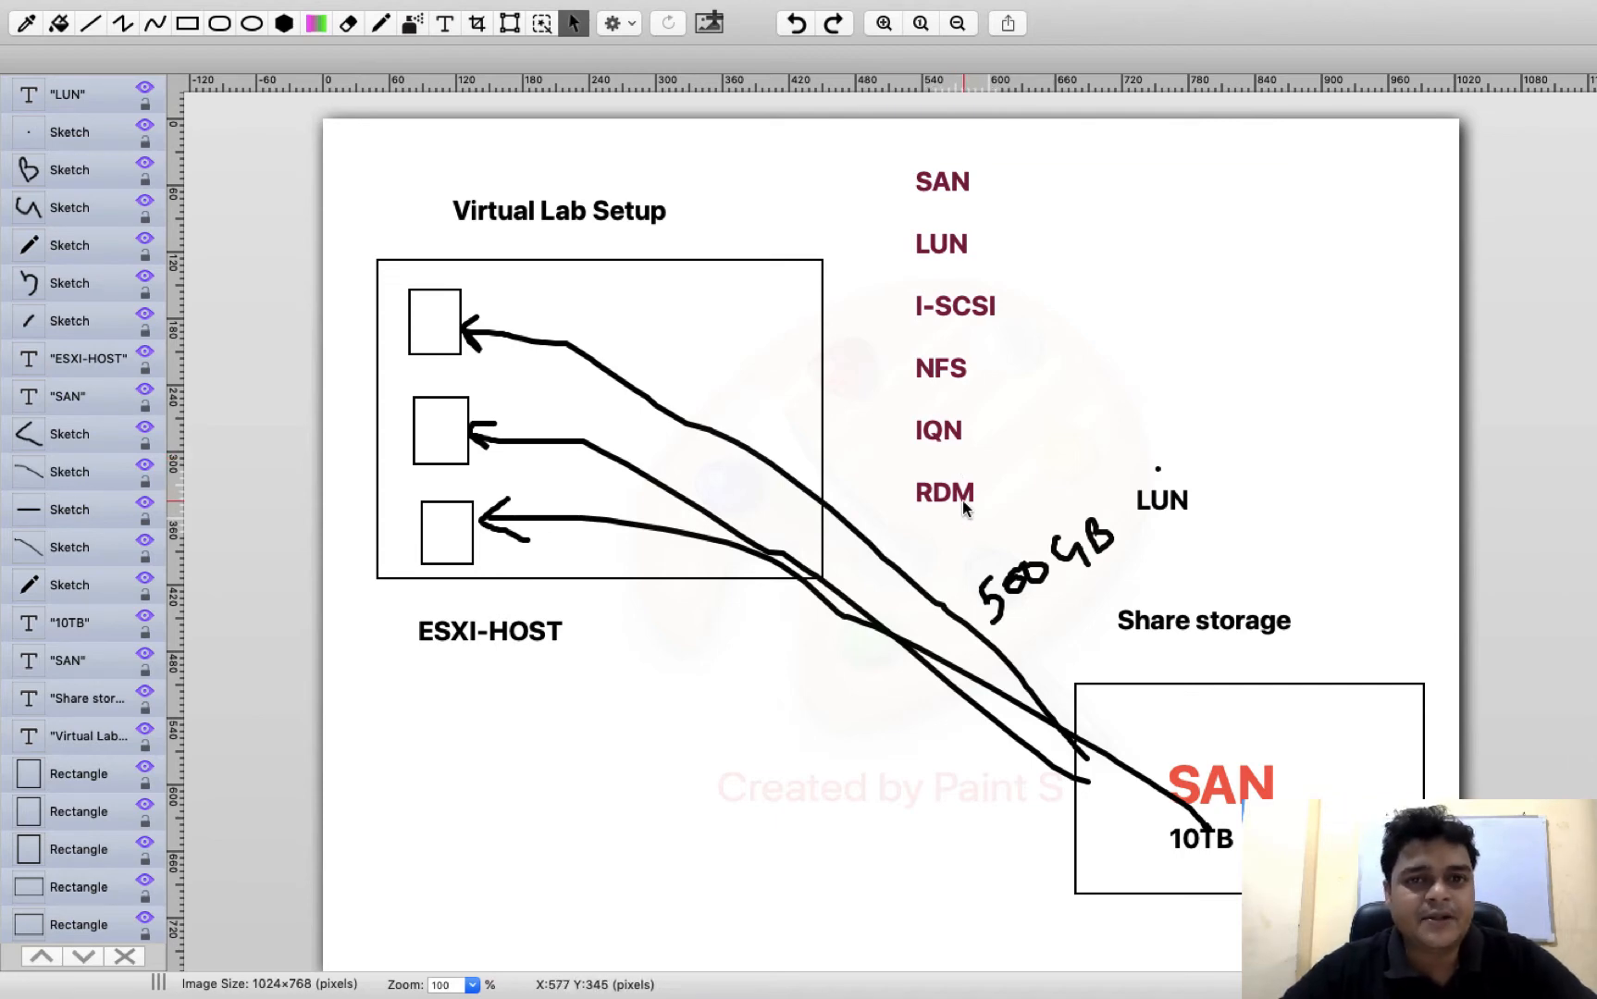
Draw a small unfilled rectangle in the upper part of the large lab rectangle, across from the three host boxes
left_click(187, 23)
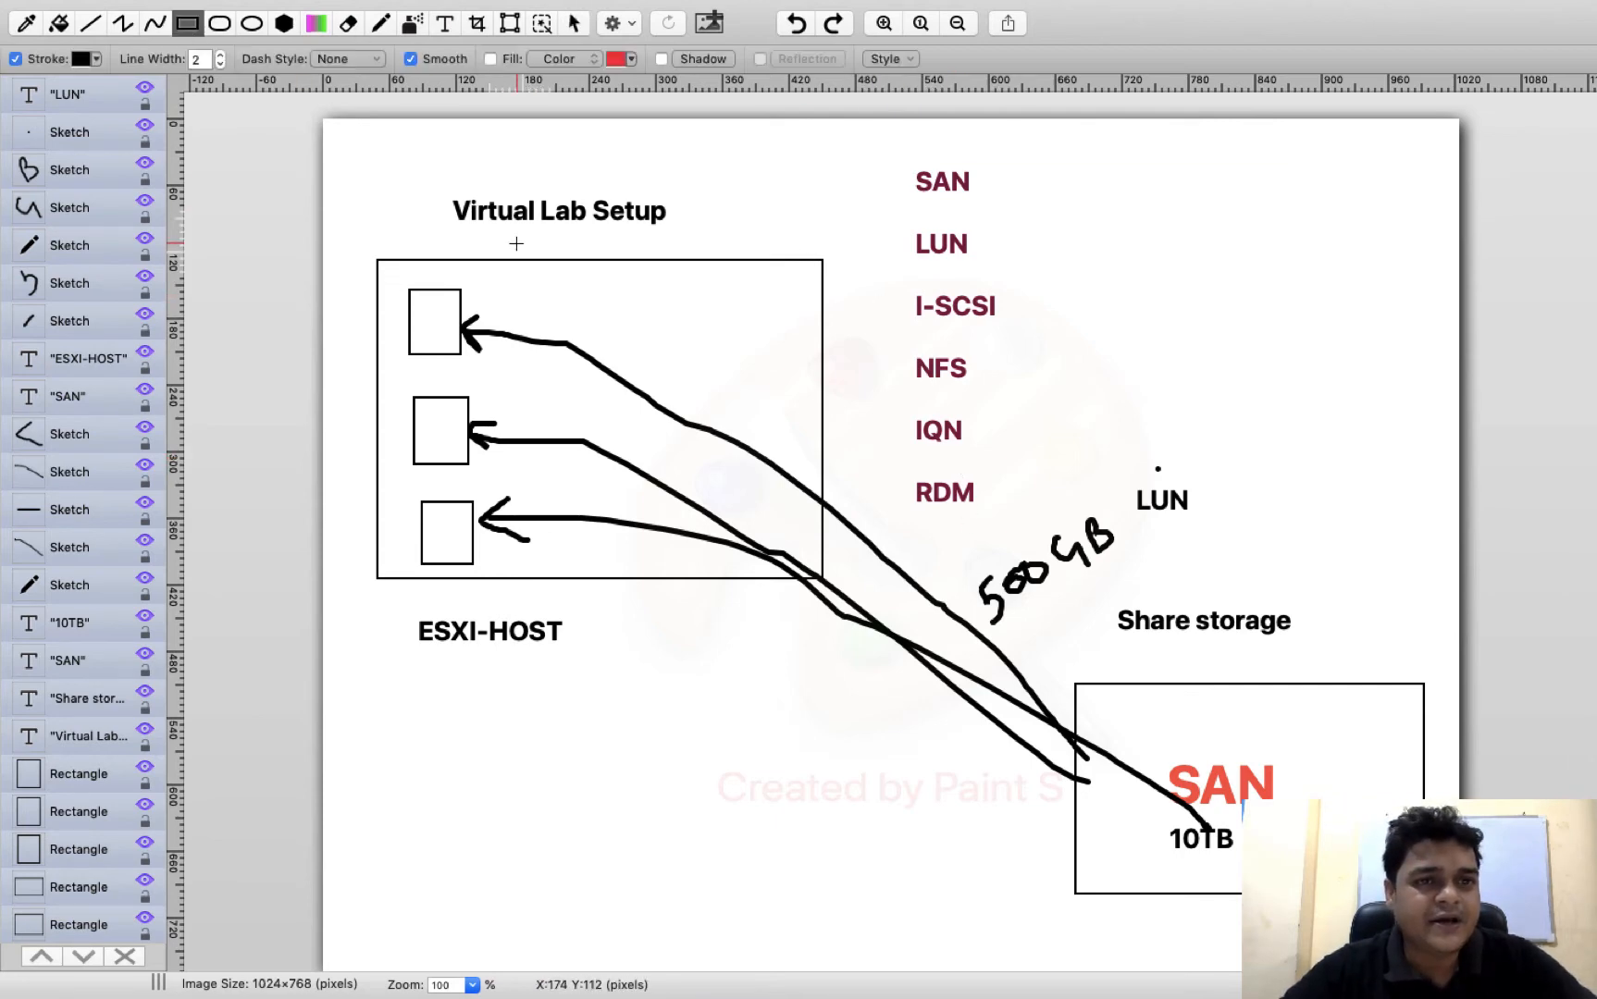
left_click_drag(613, 276, 674, 314)
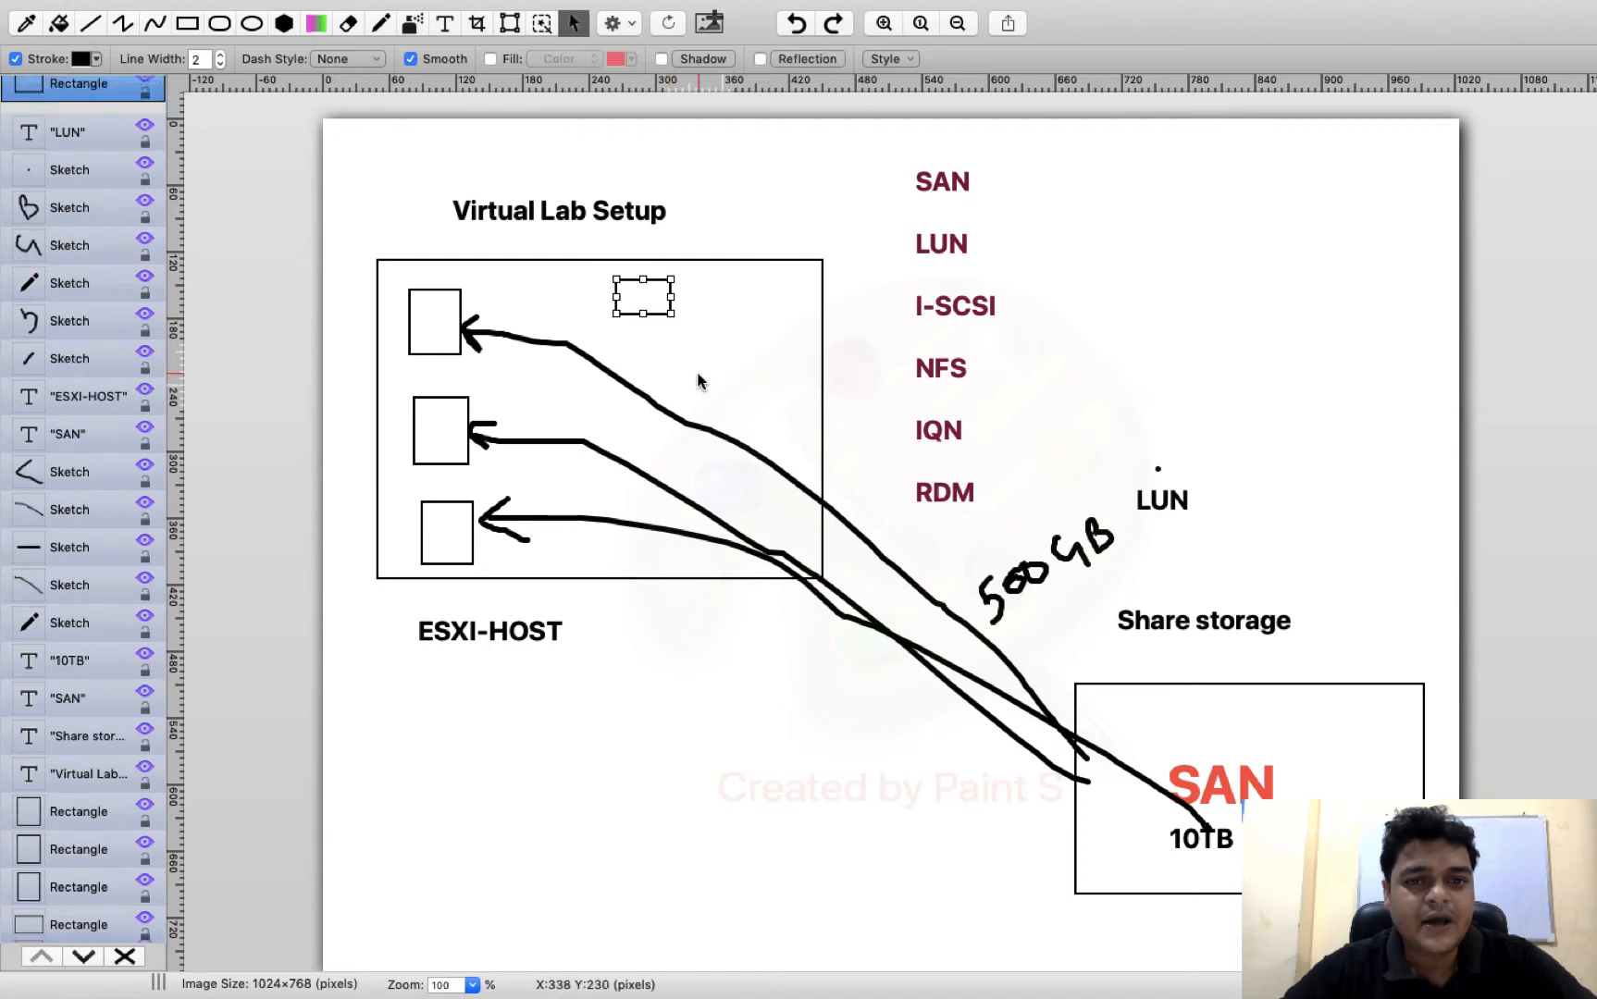
left_click(696, 373)
left_click(649, 315)
left_click(655, 334)
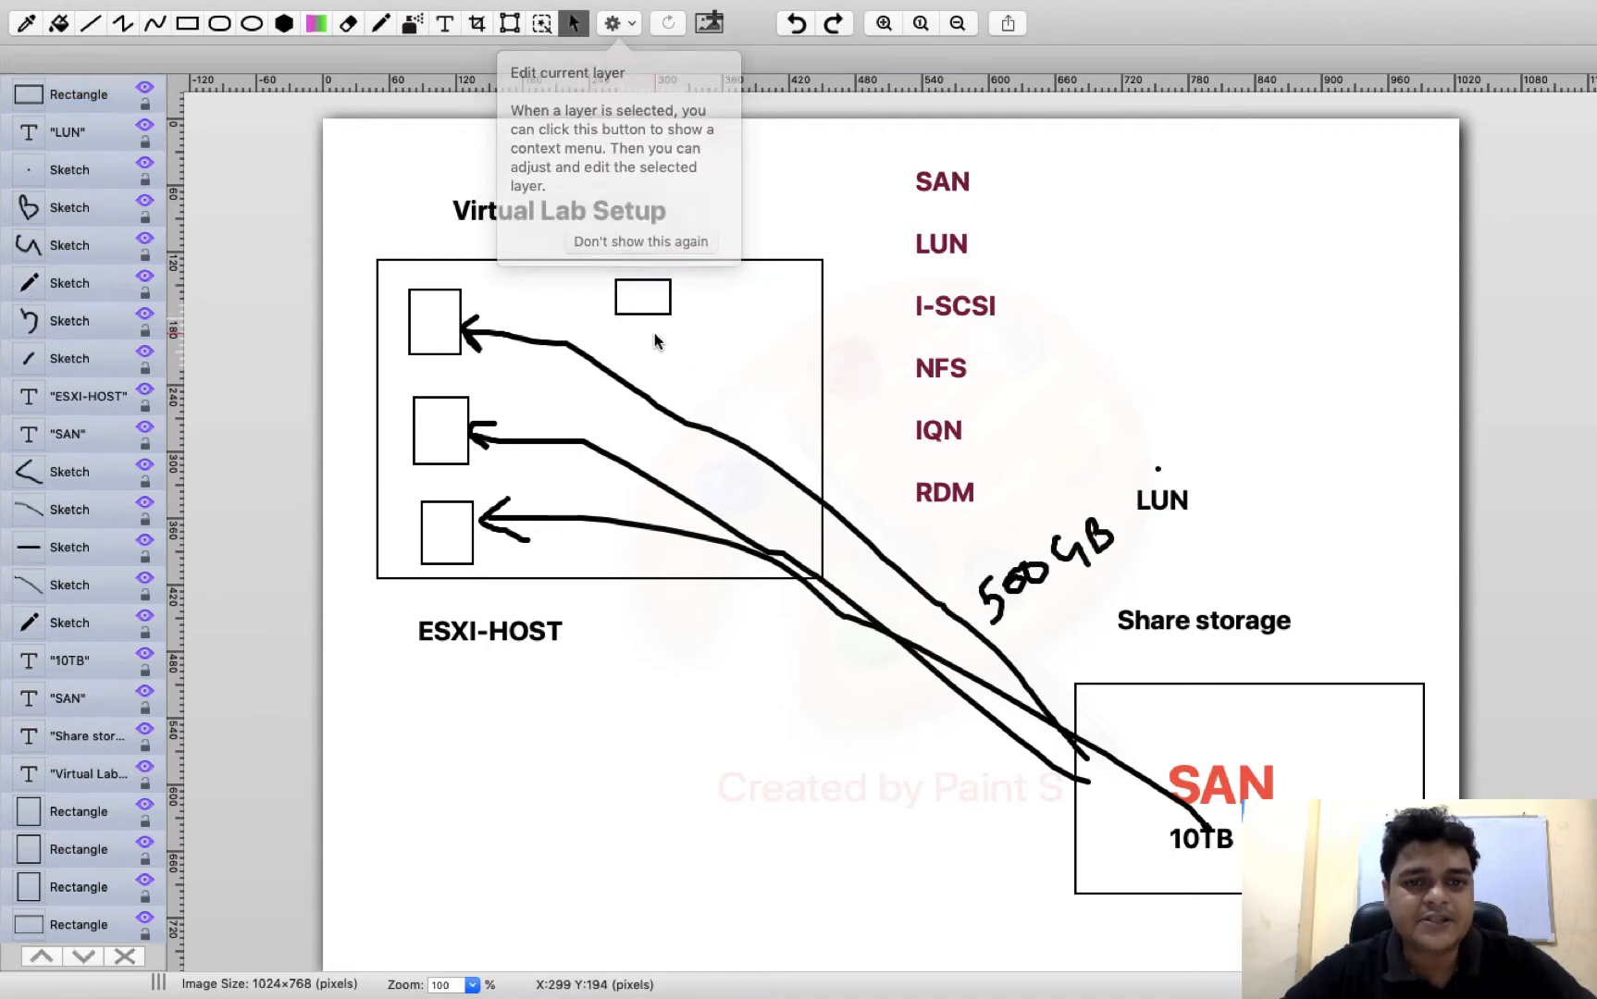
left_click_drag(649, 317, 625, 309)
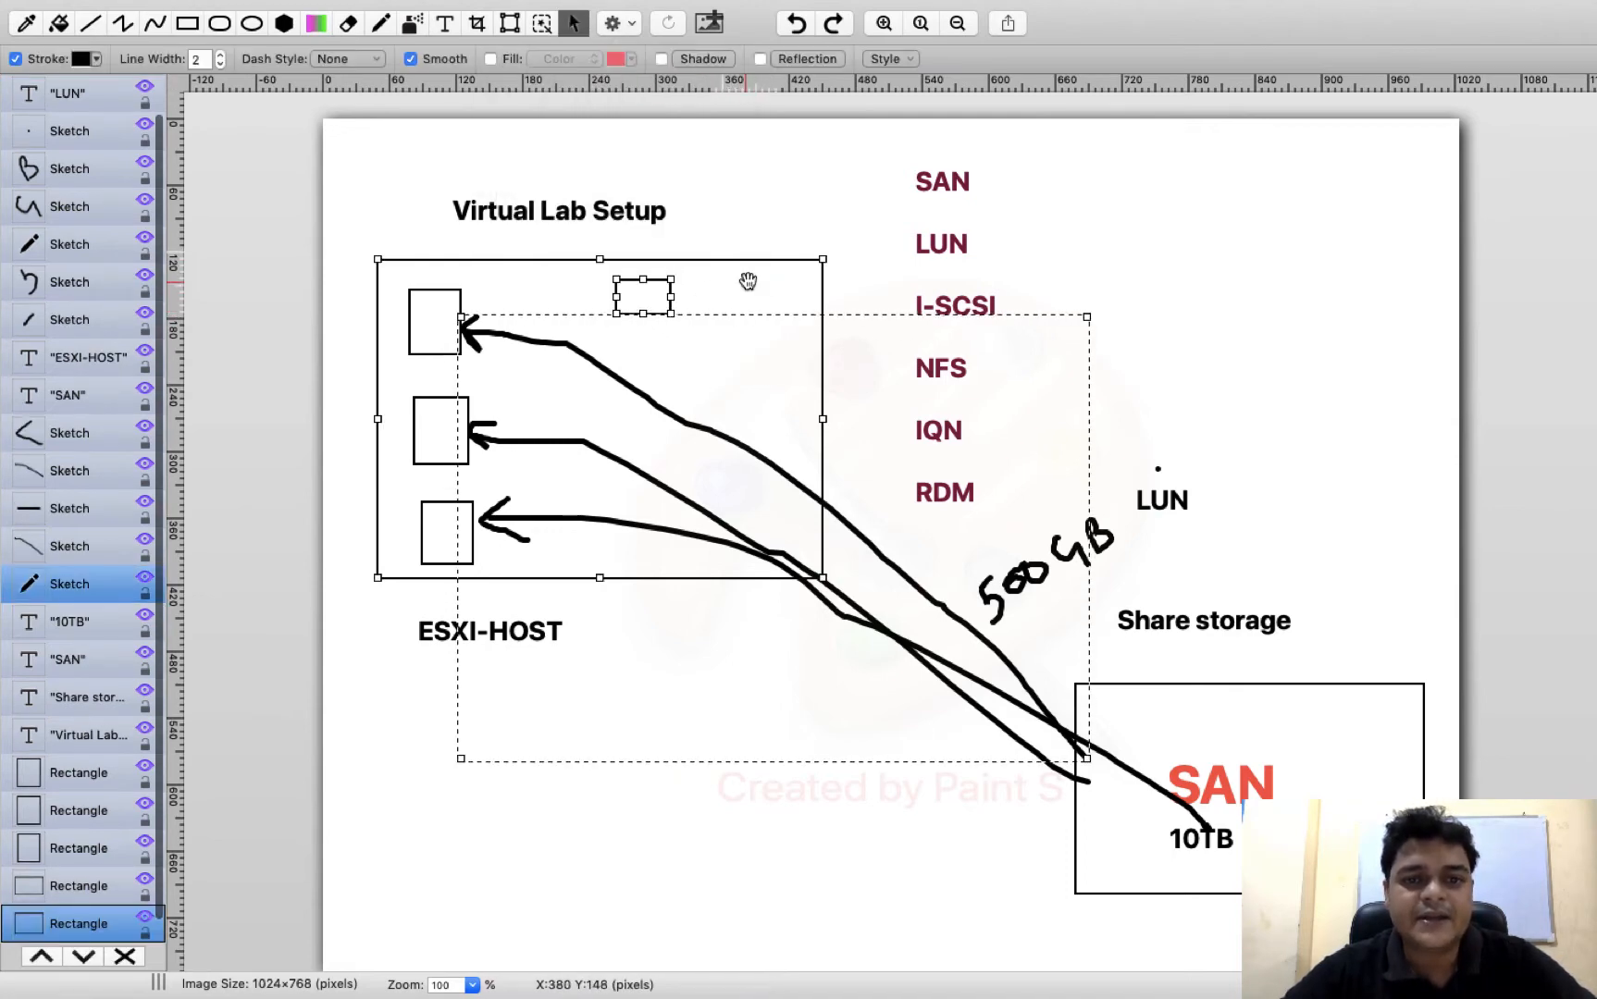
left_click(828, 196)
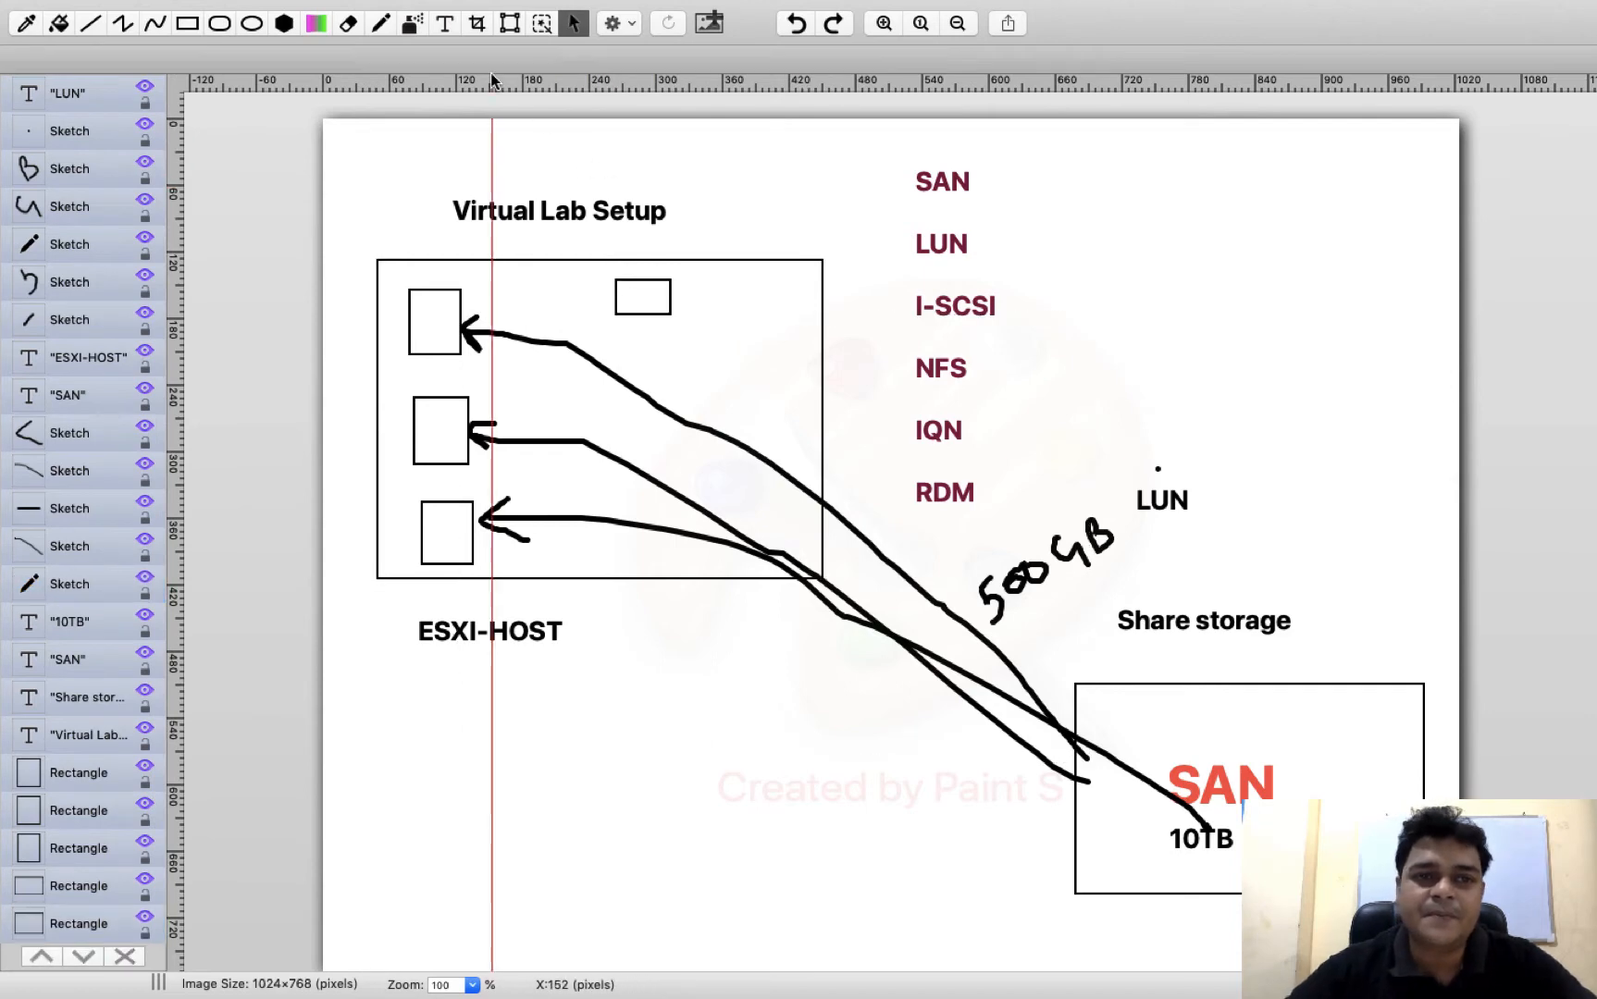
Sketch a freehand arrow from the uppermost connecting line to the new small rectangle and a small triangular stand beneath it
left_click(381, 23)
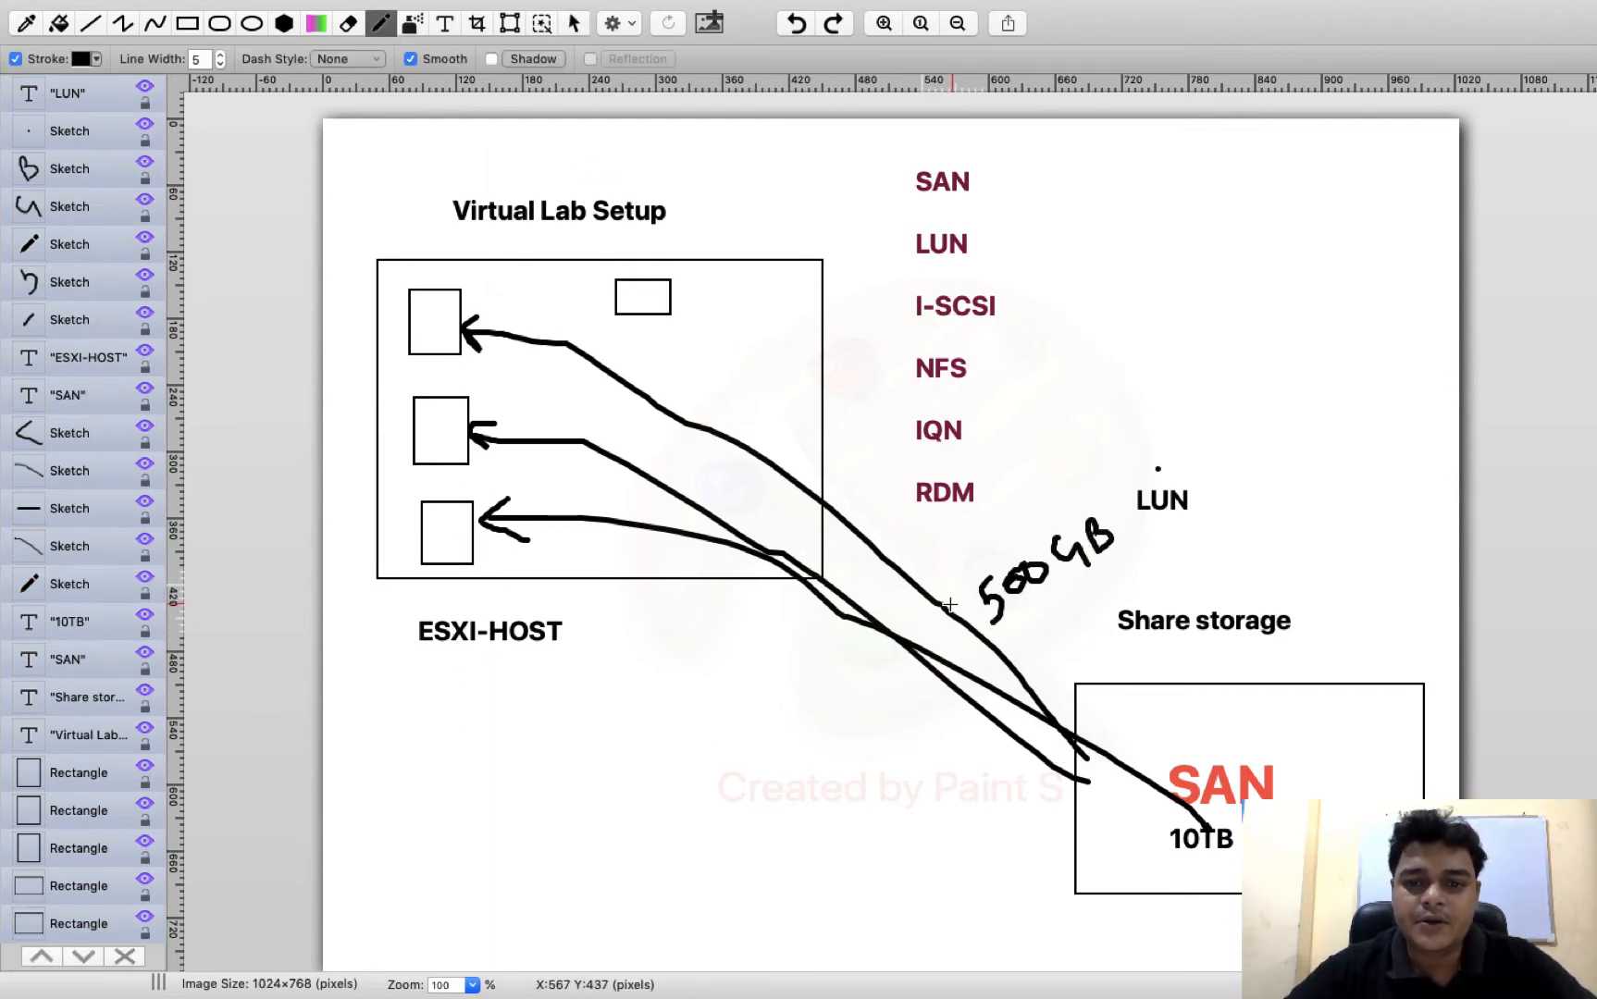
mouse_move(928, 603)
left_mouse_down()
mouse_move(712, 312)
mouse_move(682, 319)
mouse_move(682, 294)
mouse_move(641, 320)
left_mouse_up()
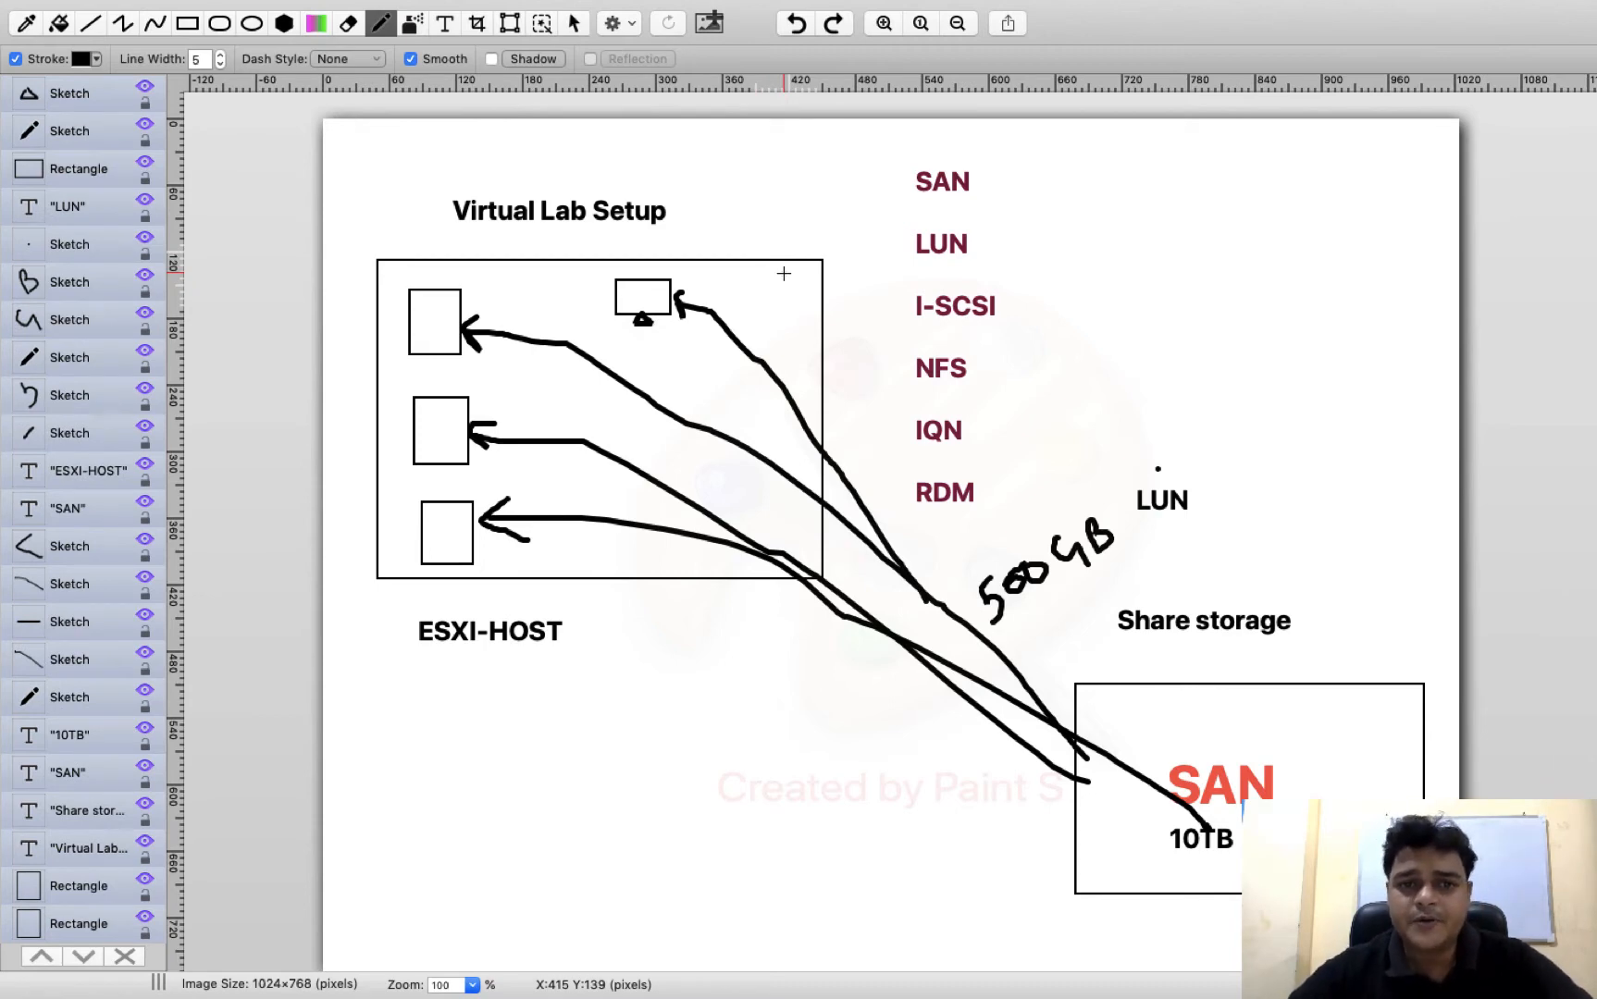
left_click(783, 274)
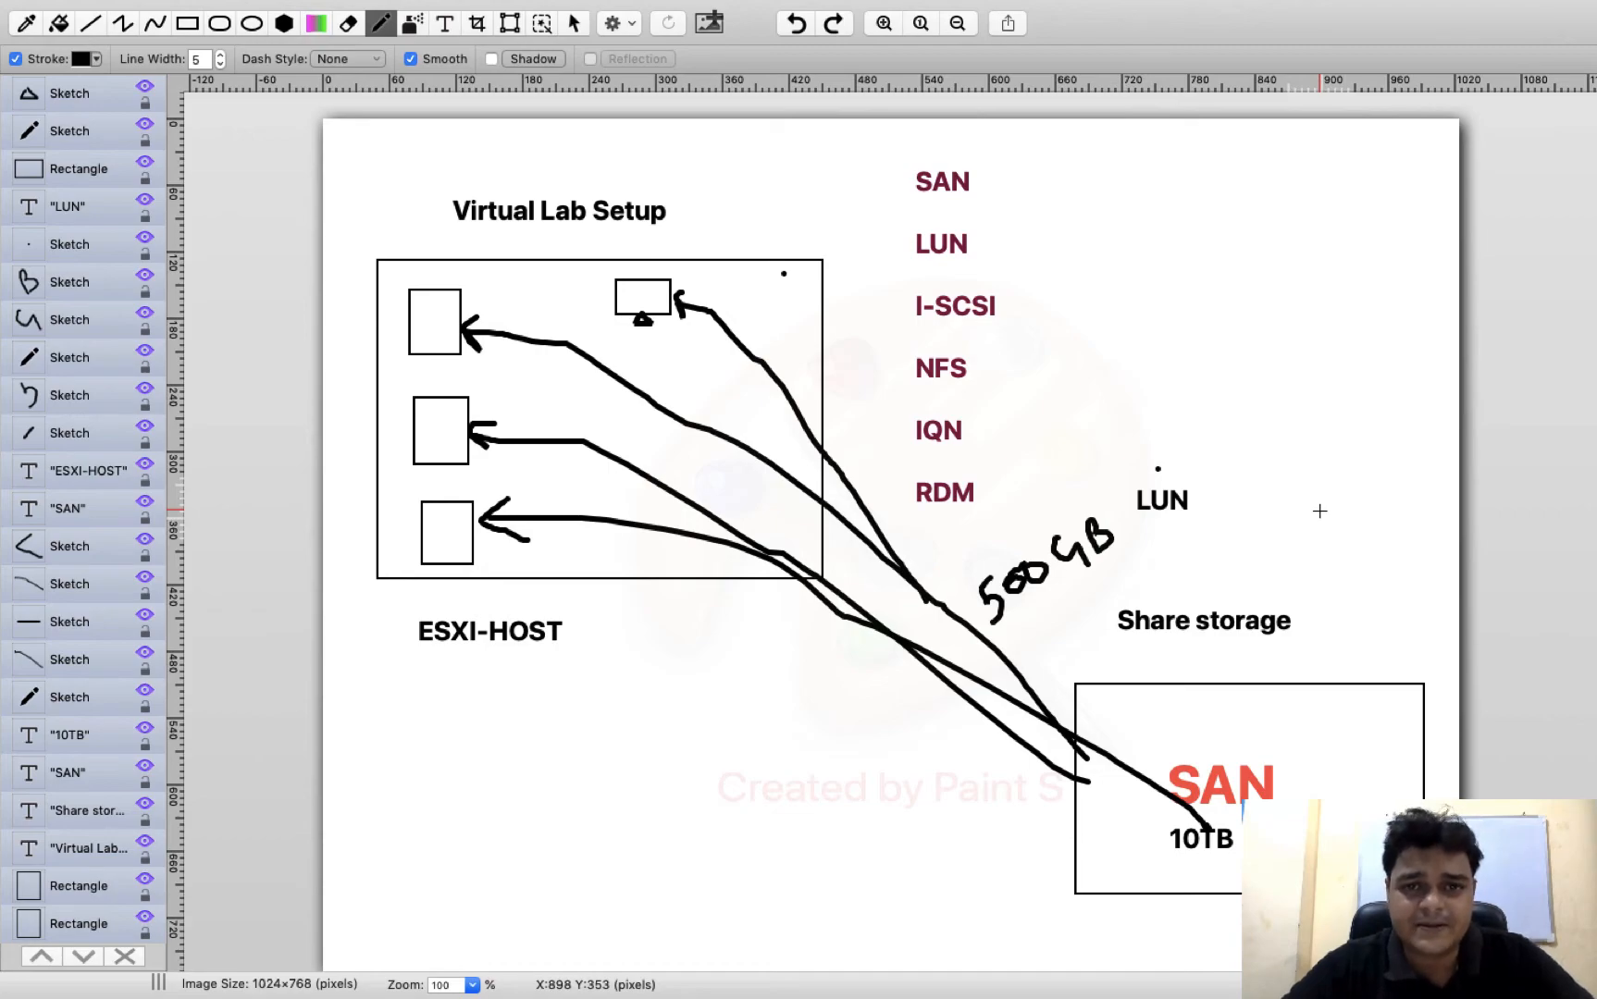
Look up the management address on the esxi-6.5 host console and return to the diagram
key("ctrl+Right")
key("ctrl+Left")
key("ctrl+Left")
key("ctrl+Right")
key("ctrl+Right")
key("ctrl+Right")
key("ctrl+Right")
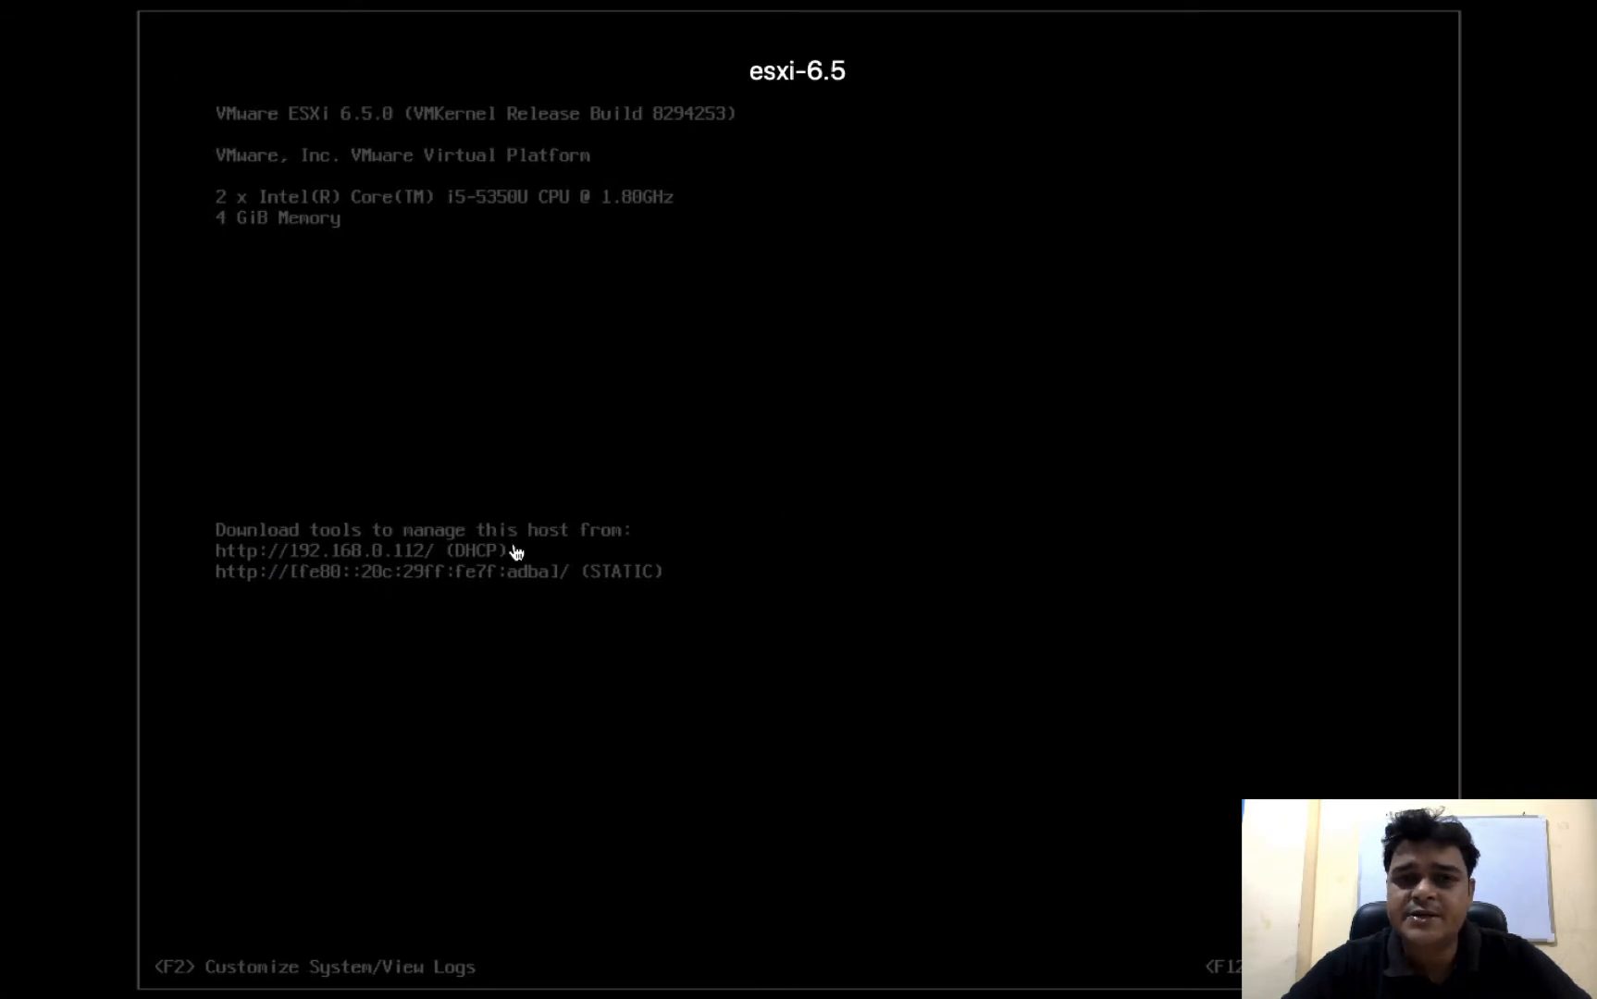
key("ctrl+Left")
key("ctrl+Left")
key("ctrl+Left")
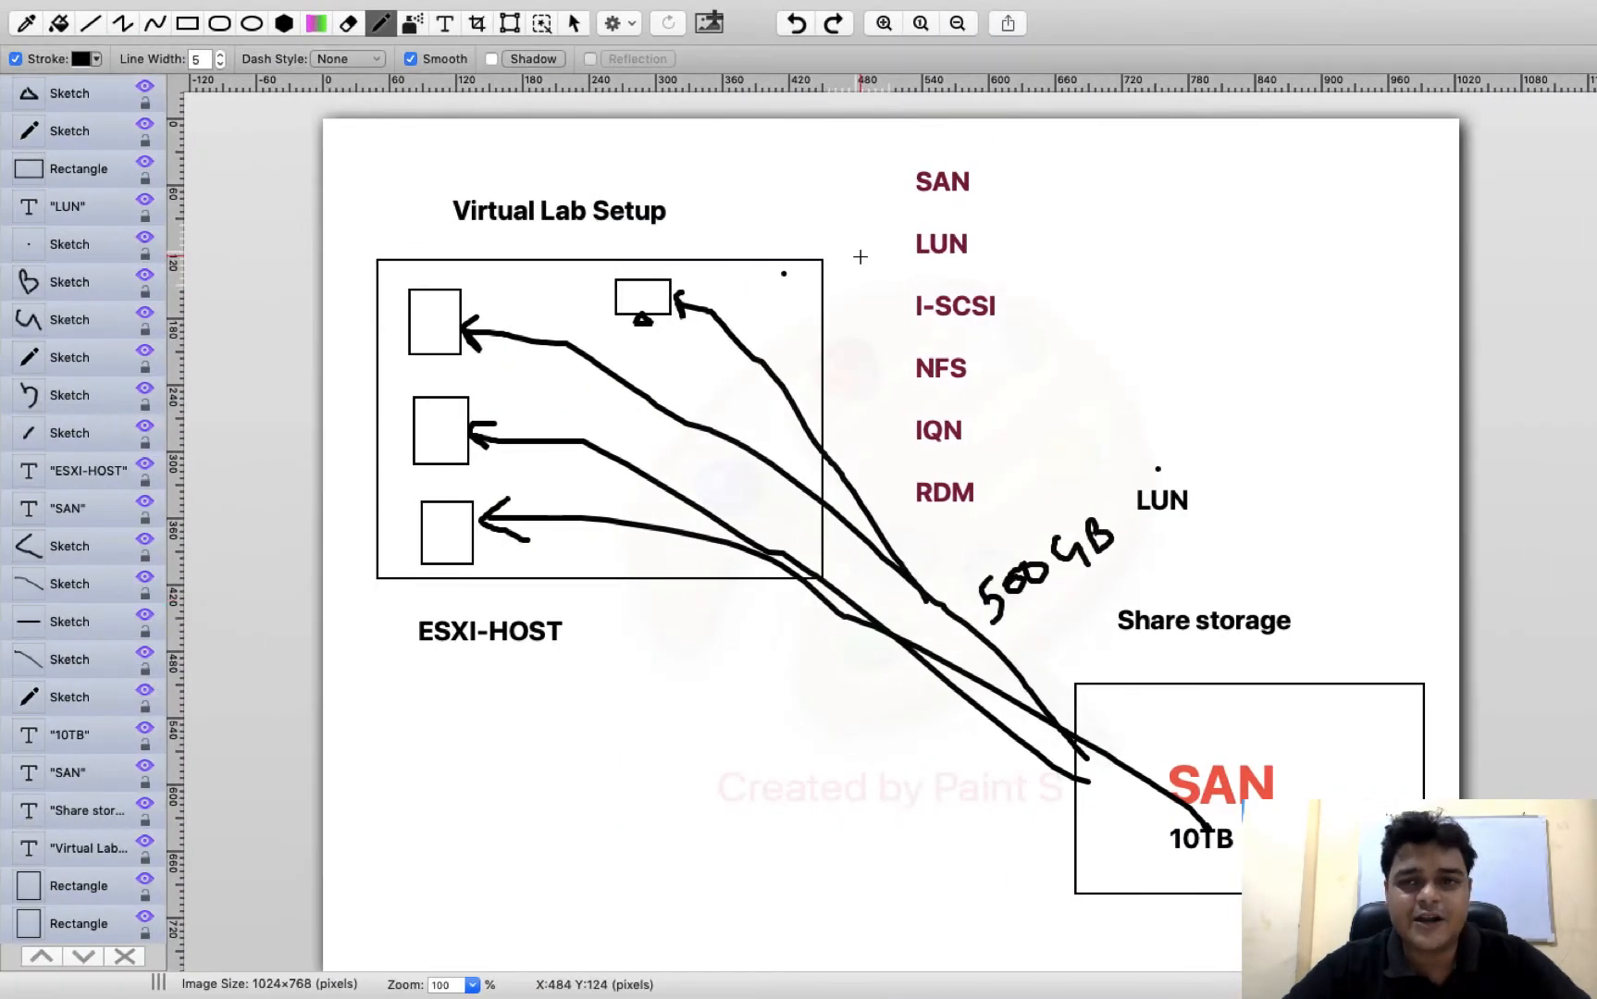
Switch to Google Chrome and load the ESXi host's web client at 192.168.0.112
mouse_move(813, 1)
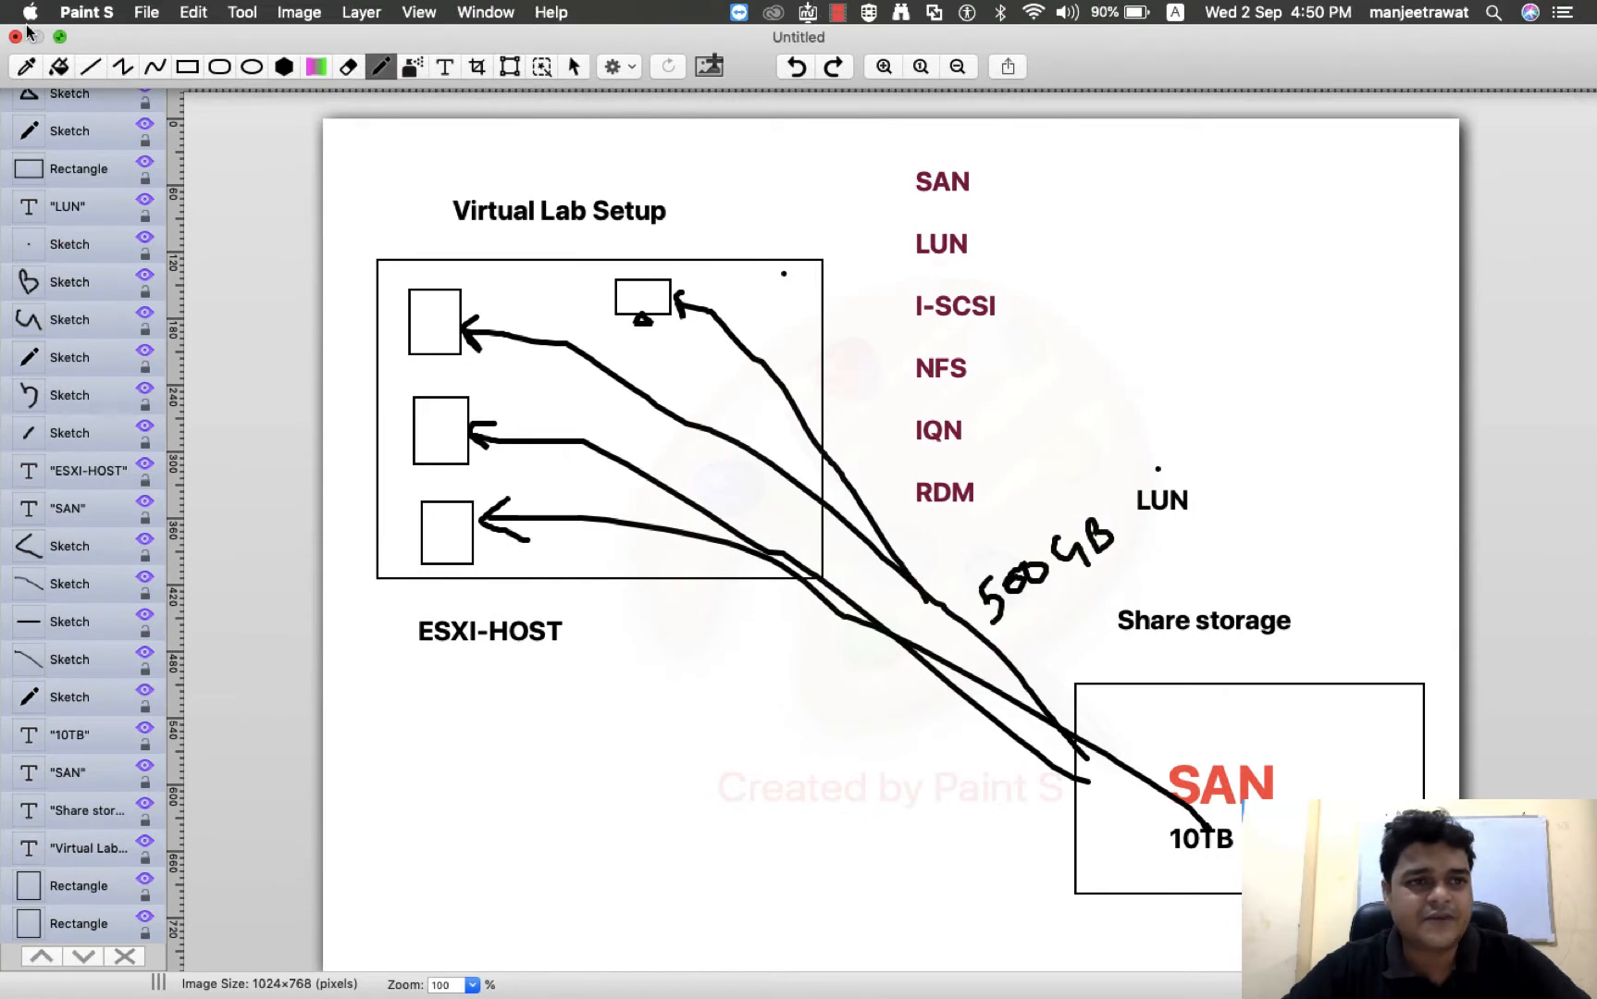
key("ctrl+Left")
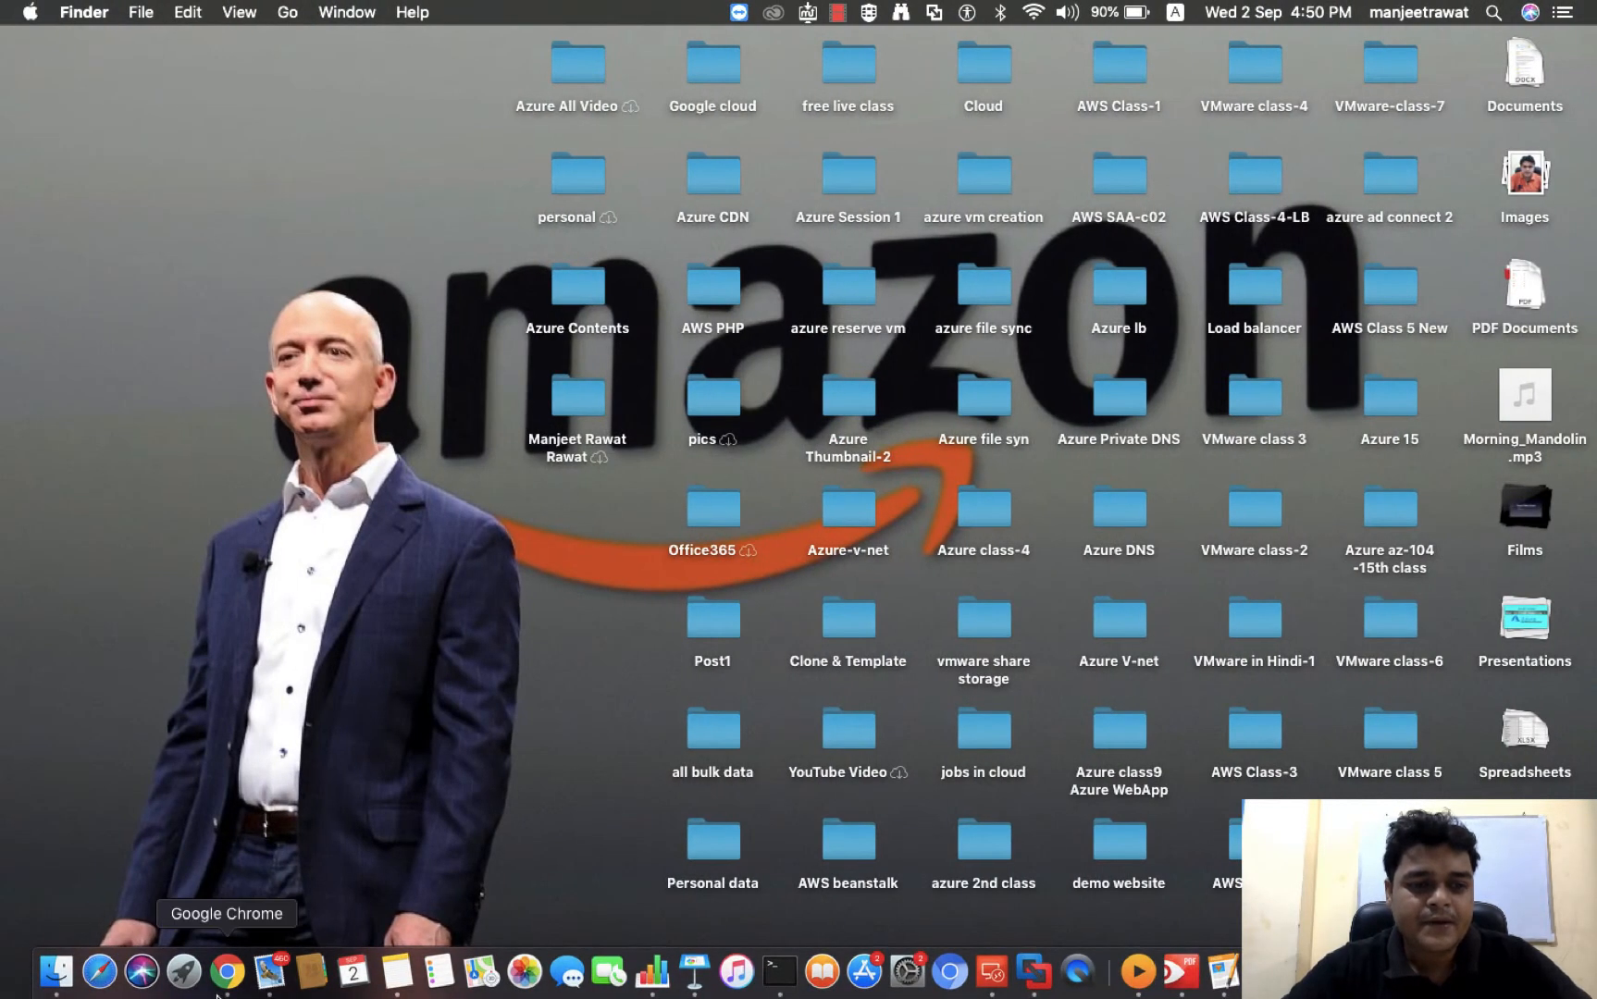
left_click(219, 992)
left_click(67, 567)
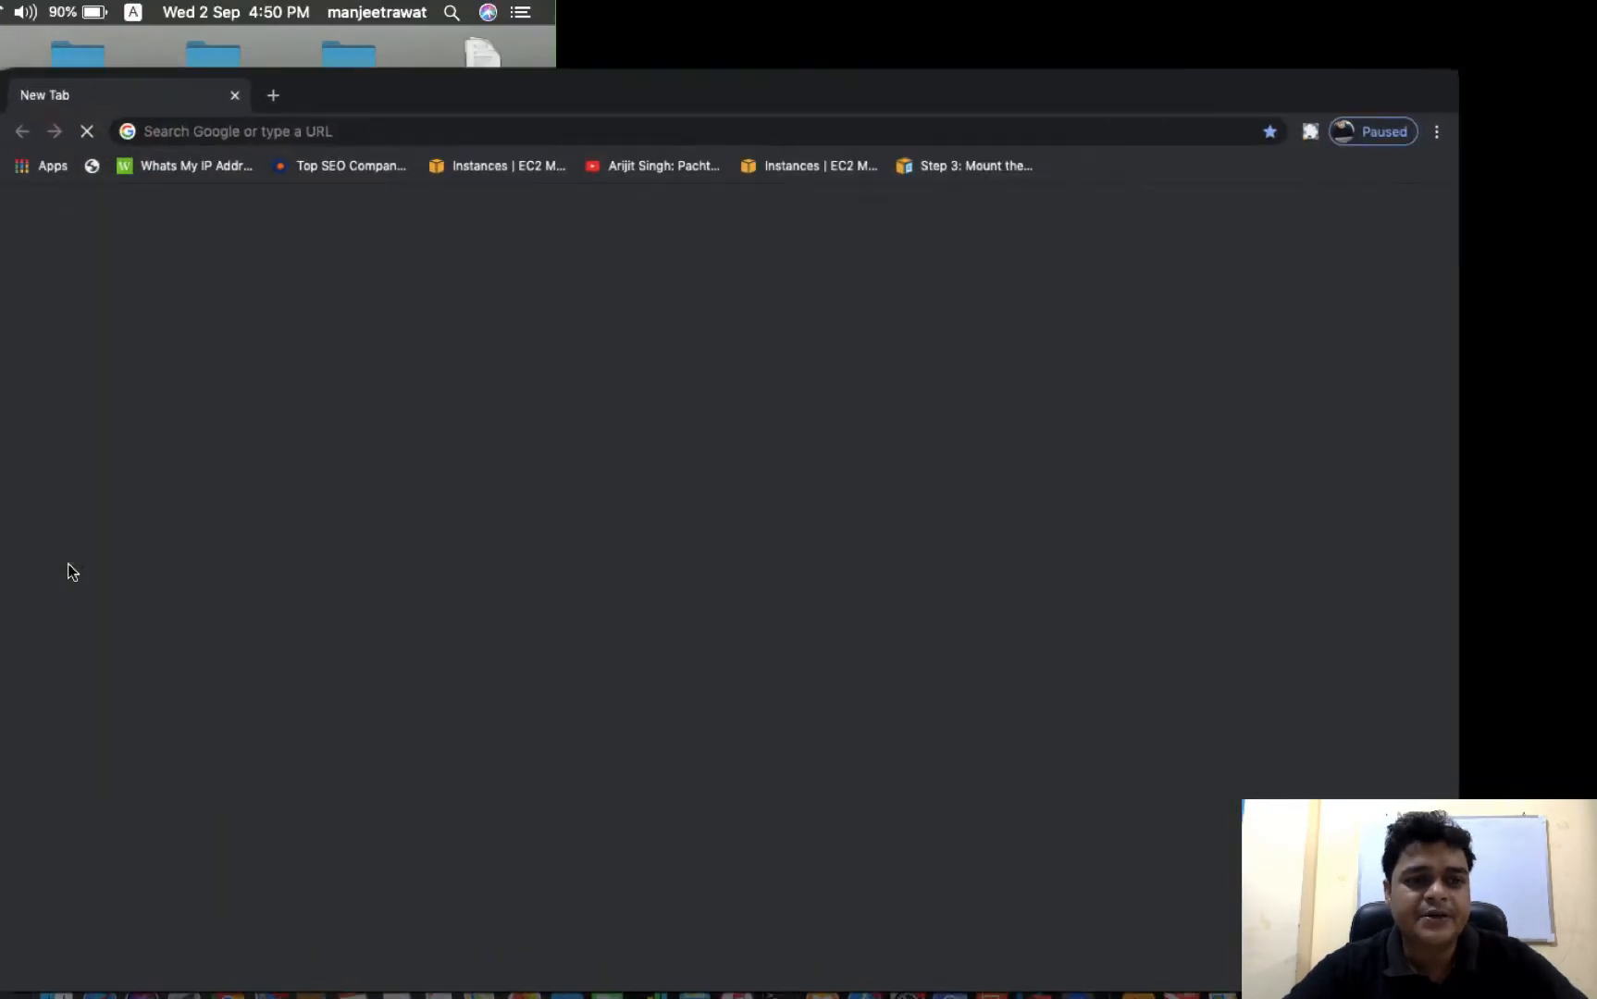
left_click(407, 65)
type("192.168.0")
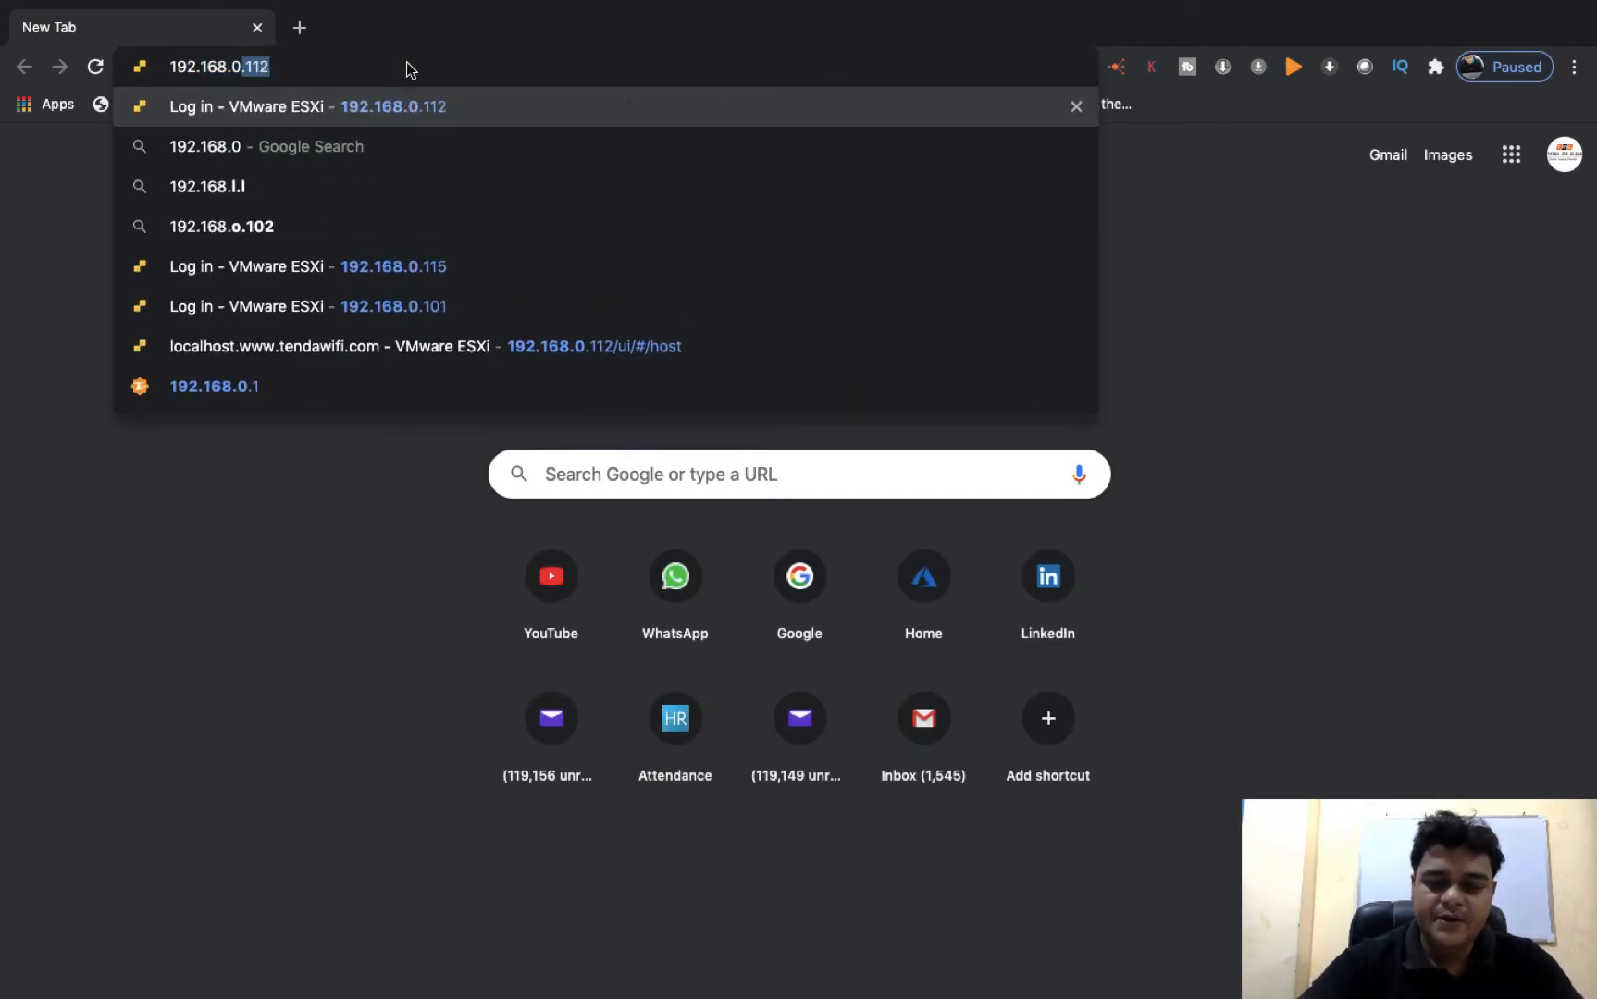
key("Return")
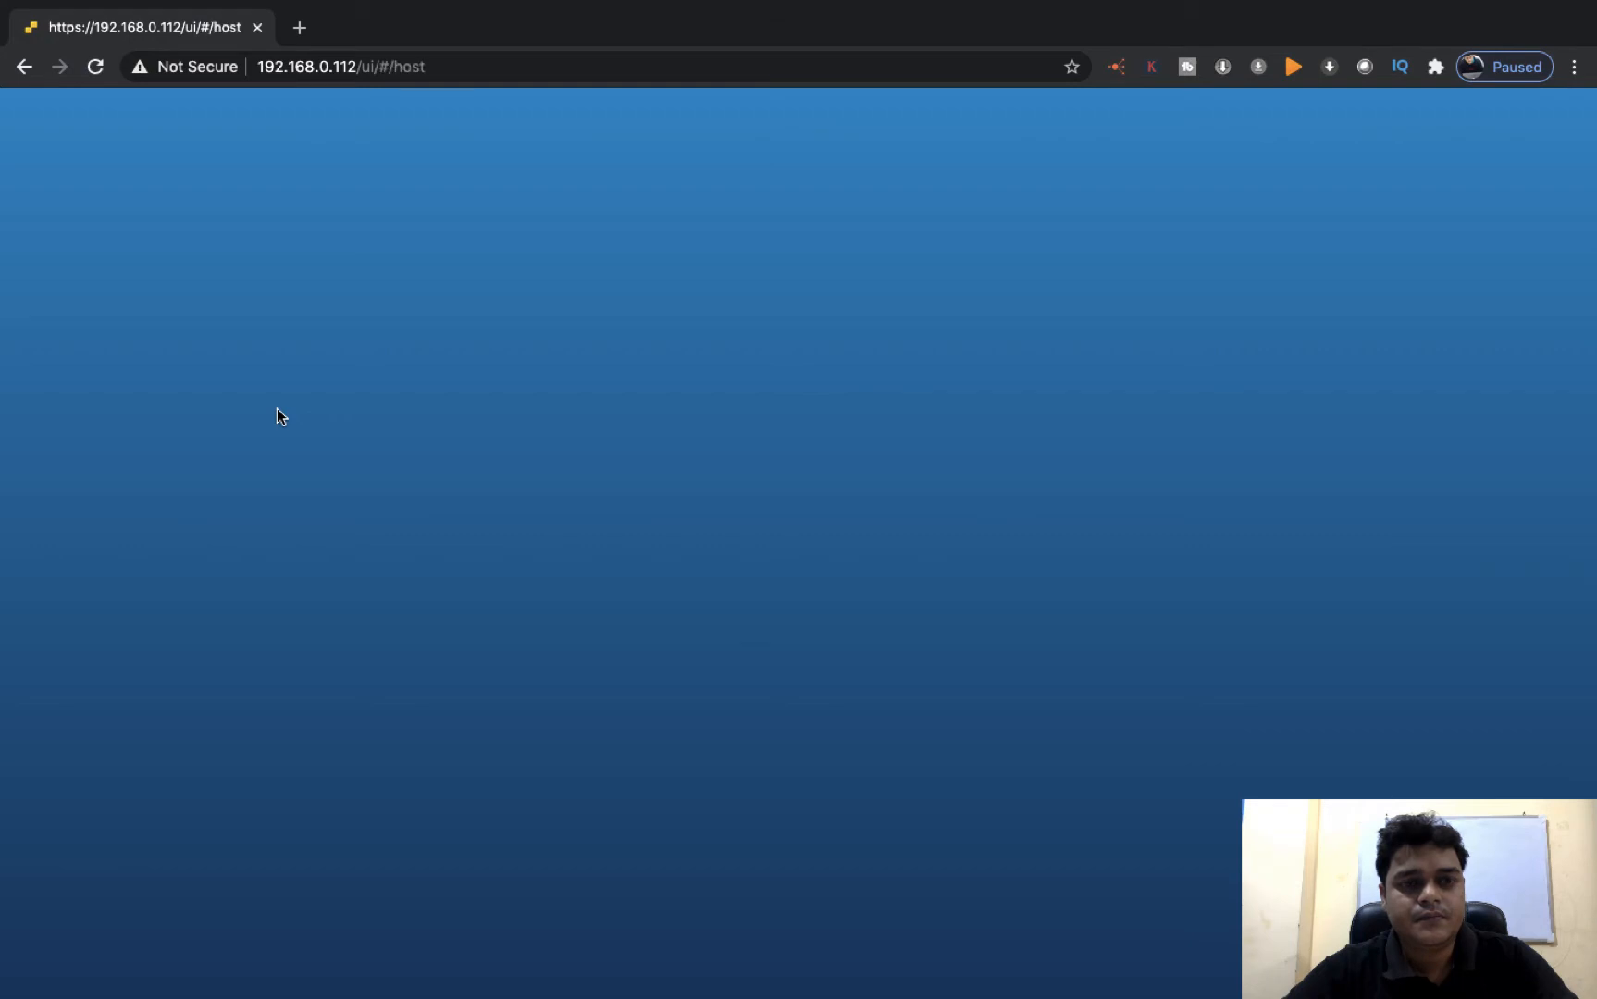
Log in to the VMware ESXi host client with the user name root and the account password
left_click(246, 466)
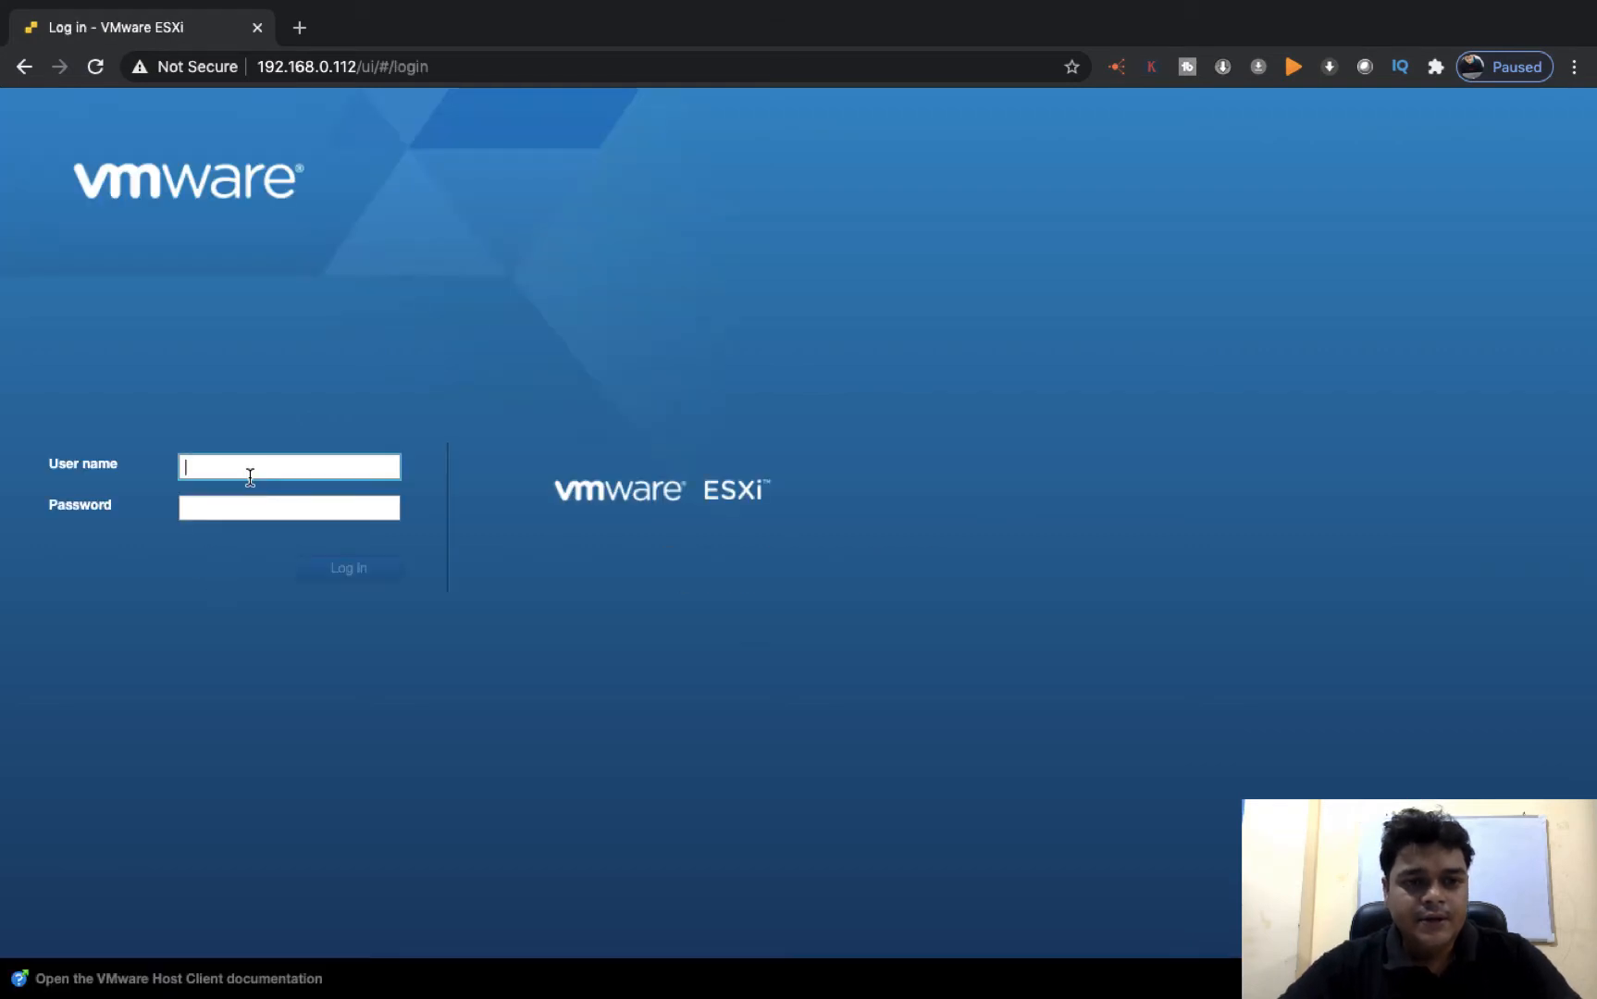
type("ROOT")
key("Tab")
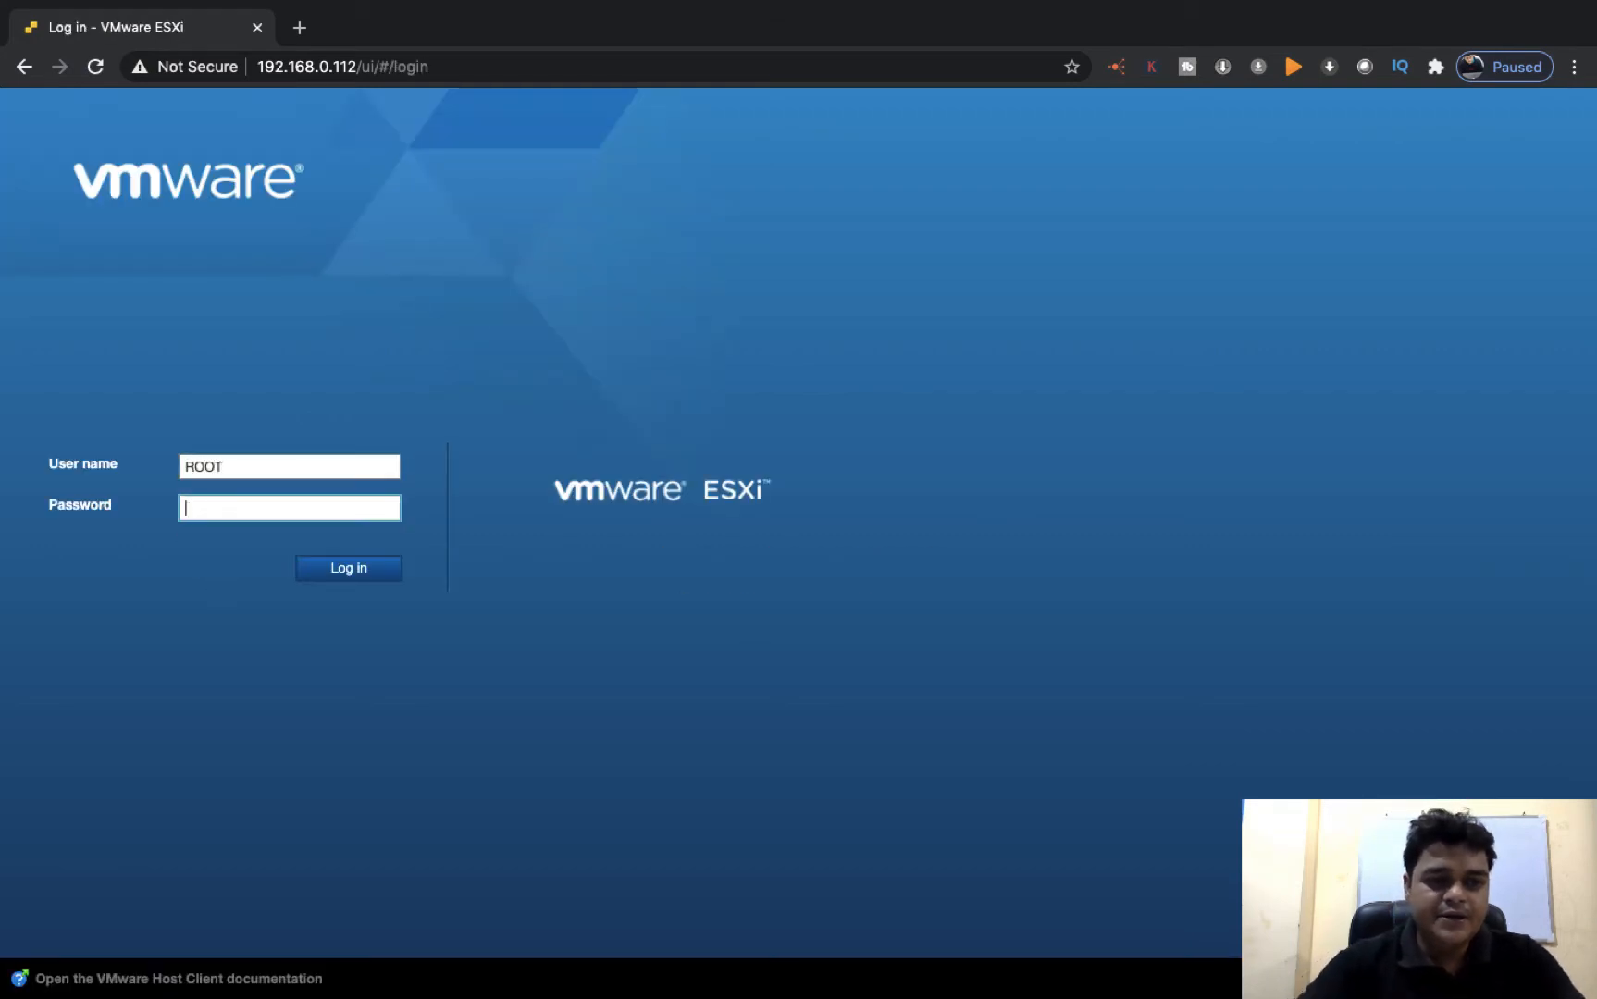
left_click(275, 459)
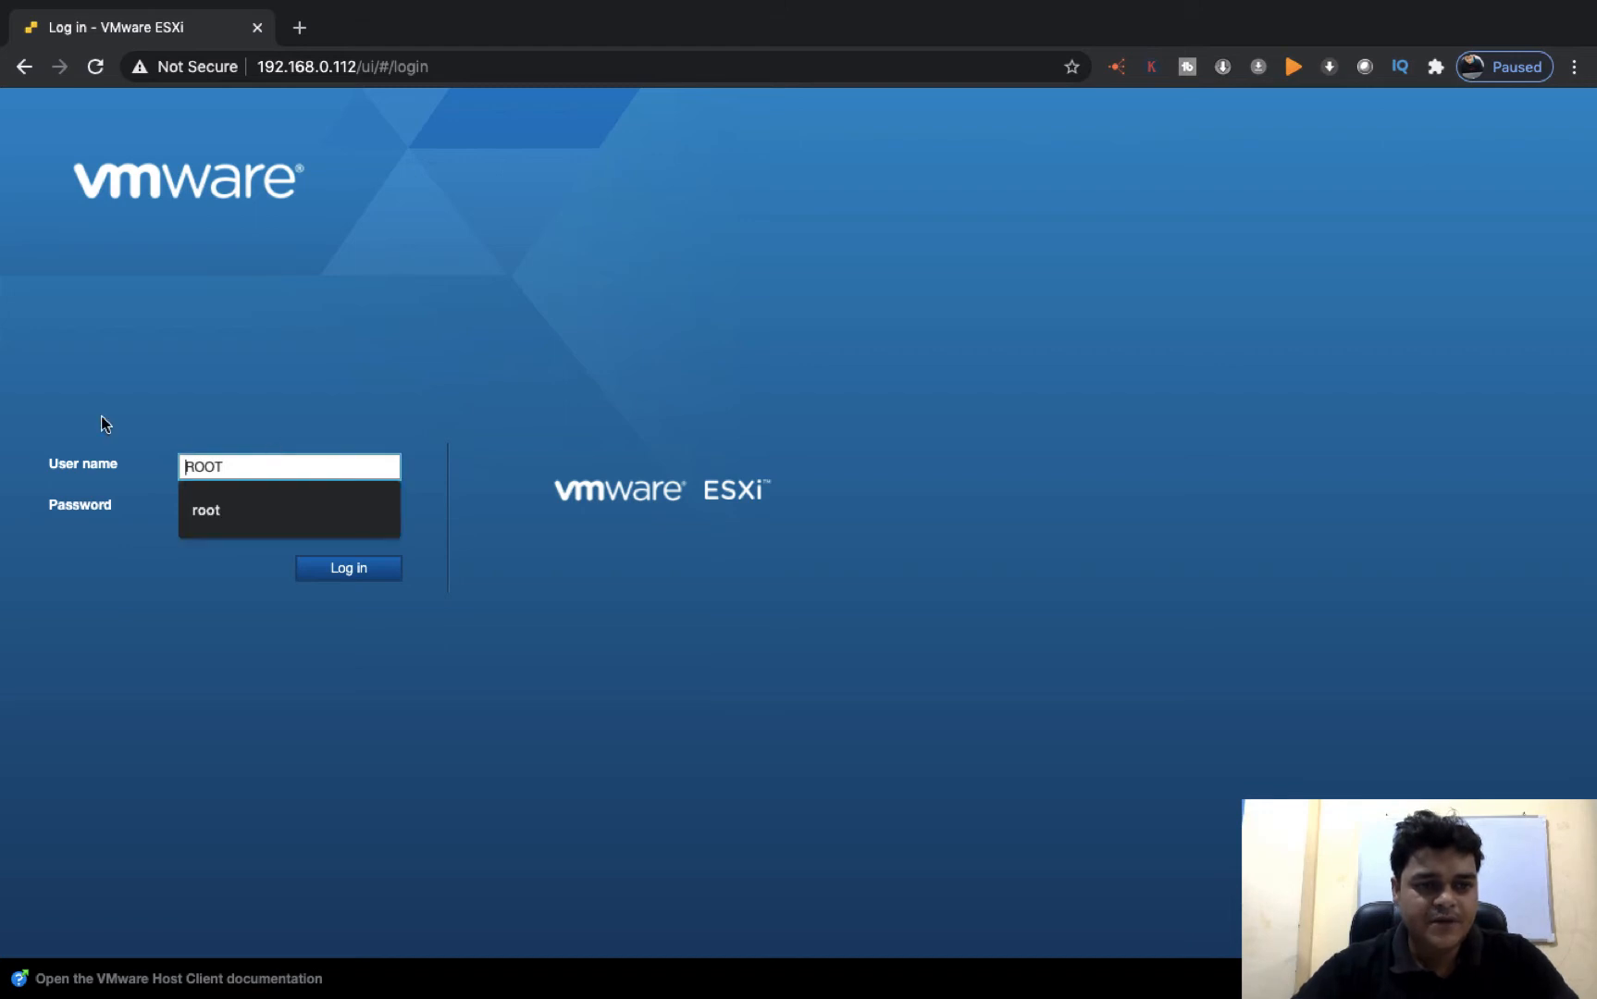
left_click(218, 511)
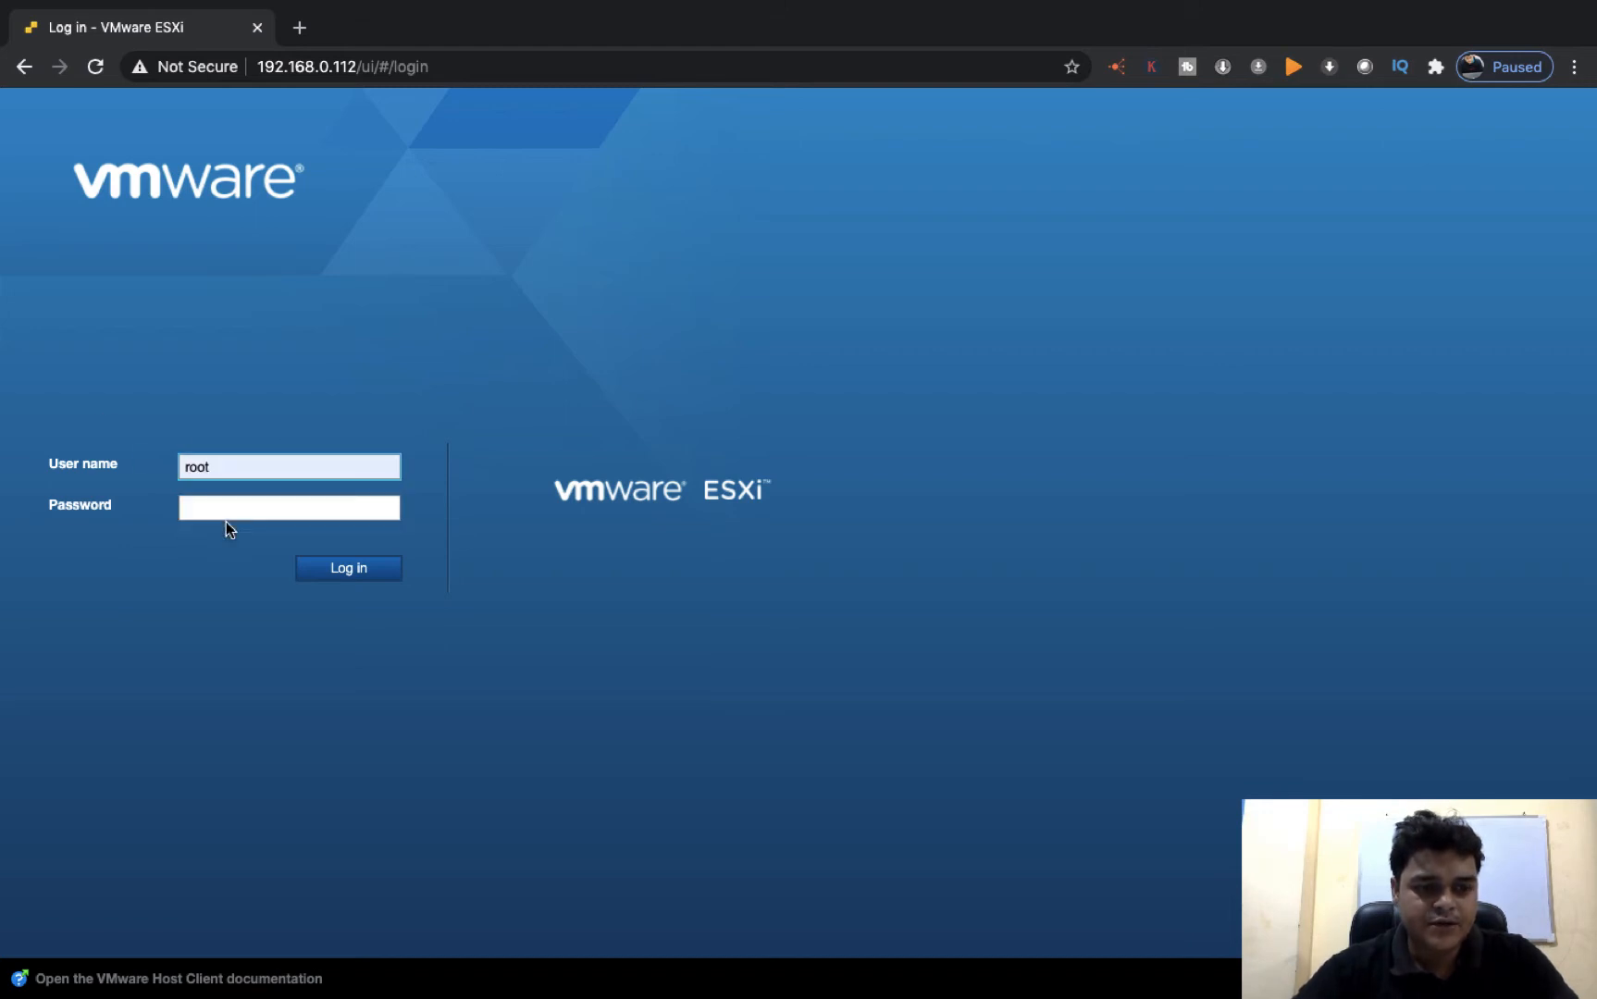
type("1")
key("Tab")
type("•••••••")
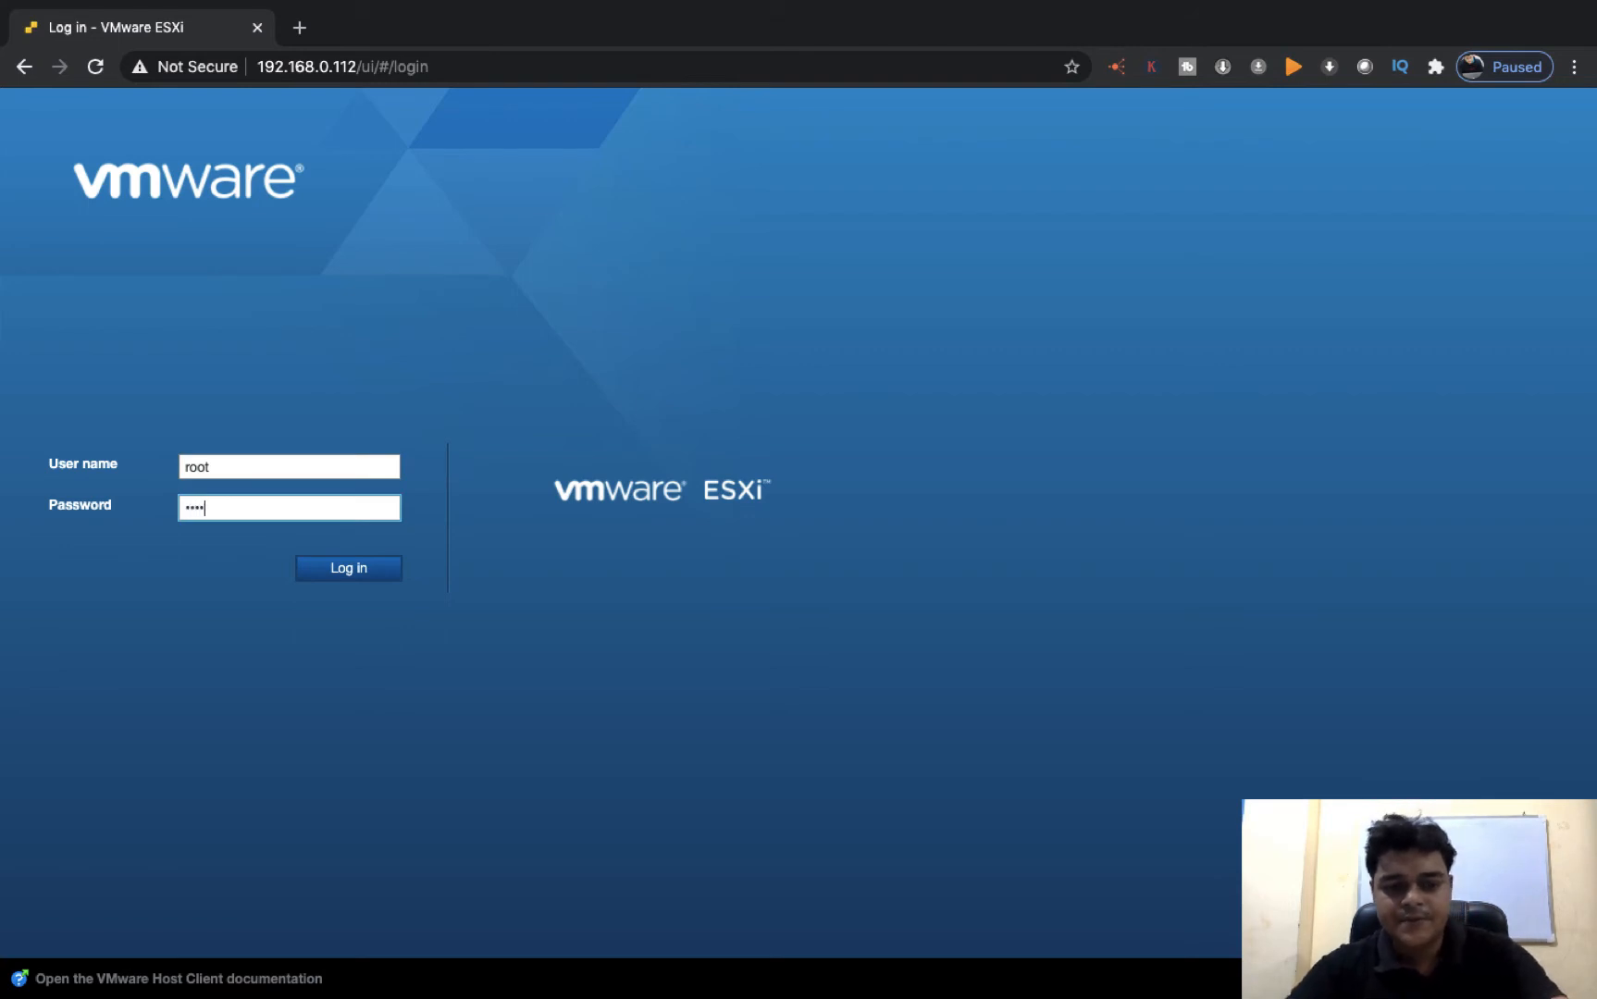
key("Return")
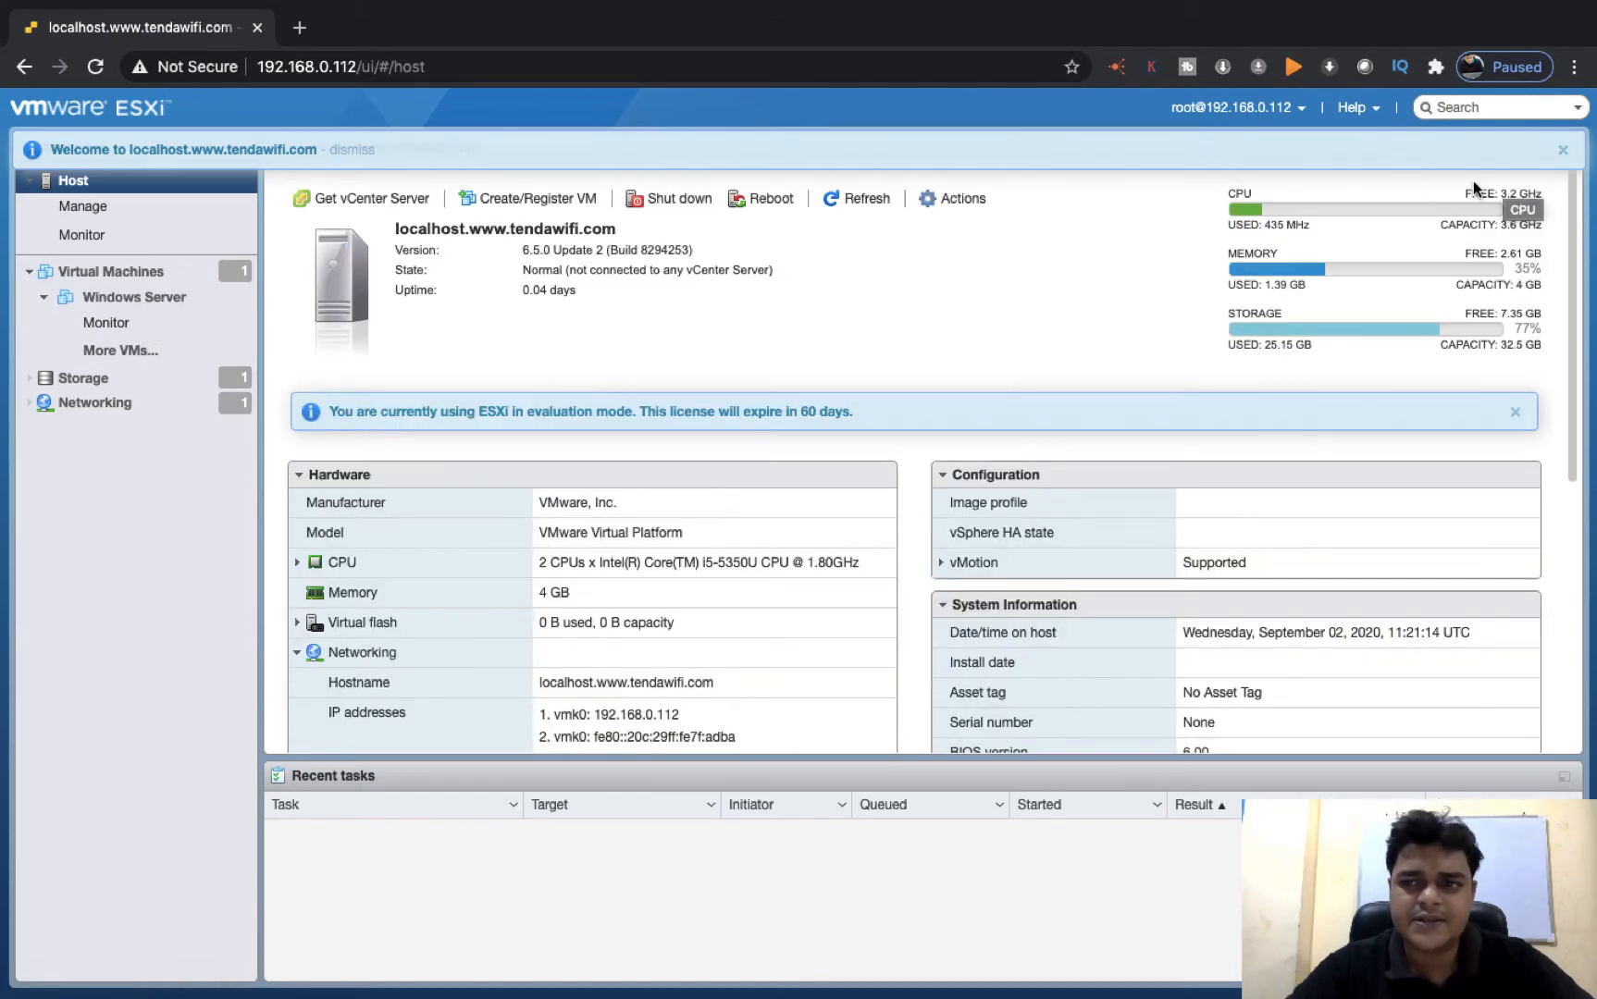
Dismiss the welcome notice and power on the Windows Server virtual machine
left_click(1565, 150)
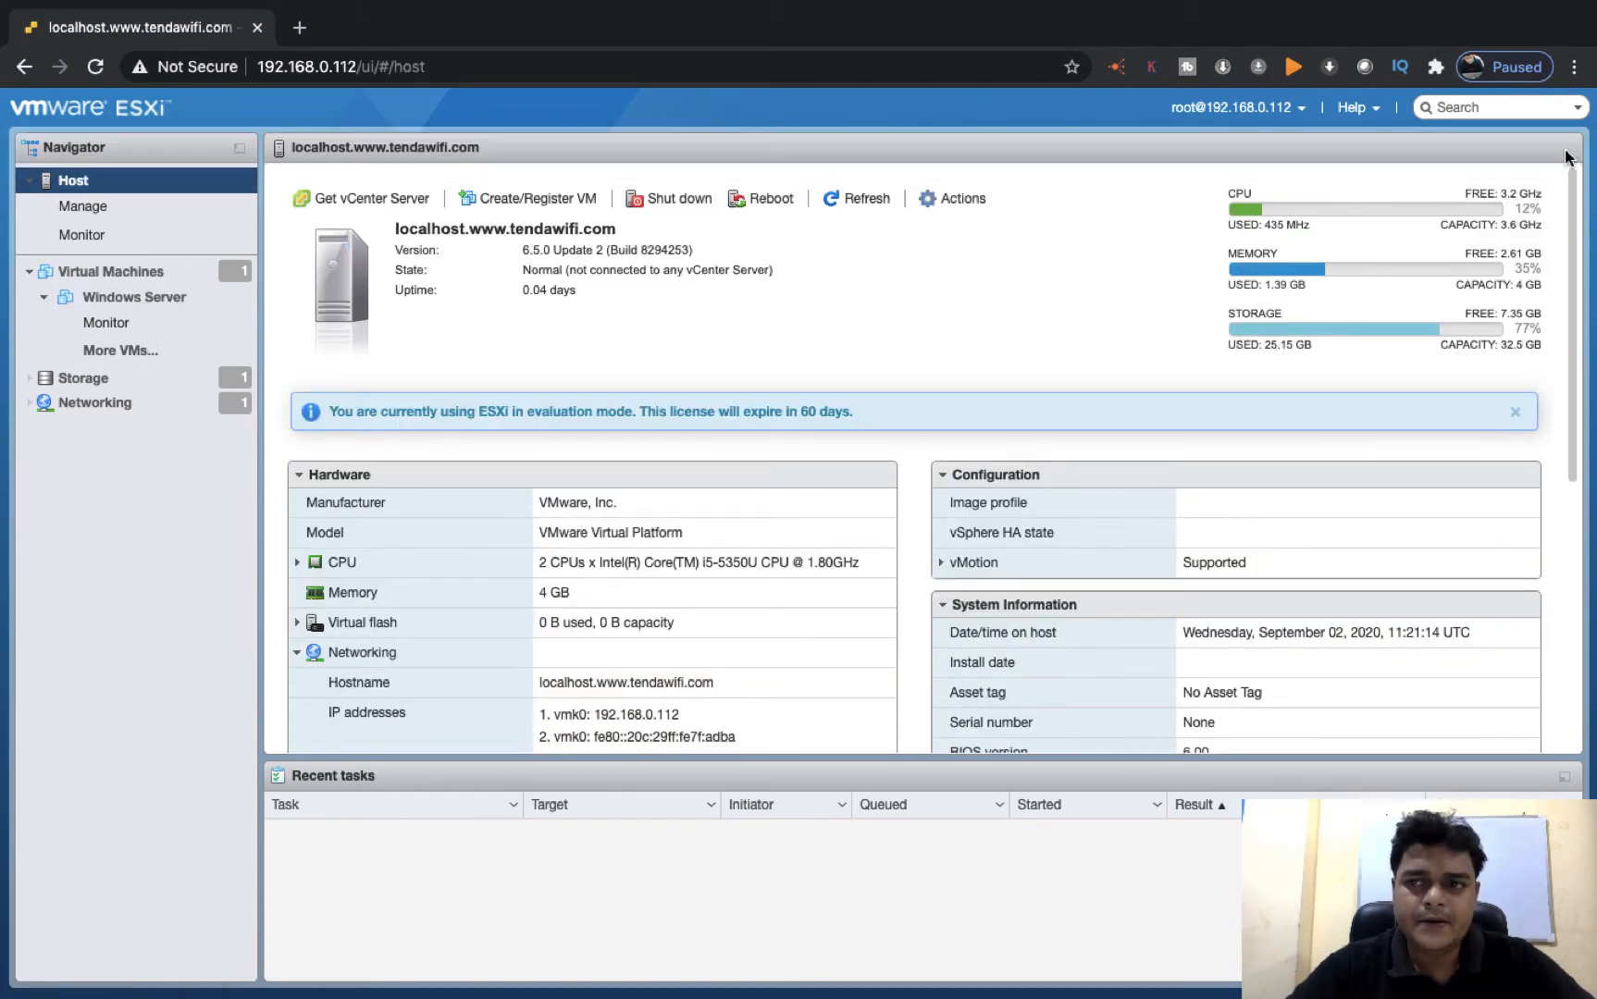
left_click(171, 297)
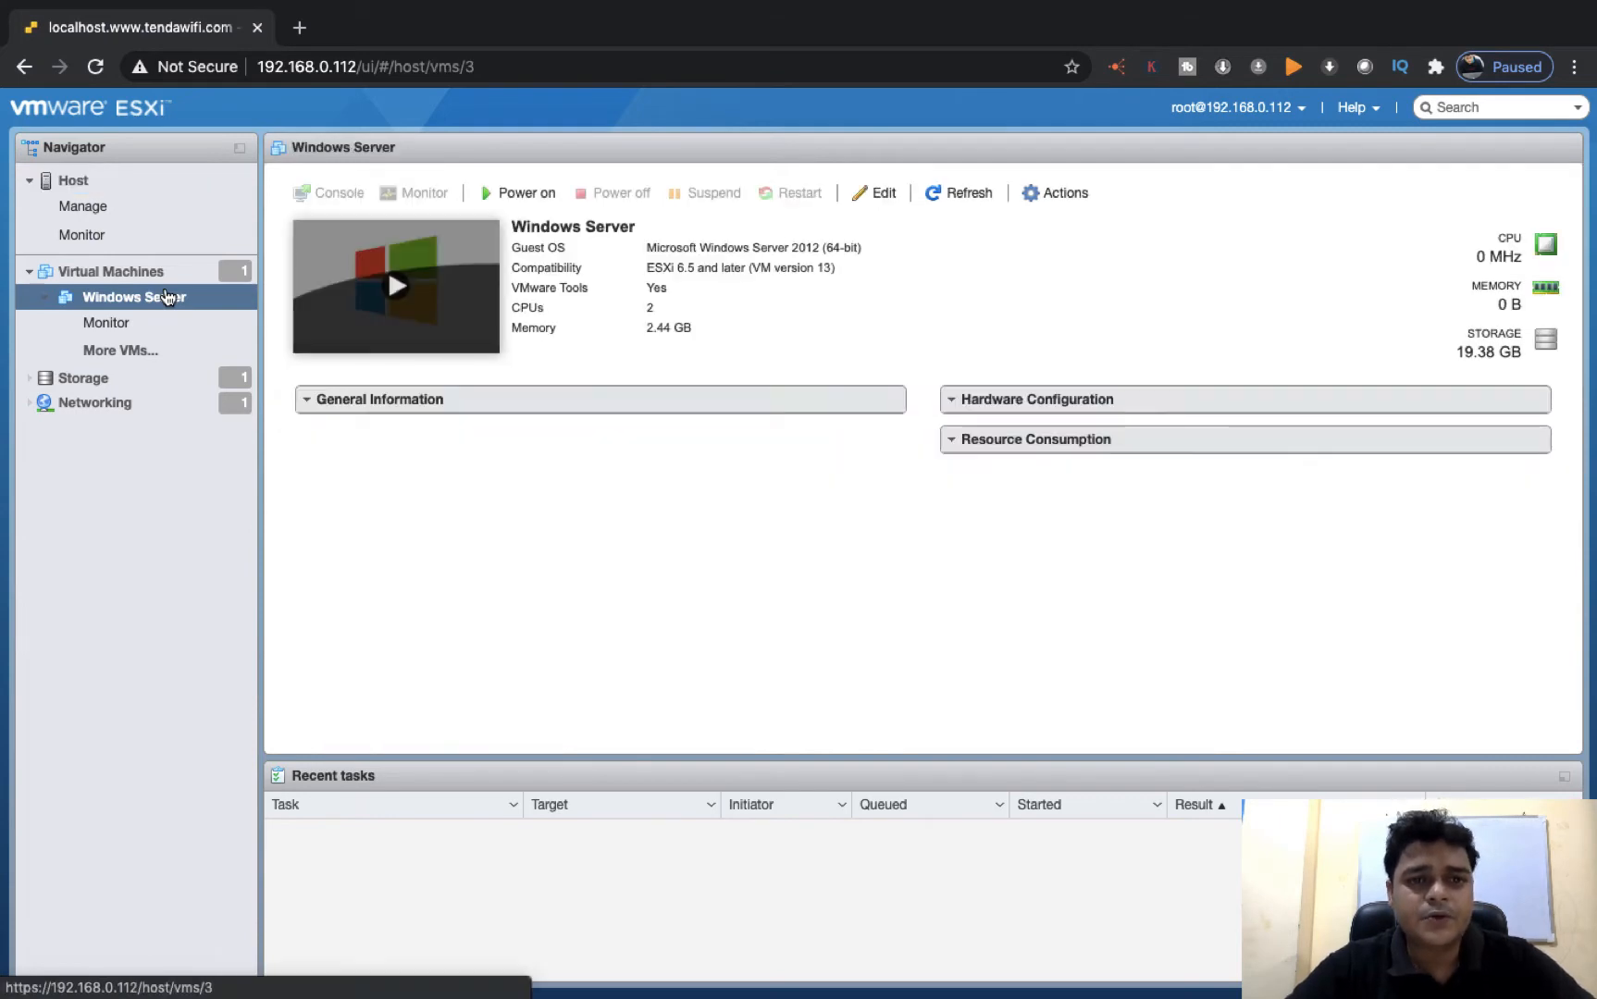
left_click(392, 295)
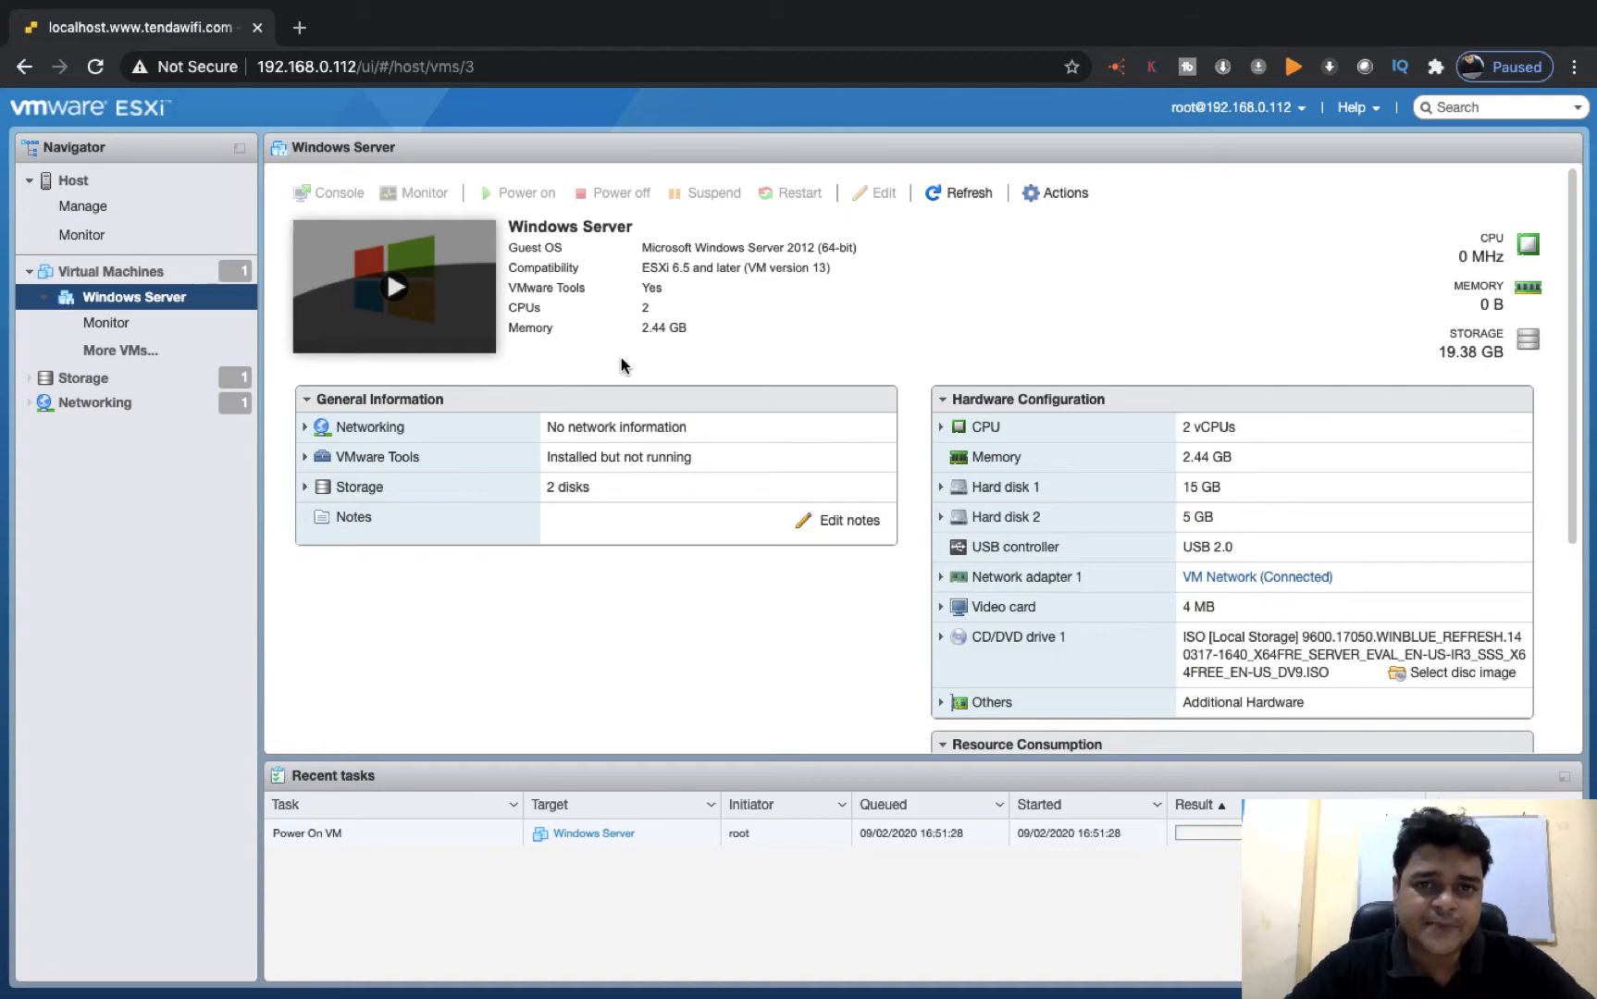
Switch to the Windows Server 2012 R2 desktop and open Server Manager
key("ctrl+Right")
key("ctrl+Right")
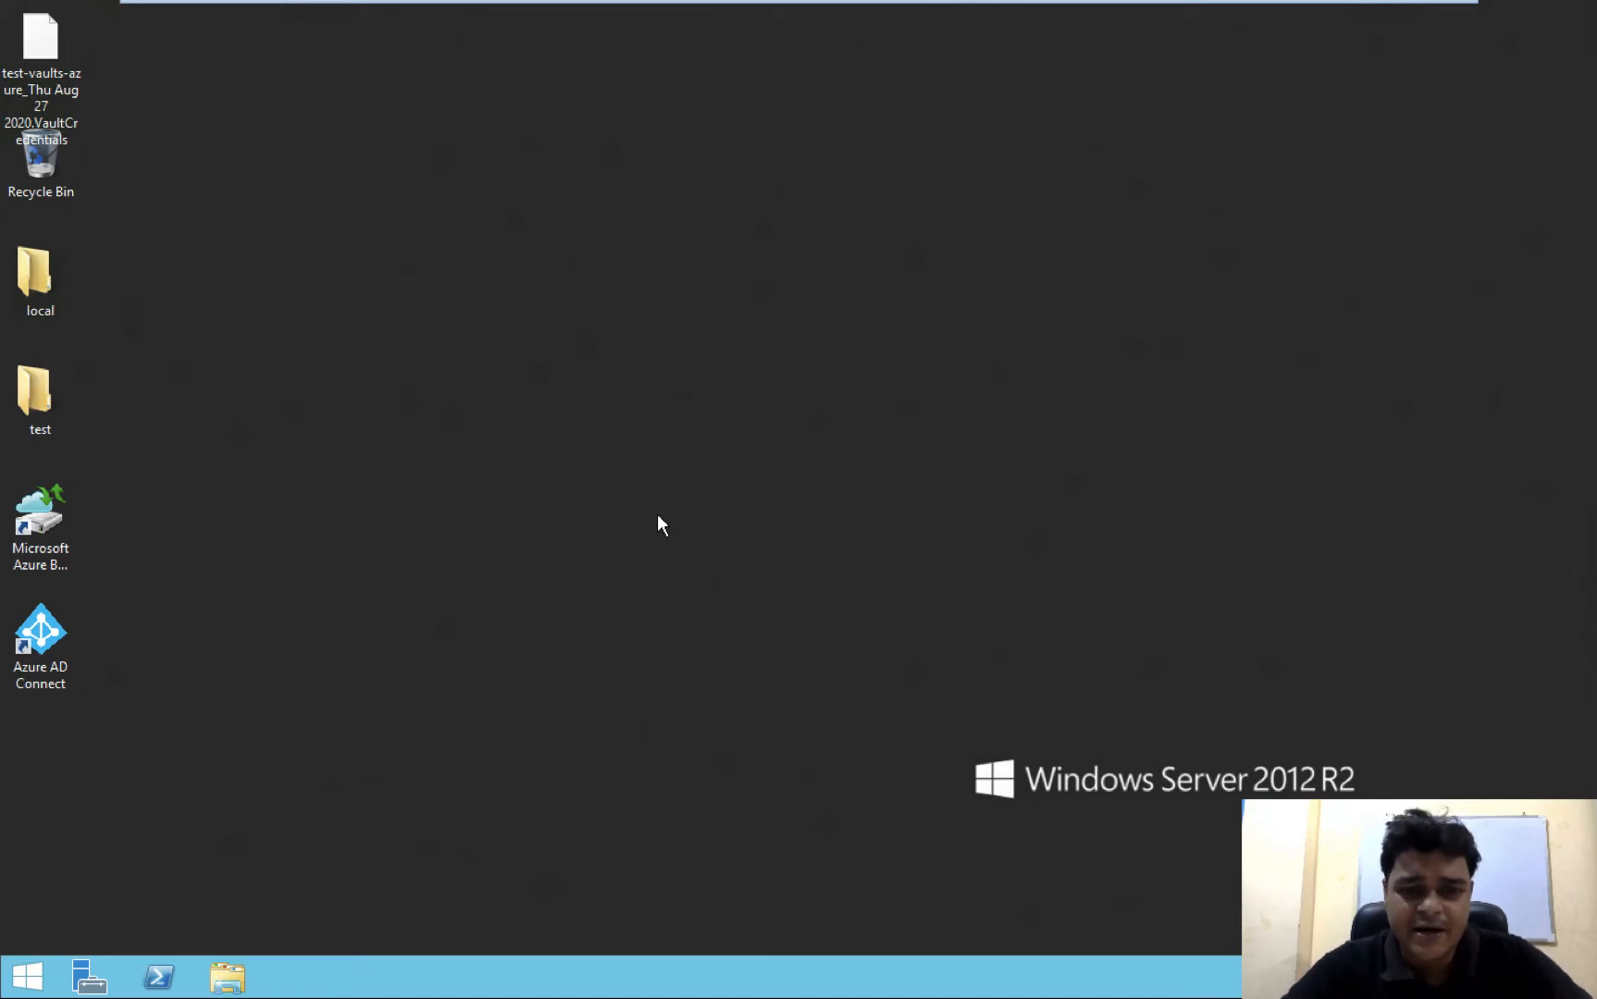
right_click(656, 383)
left_click(752, 445)
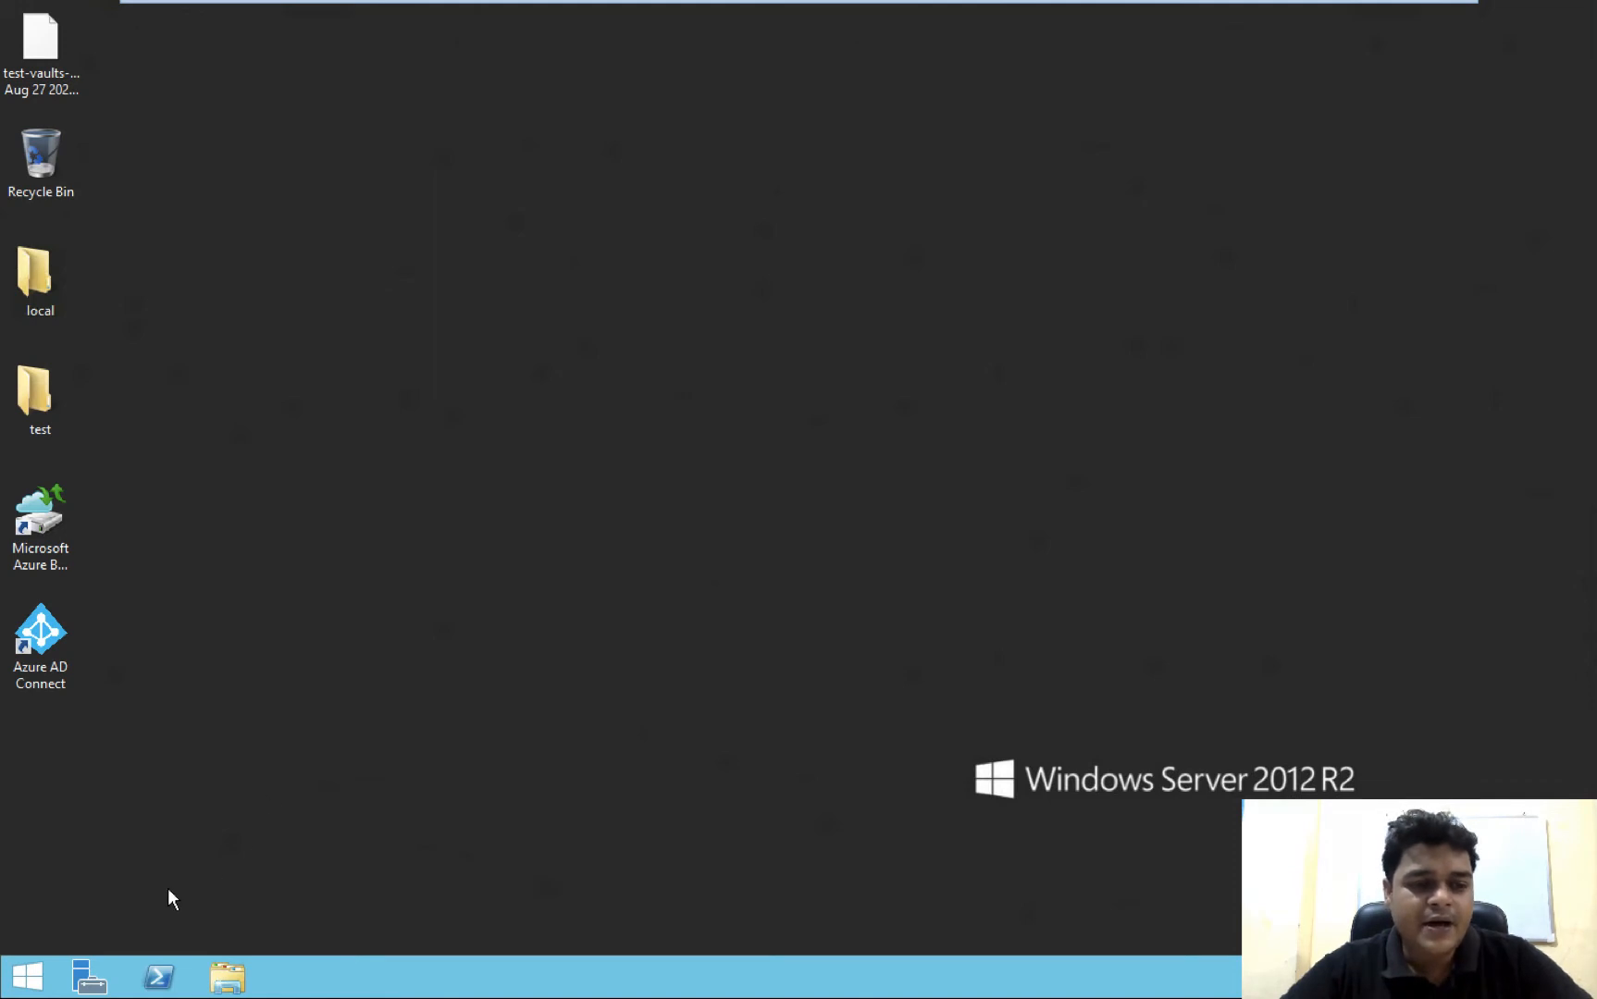
left_click(90, 978)
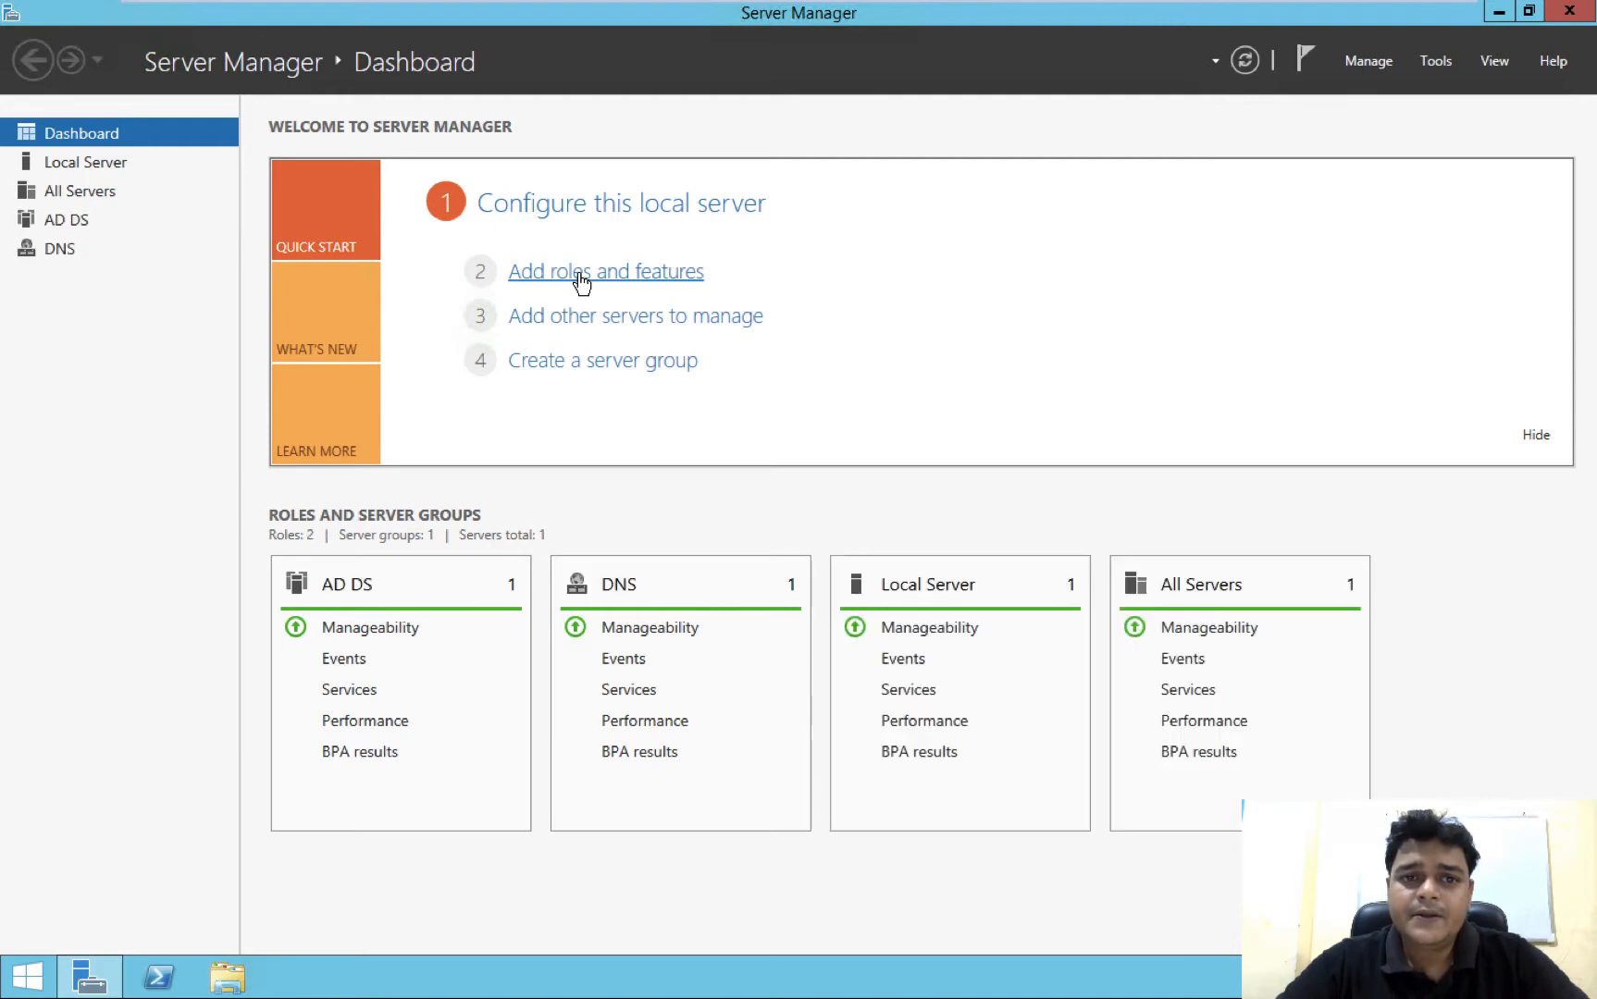
Start adding roles and features as a role-based installation on the server selected from the server pool
left_click(646, 288)
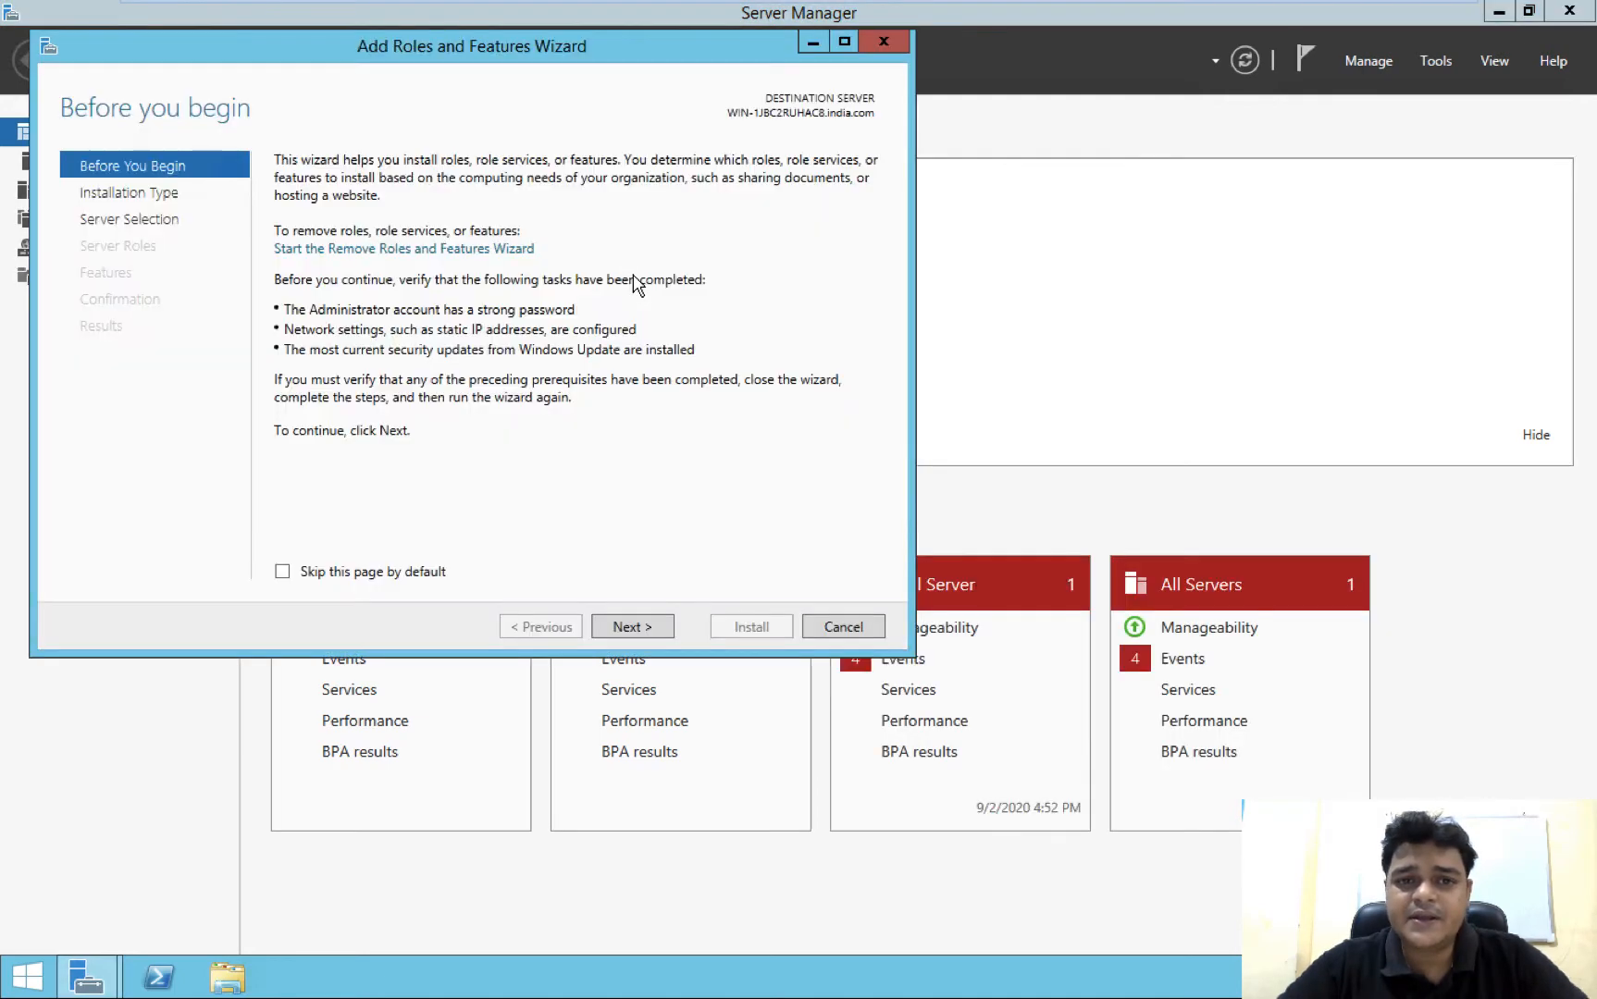
left_click(648, 628)
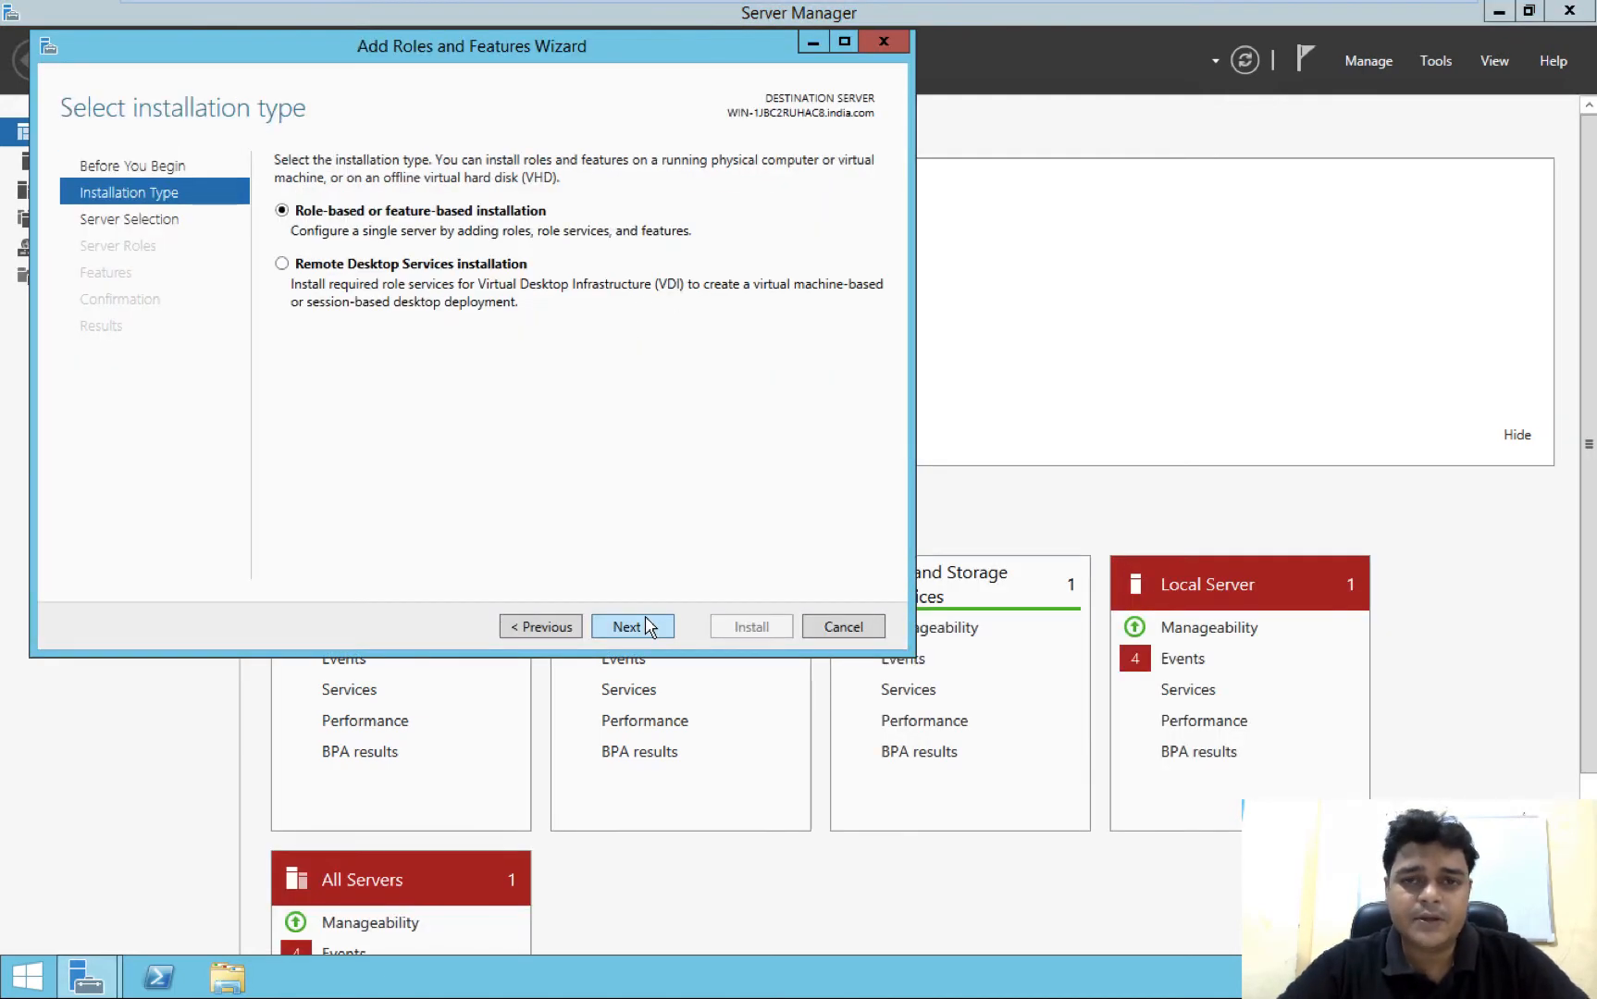
left_click(648, 628)
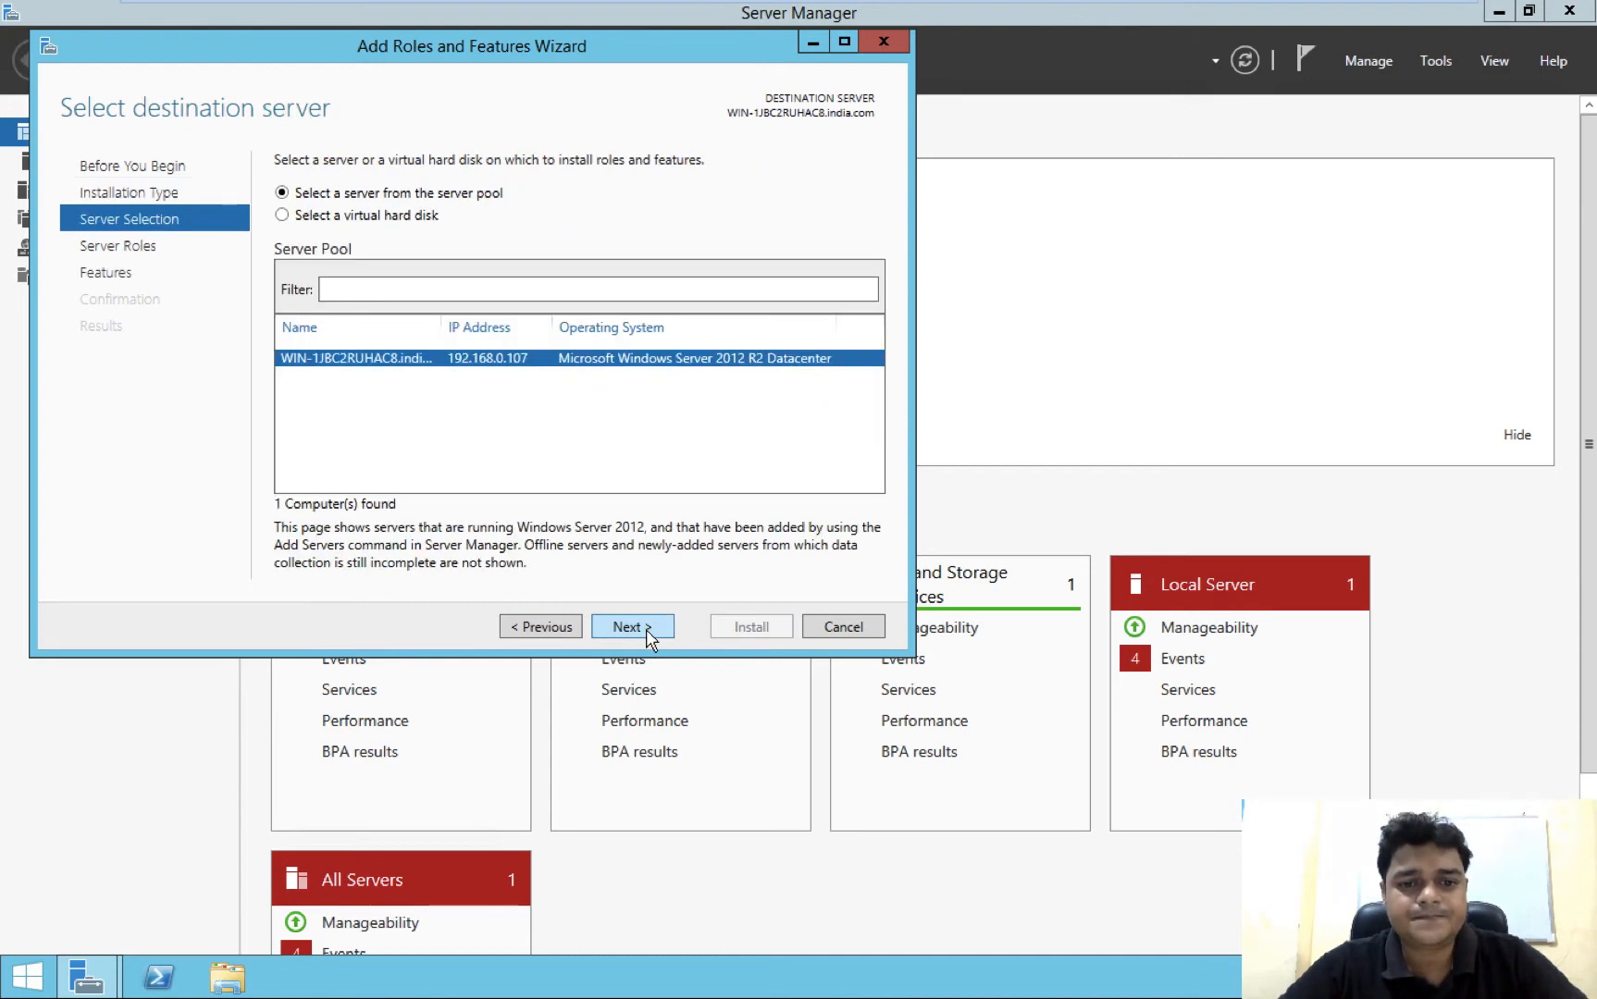
left_click(648, 628)
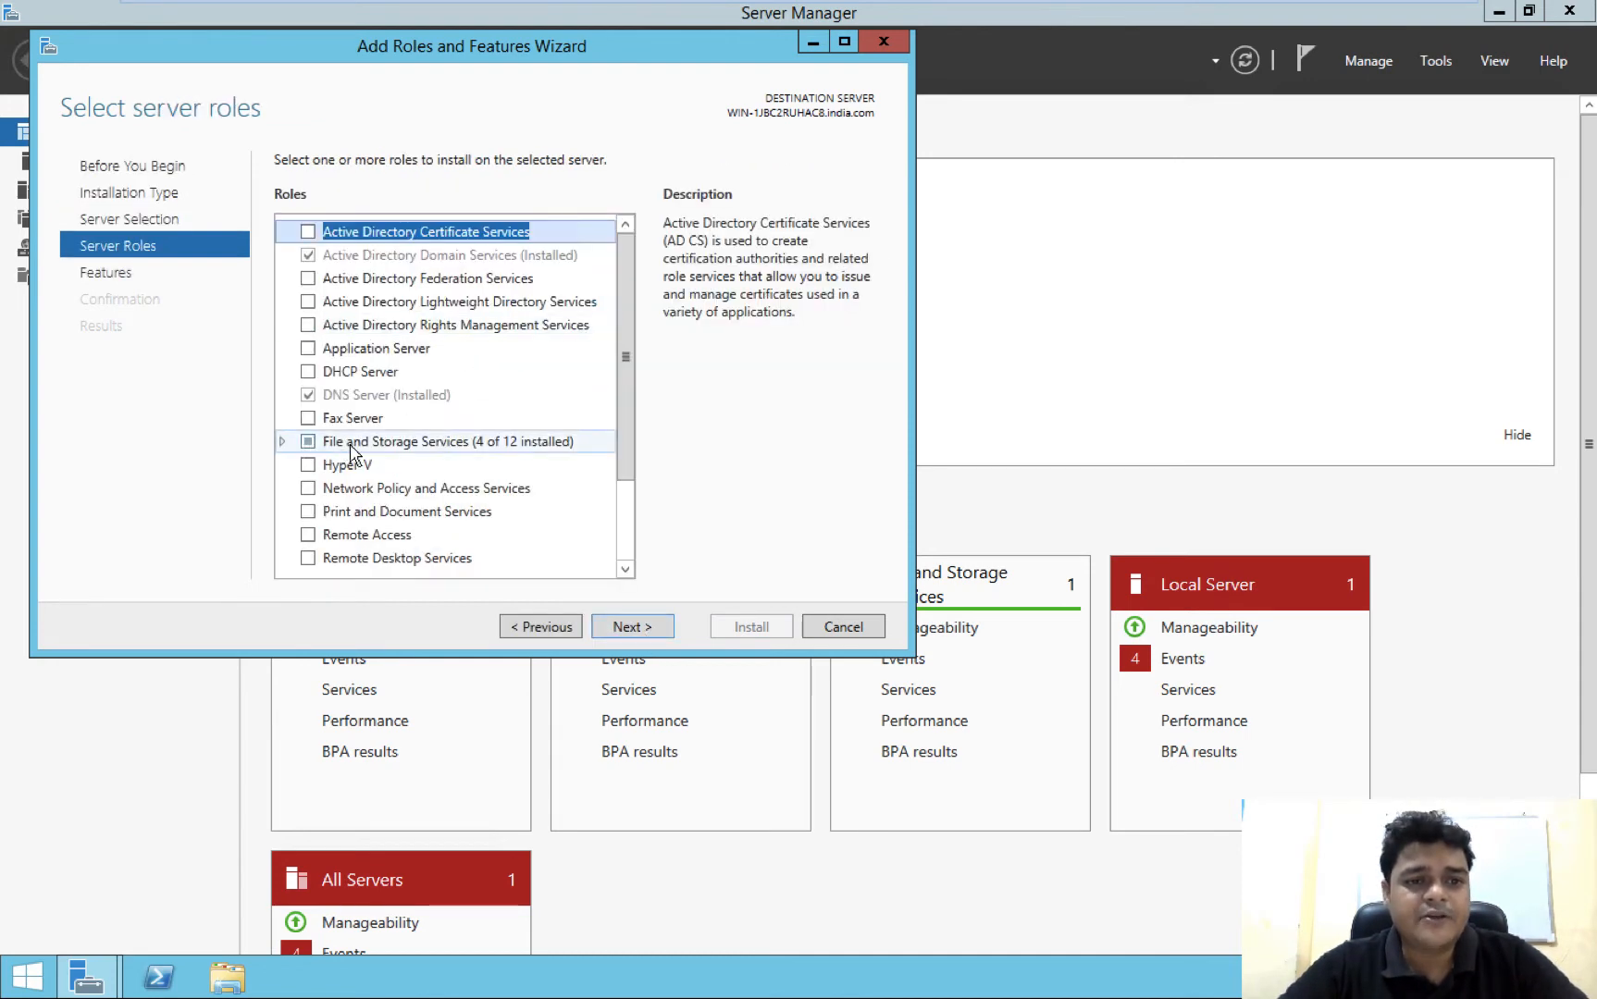
Add Server for NFS under File and iSCSI Services, including its management tools, and start the installation
left_click(281, 442)
scroll(354, 504, "down", 2)
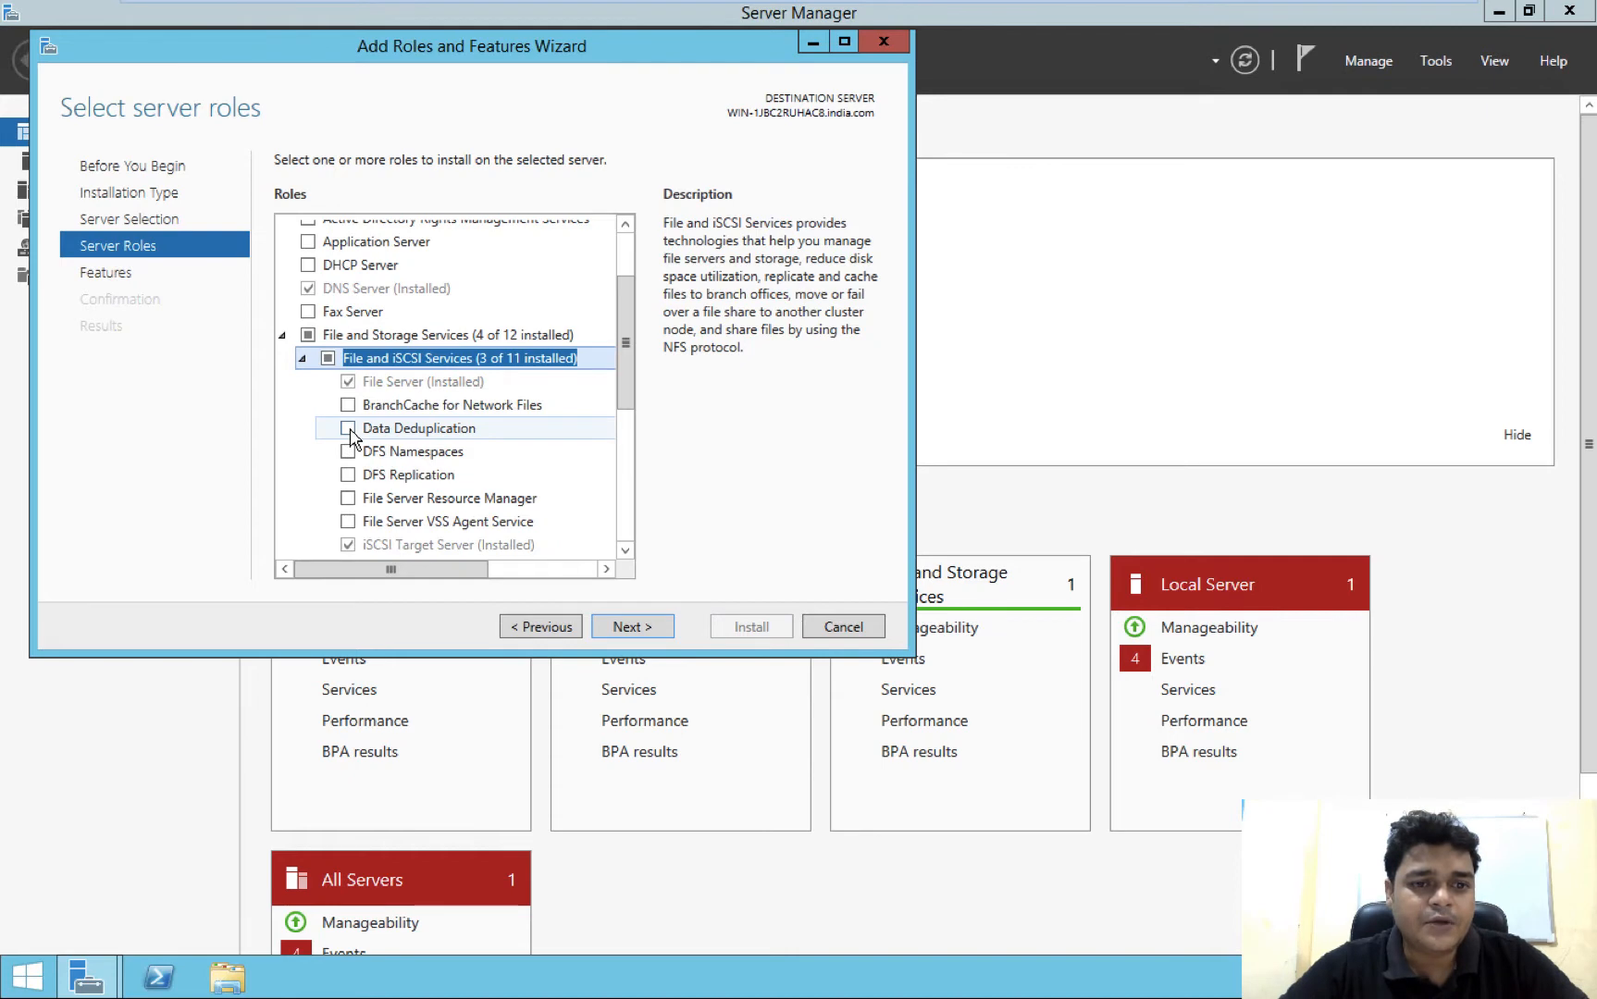
scroll(366, 536, "down", 2)
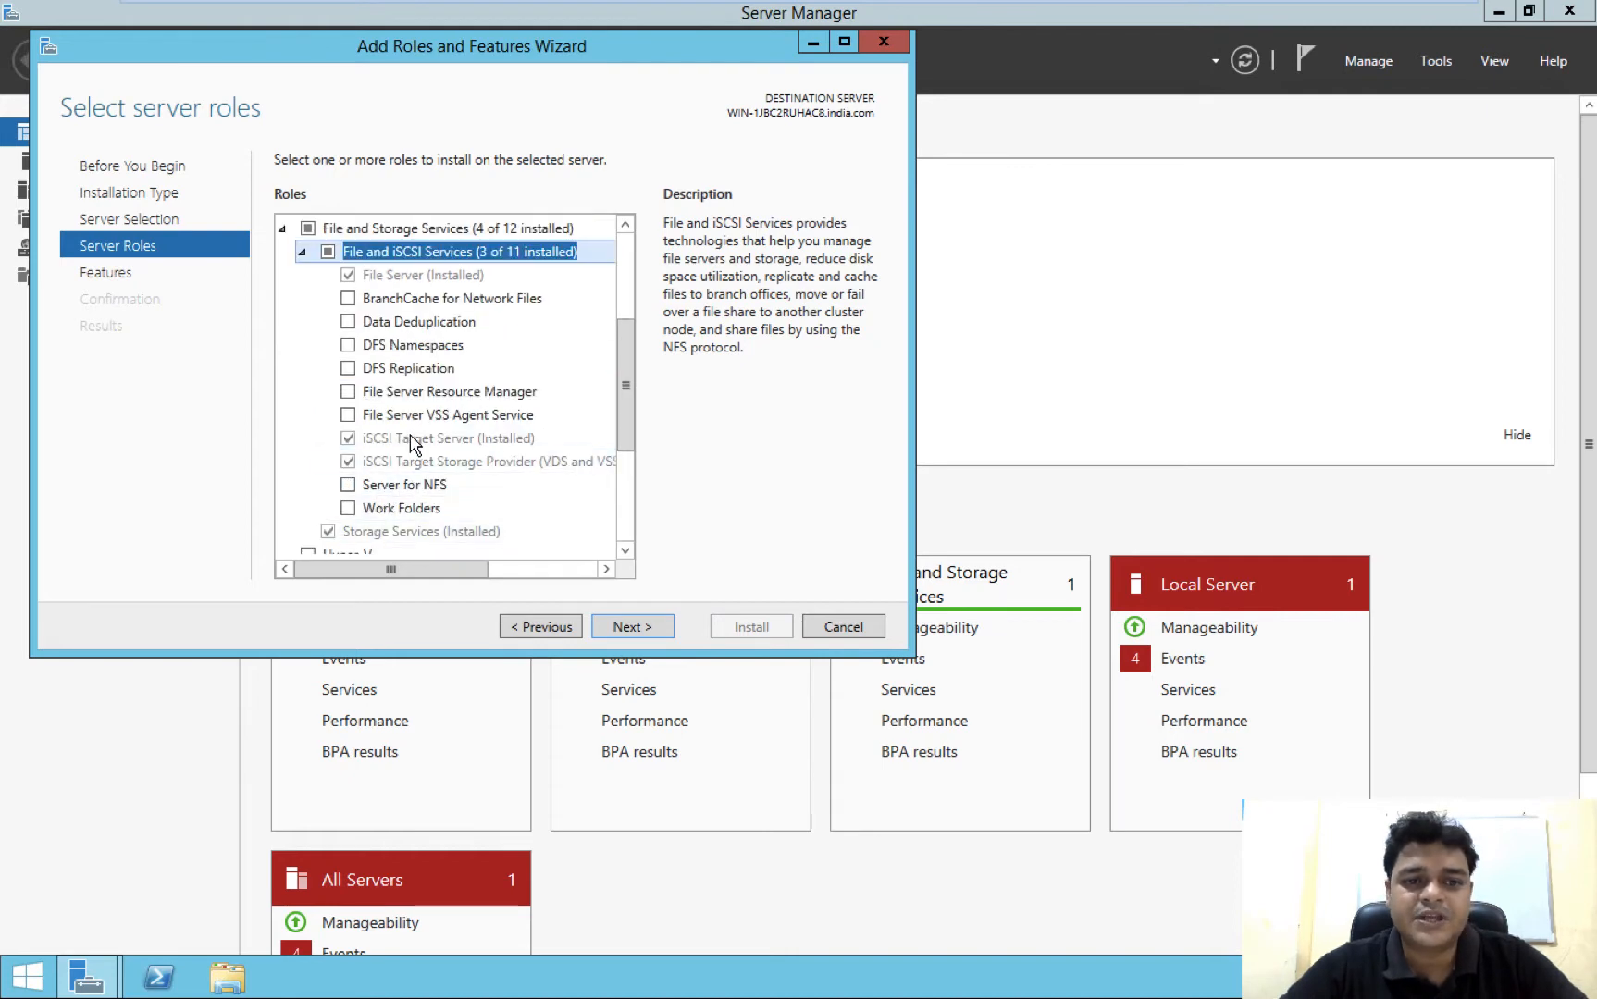
left_click(347, 485)
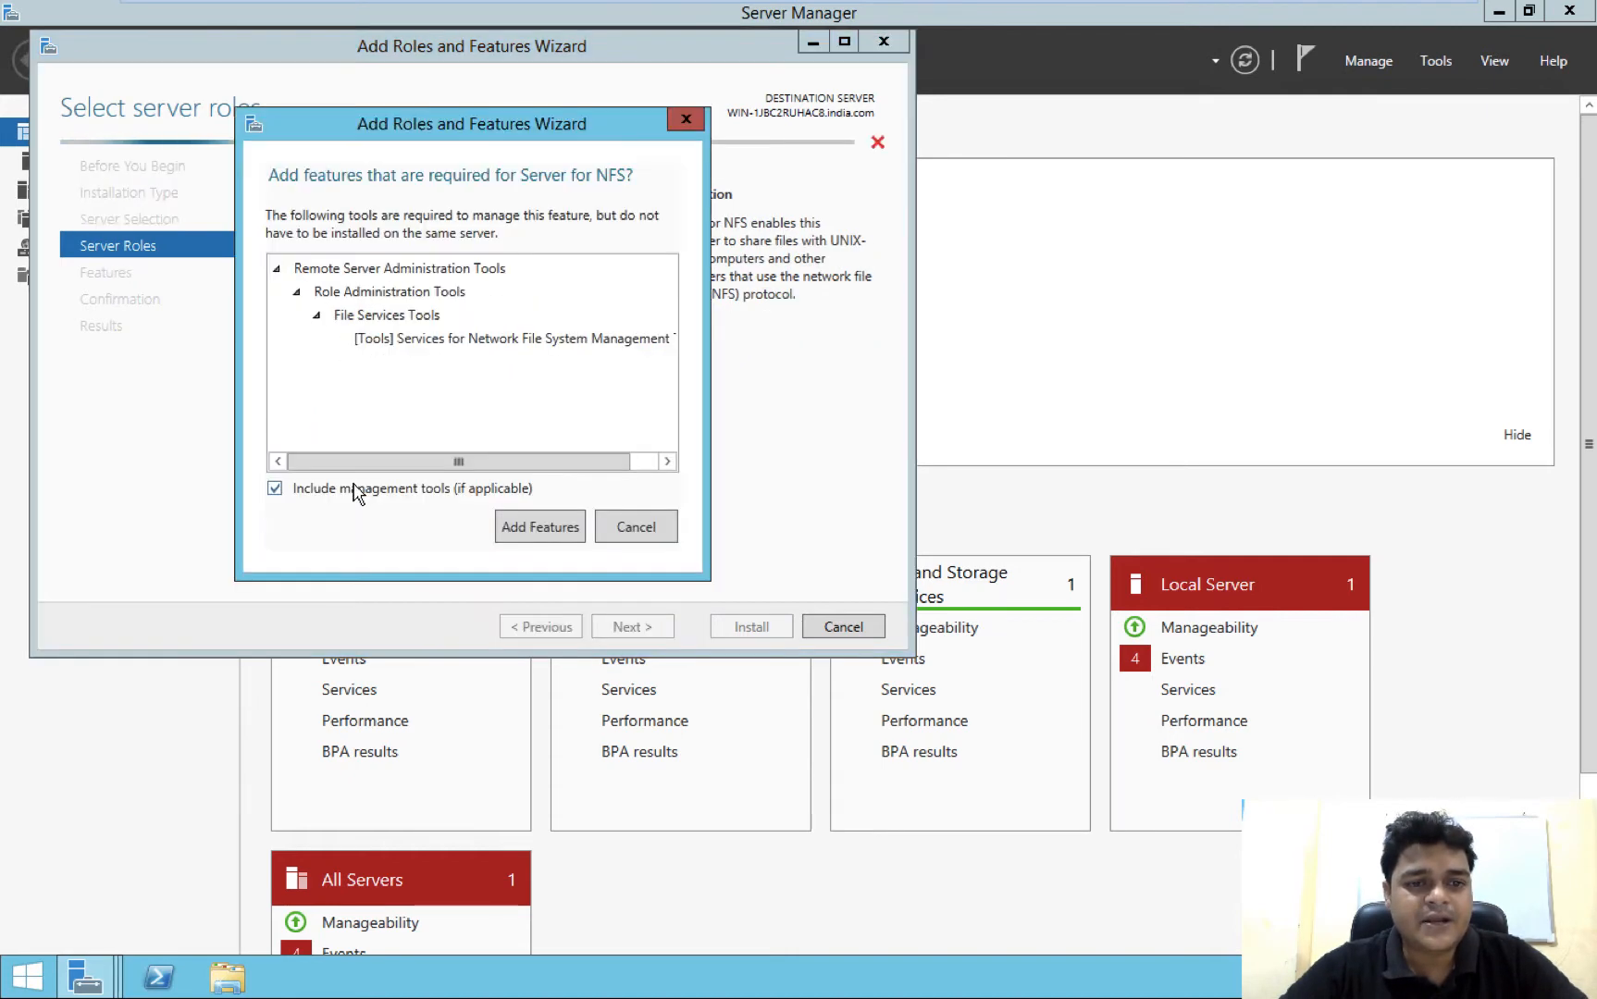
key("Return")
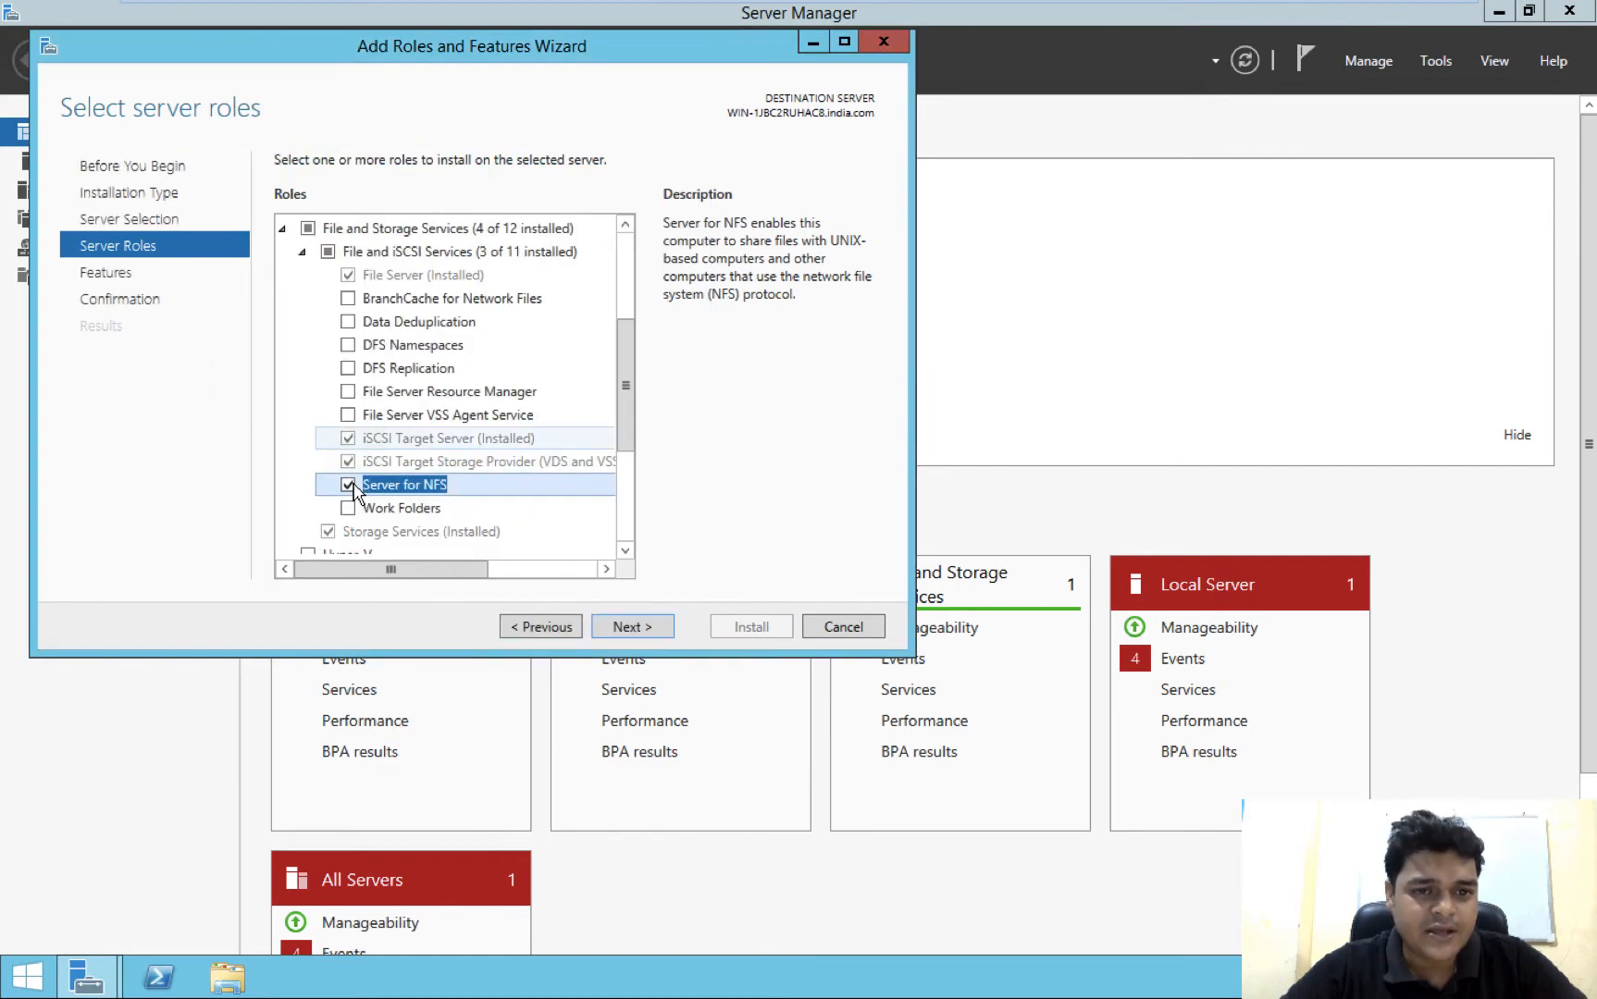
left_click(629, 627)
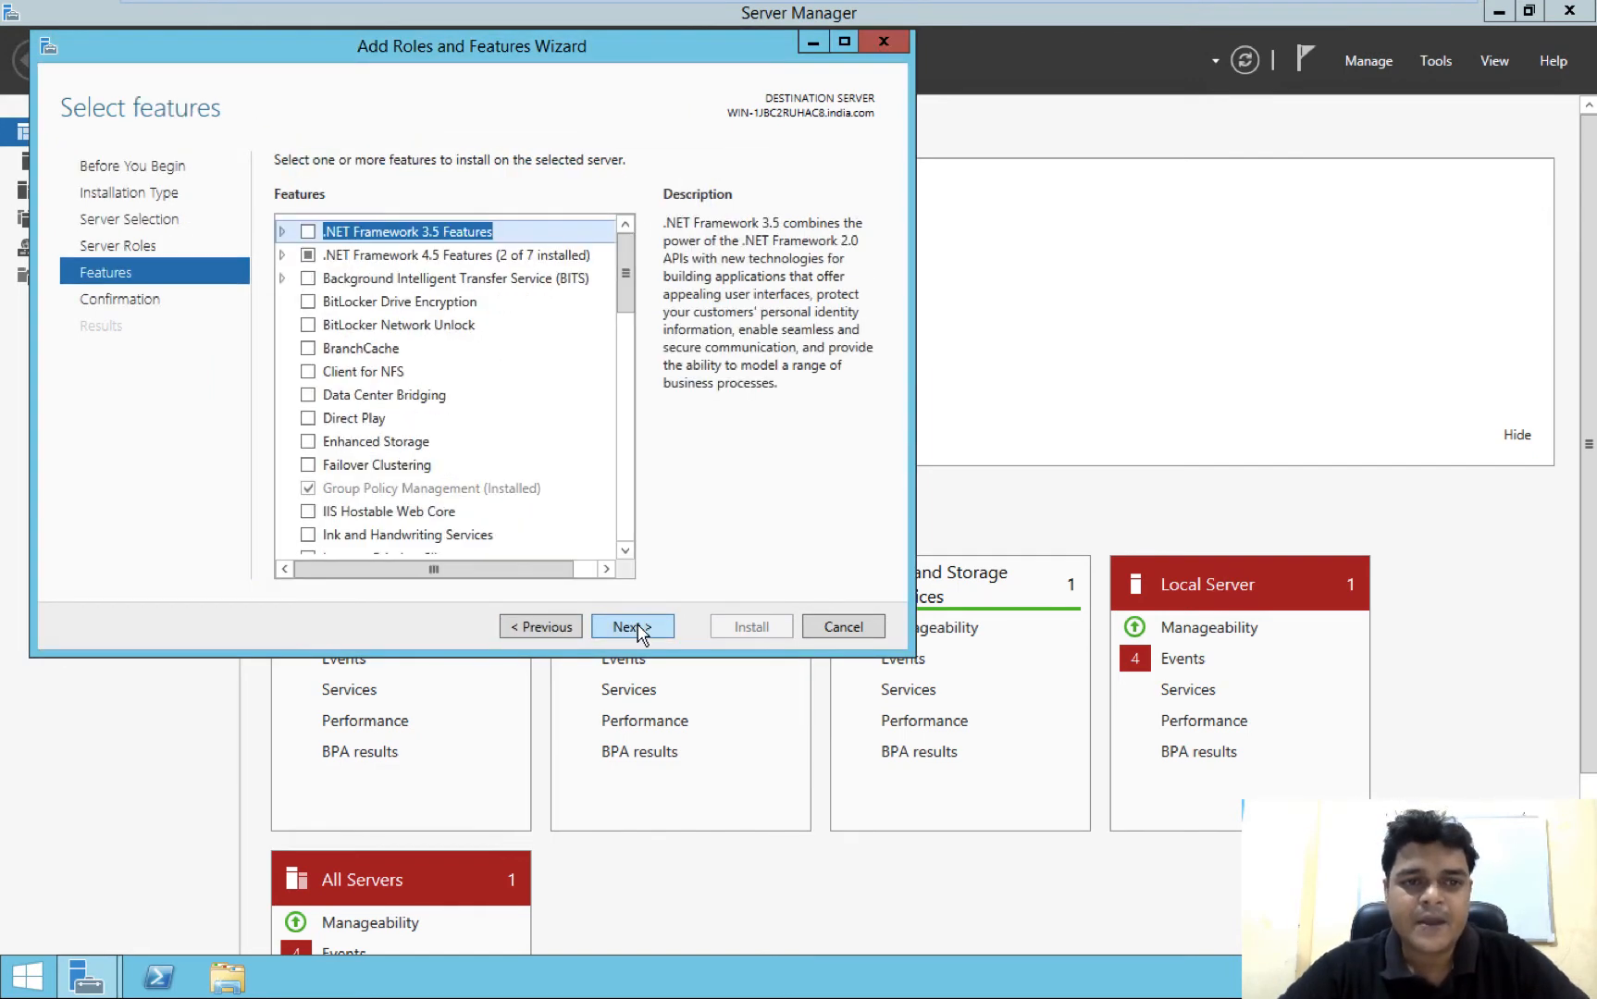
left_click(637, 628)
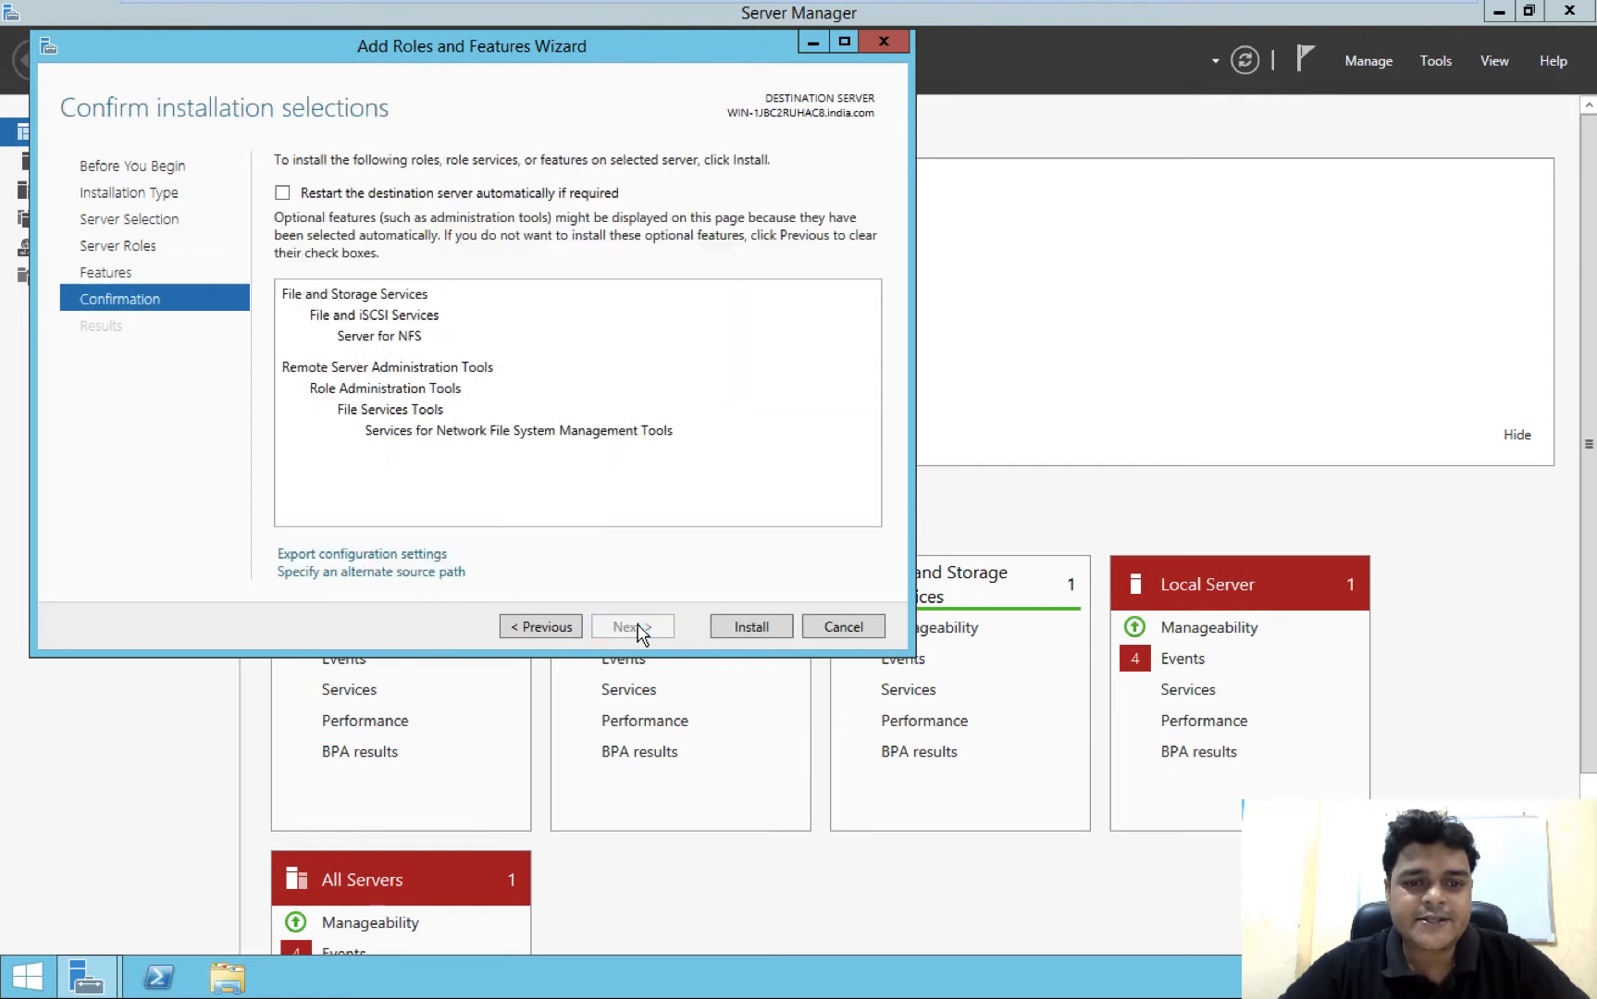
left_click(773, 633)
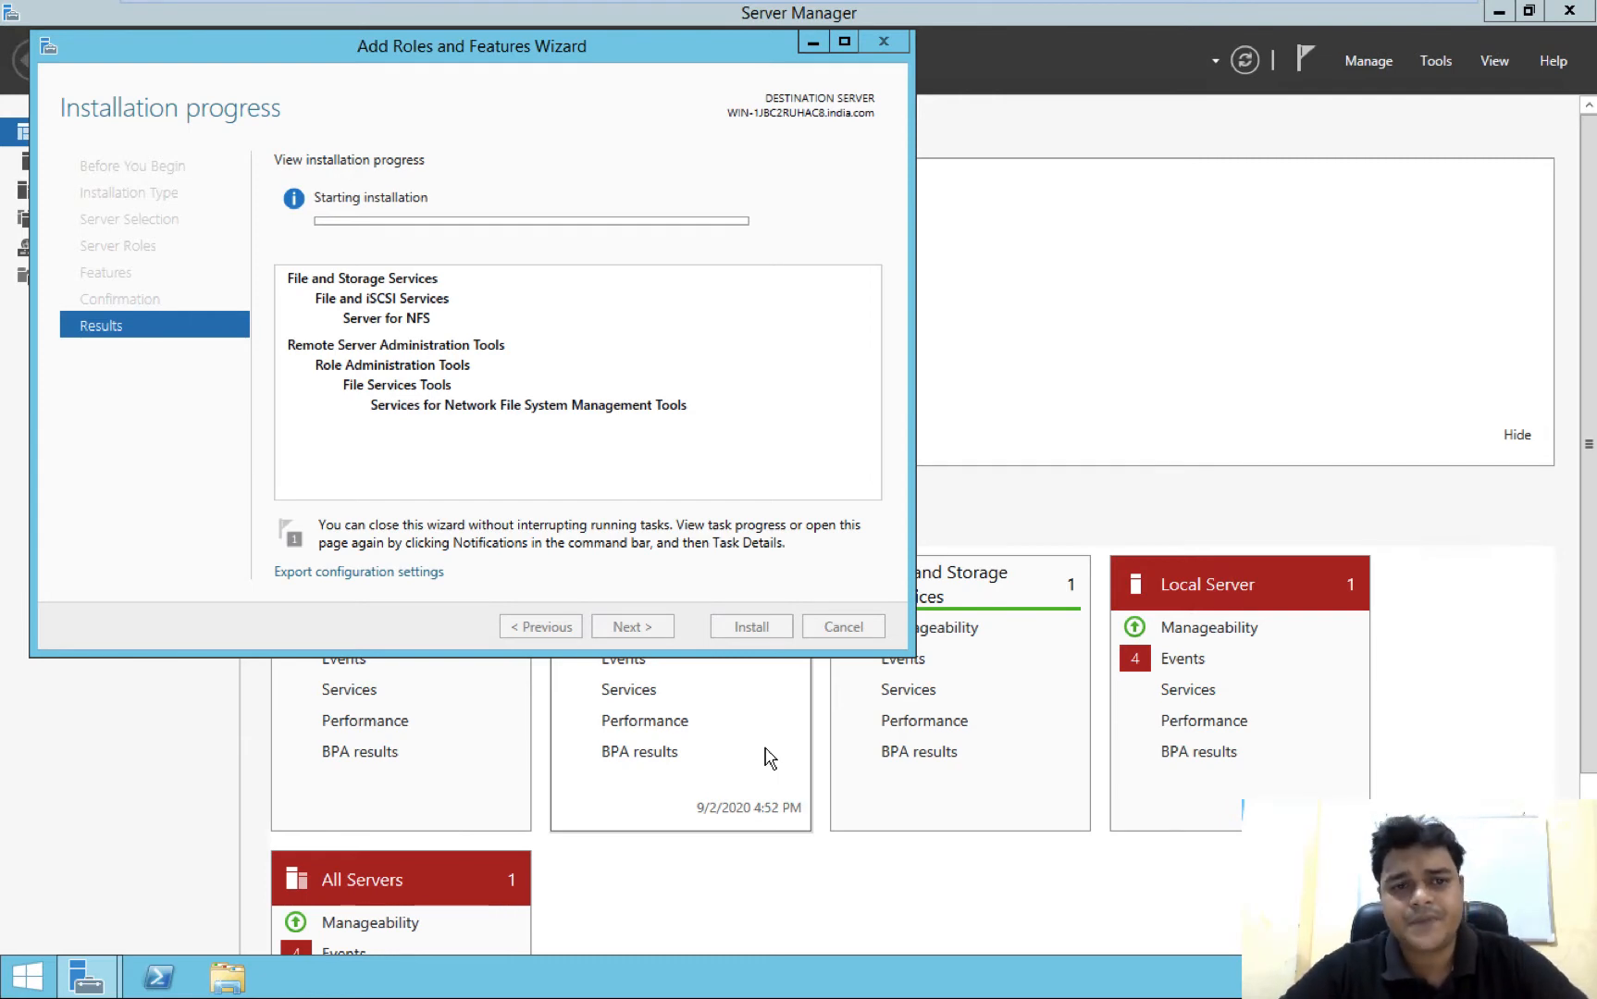
Switch to the ESXi host client in Google Chrome and close the Windows Server virtual machine's browser console
key("ctrl+Left")
key("ctrl+Left")
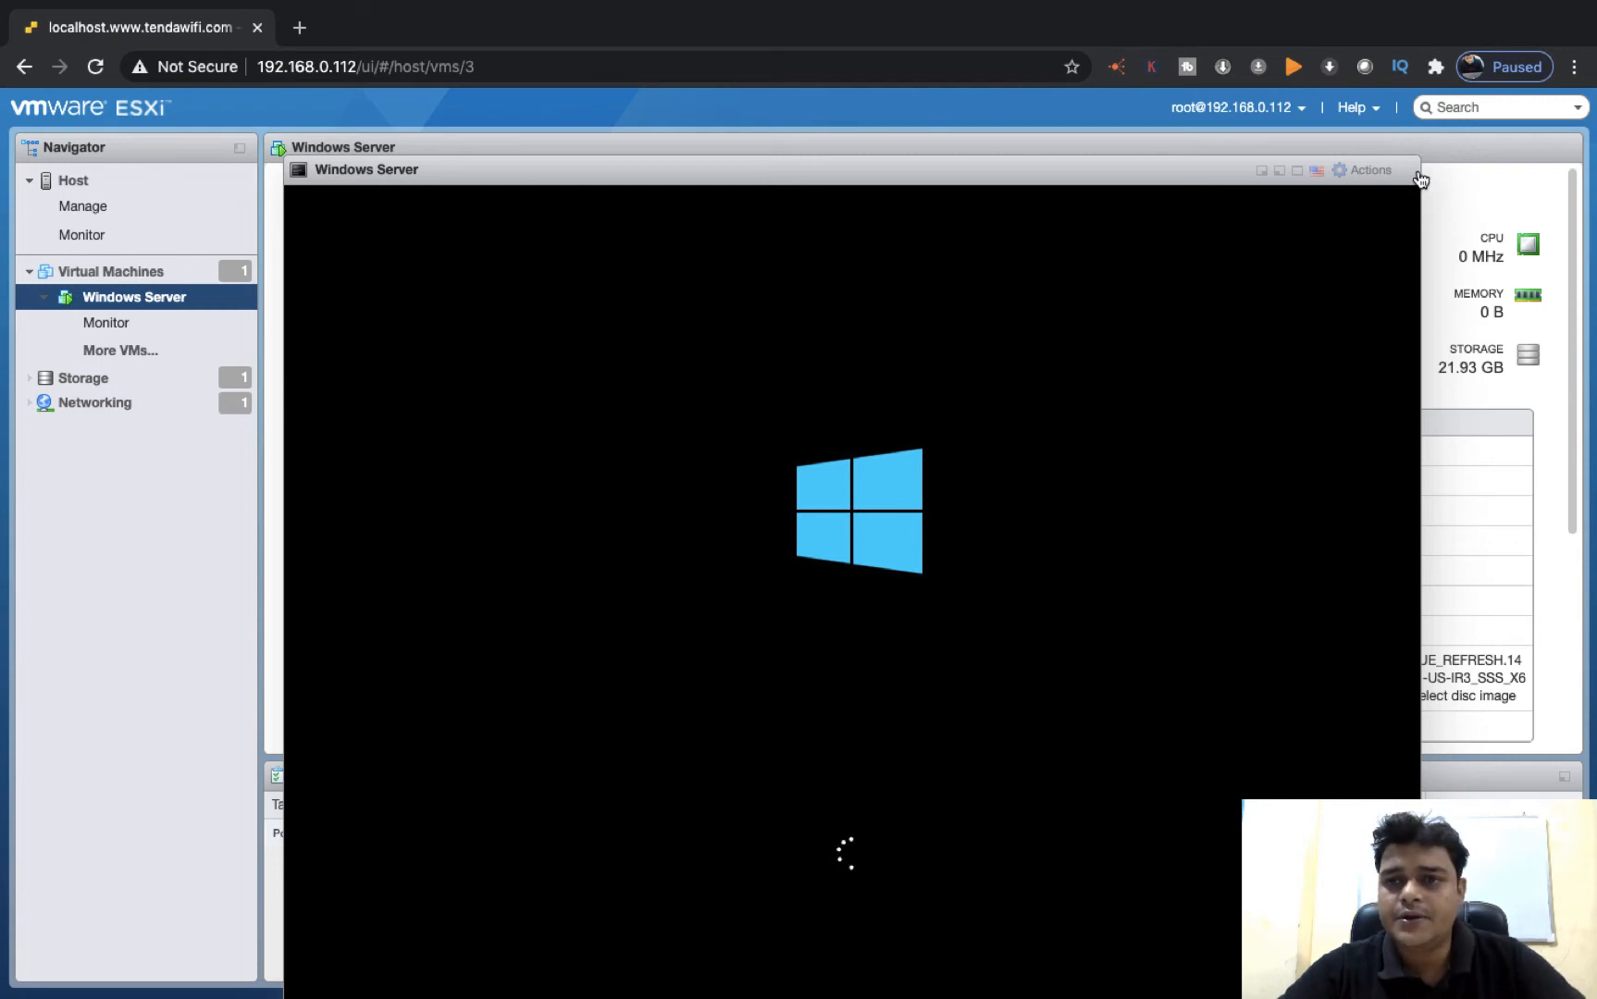
left_click(1418, 175)
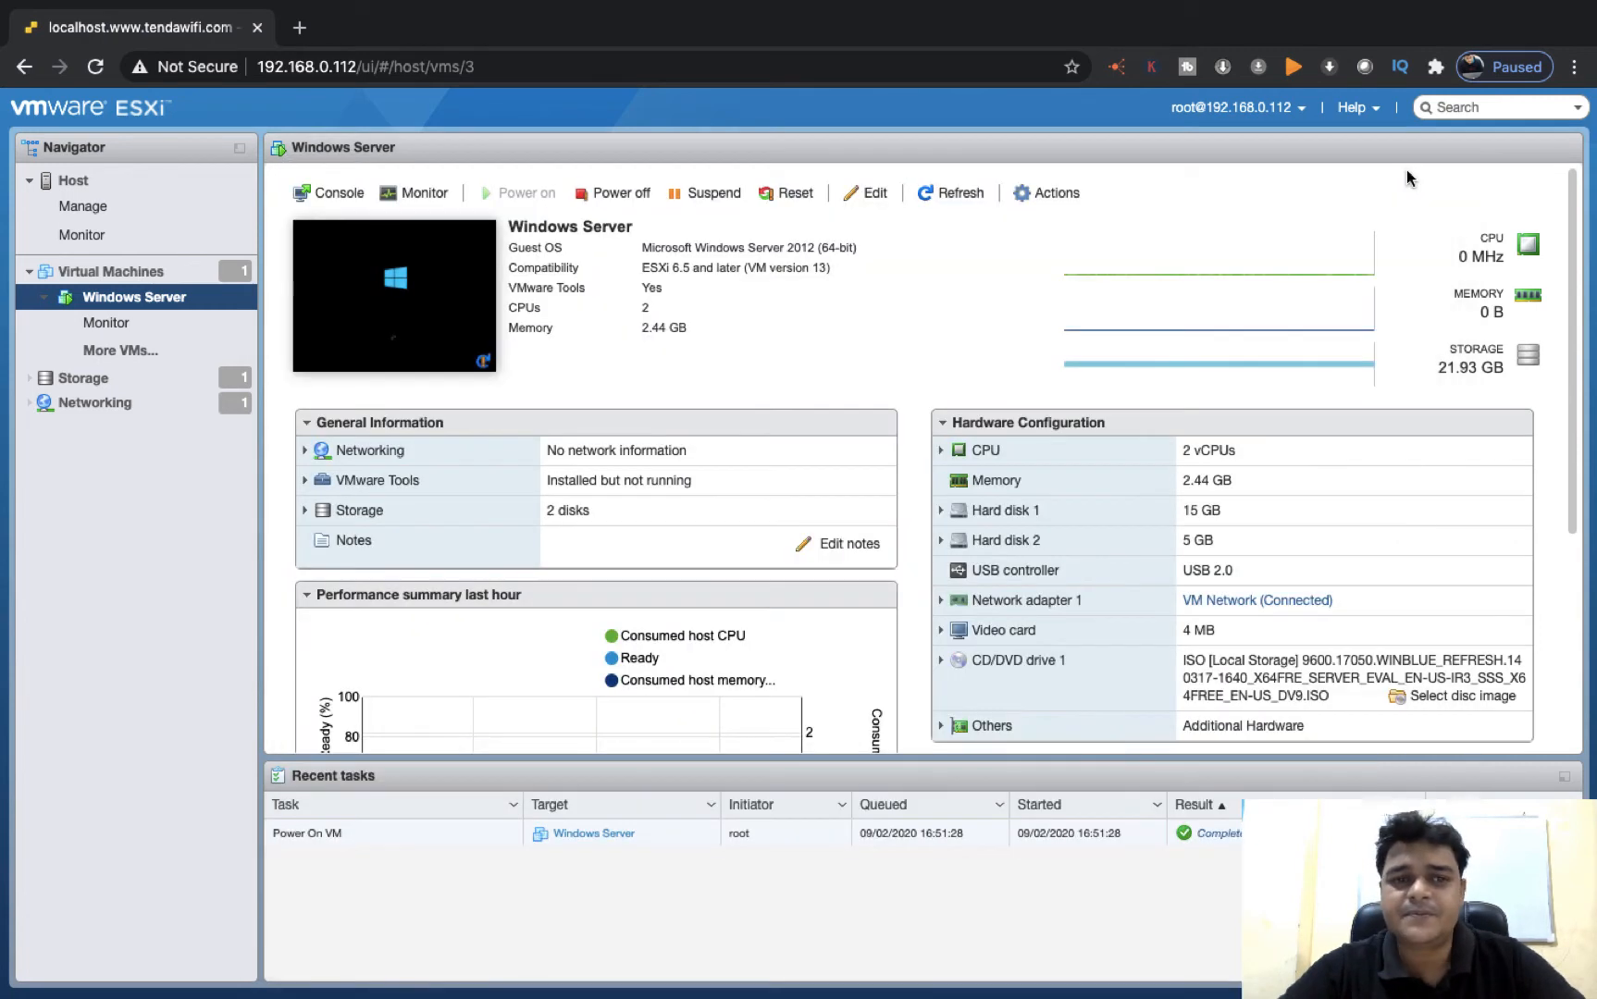
Launch the Windows Server virtual machine in VMware Remote Console and make the console window full screen
right_click(387, 286)
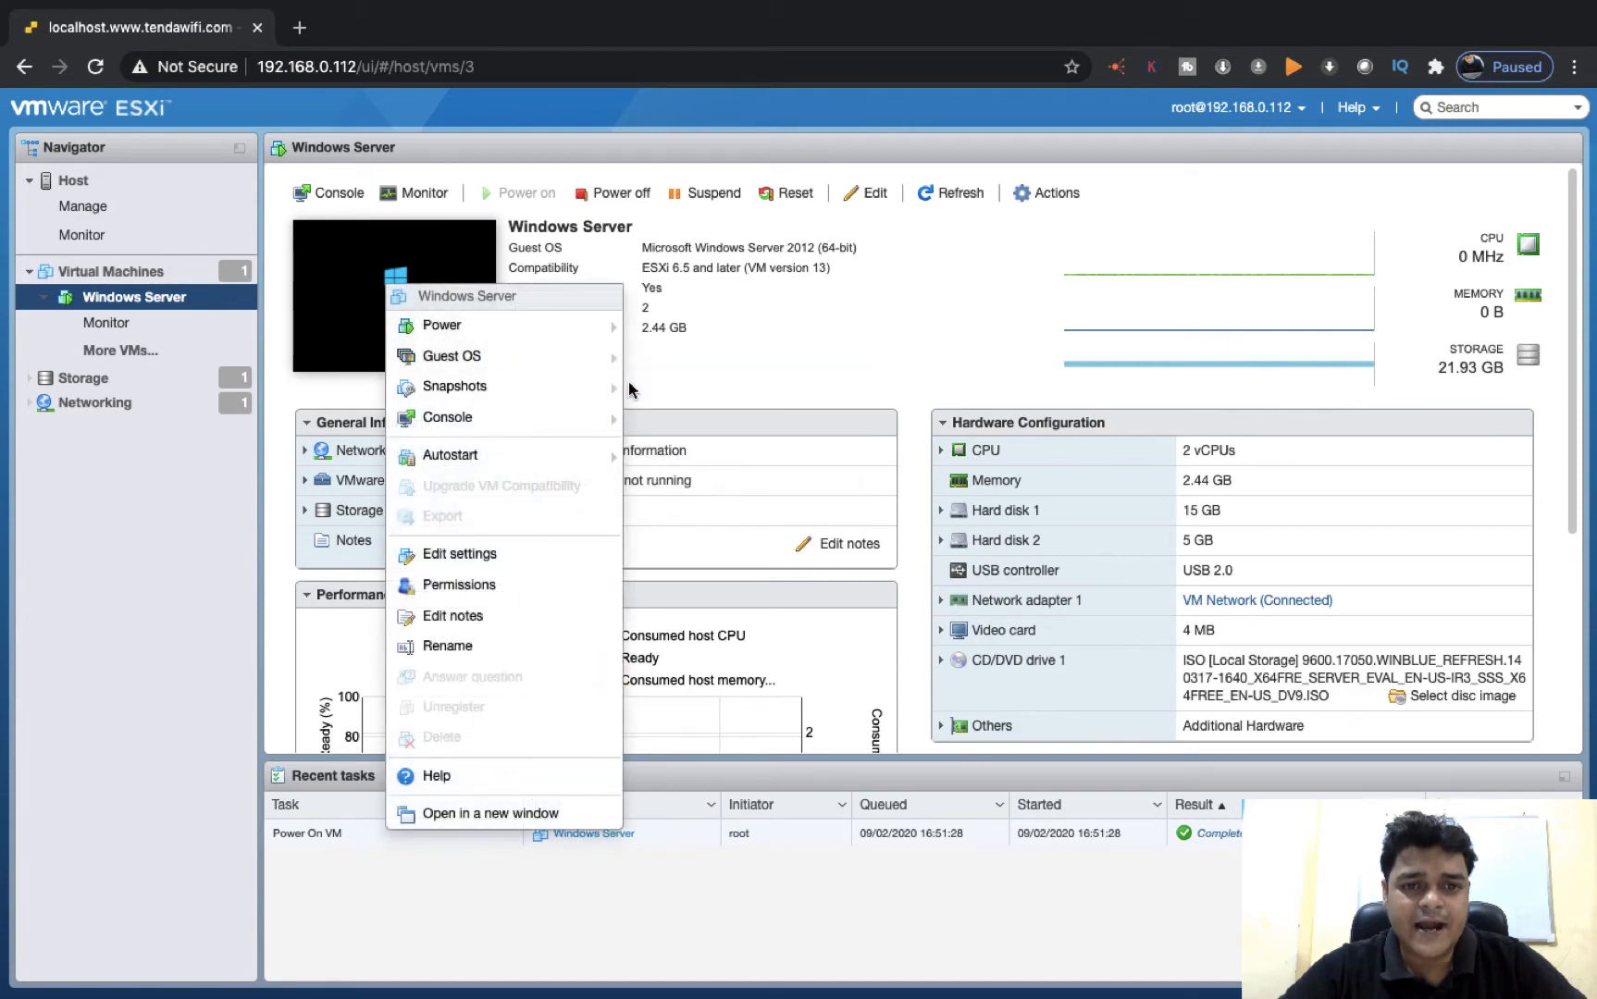
mouse_move(537, 389)
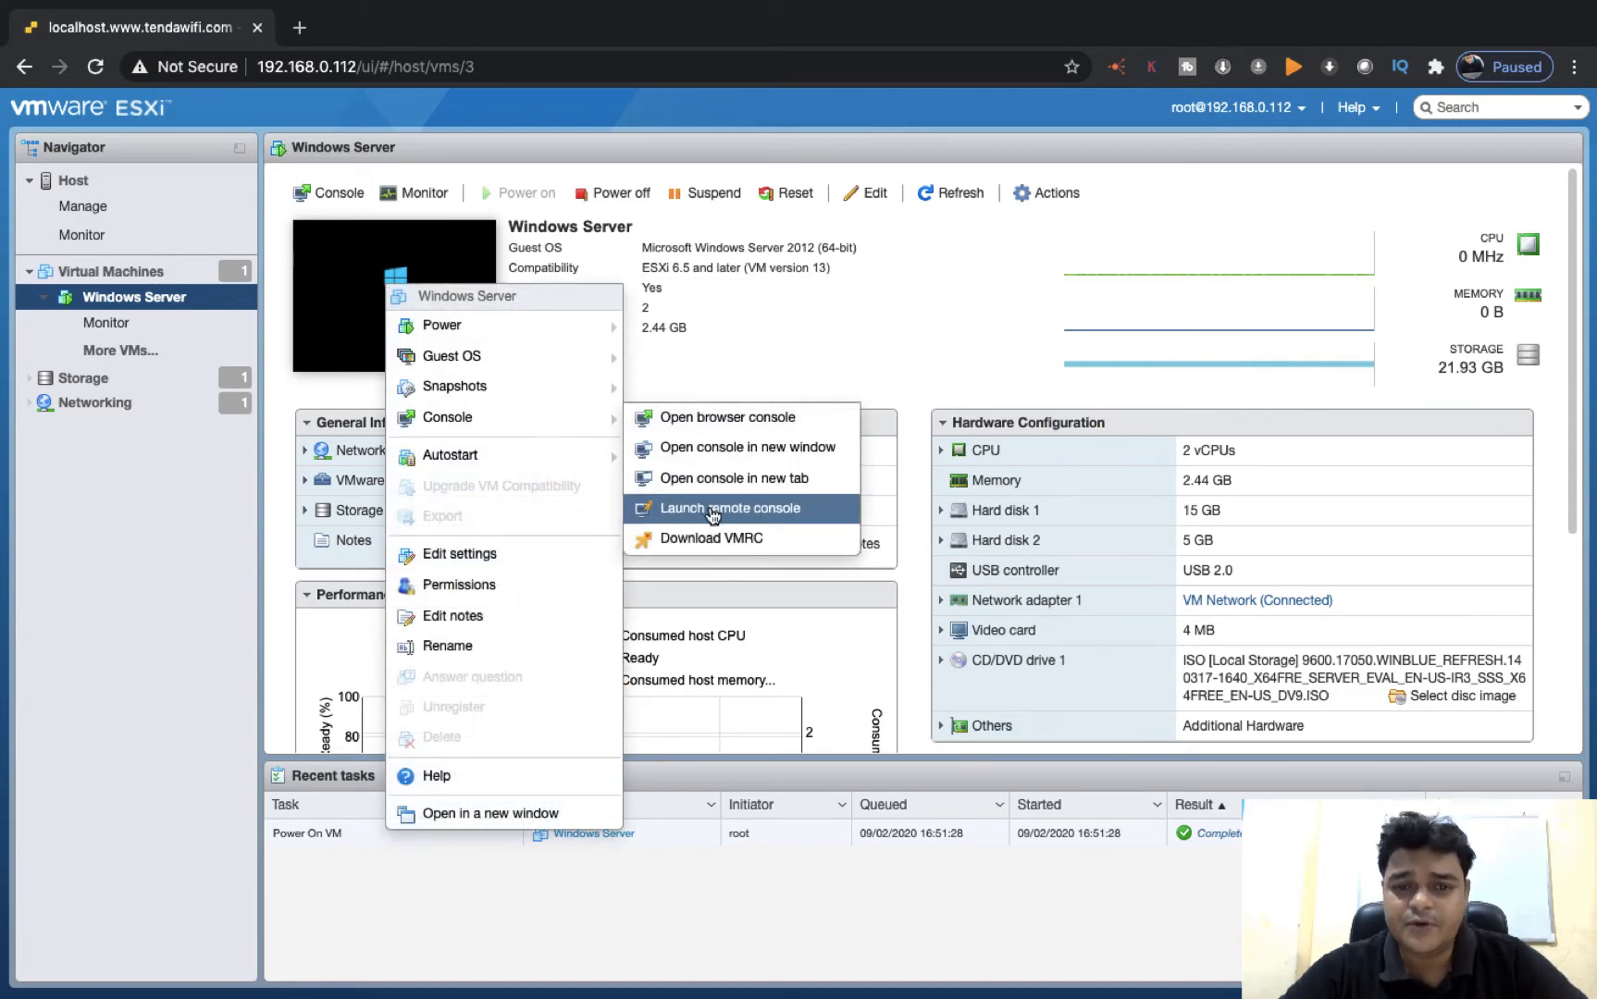
left_click(712, 511)
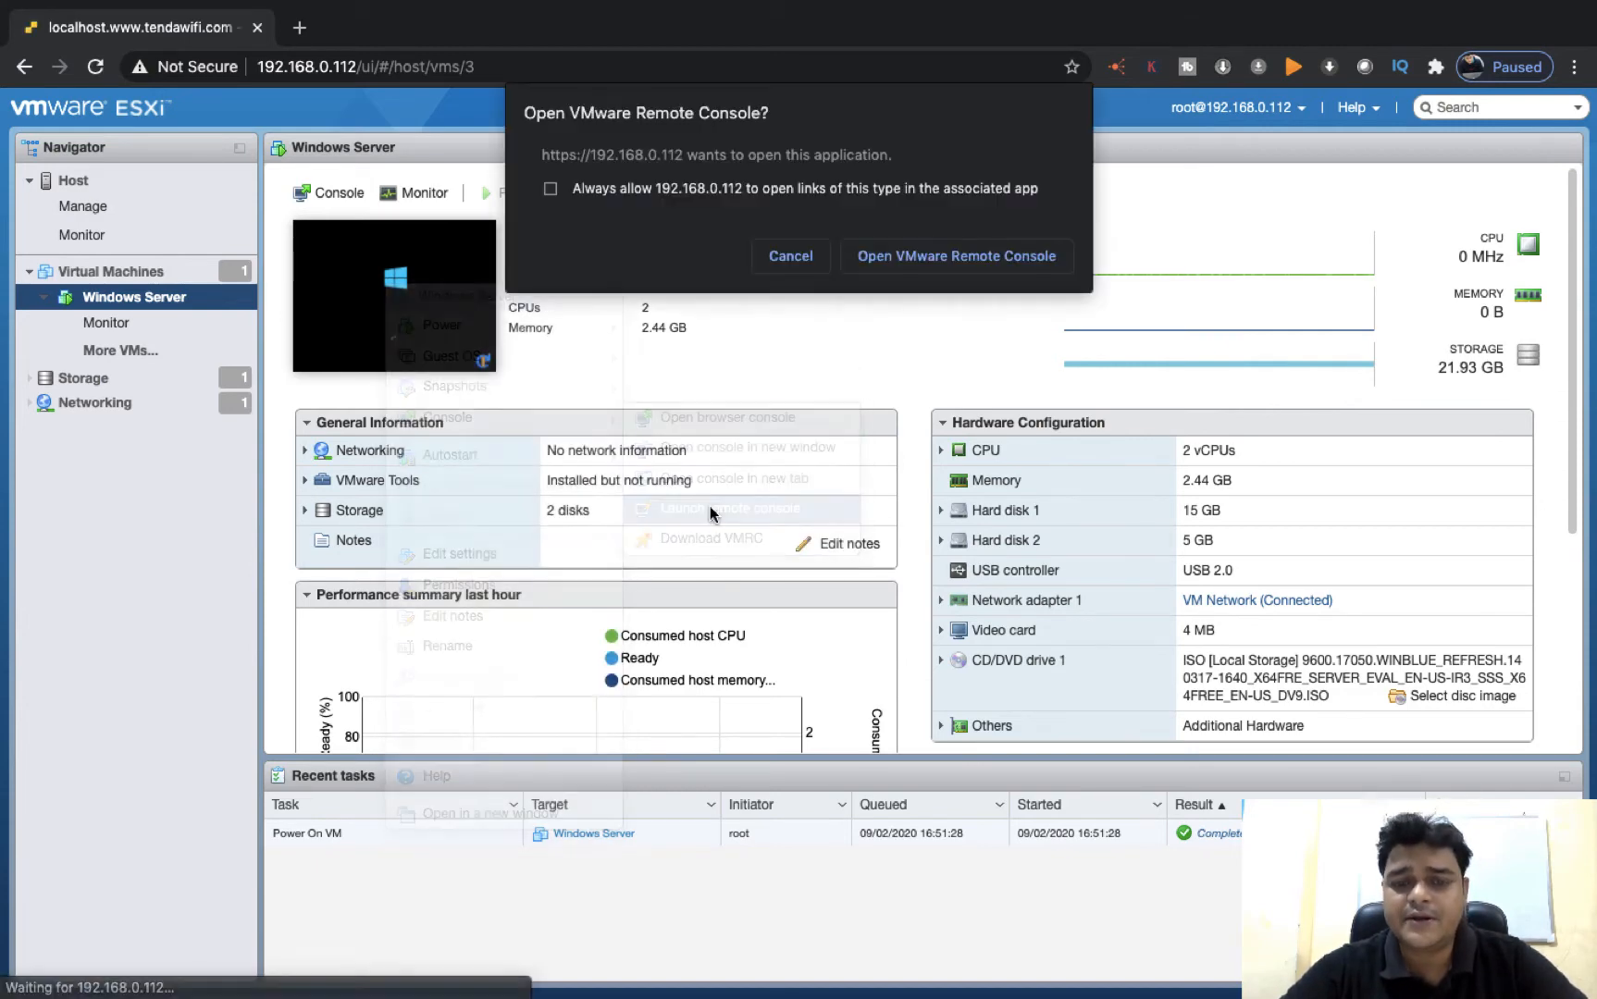
left_click(951, 263)
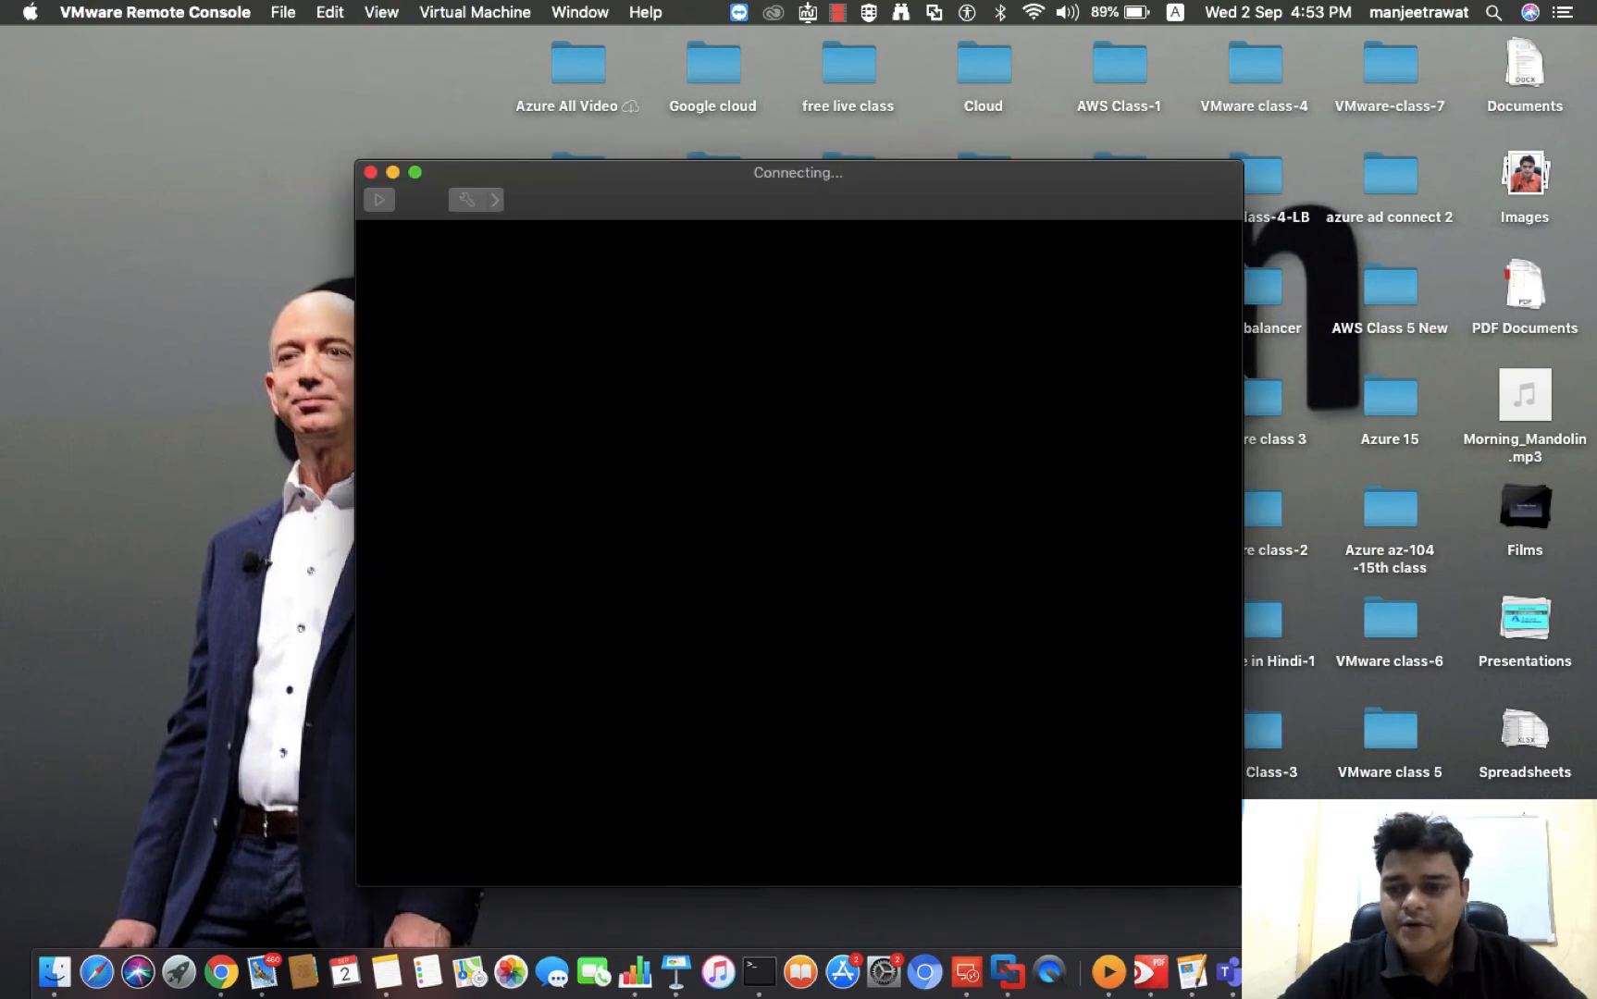
left_click(416, 173)
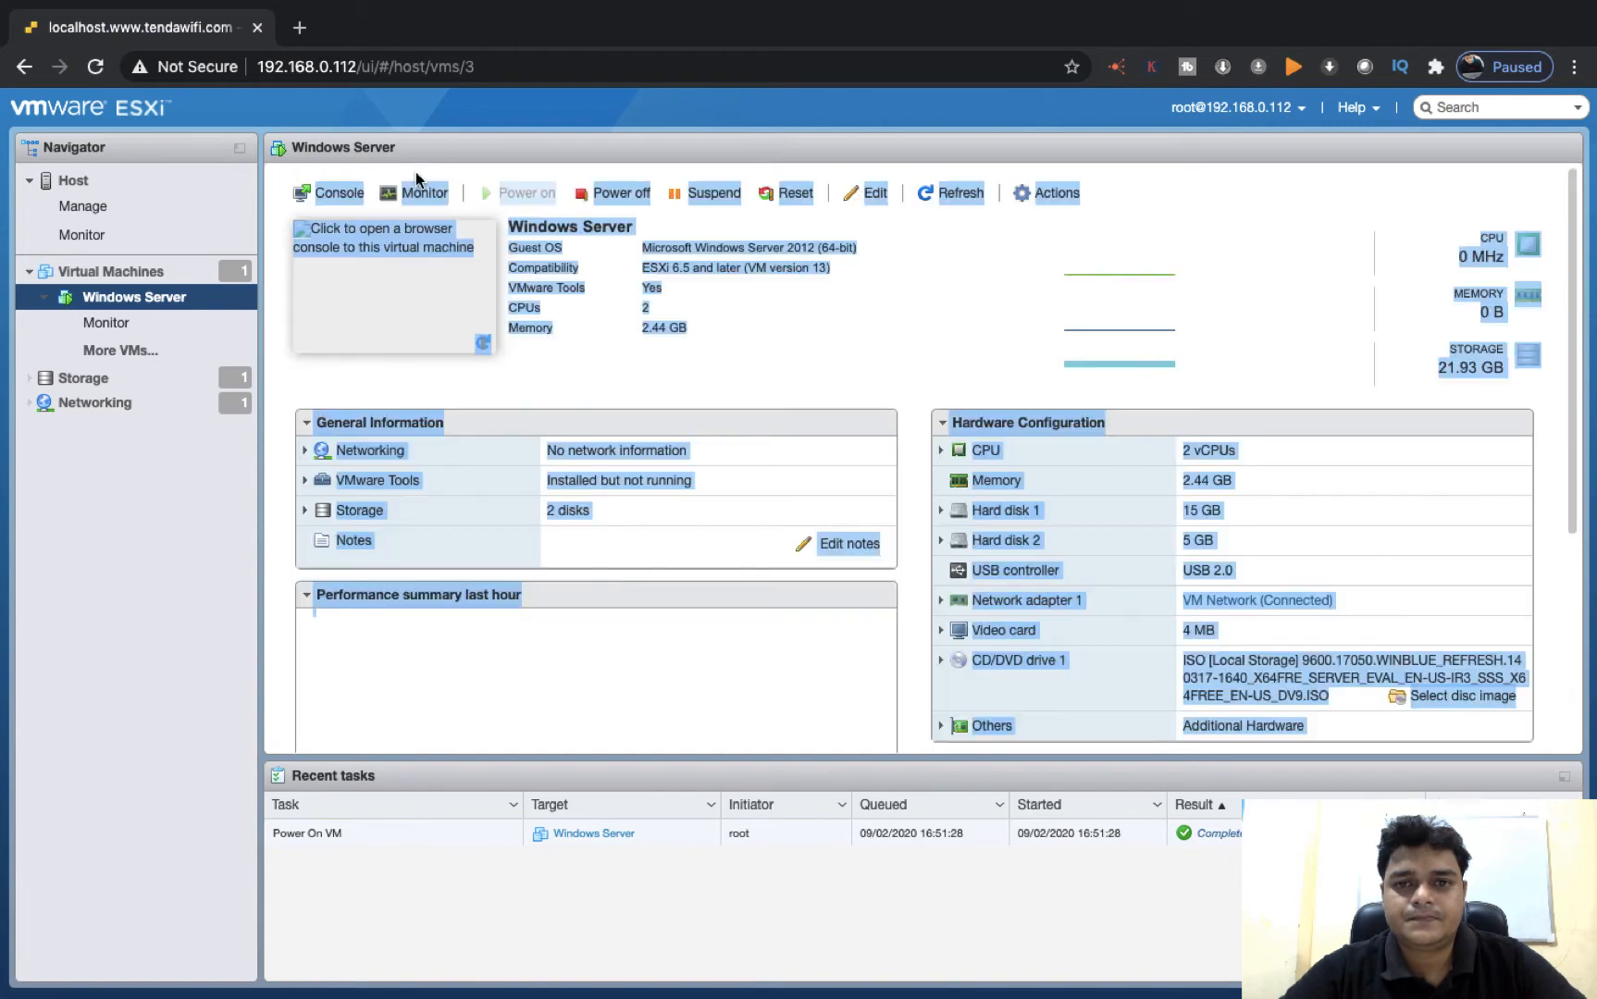
Refresh the Windows Server virtual machine's details in the host client and check its full-screen remote console
left_click(1235, 206)
key("ctrl+Left")
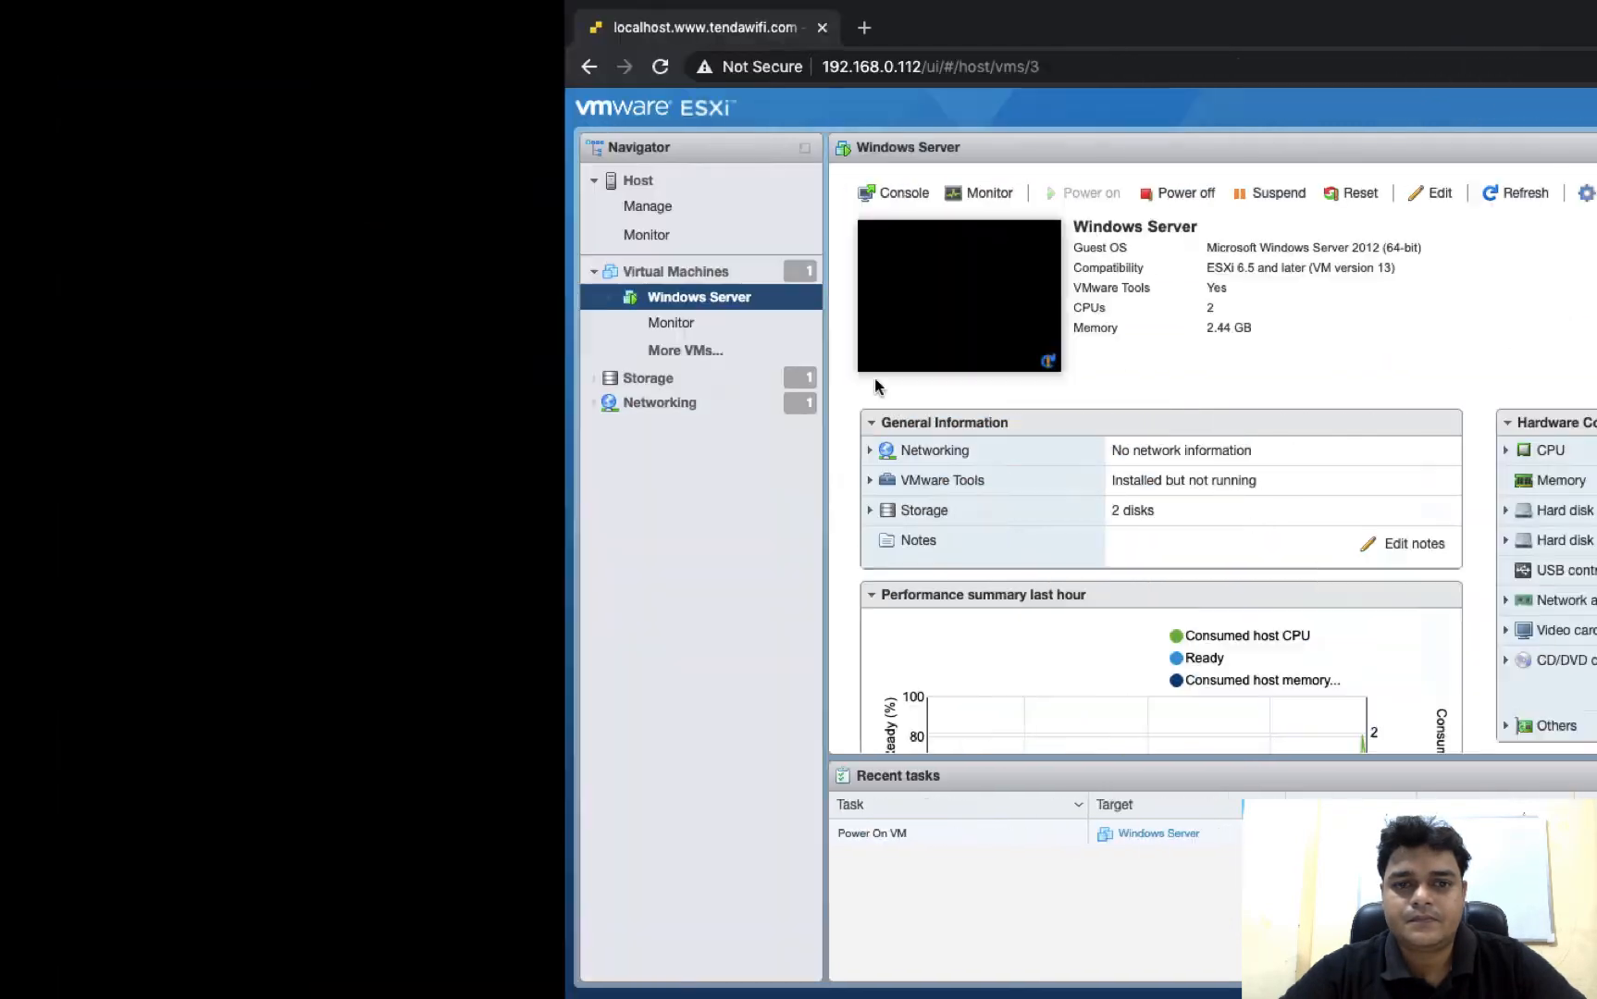
key("ctrl+Right")
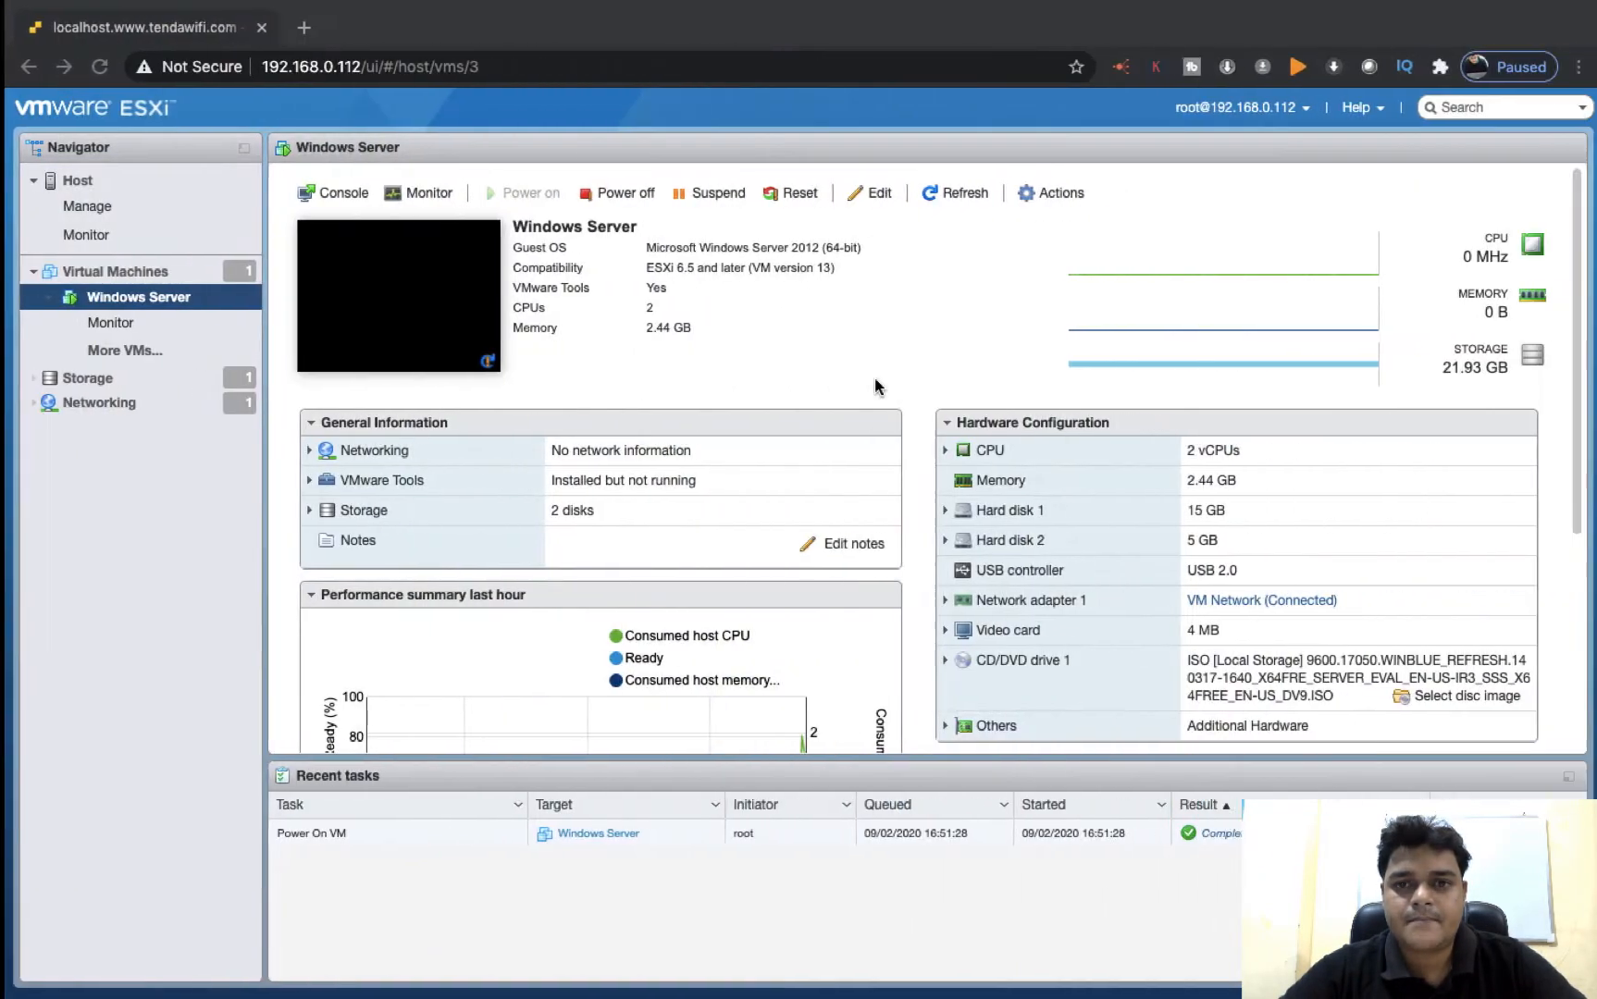
left_click(953, 193)
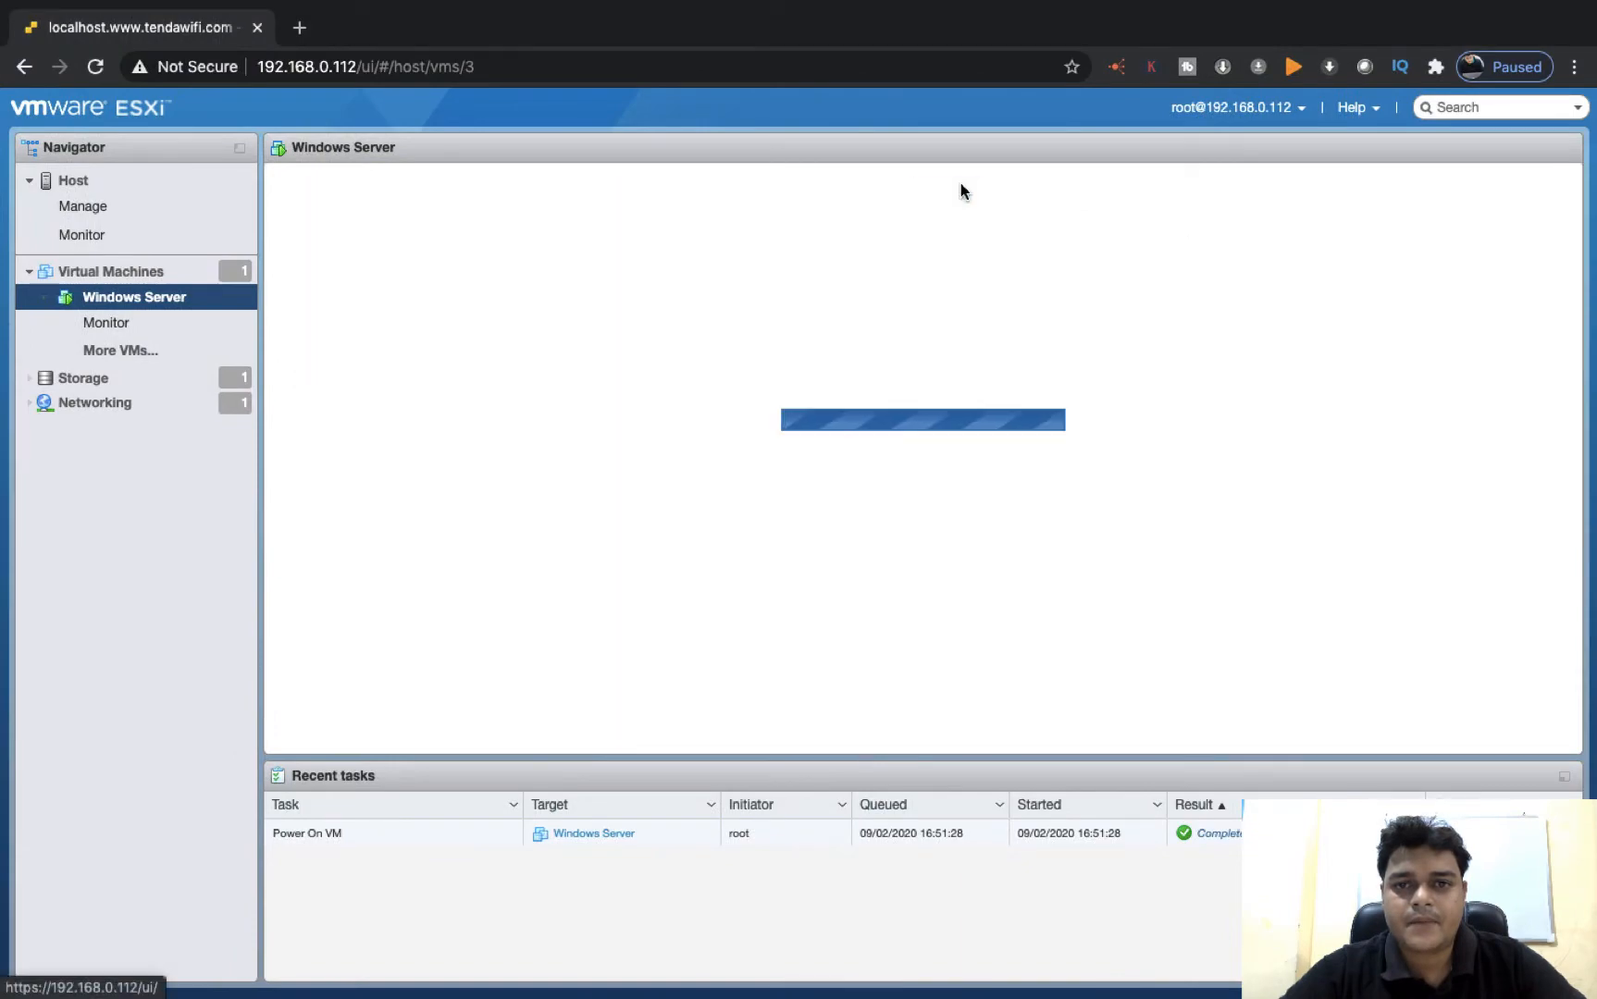
key("ctrl+Left")
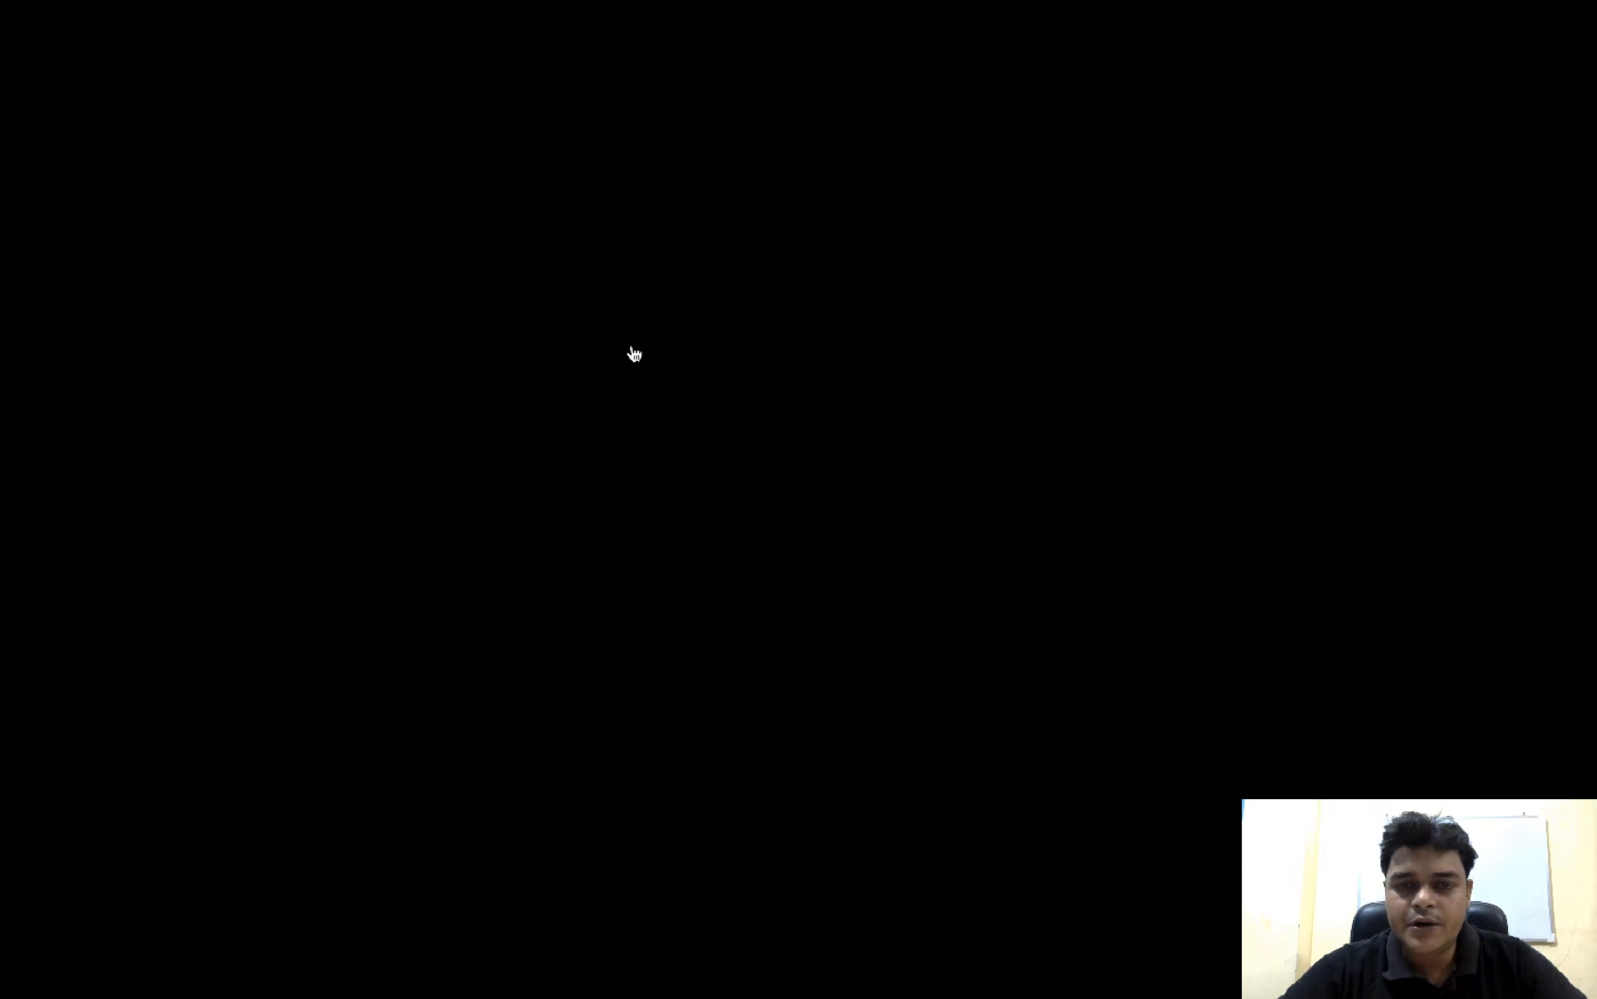
Switch back to the Windows Server 2012 R2 desktop and close the role installation wizard and Server Manager
key("ctrl+Right")
key("ctrl+Right")
key("ctrl+Right")
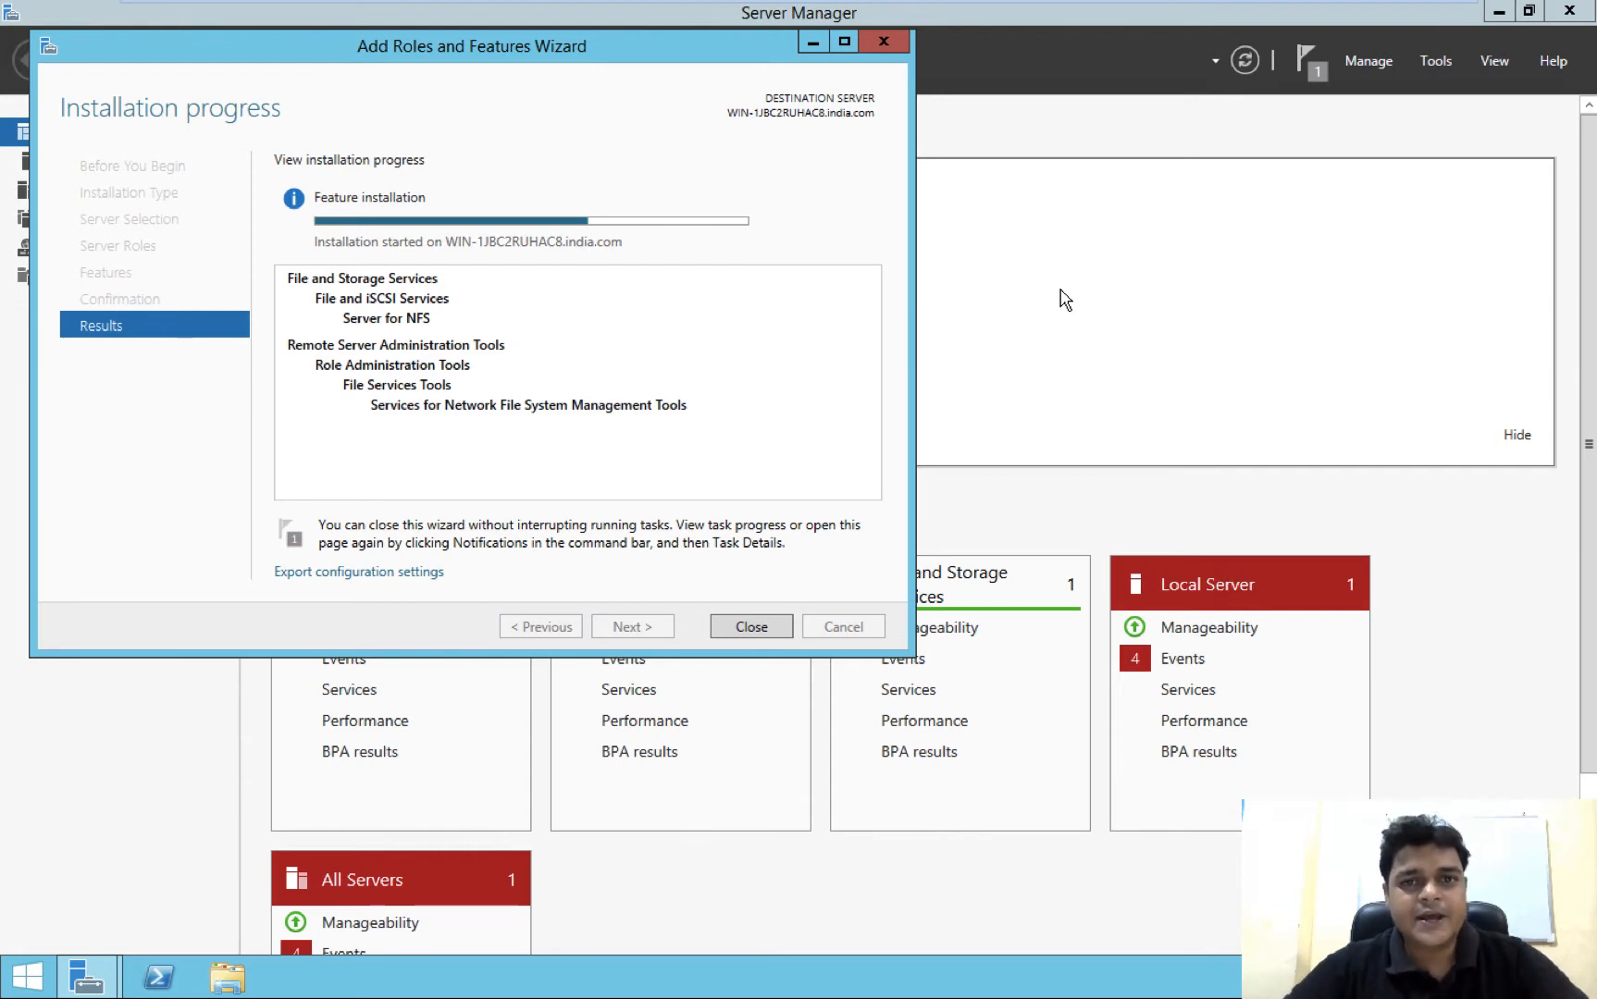
left_click(765, 634)
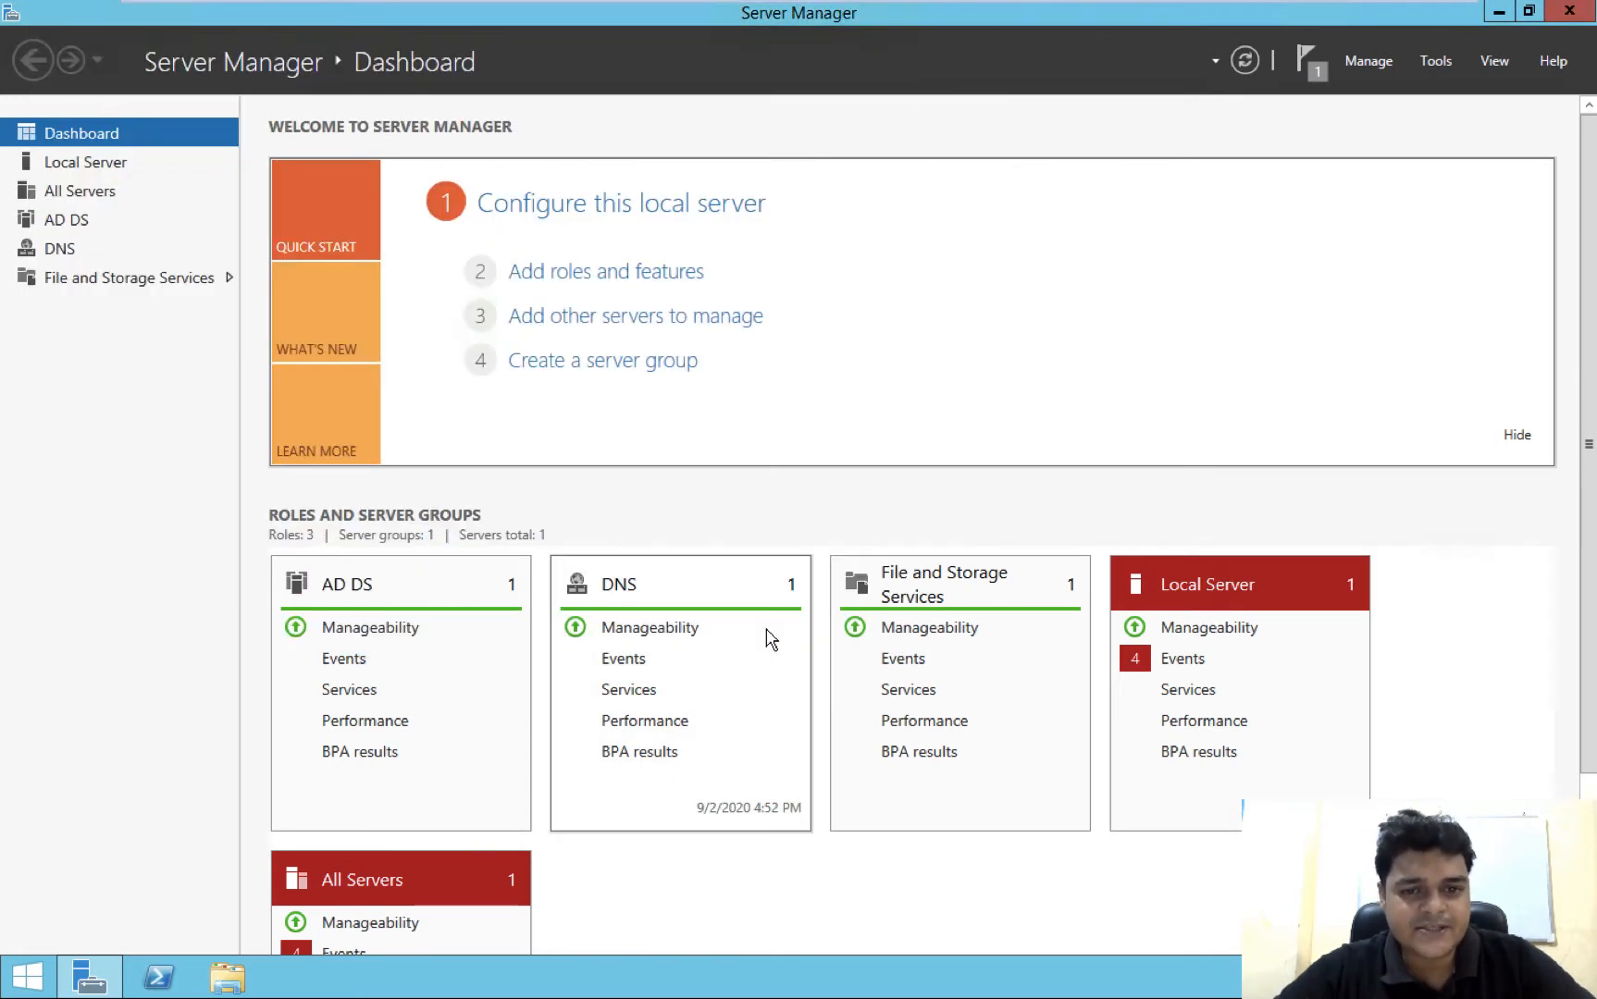
left_click(1570, 12)
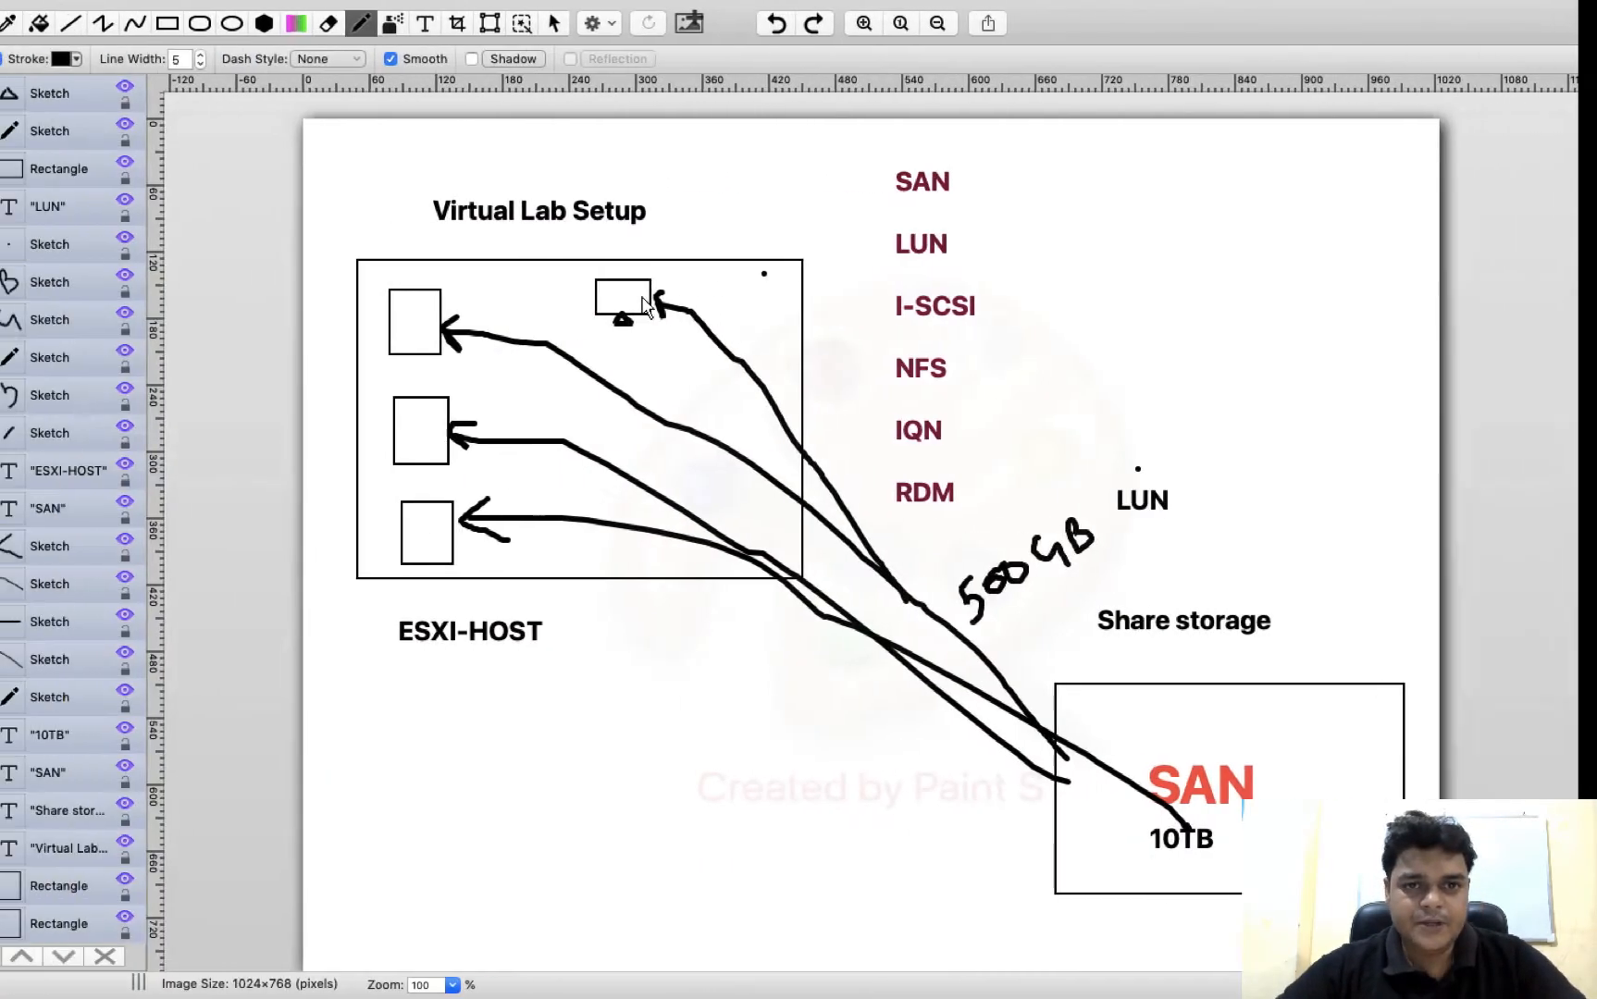
Switch to Paint S and create a new blank 1024×768 pixel drawing
mouse_move(291, 7)
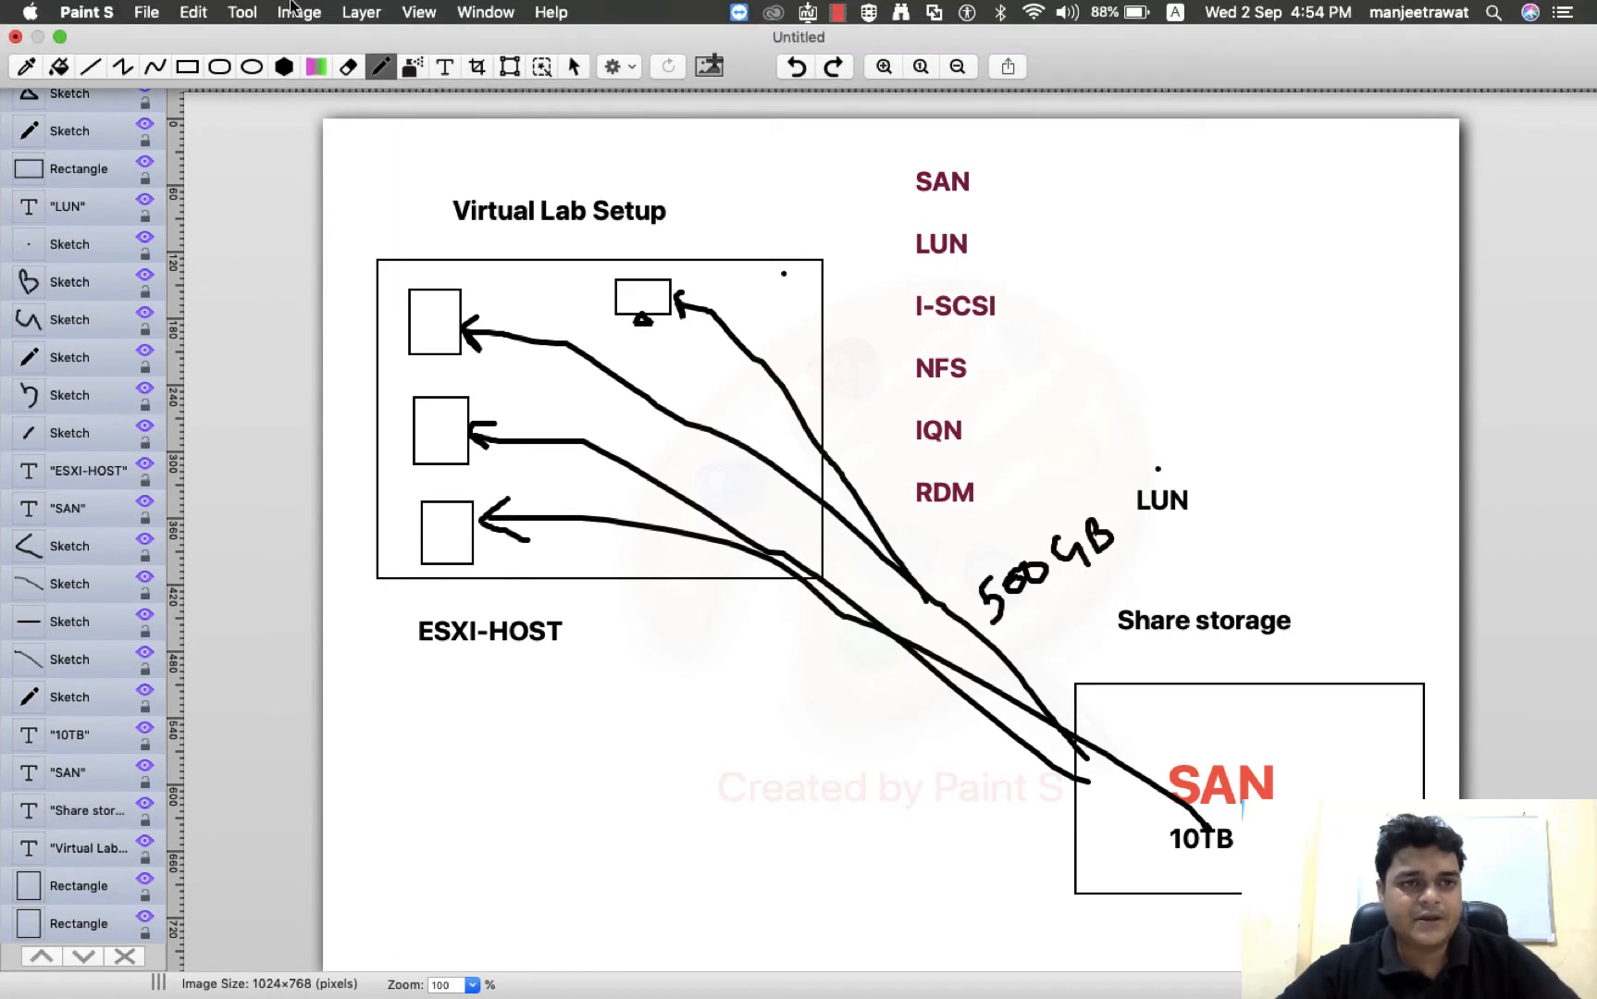
left_click(143, 13)
key("Escape")
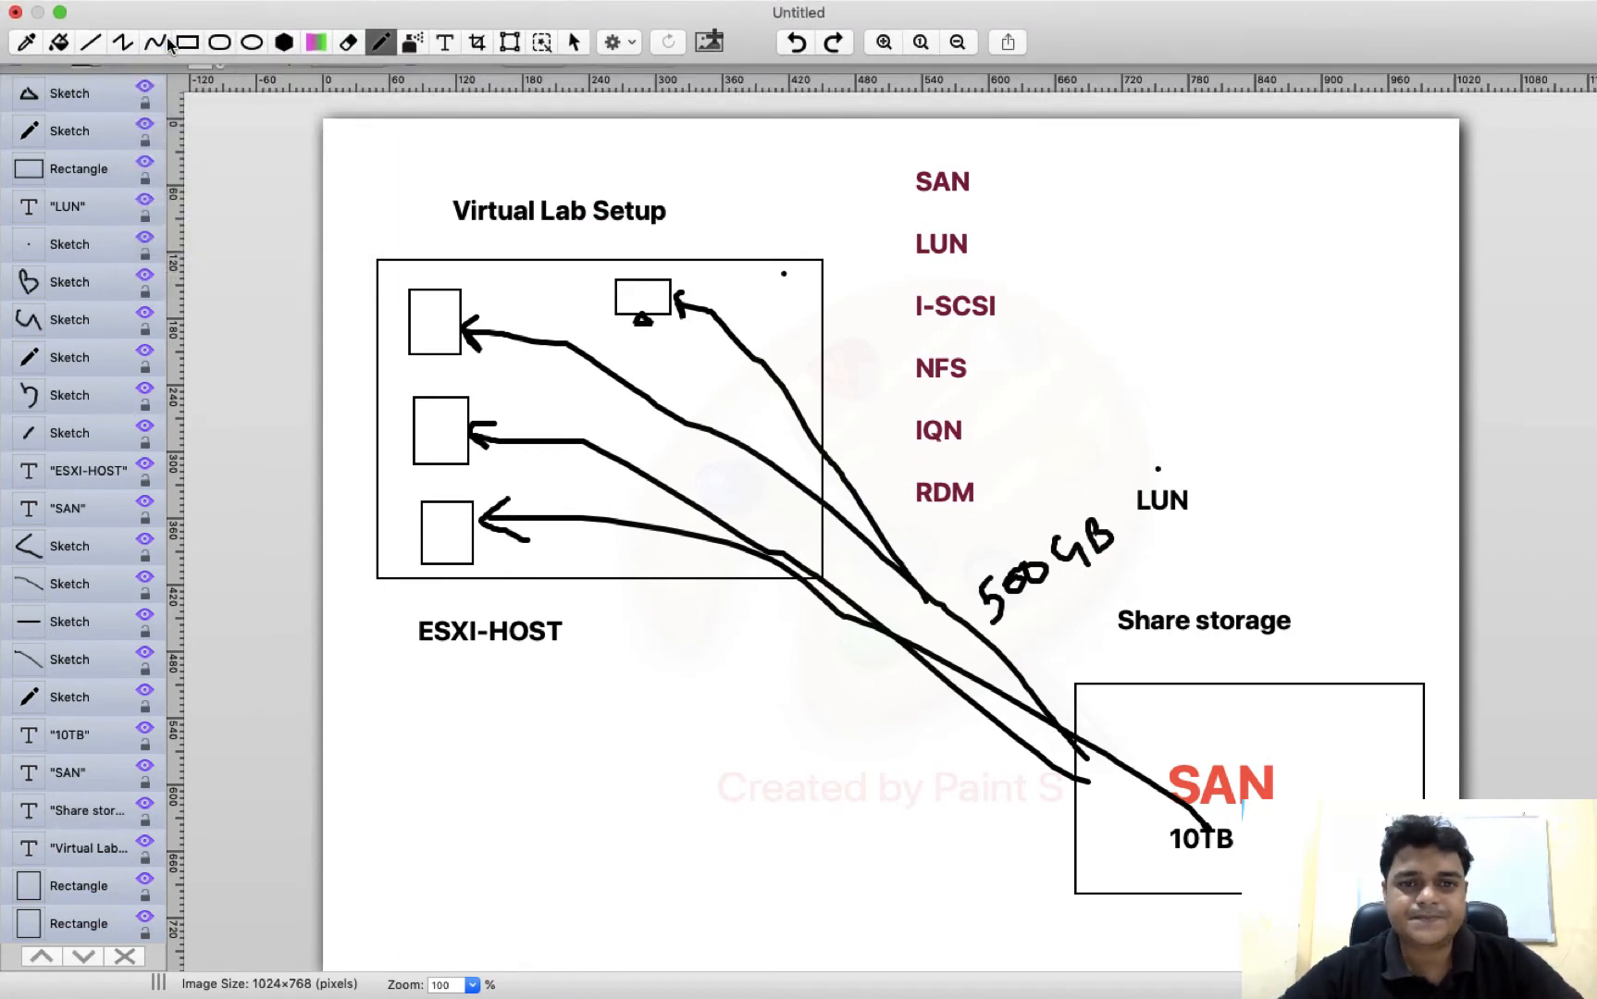
key("super+n")
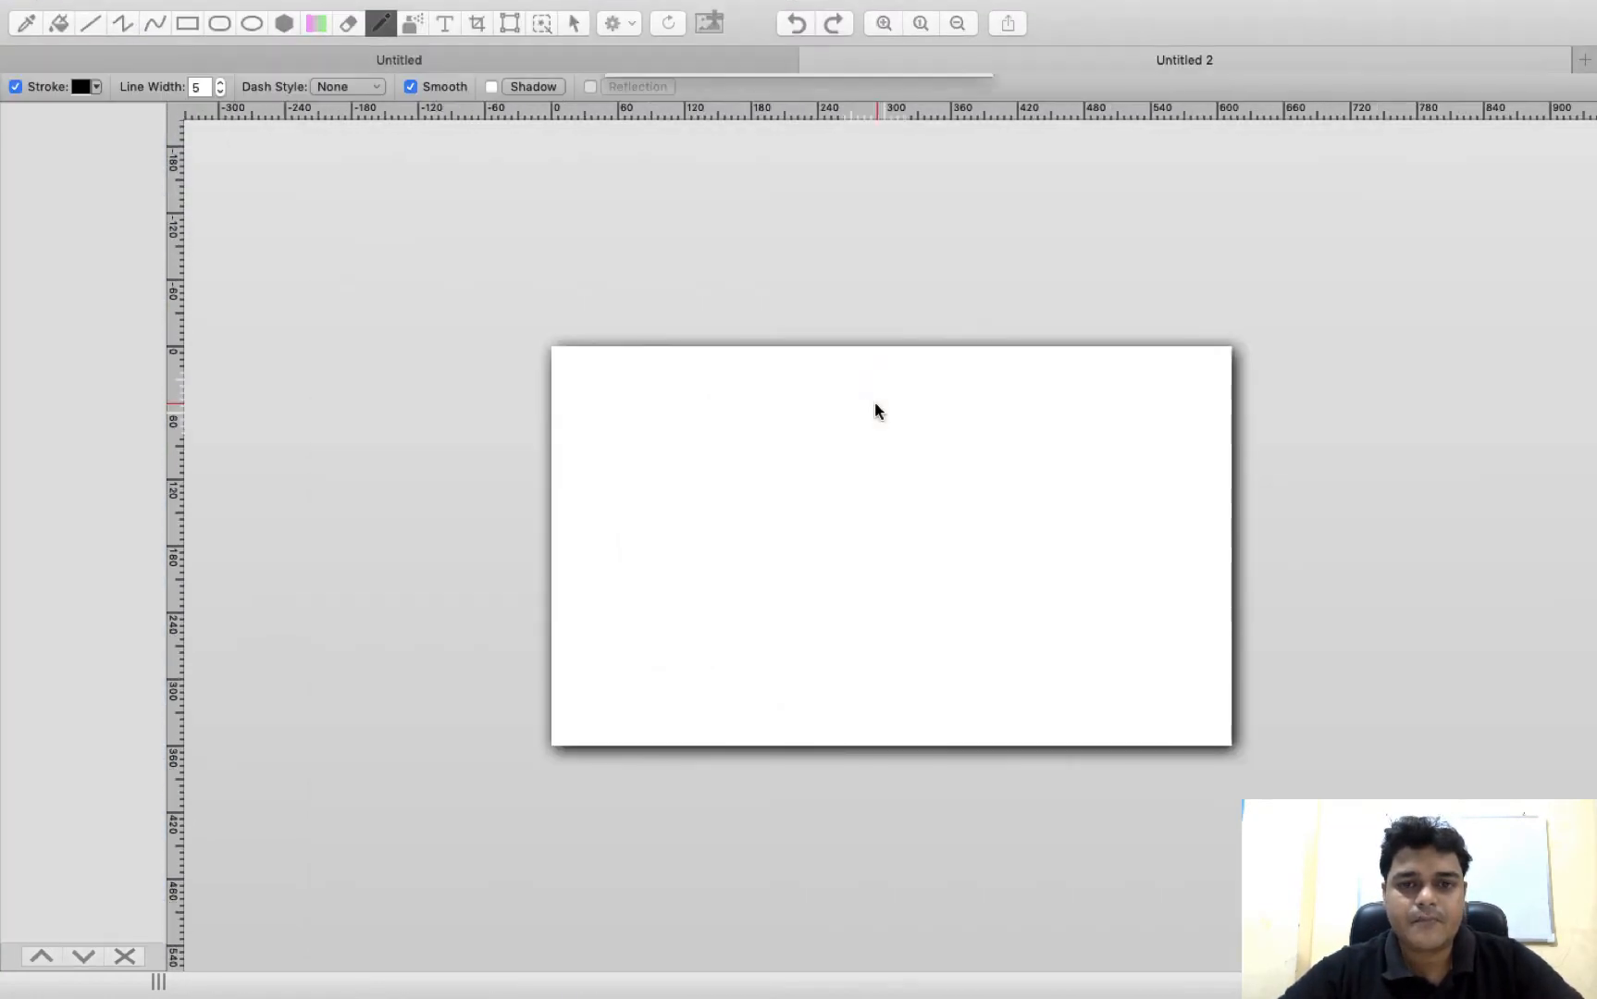
left_click(928, 293)
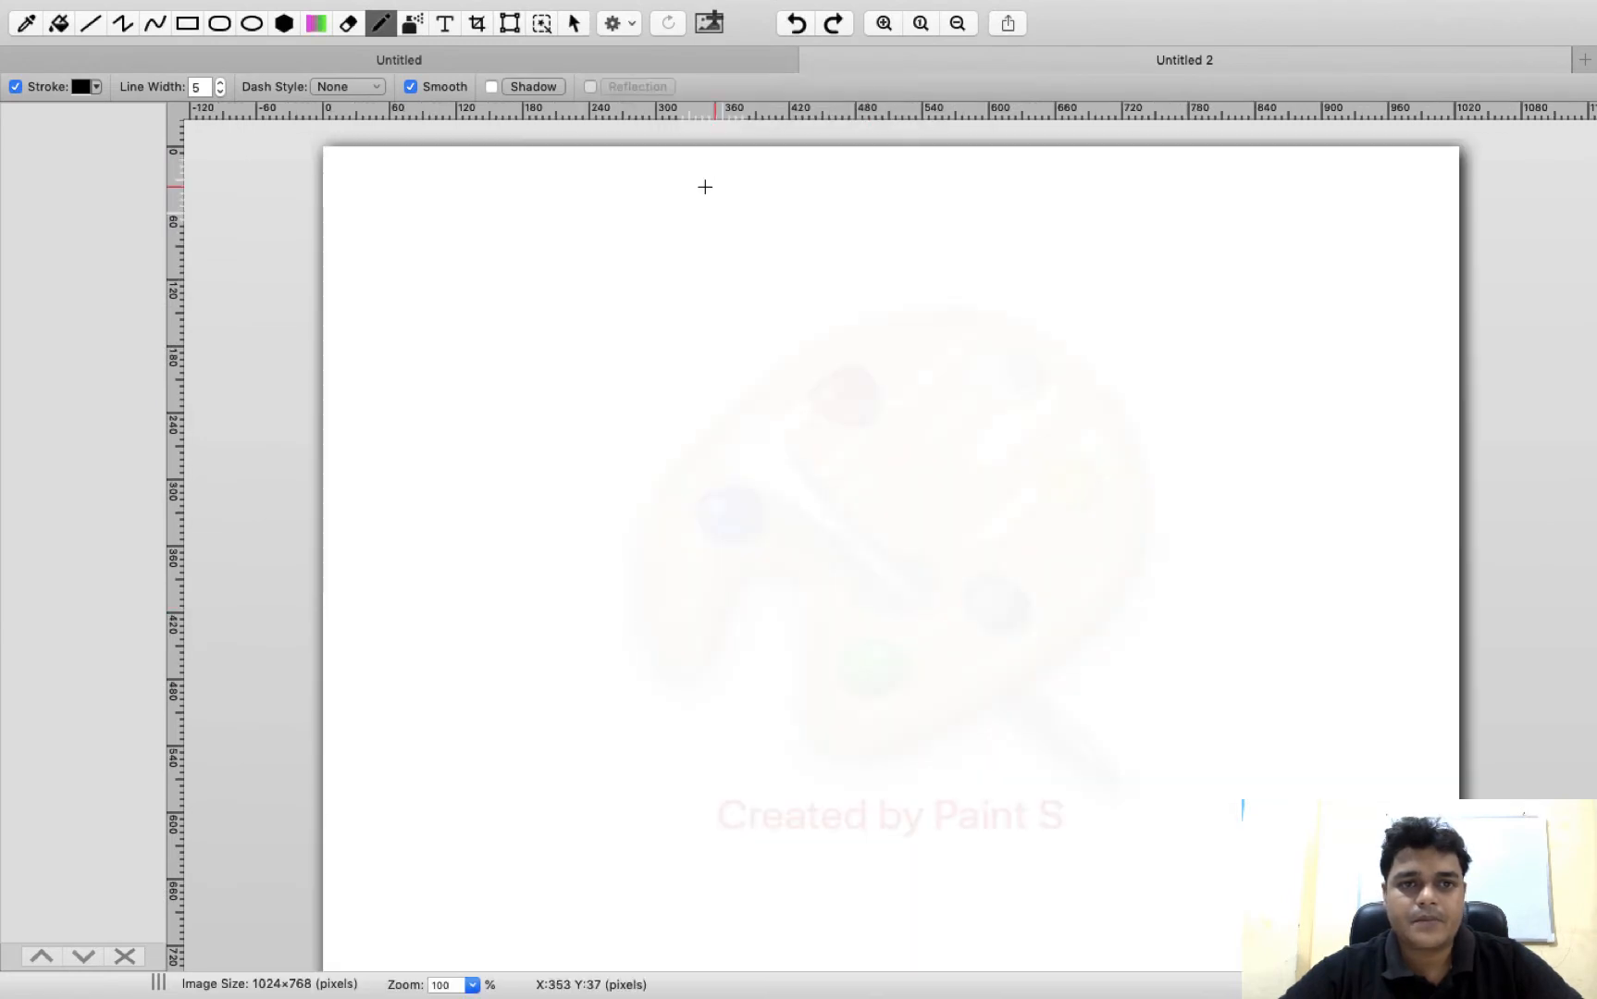
Draw a tall rectangle, a small monitor made of two rectangles above and beside it, and a large rounded rectangle low on the canvas's right side
left_click(198, 25)
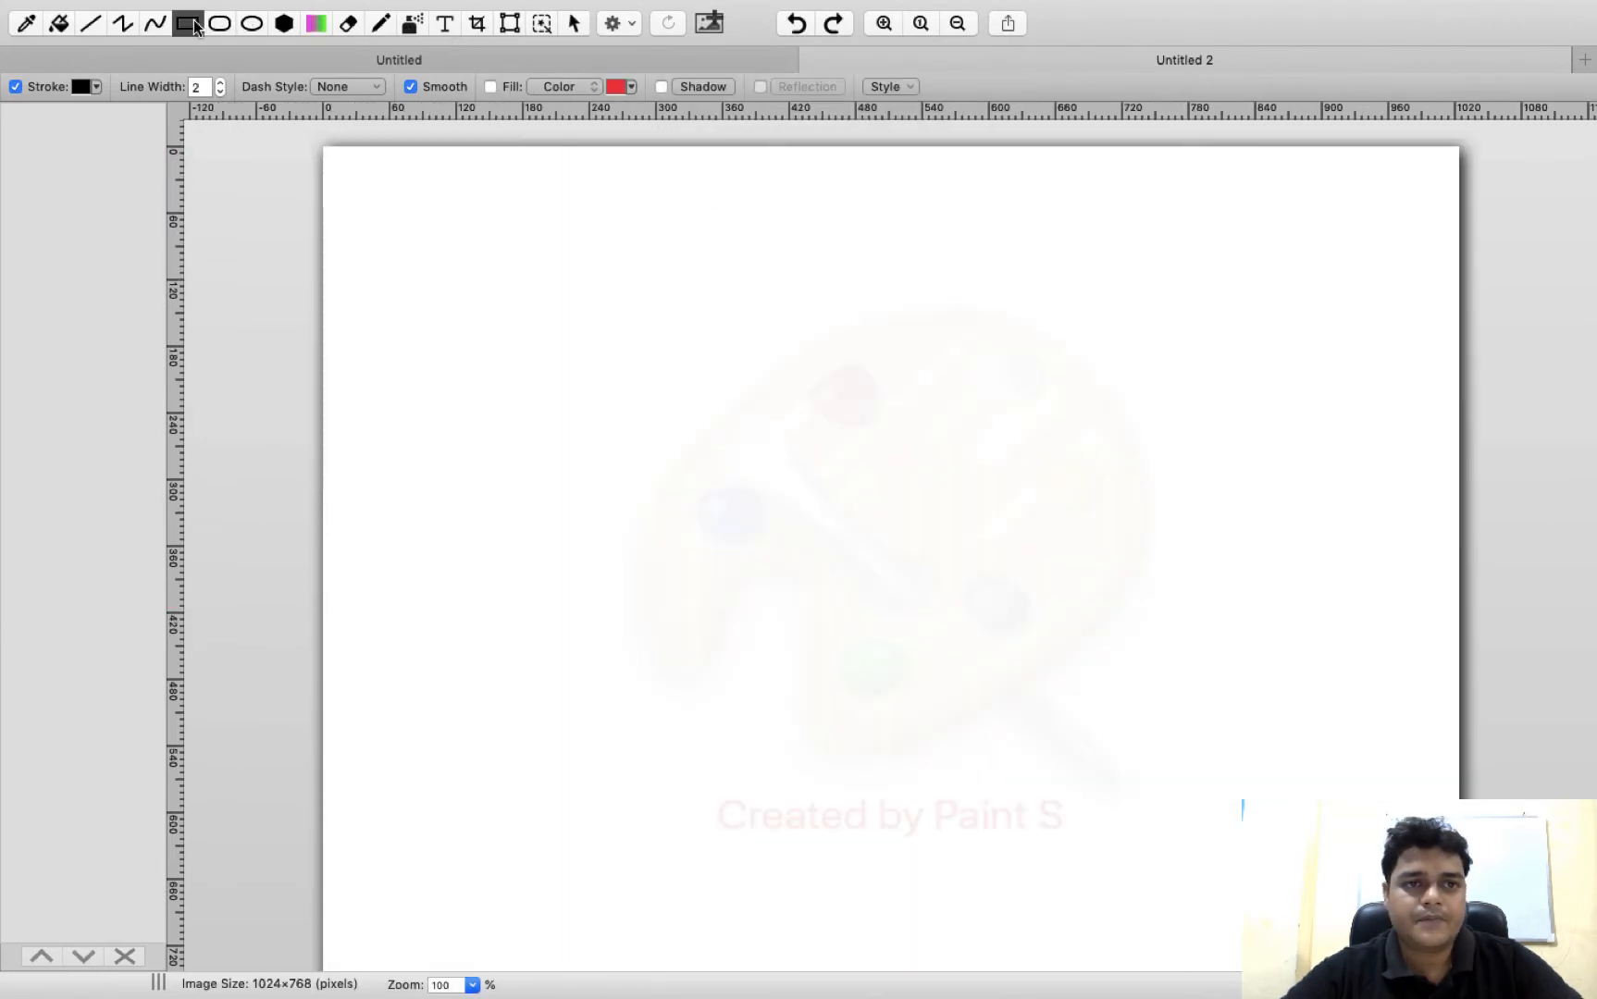
left_click_drag(409, 397, 508, 576)
mouse_move(618, 279)
left_mouse_down()
mouse_move(642, 326)
mouse_move(739, 349)
mouse_move(655, 346)
left_mouse_up()
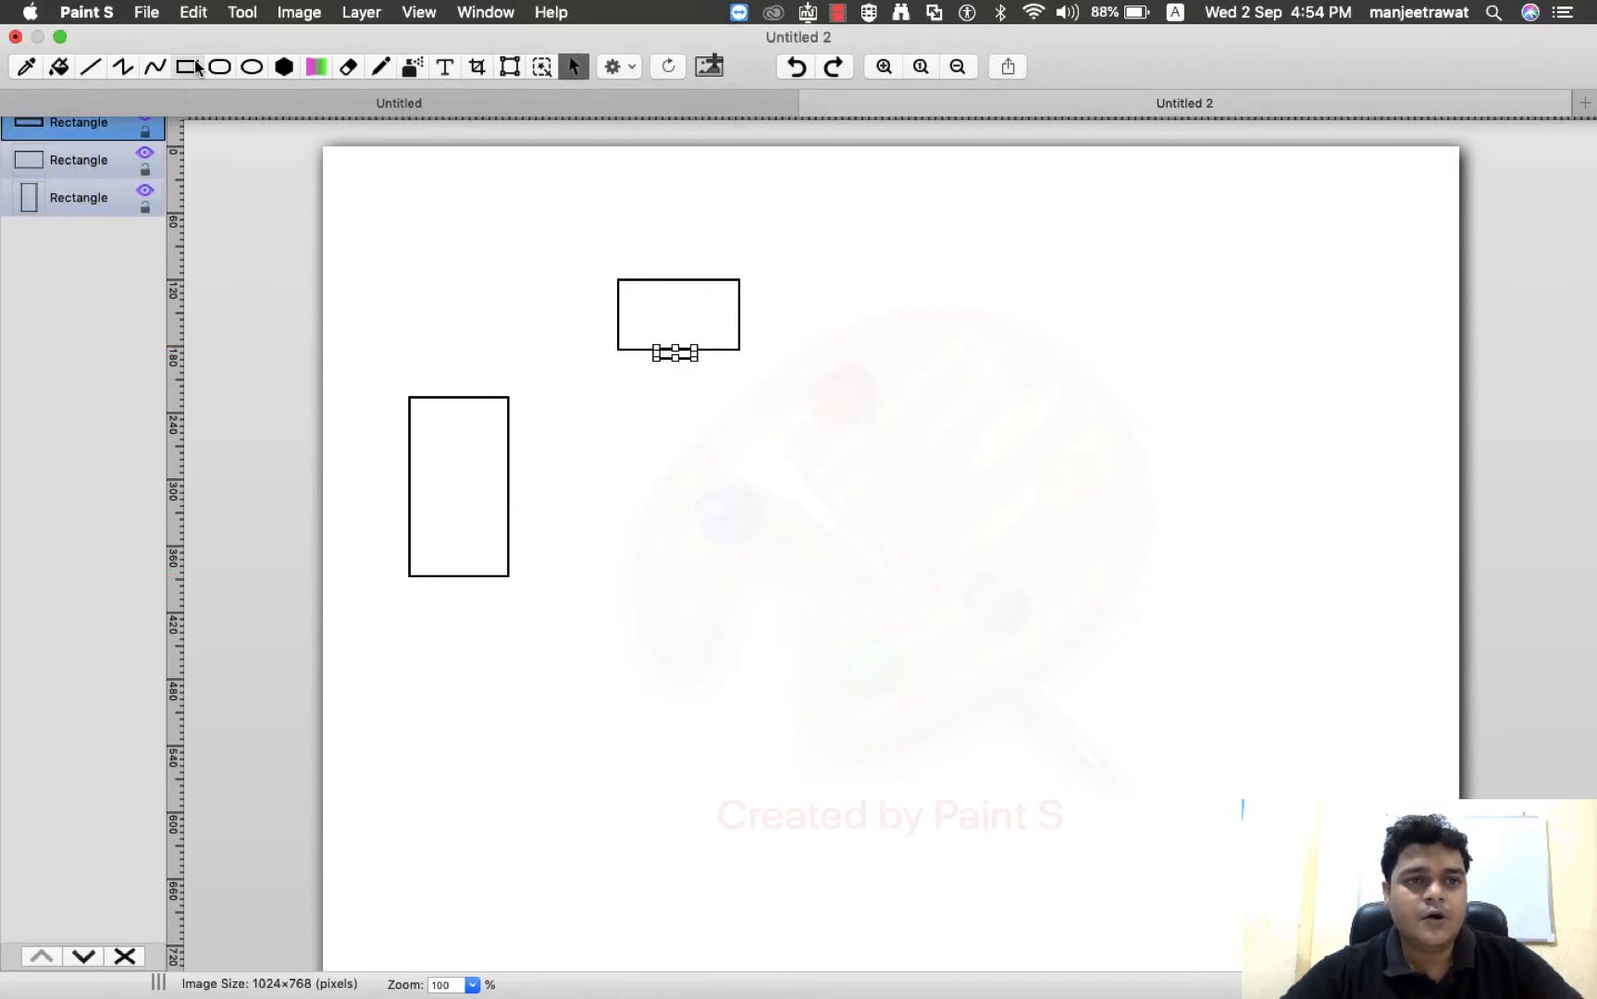
left_click(219, 65)
left_click_drag(1005, 655, 1308, 851)
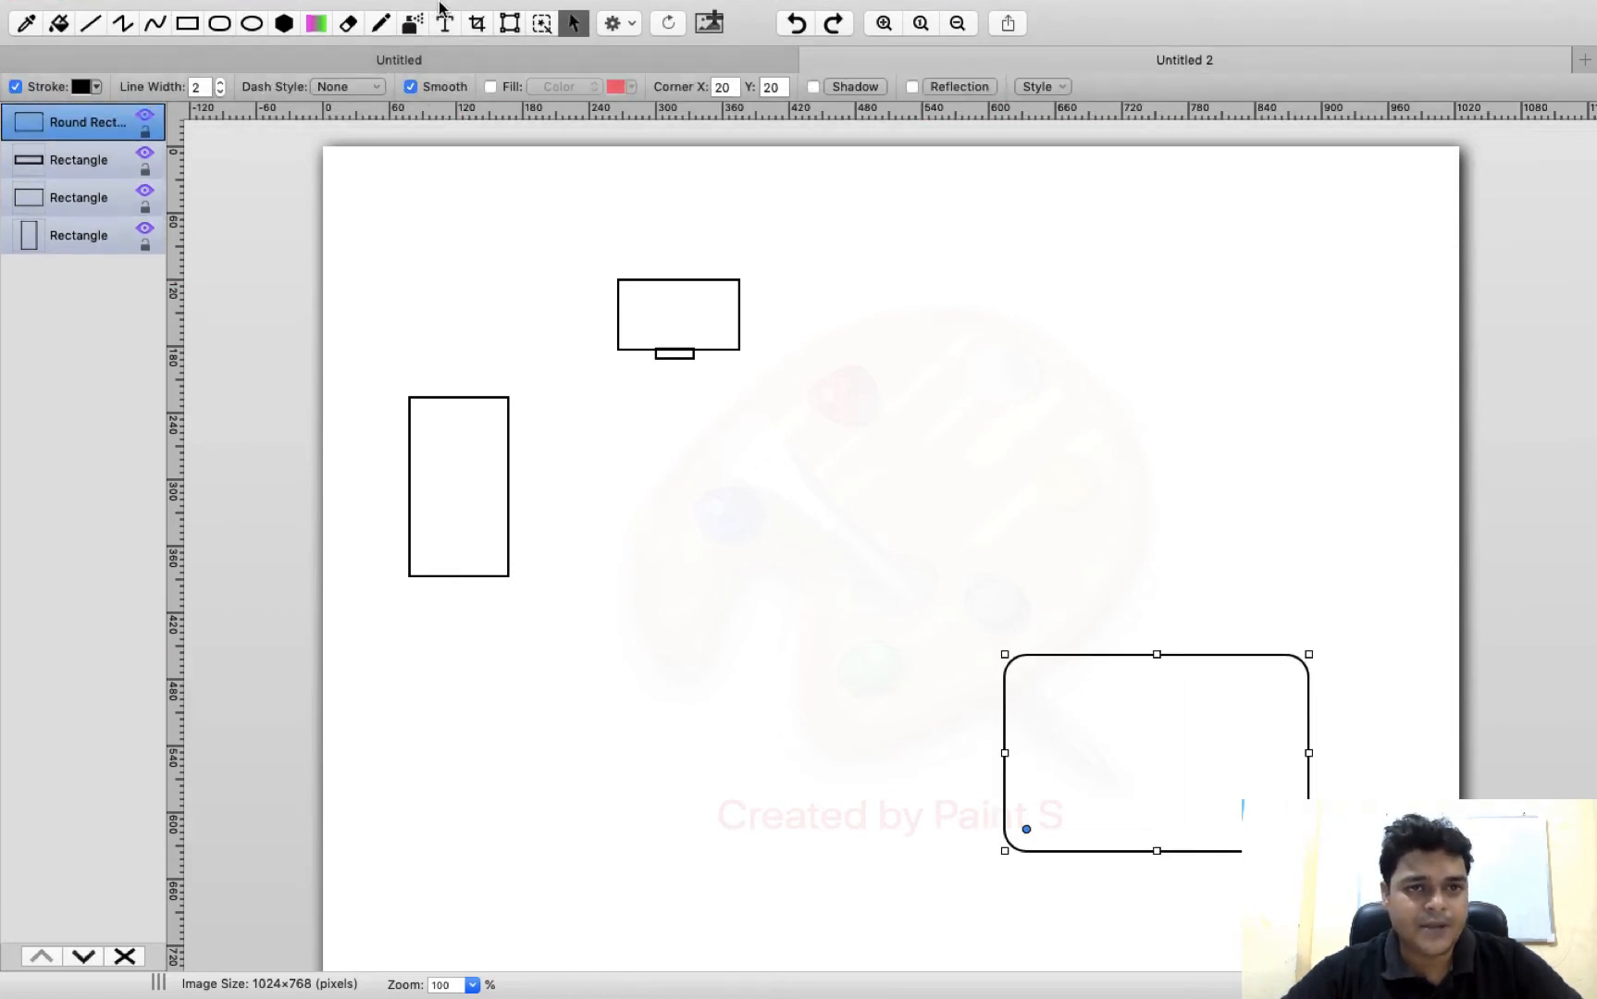
Add the text label "192.168.0.112 esxi" below the tall rectangle
left_click(445, 23)
left_click_drag(383, 598, 649, 667)
type("192.15")
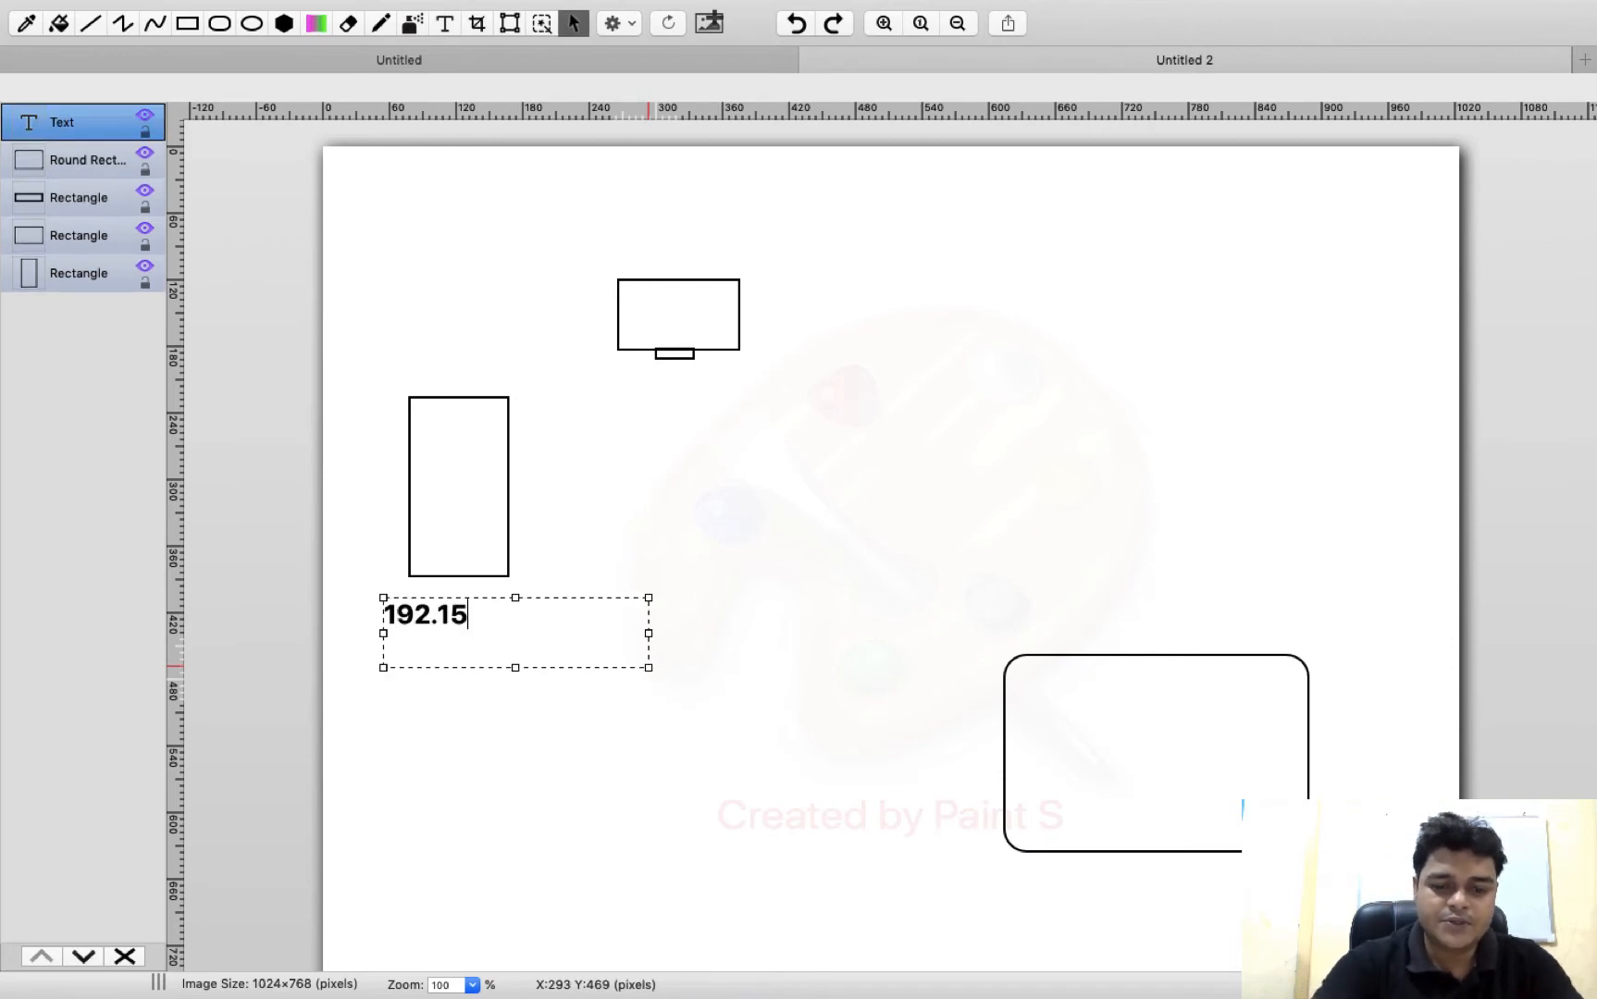
key("BackSpace")
type("68.")
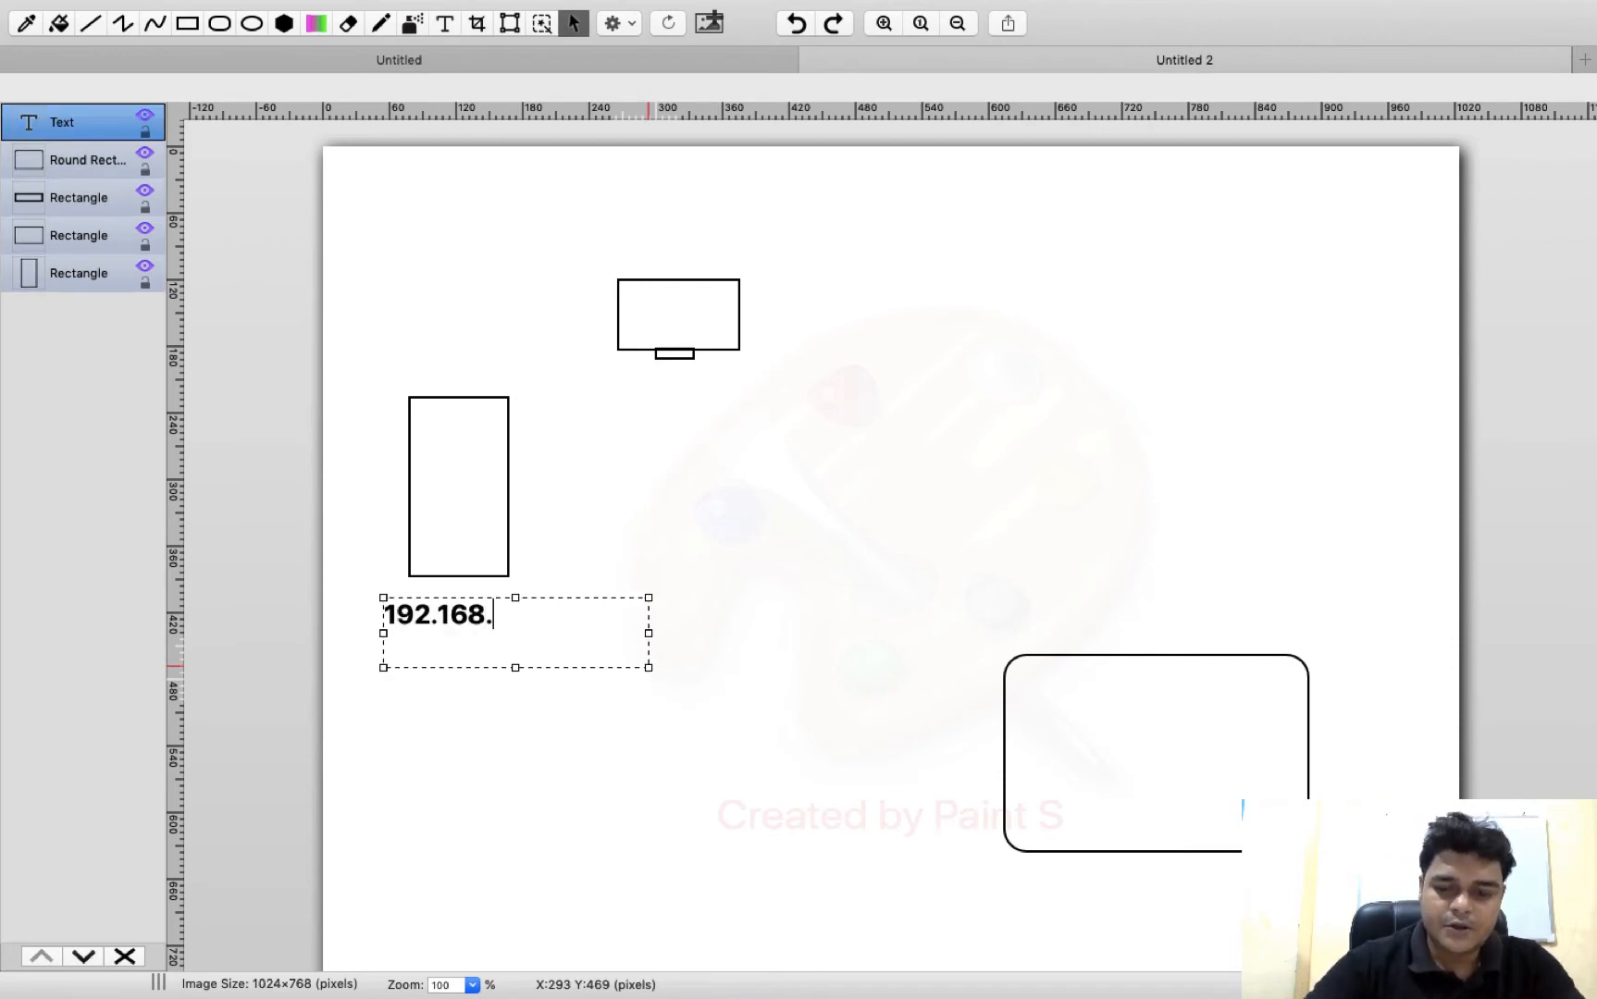
type("0.112 esxi")
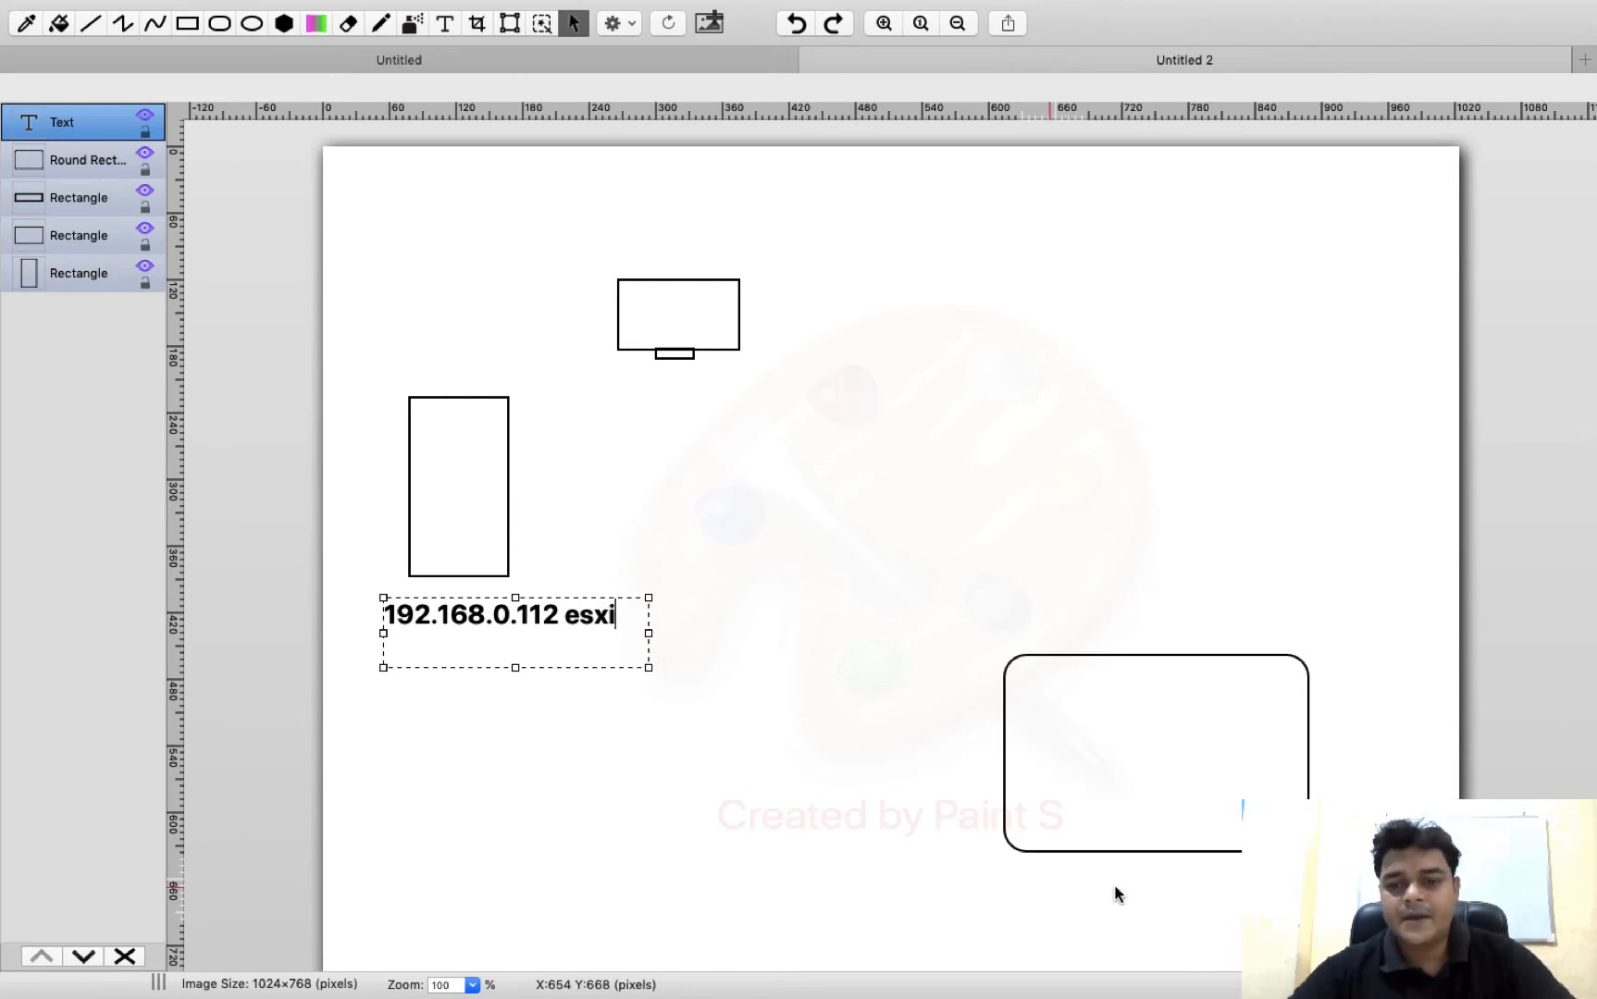
Add a label below the rounded rectangle reading "share-storage :" followed by its IP address, and widen the text box to fit
left_click_drag(1049, 888, 1237, 931)
type("share-storage 1")
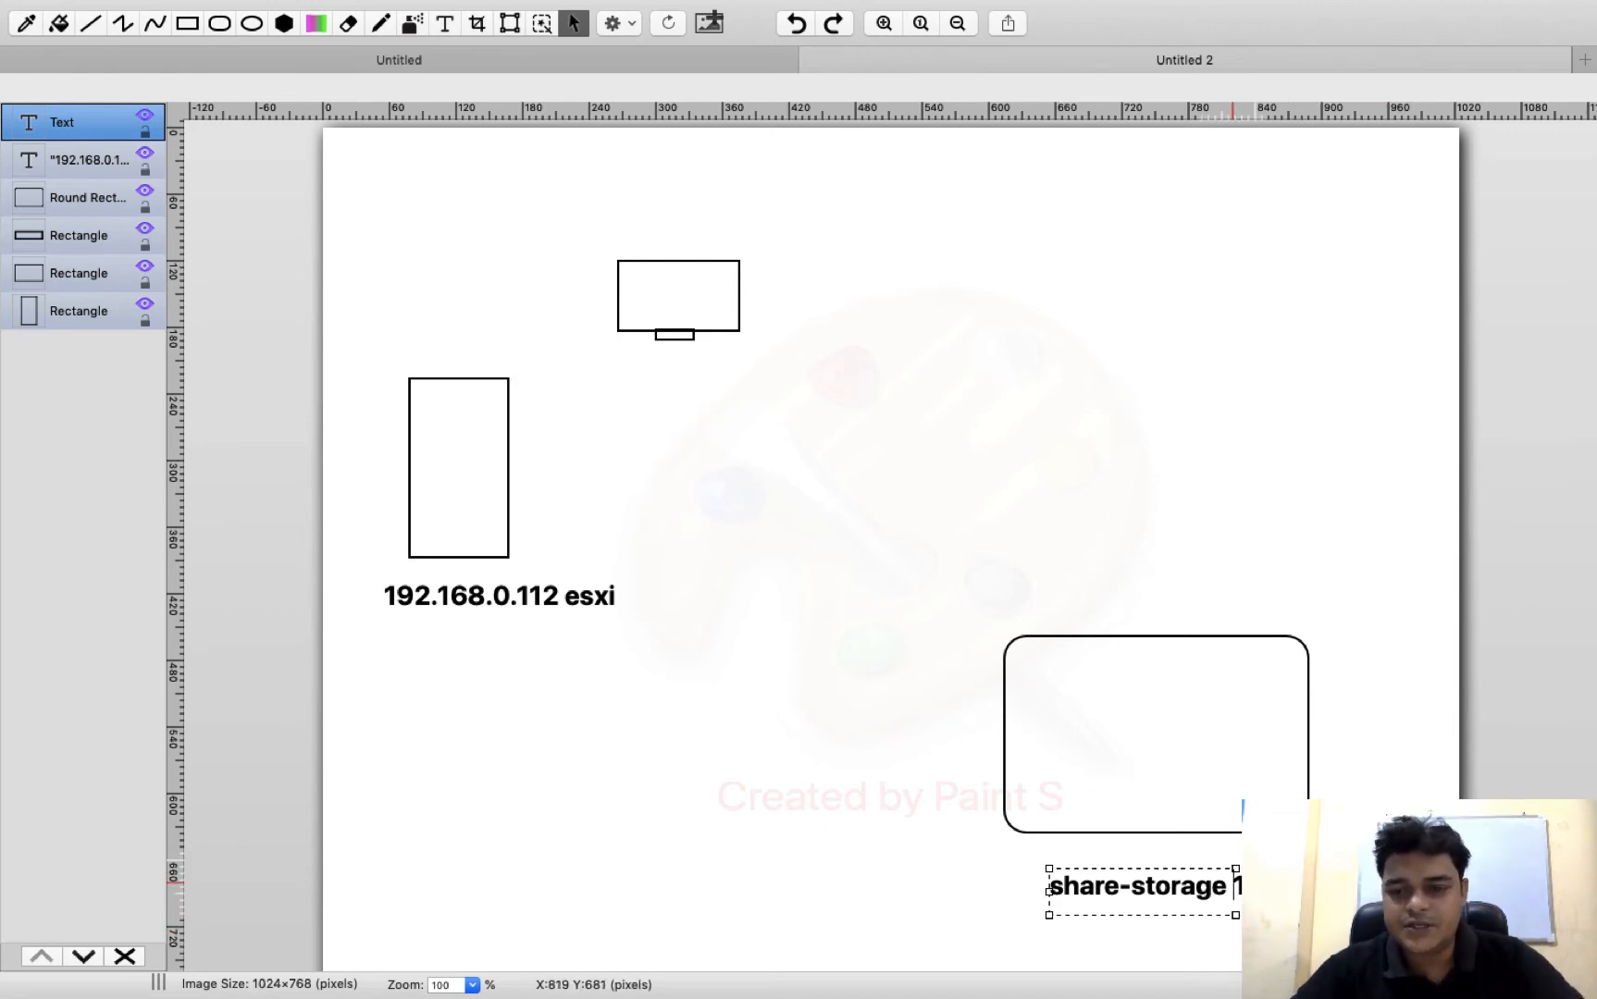
key("BackSpace")
type(":")
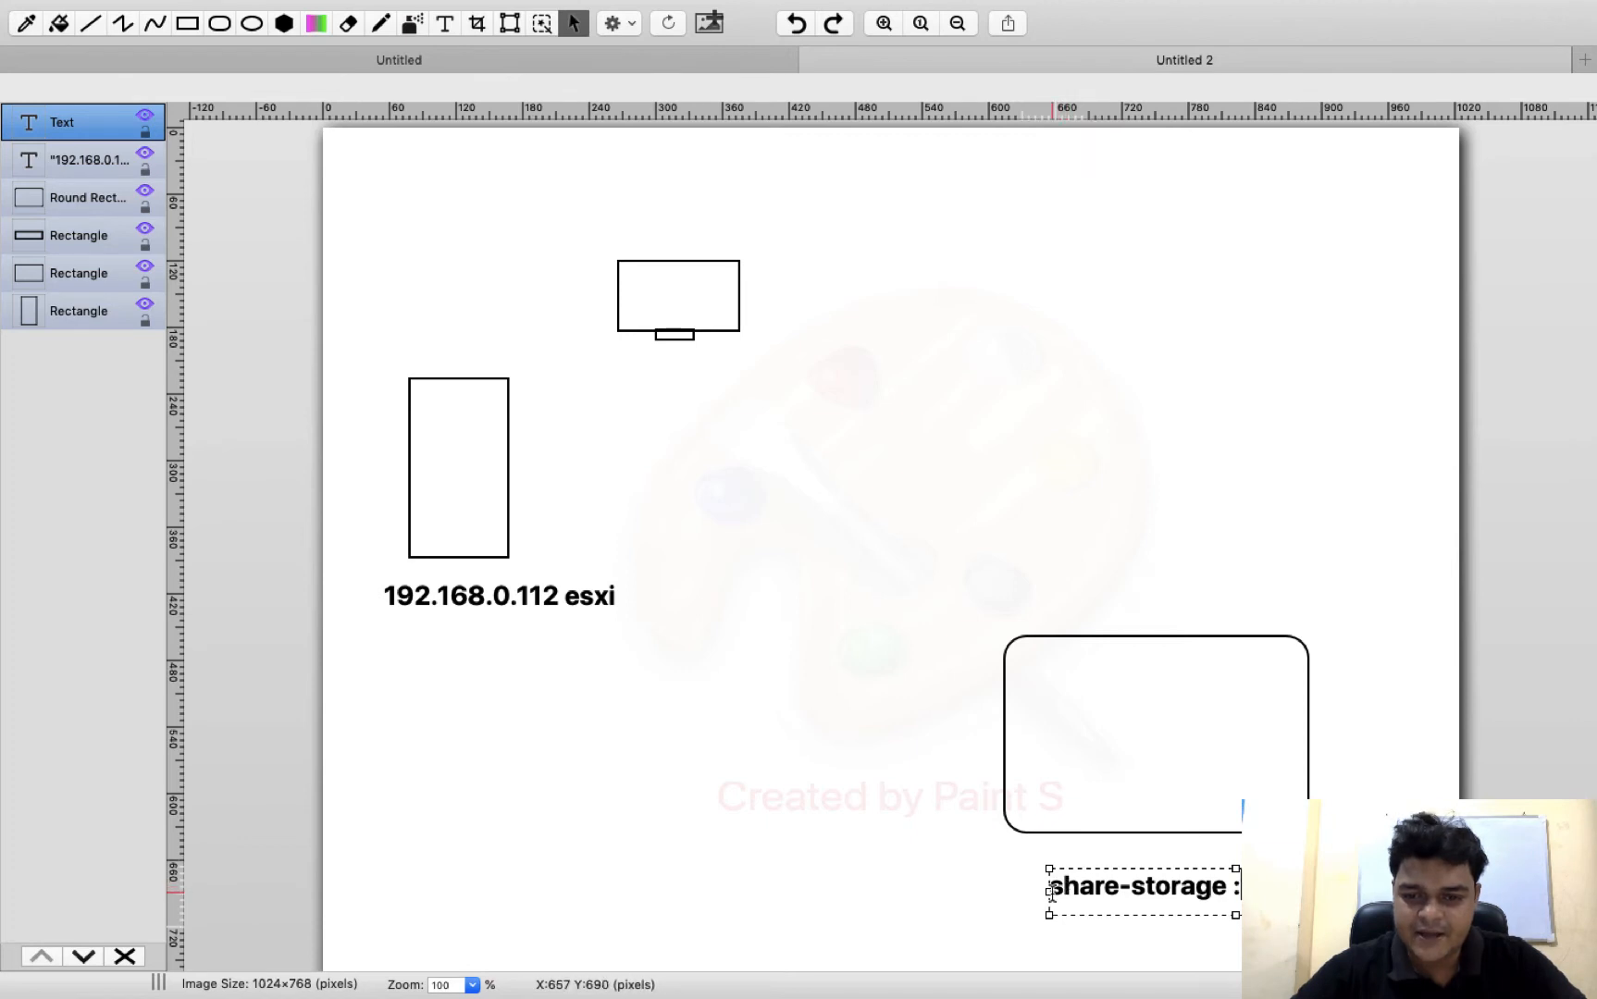
left_click_drag(1047, 891, 966, 892)
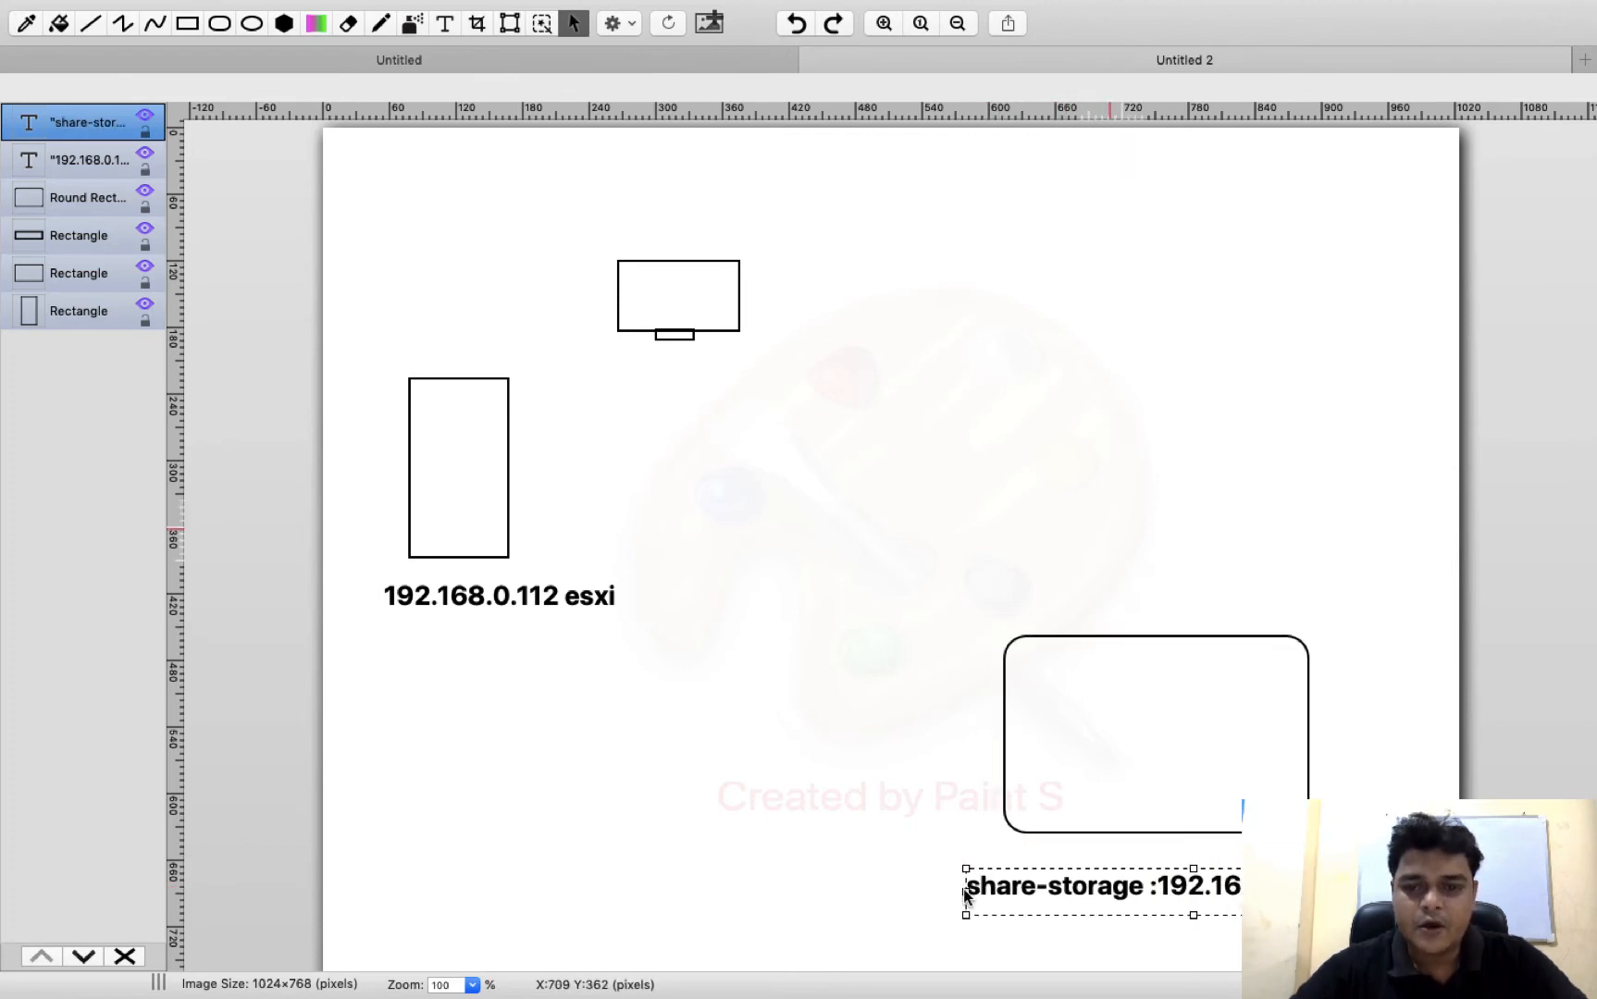
left_click(858, 635)
Sketch freehand arrows from the ESXi box to the monitor and from the storage box to the ESXi box, plus a dashed arrow to the monitor
left_click(380, 23)
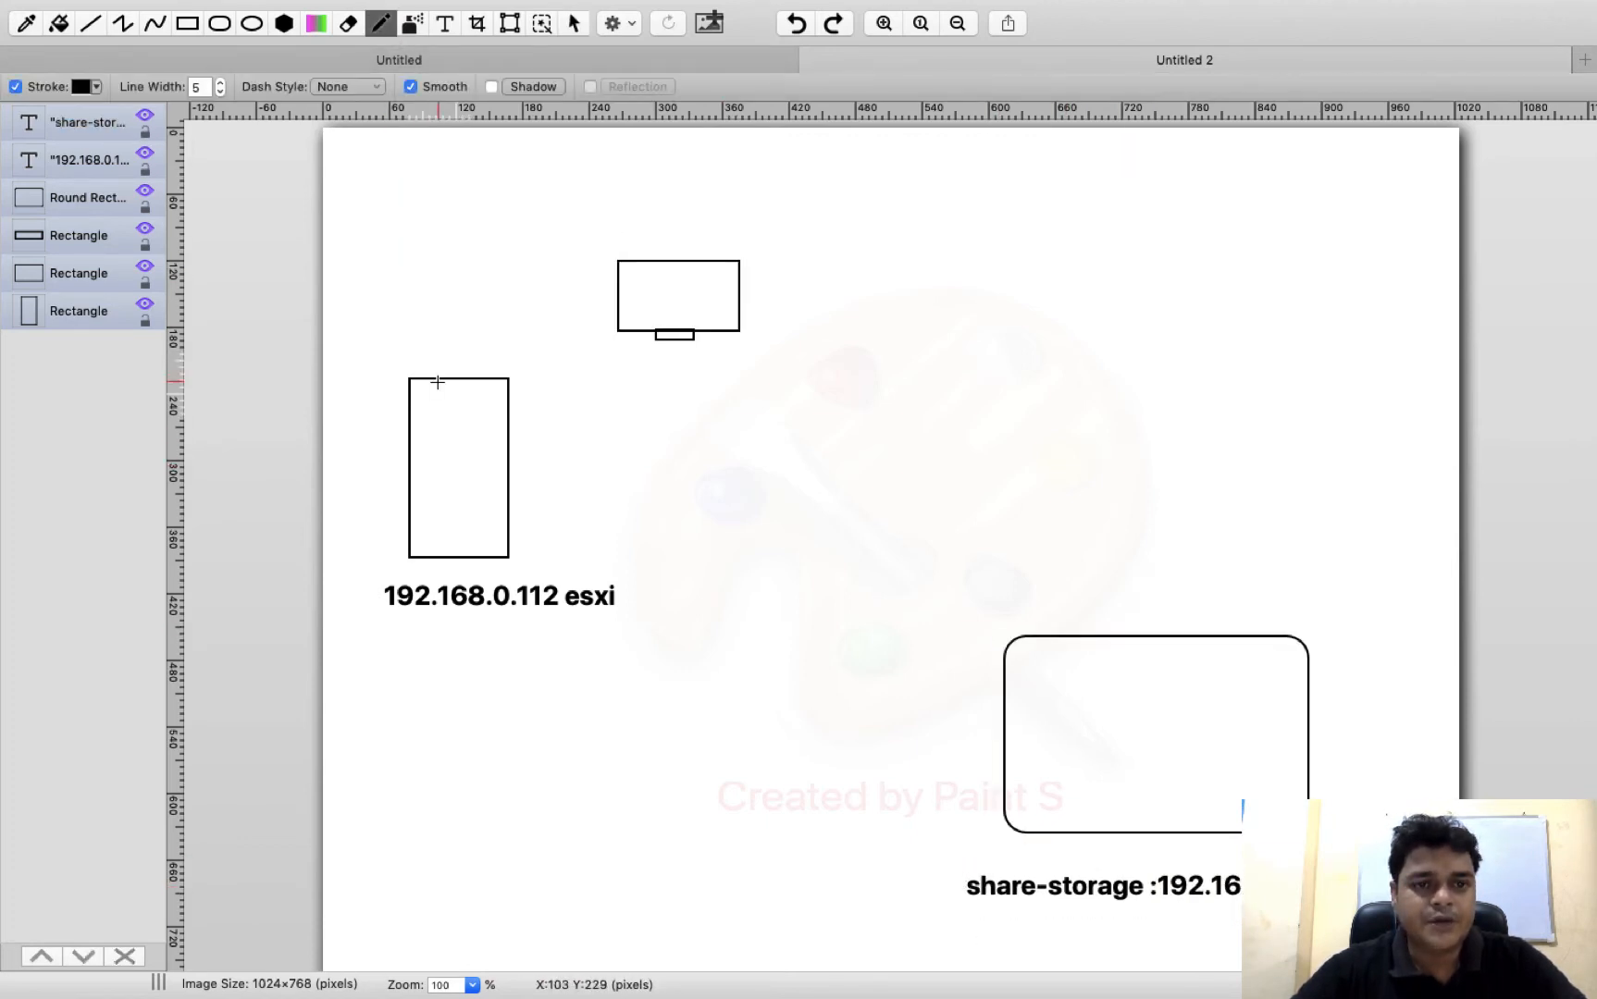
mouse_move(468, 456)
left_mouse_down()
mouse_move(672, 340)
mouse_move(659, 373)
left_mouse_up()
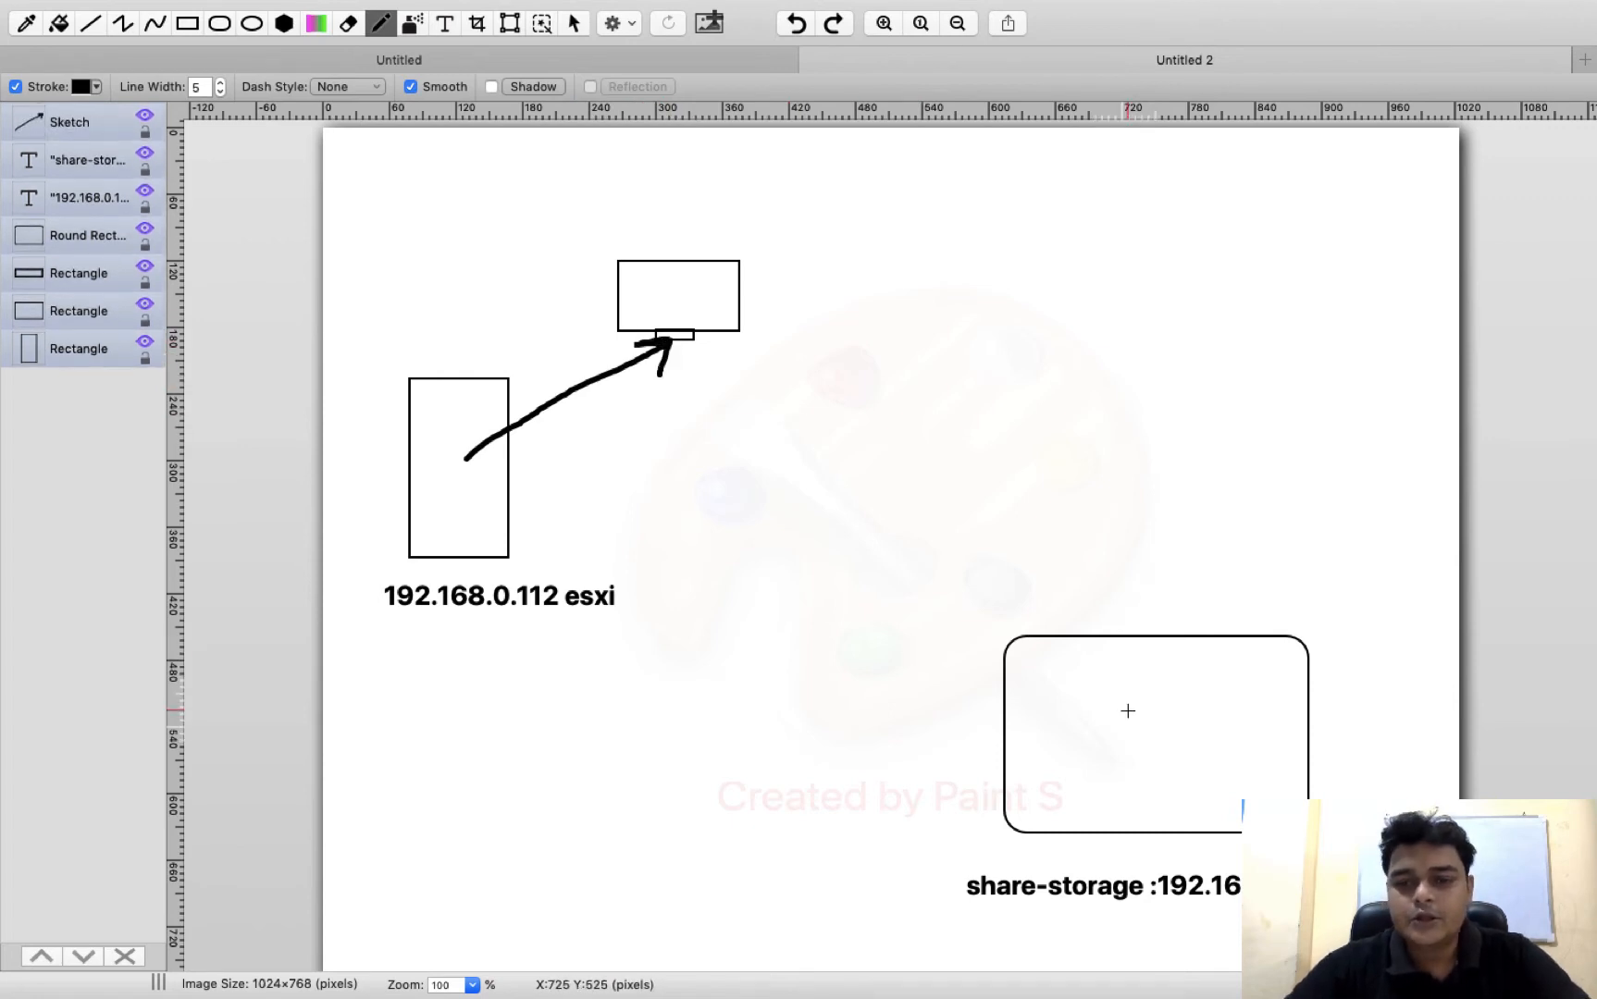
mouse_move(1195, 683)
left_mouse_down()
mouse_move(1162, 546)
mouse_move(611, 516)
mouse_move(485, 514)
mouse_move(480, 529)
mouse_move(483, 494)
mouse_move(430, 424)
mouse_move(442, 390)
mouse_move(496, 313)
mouse_move(612, 292)
mouse_move(597, 276)
mouse_move(599, 317)
left_mouse_up()
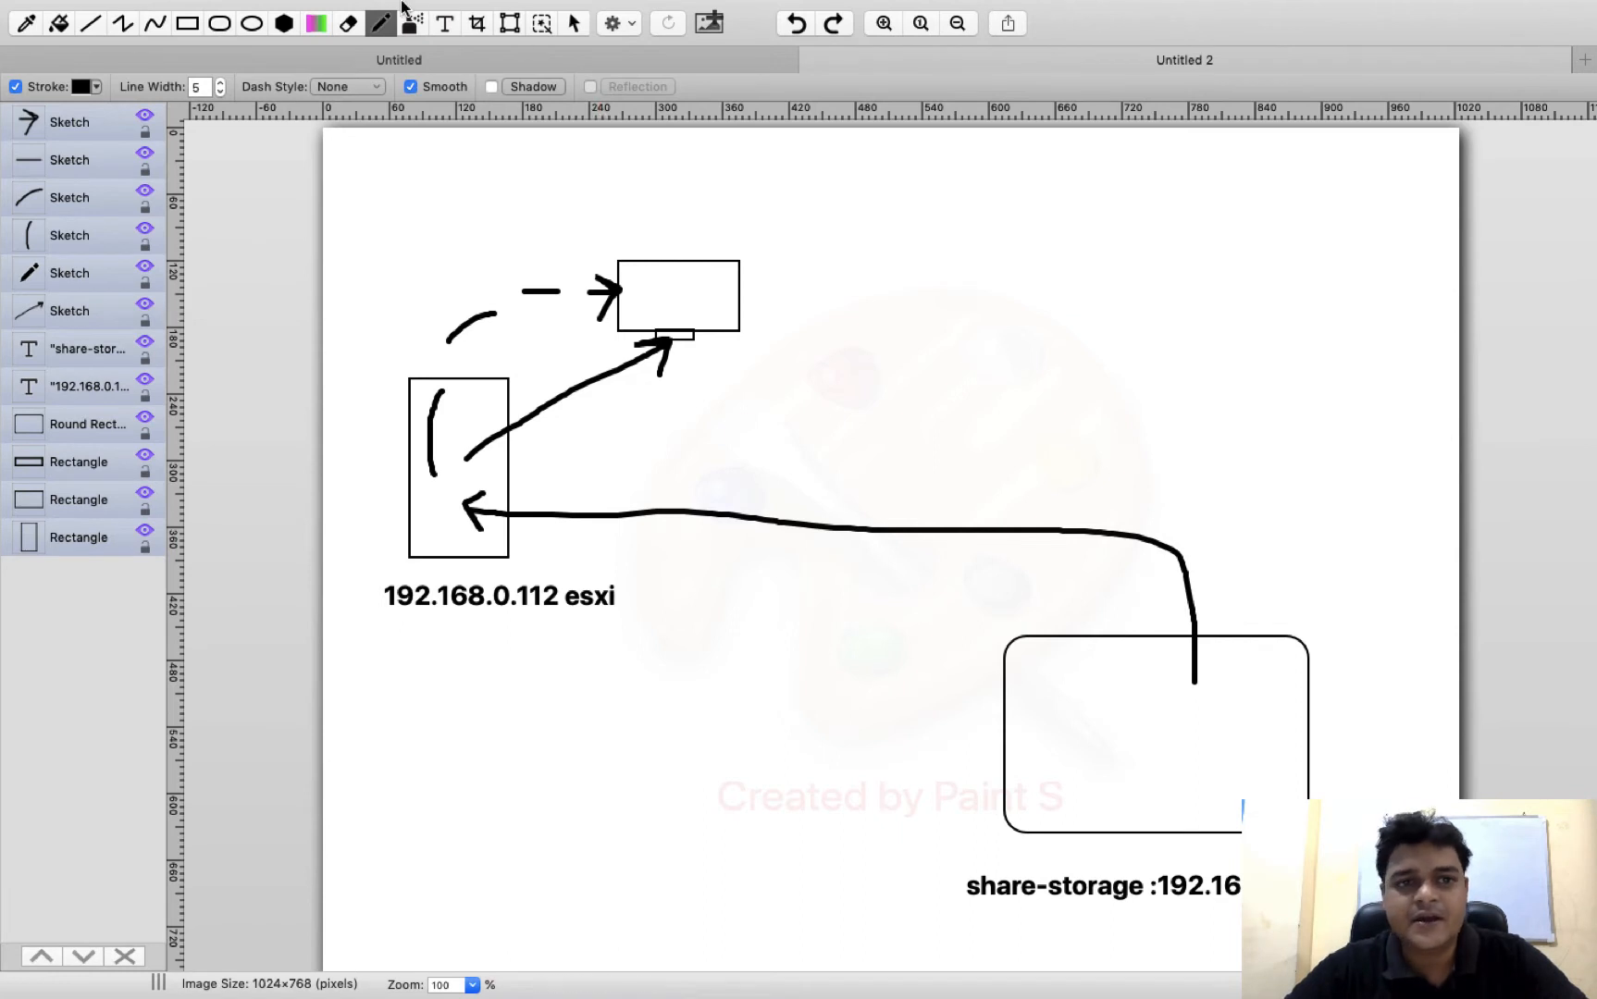
left_click(445, 25)
left_click_drag(632, 212, 801, 173)
left_click(842, 231)
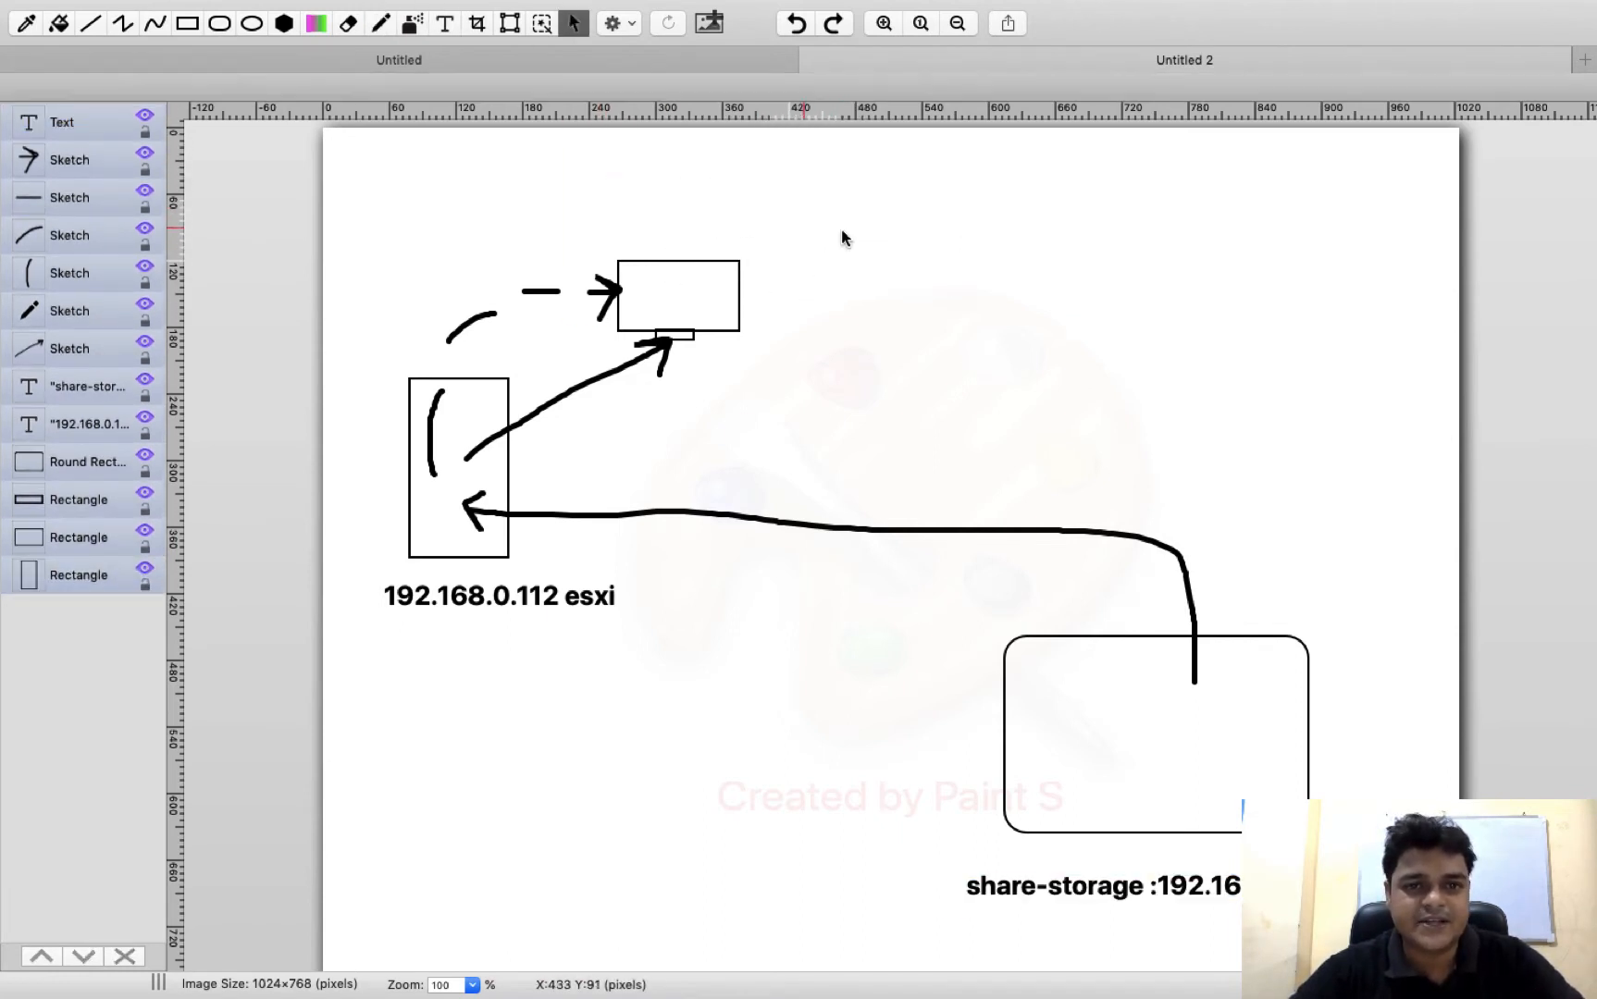
left_click_drag(602, 189, 781, 238)
left_click(902, 239)
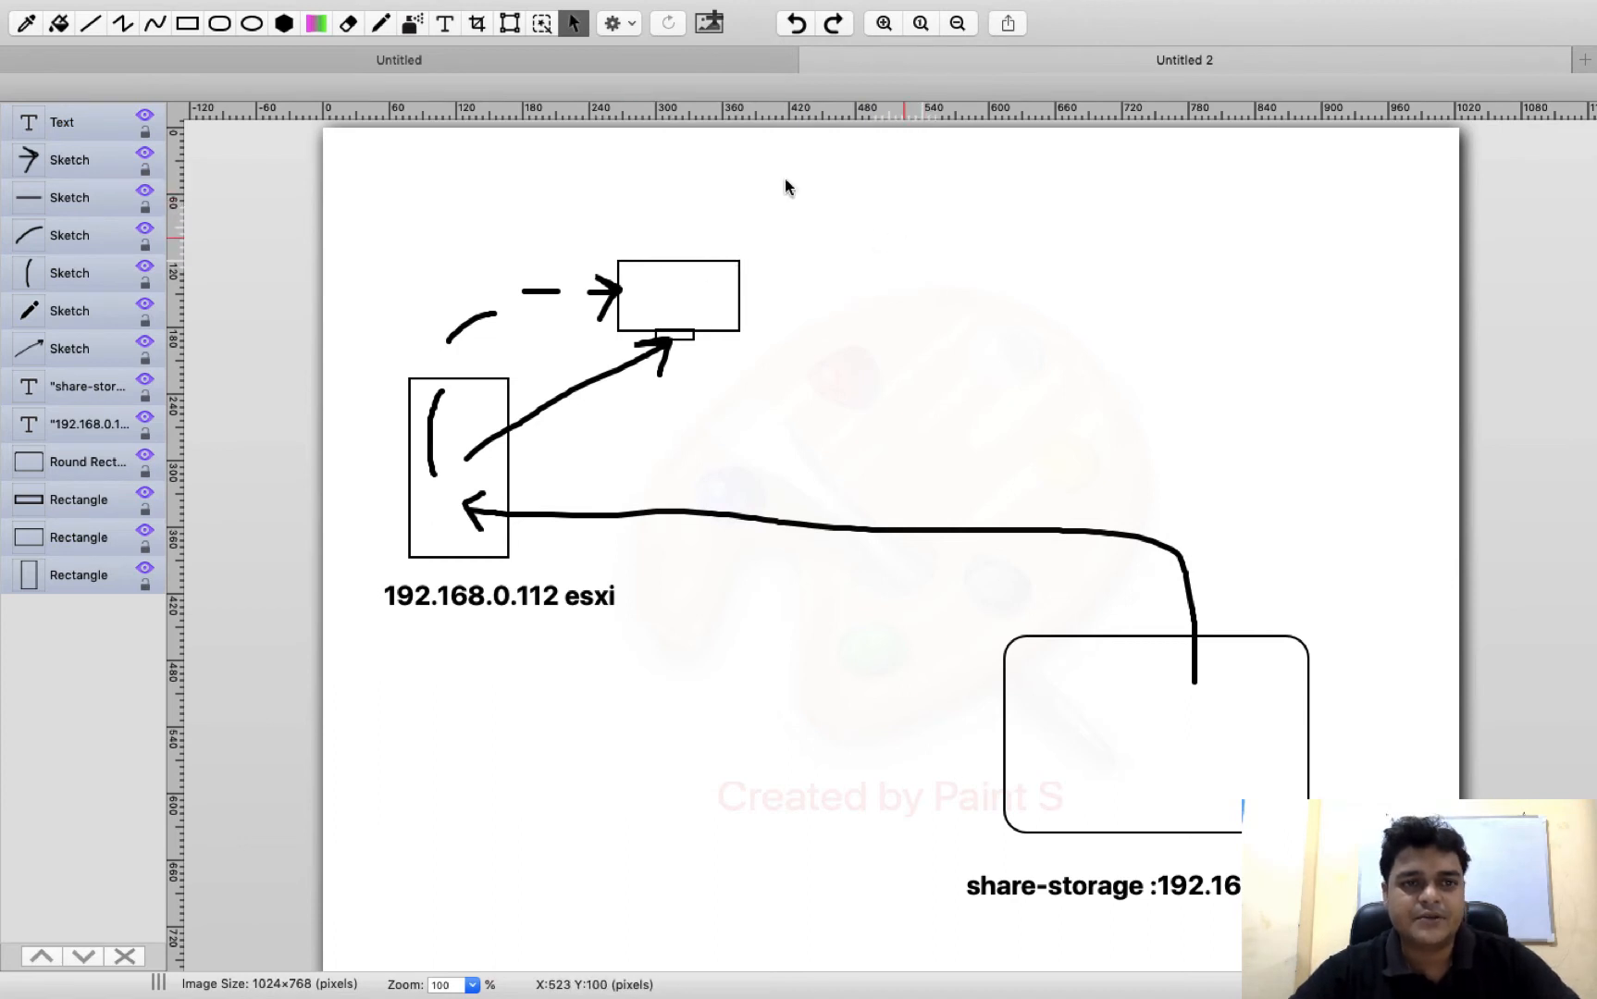
Label the monitor "VM" above it and add the text "SAN" inside the rounded storage rectangle
left_click(445, 67)
left_click_drag(610, 193, 794, 240)
type("VM")
left_click_drag(1063, 701, 1246, 769)
type("SAN")
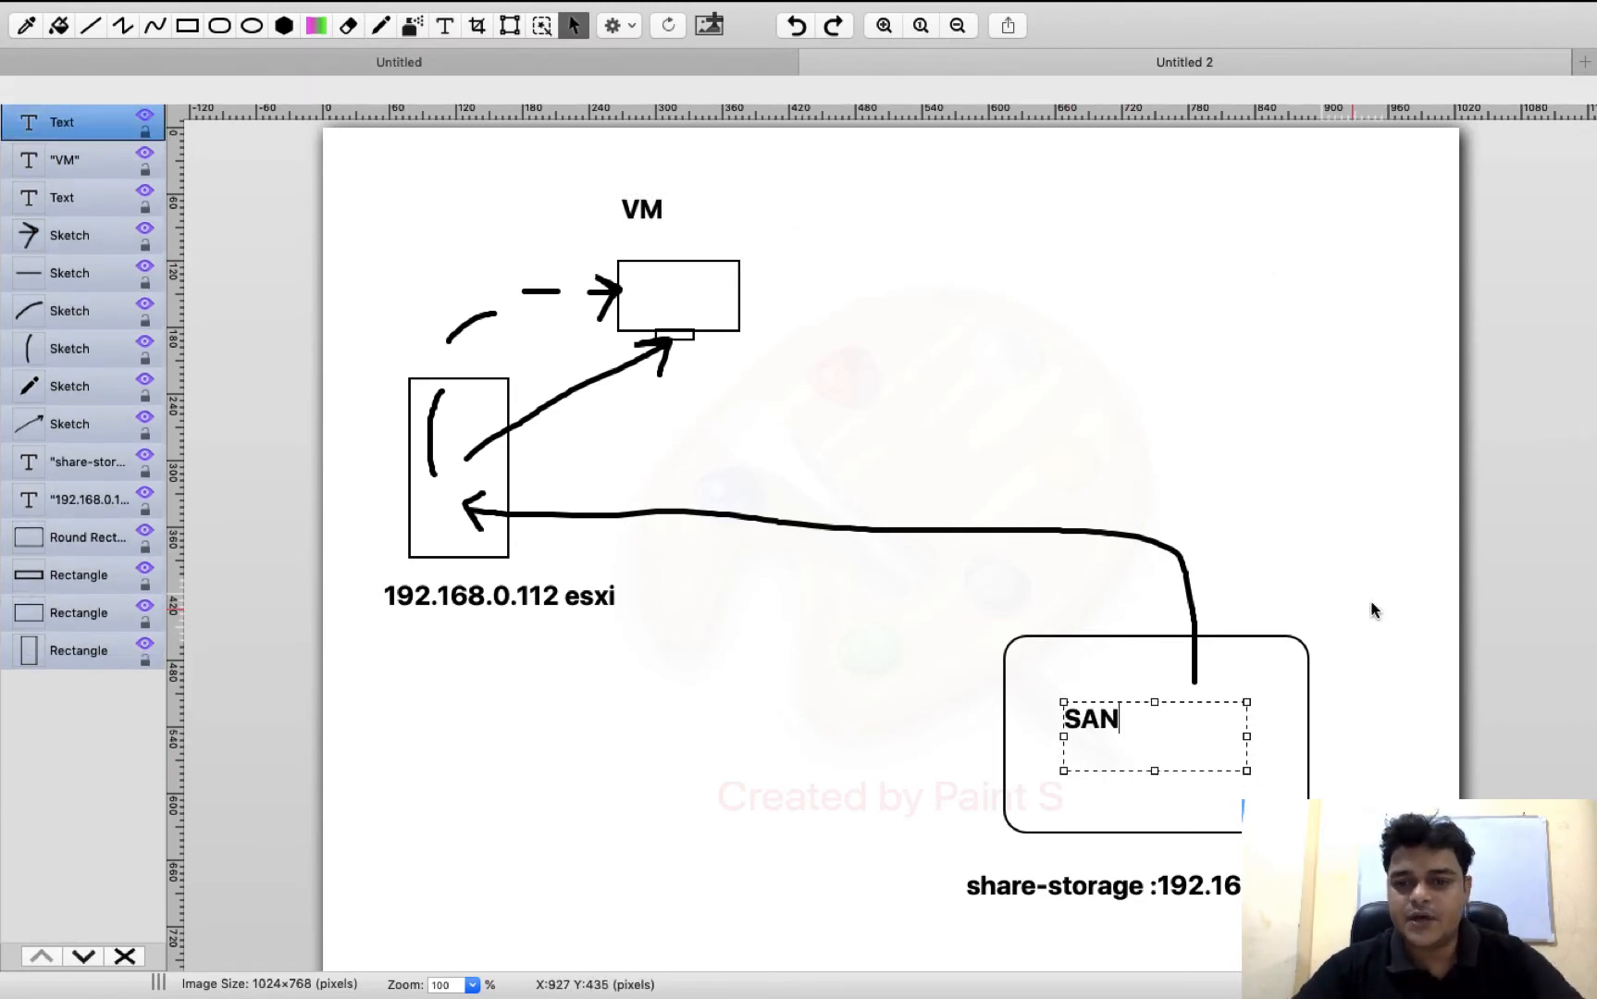
left_click(1250, 510)
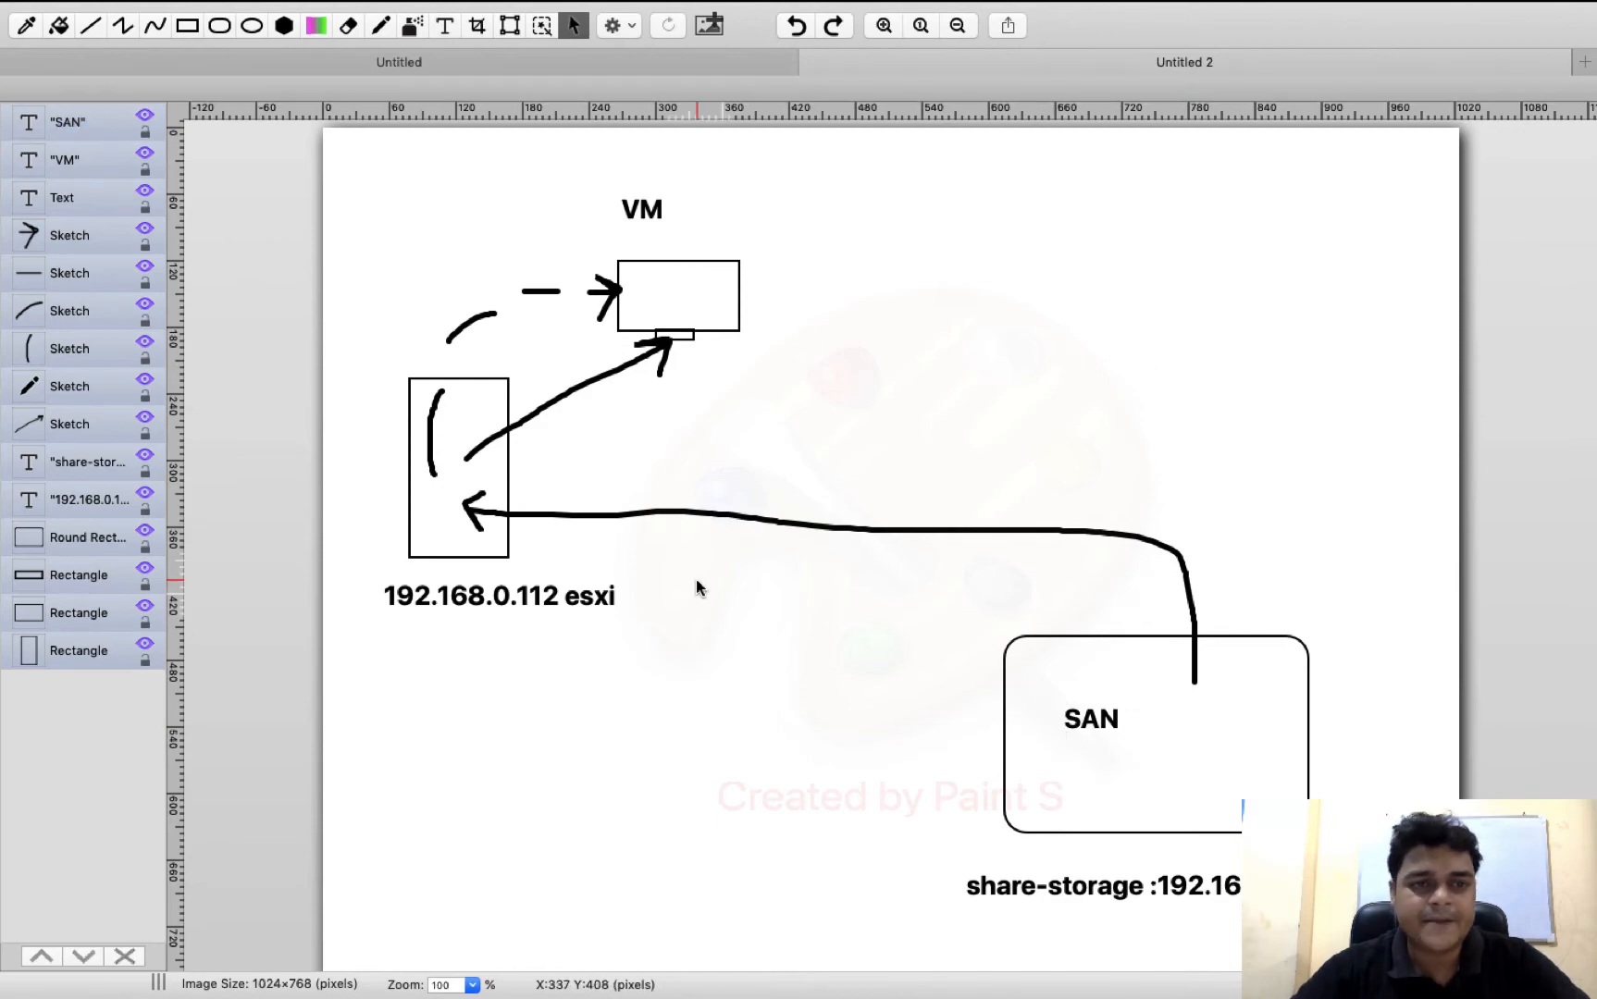
Switch to the virtual machine's remote console and sign in to Windows Server as Administrator with the account password
key("ctrl+Left")
key("ctrl+Left")
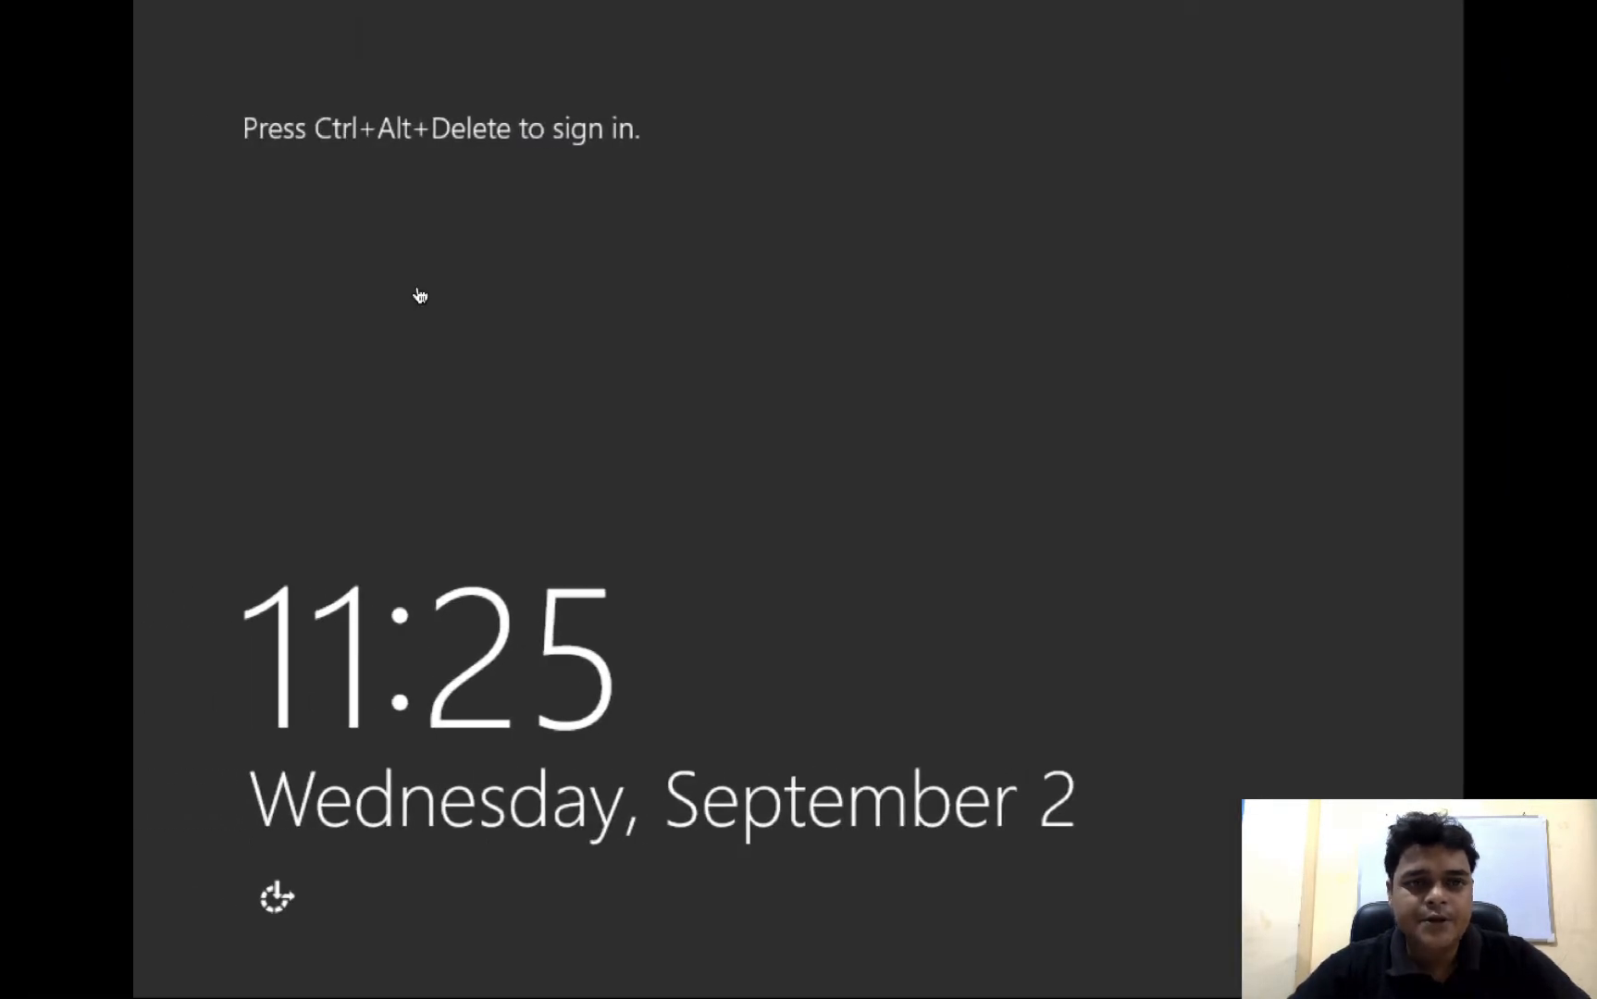
key("ctrl+alt+Delete")
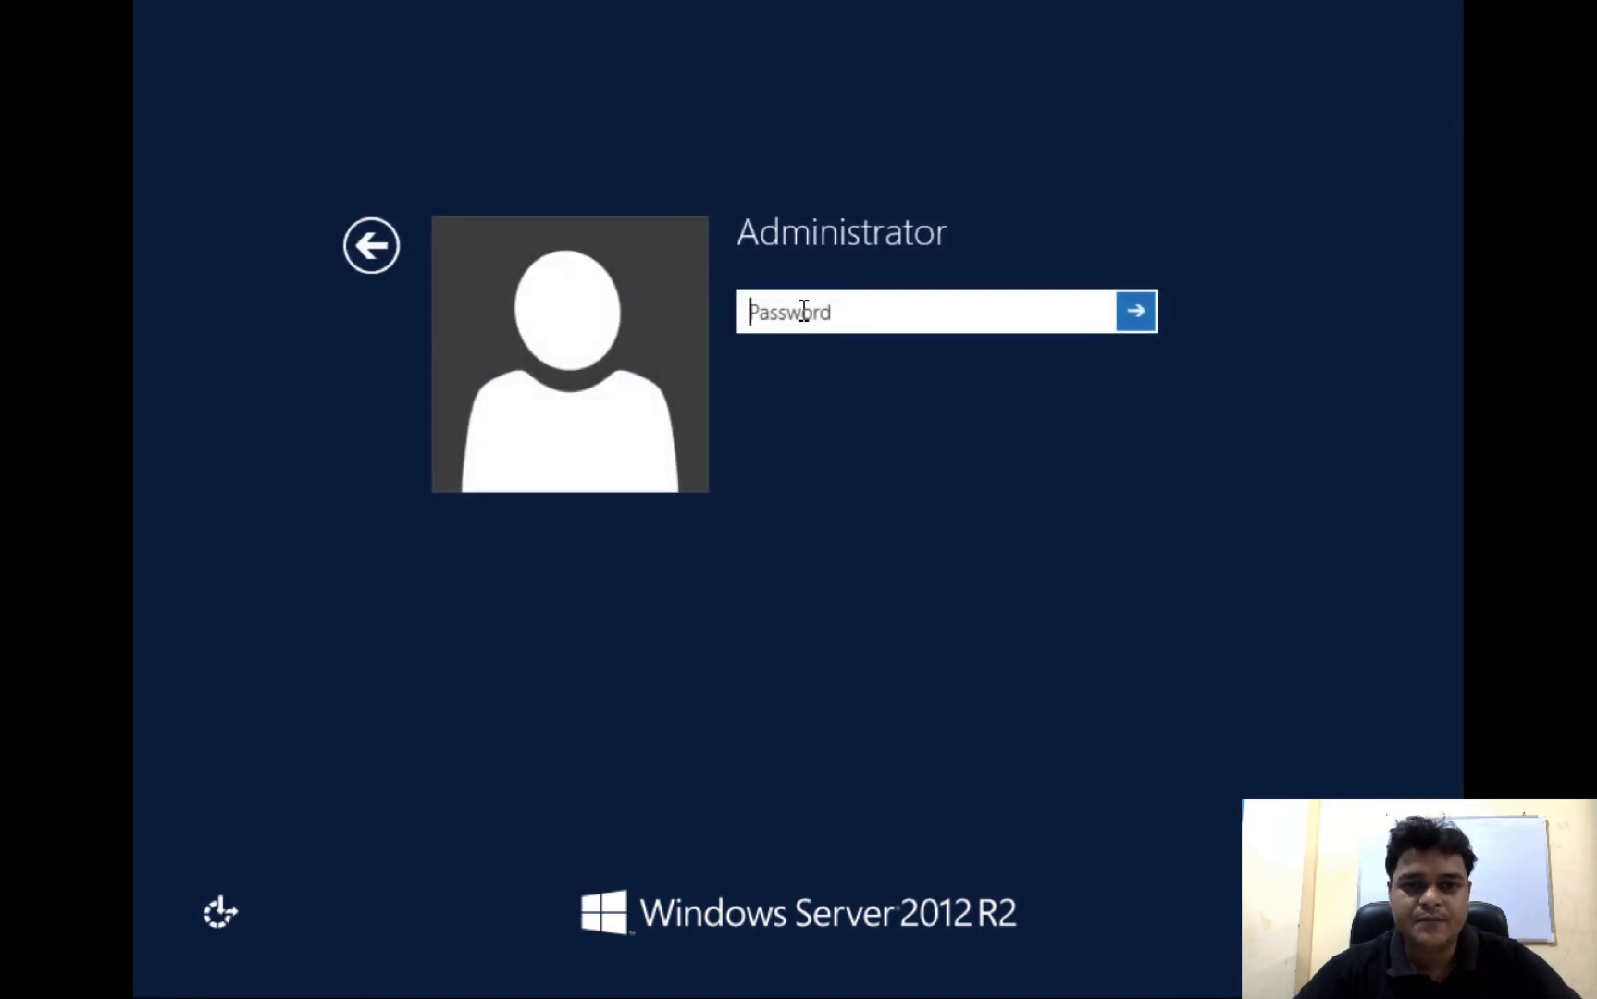
type("•")
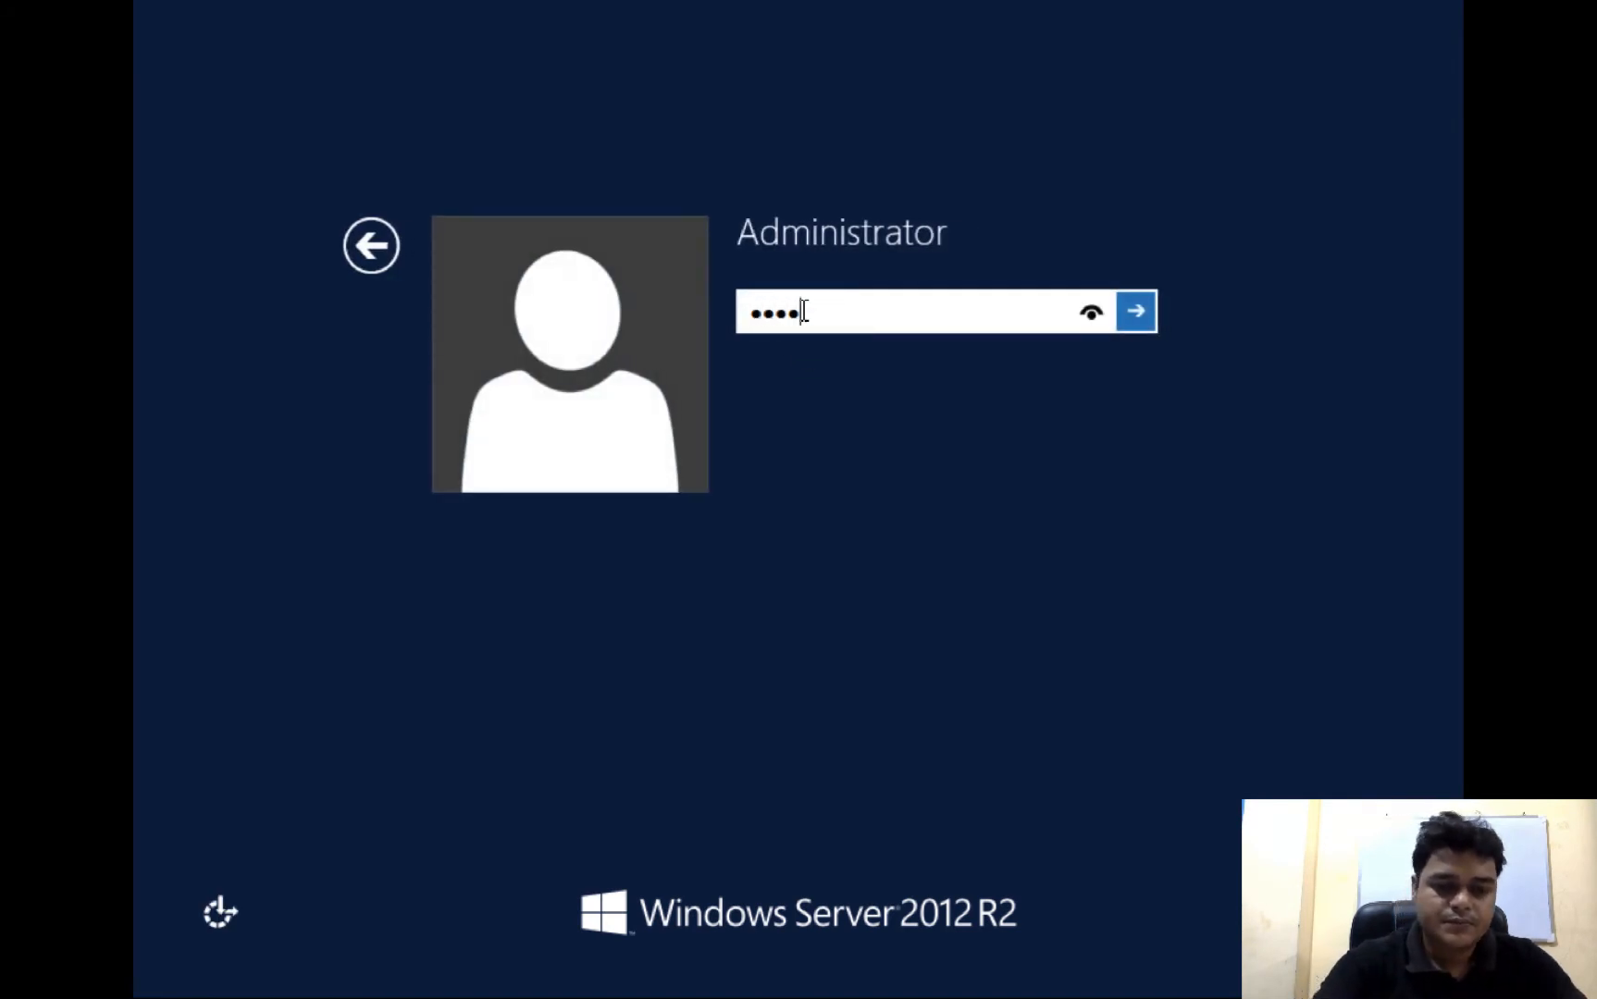
key("Return")
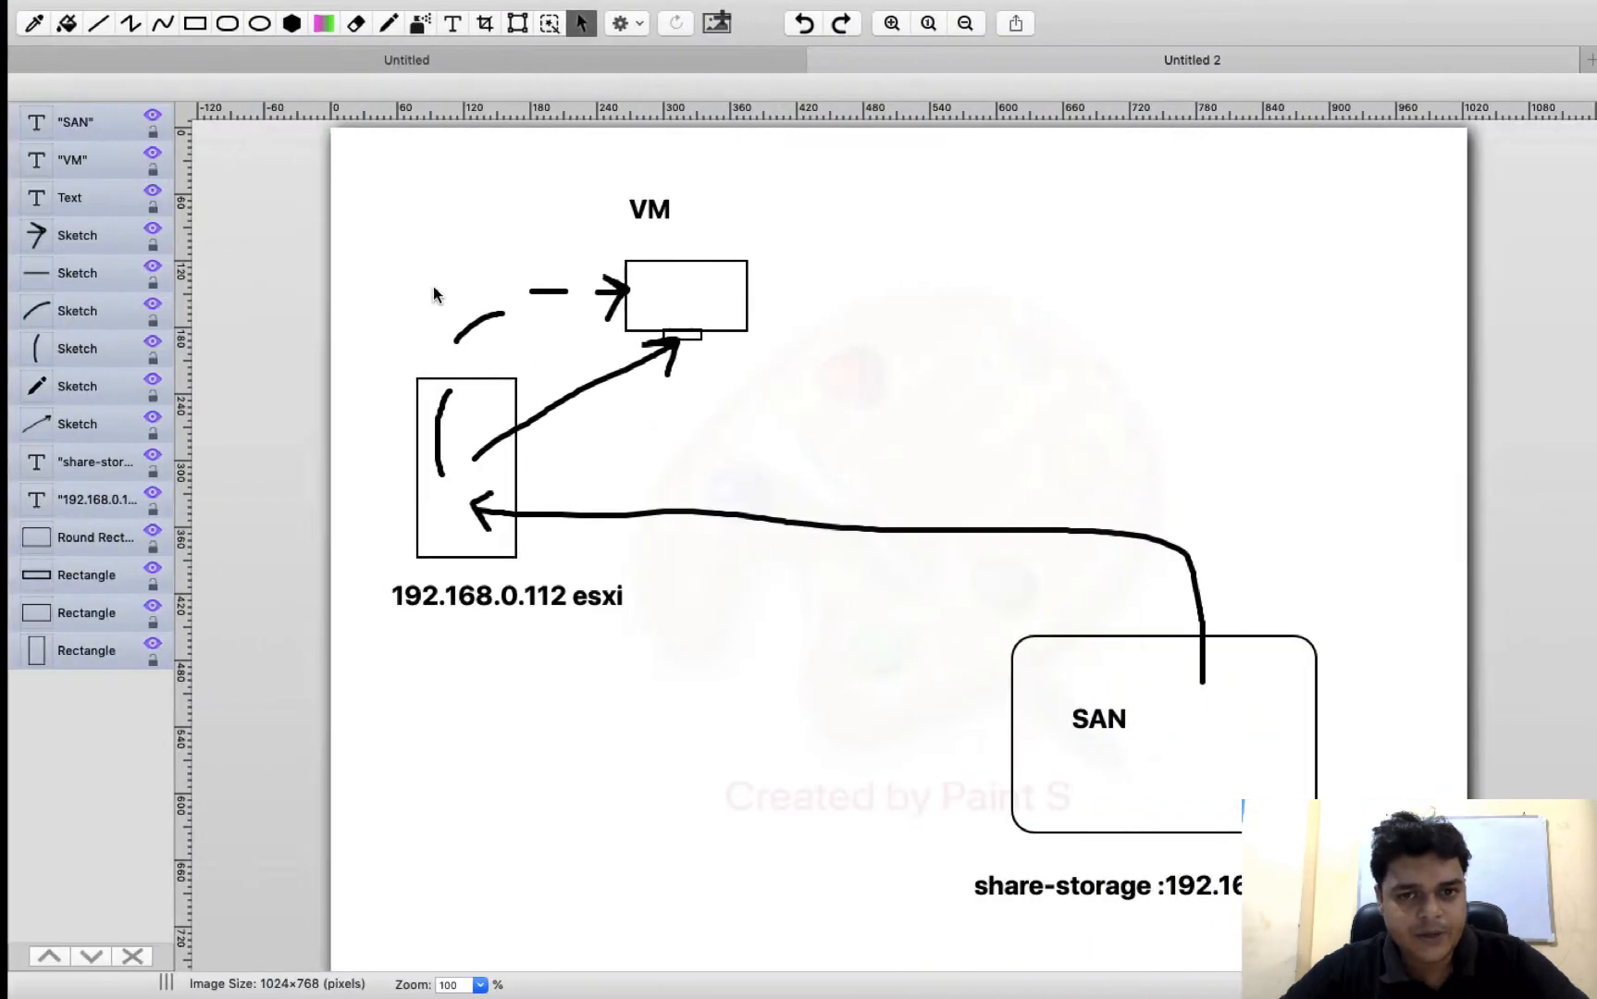
Switch to the Windows Server 2012 R2 desktop and open the iSCSI page of File and Storage Services in Server Manager
left_click(661, 267)
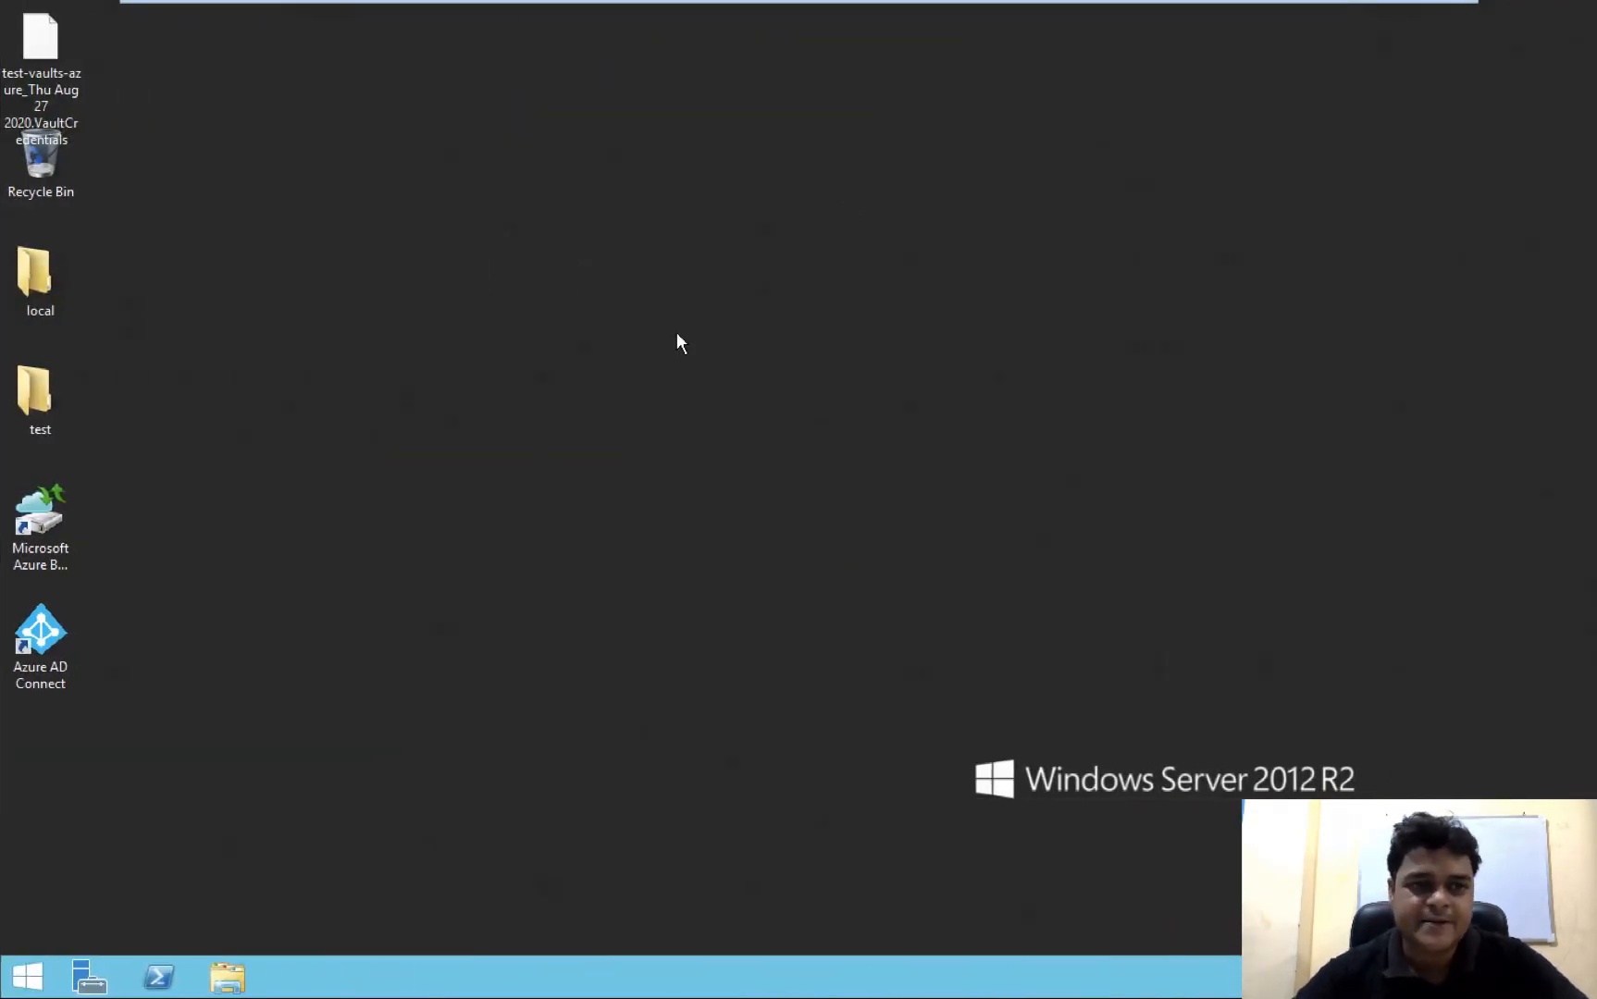
left_click(90, 974)
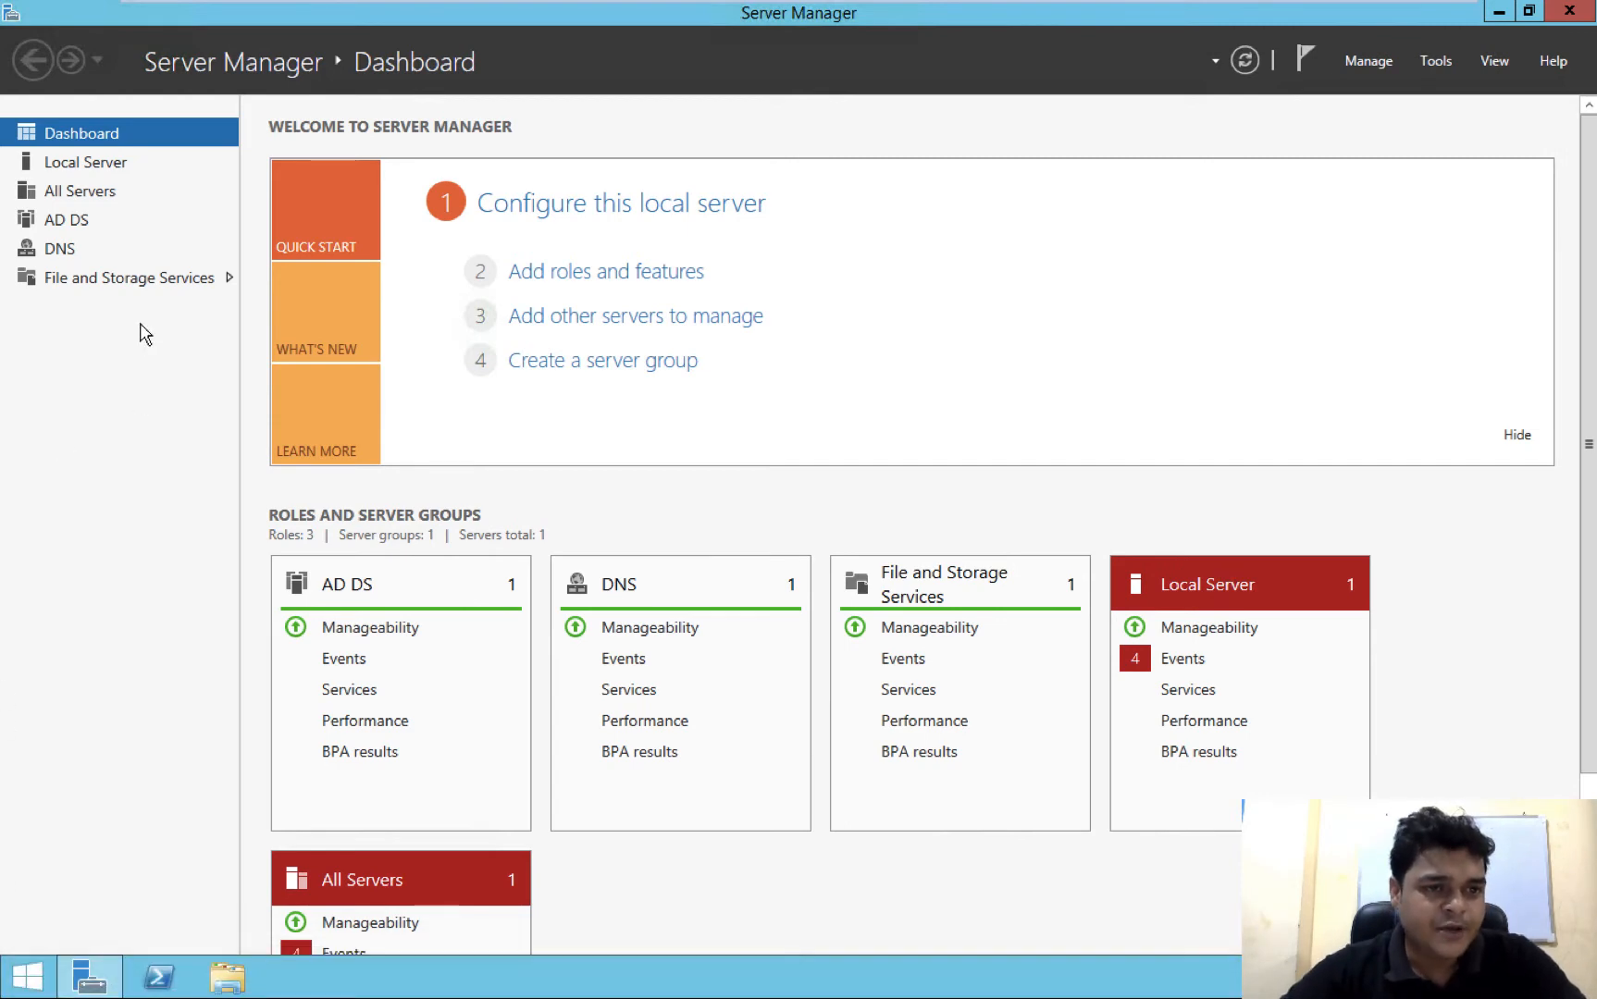
left_click(130, 280)
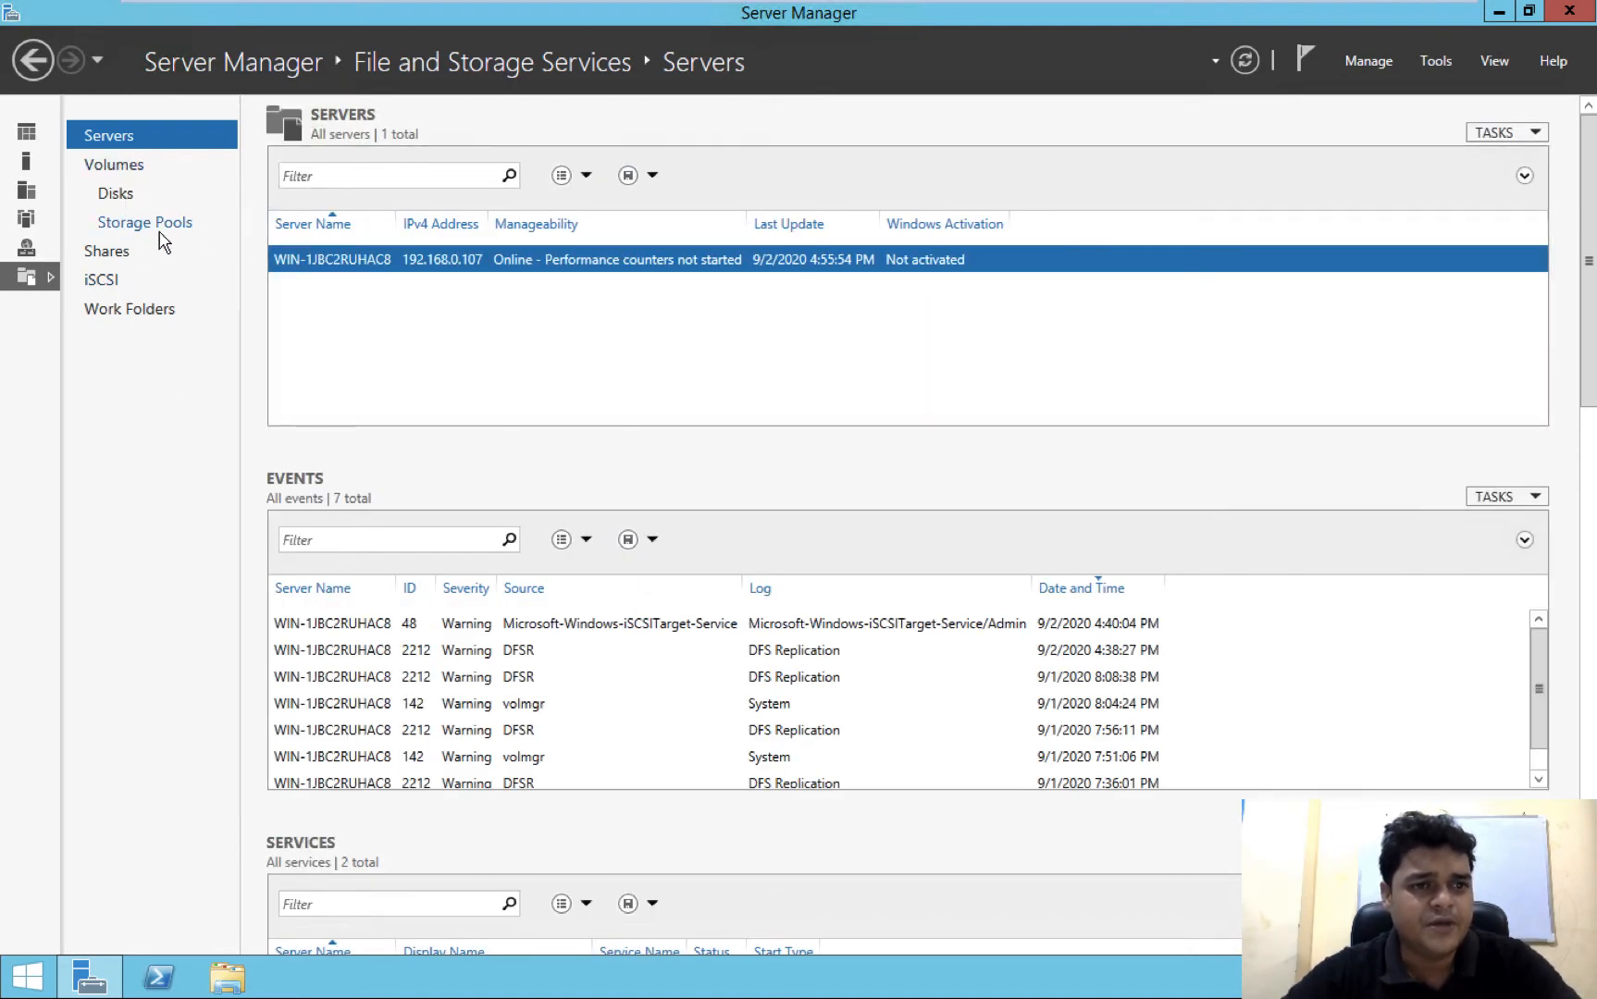
left_click(98, 283)
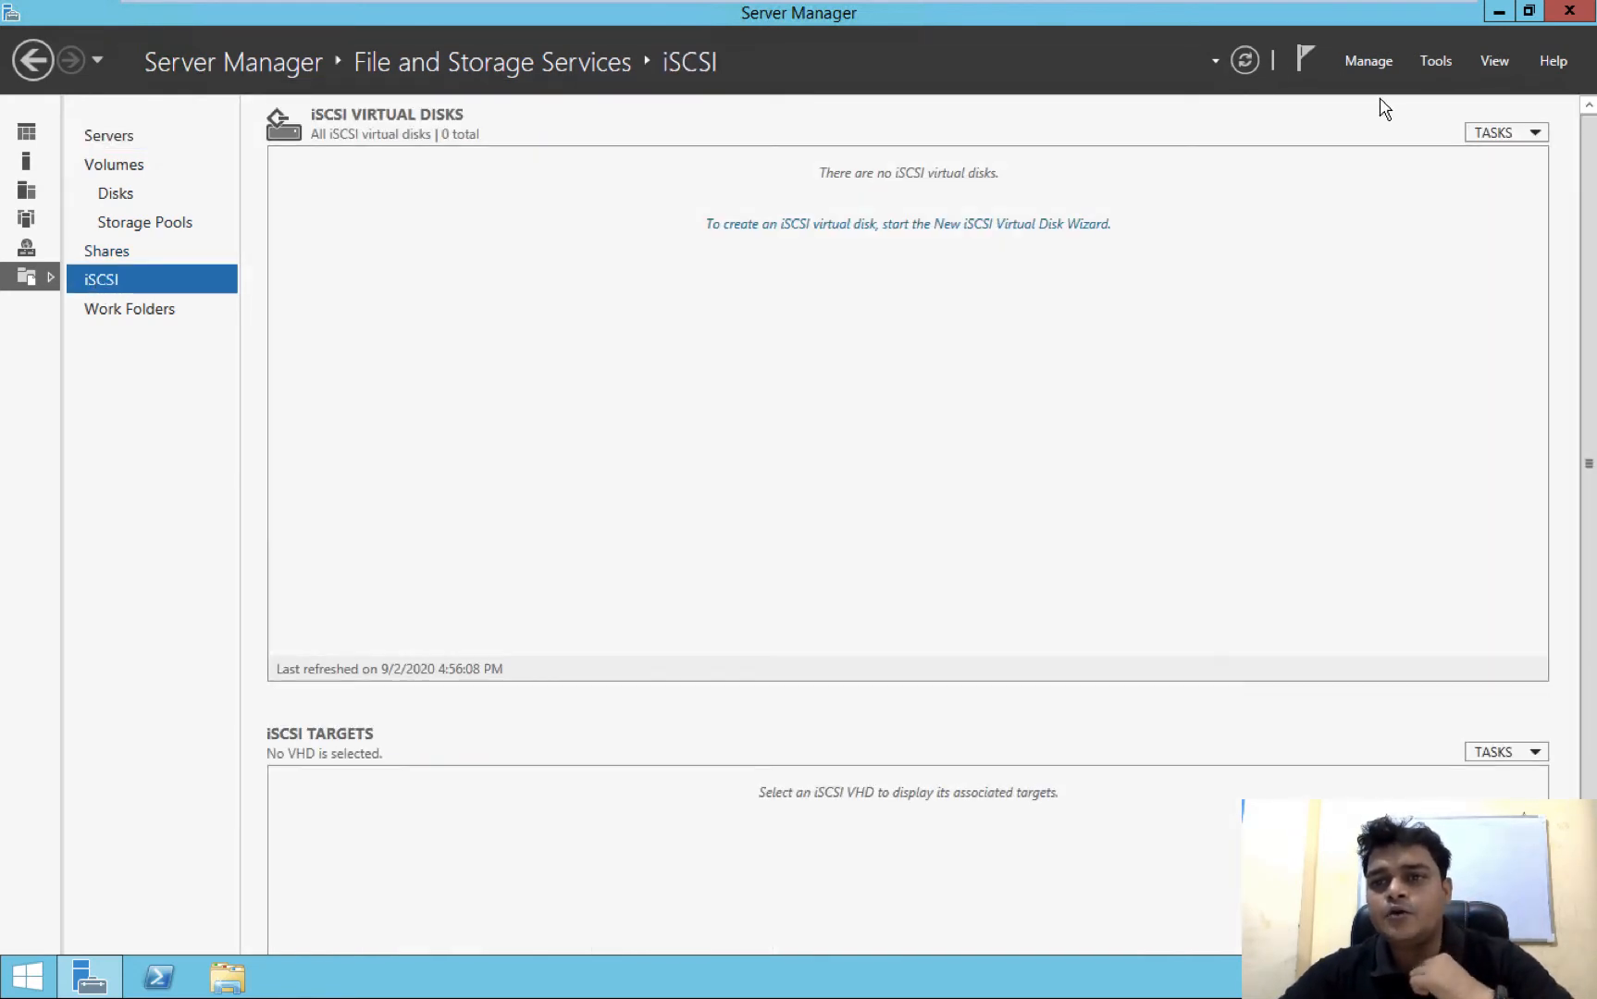
Start a new iSCSI virtual disk and choose volume C: as its storage location
left_click(1511, 134)
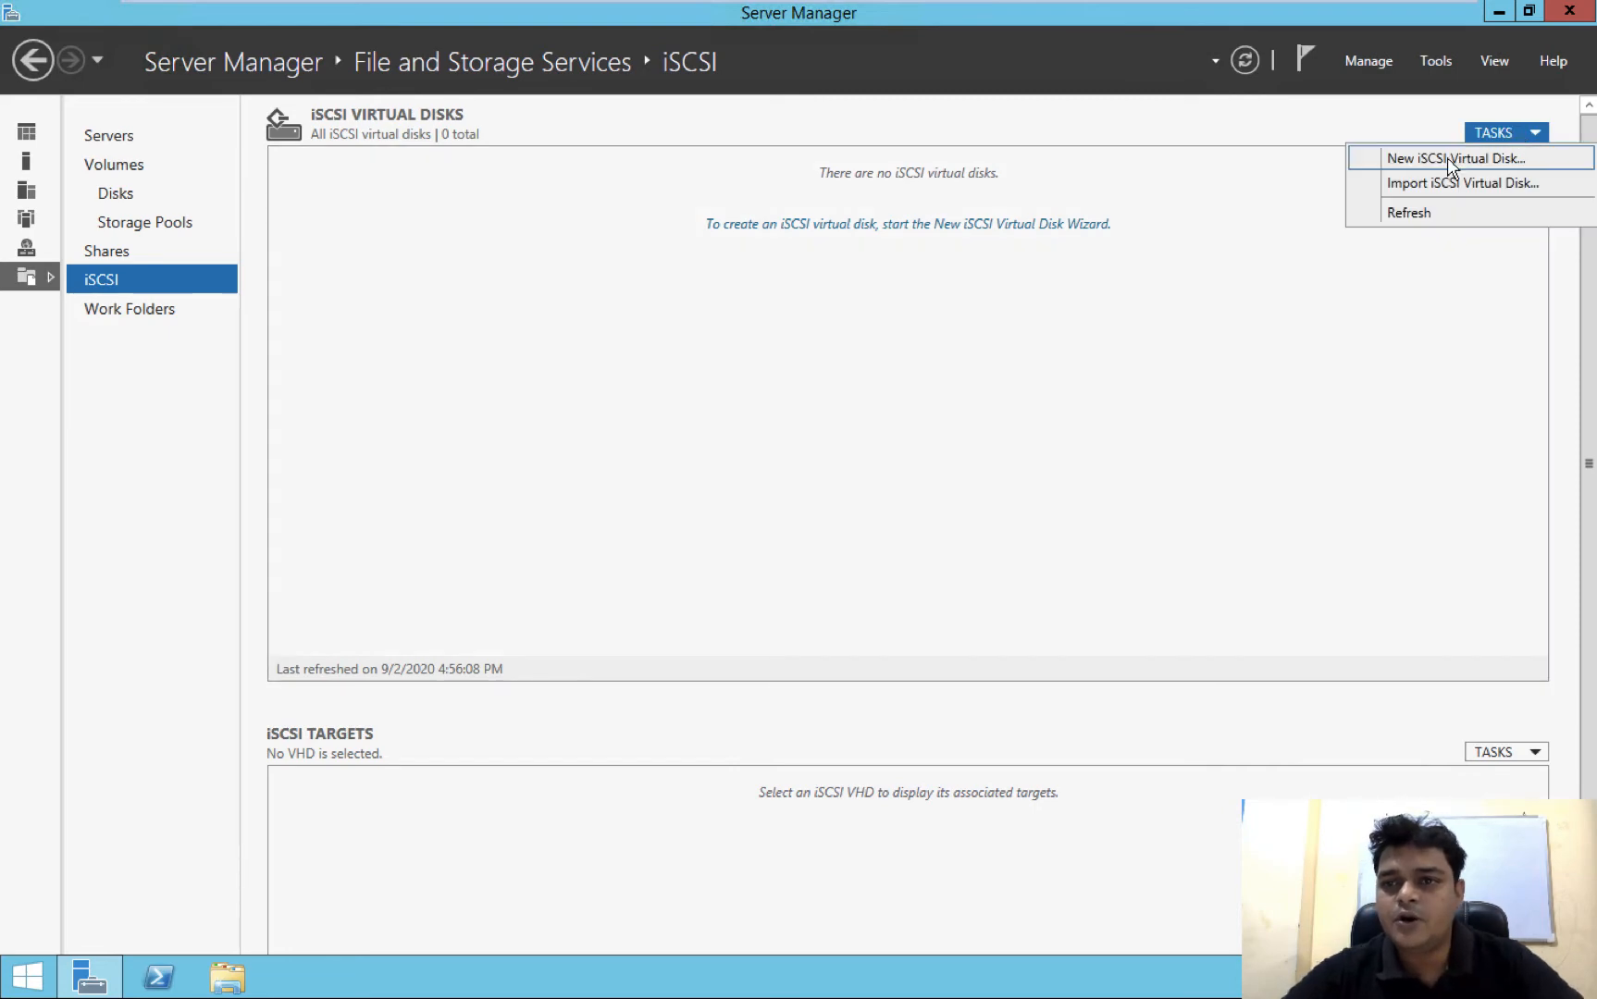
left_click(1447, 157)
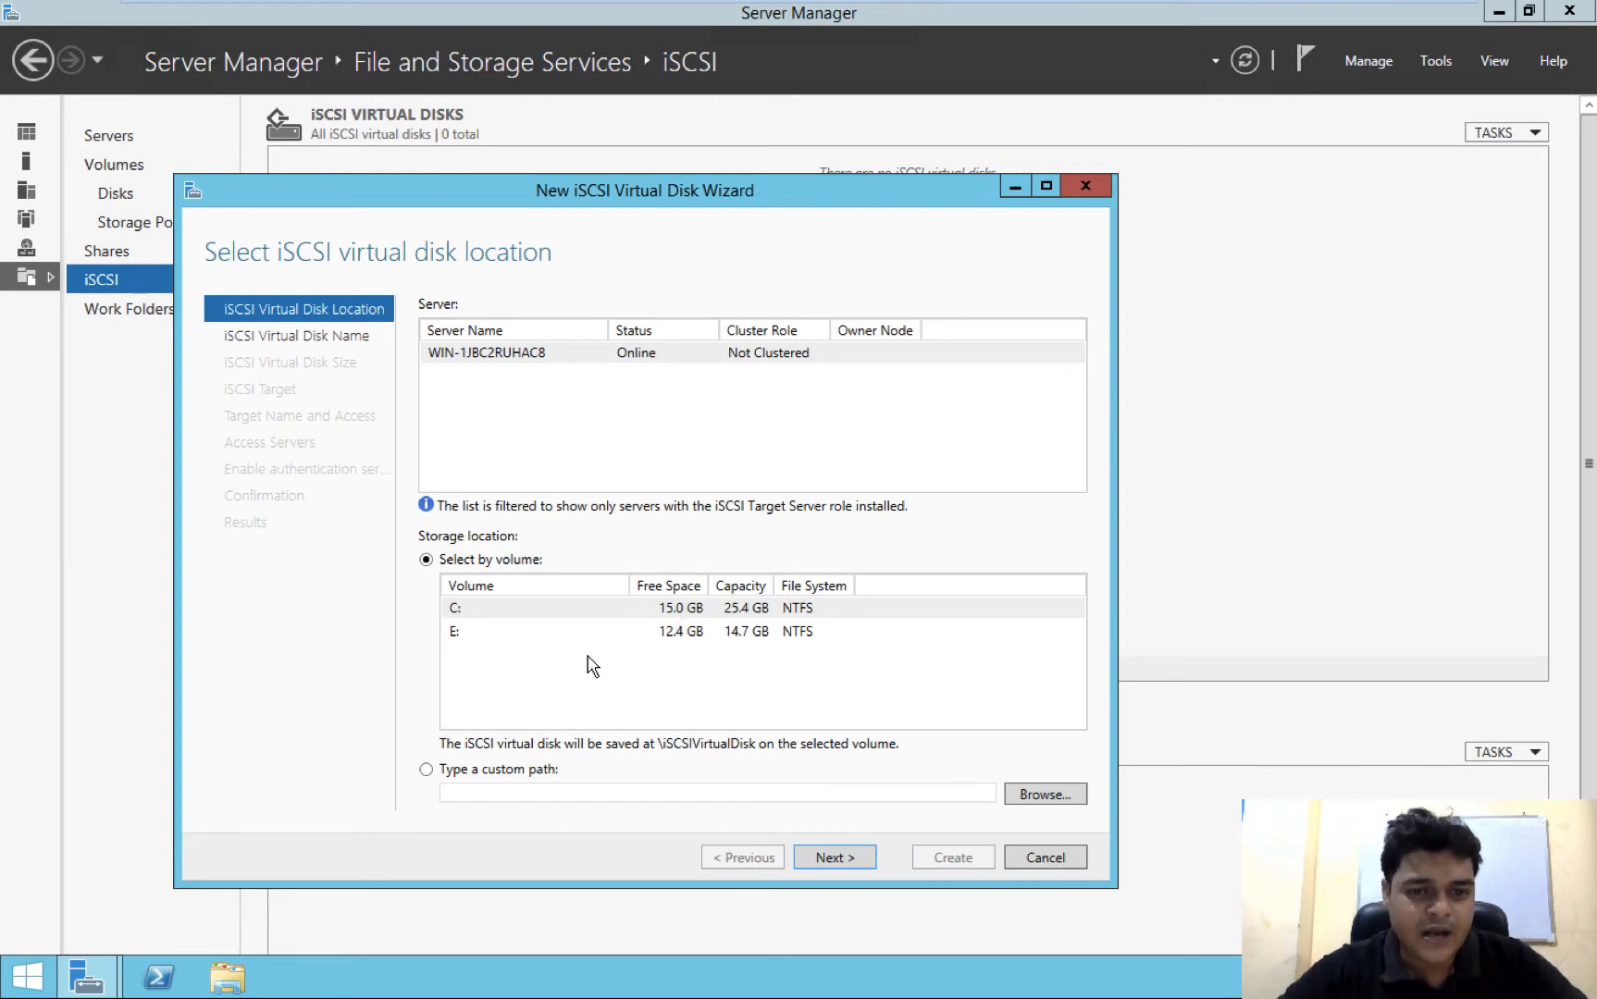
left_click(707, 616)
left_click(833, 859)
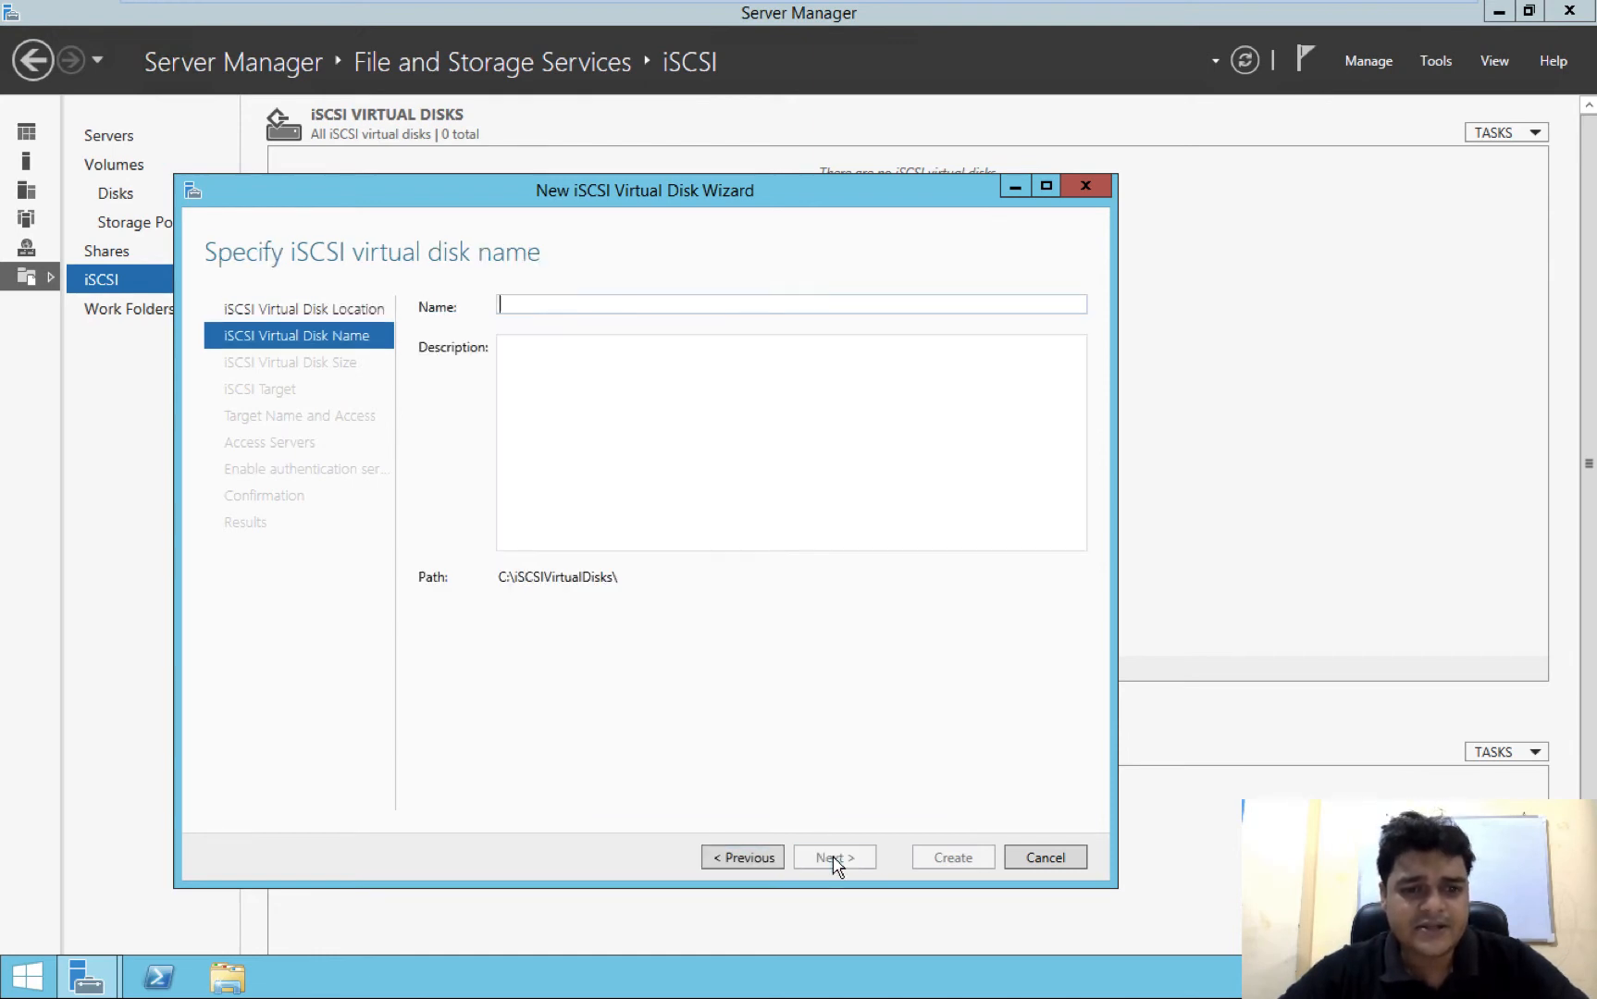
Name the iSCSI virtual disk esxi-storage and give it a fixed size of 5 GB
type("e")
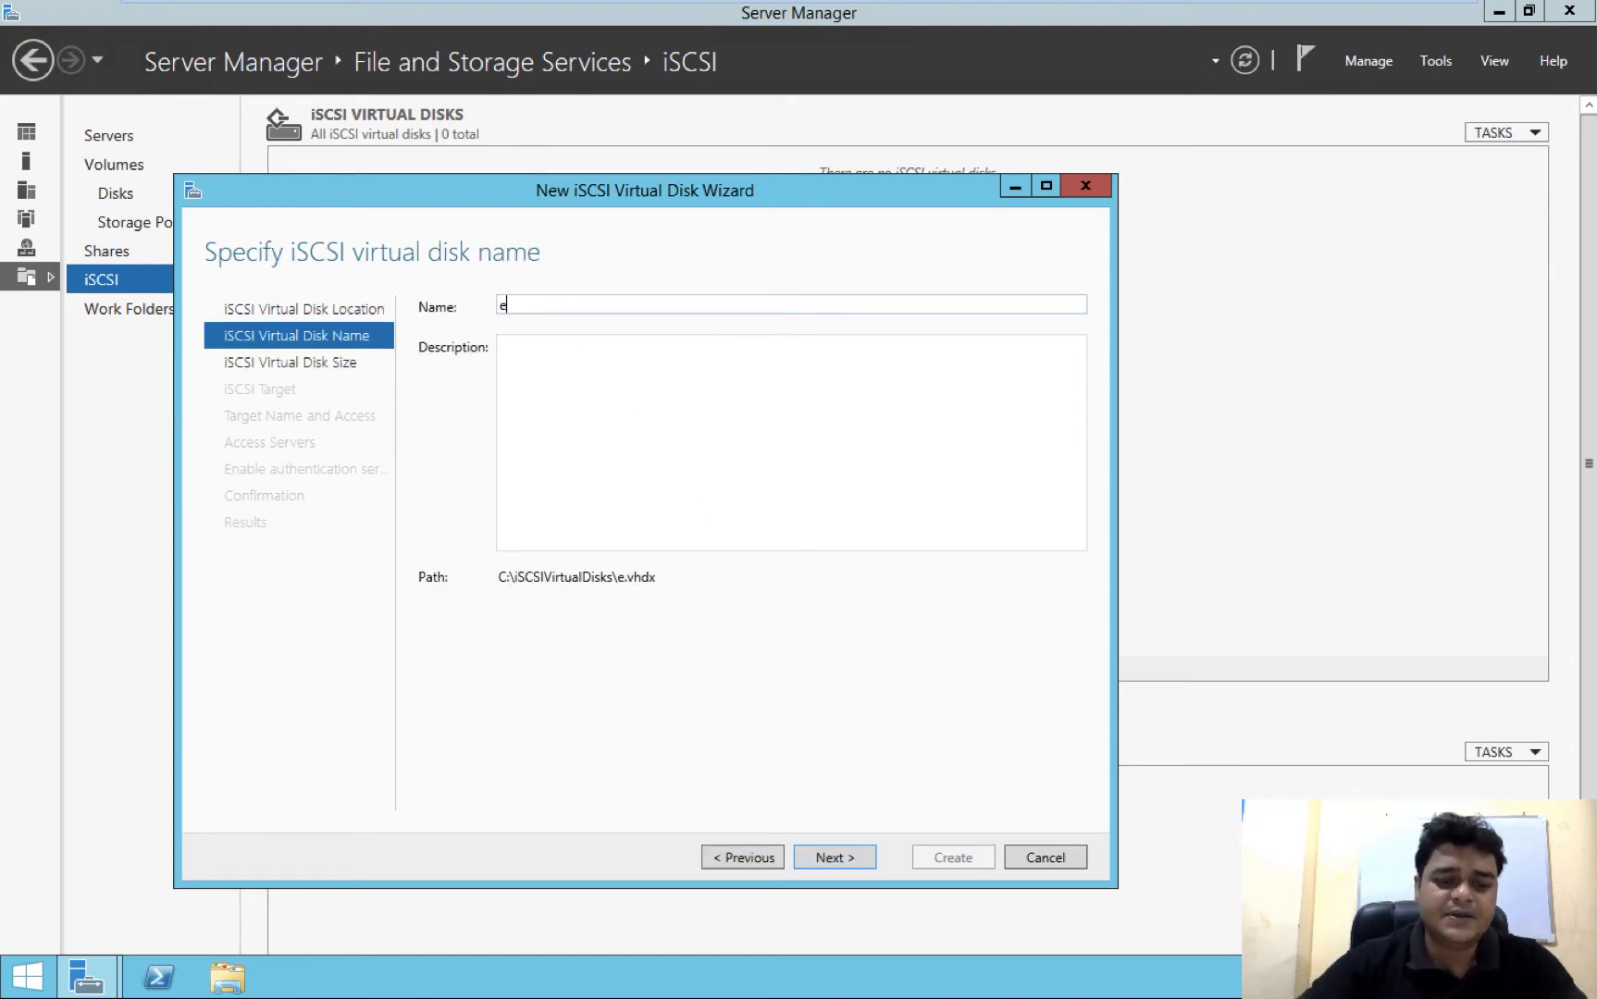
type("sxi-storage")
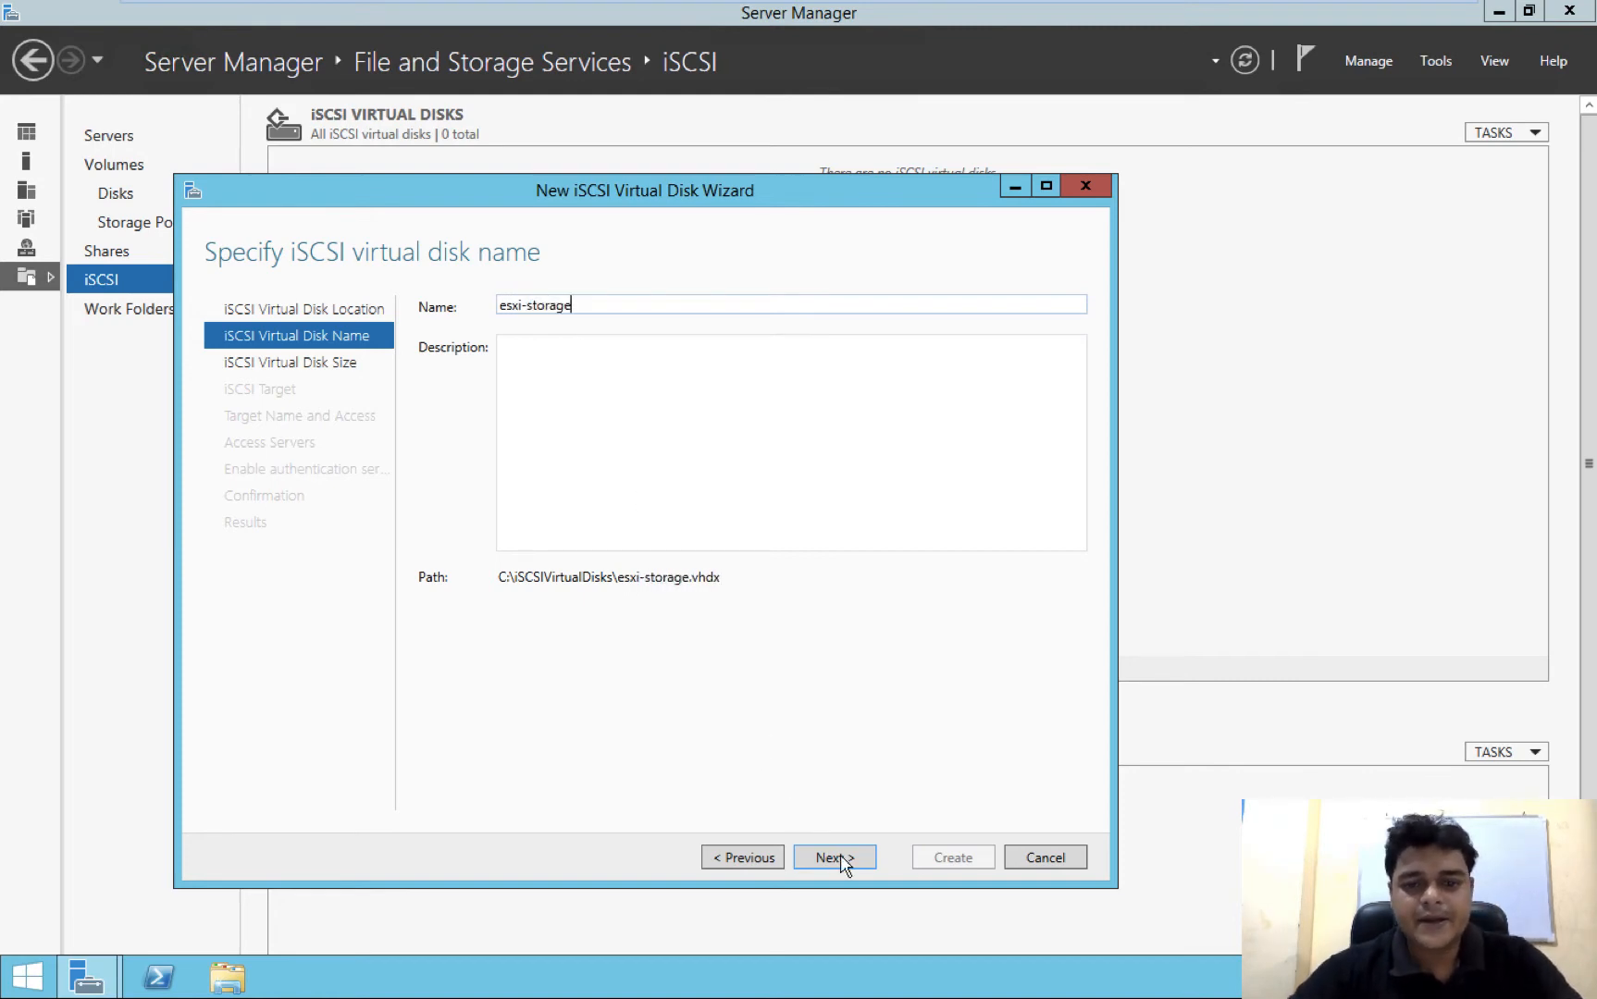
left_click(833, 858)
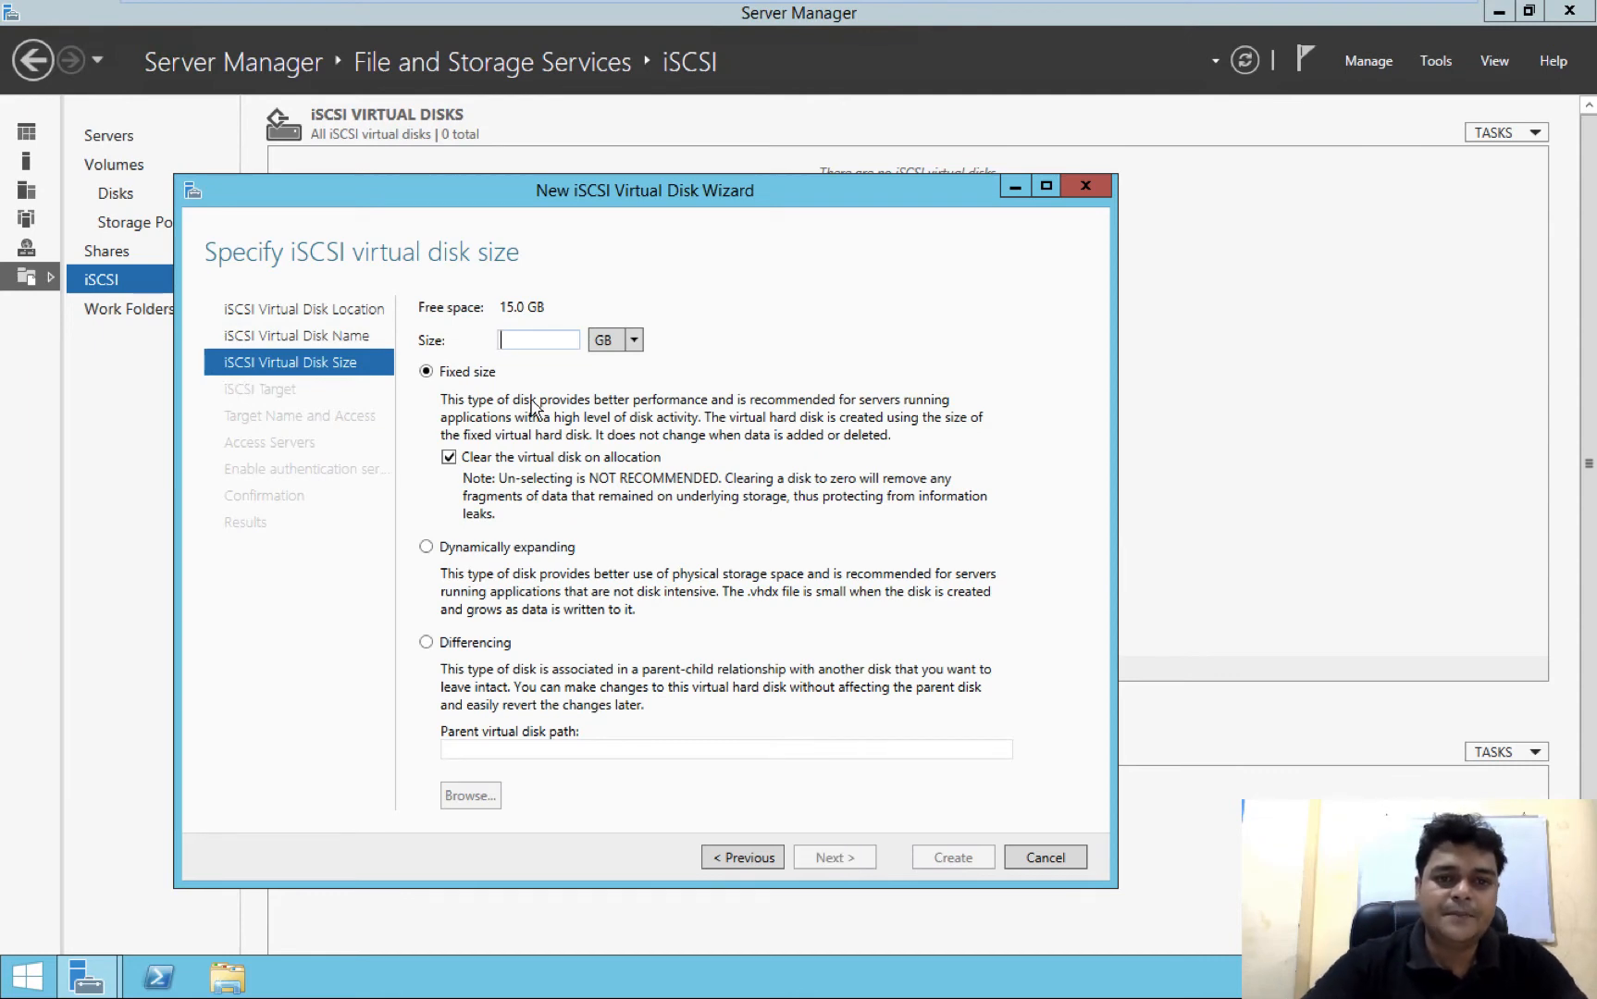
type("5")
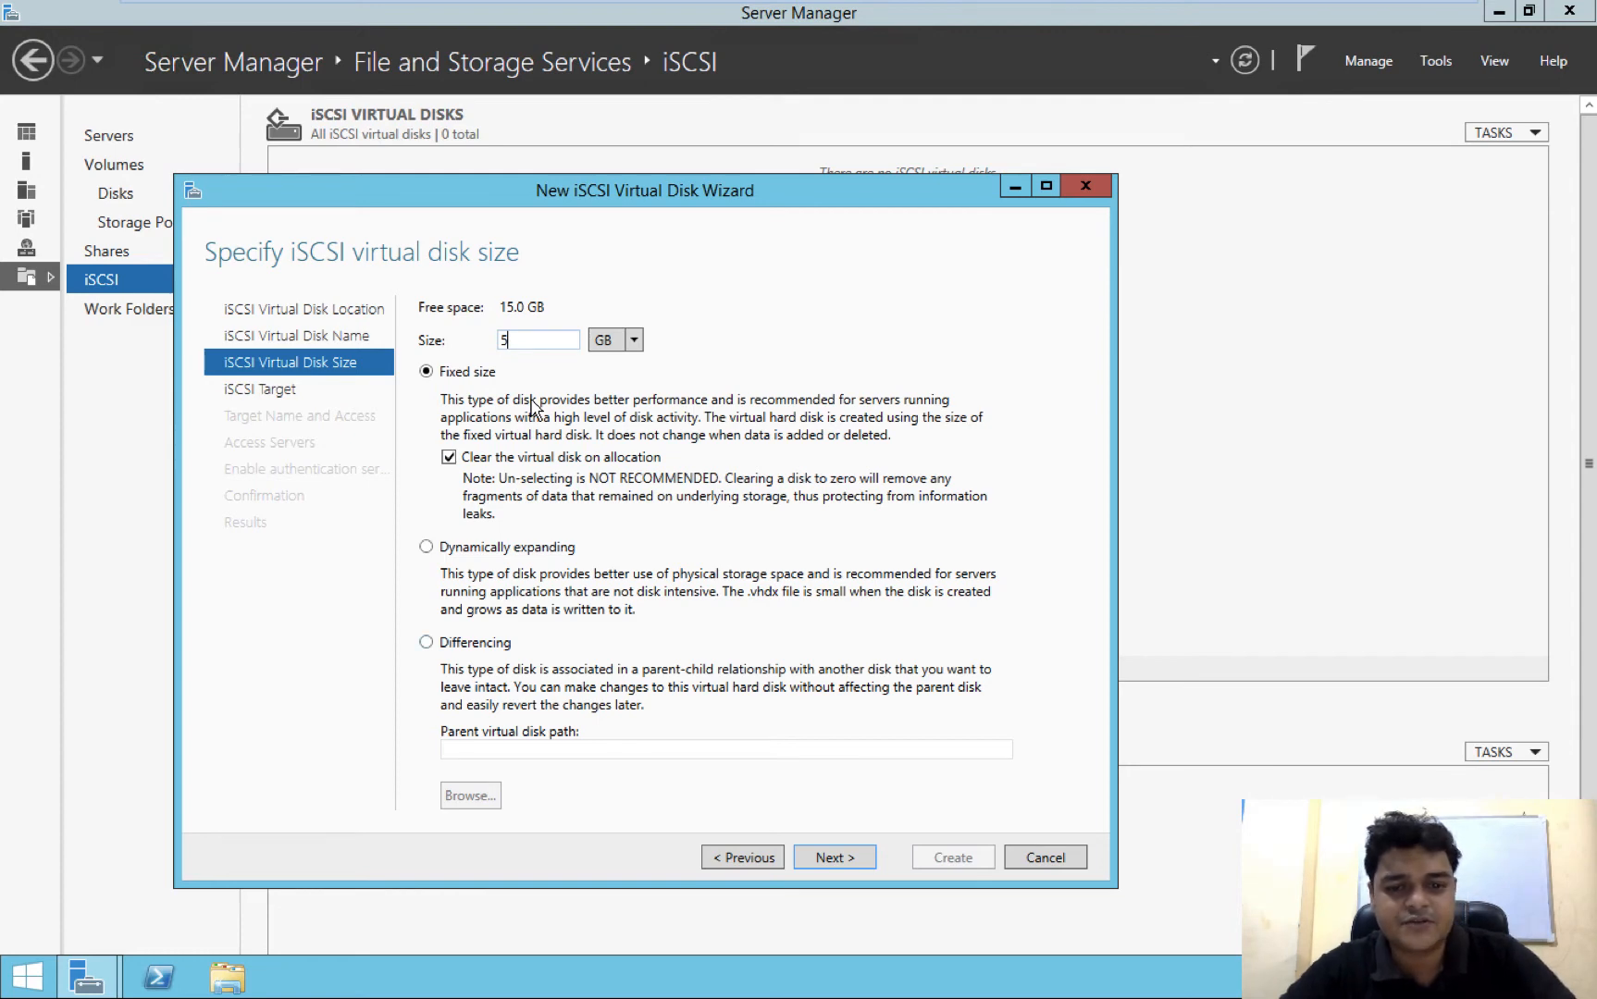
left_click(852, 858)
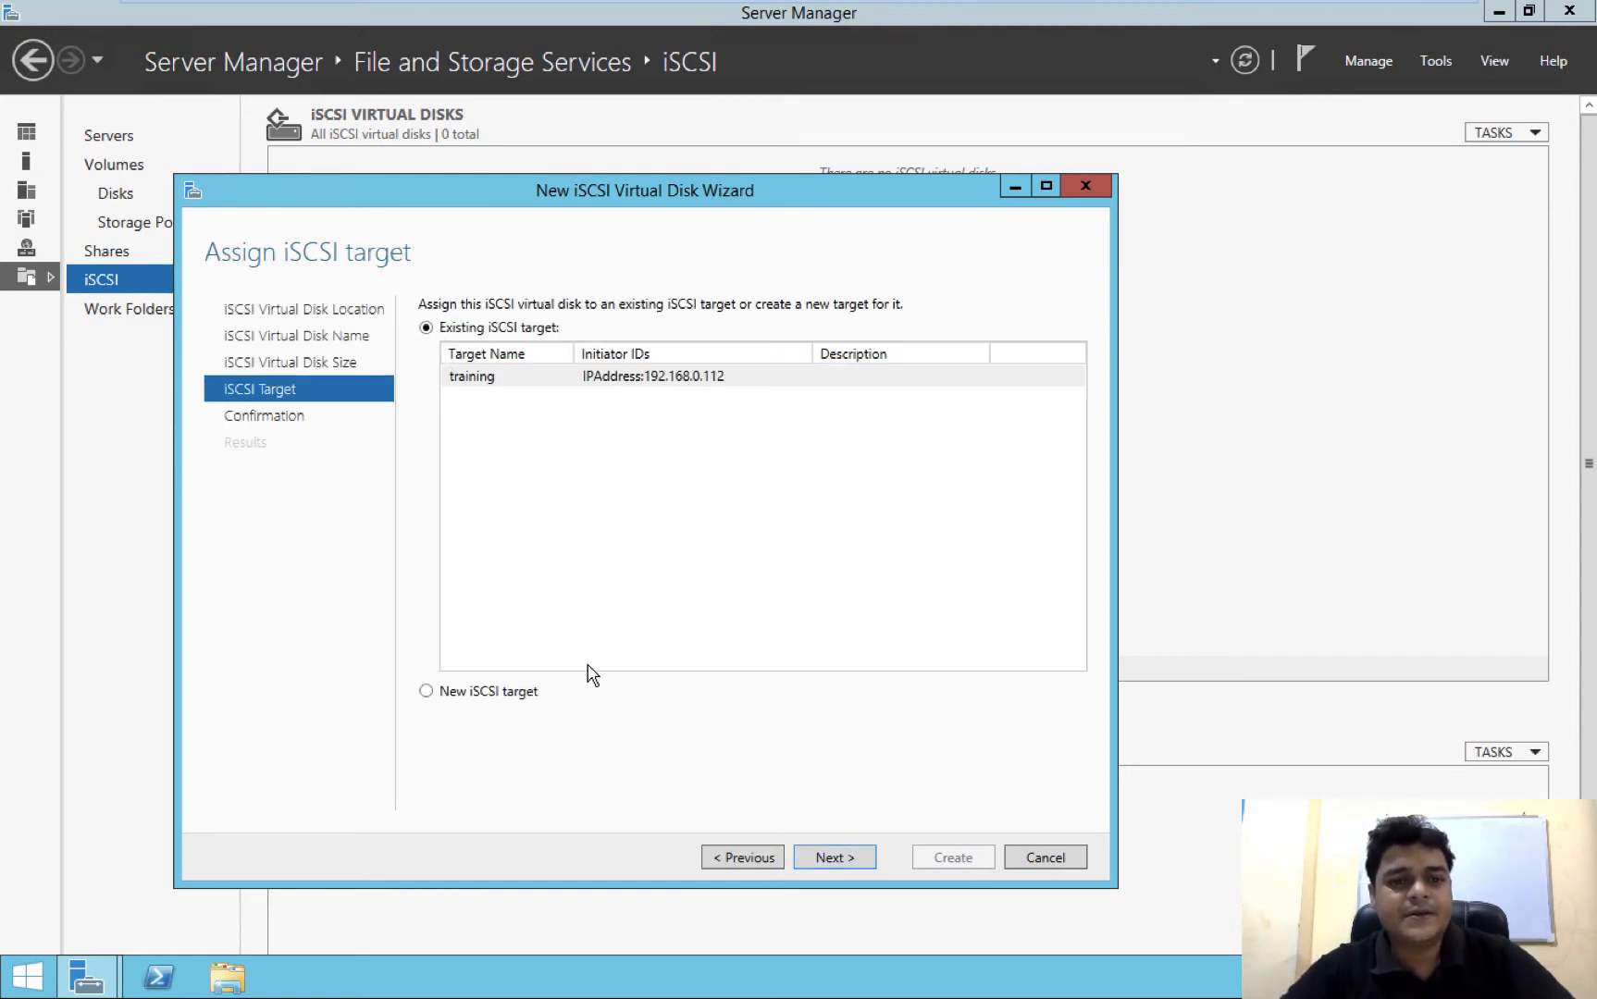
Assign the virtual disk to a new iSCSI target named for-esxi
left_click(523, 696)
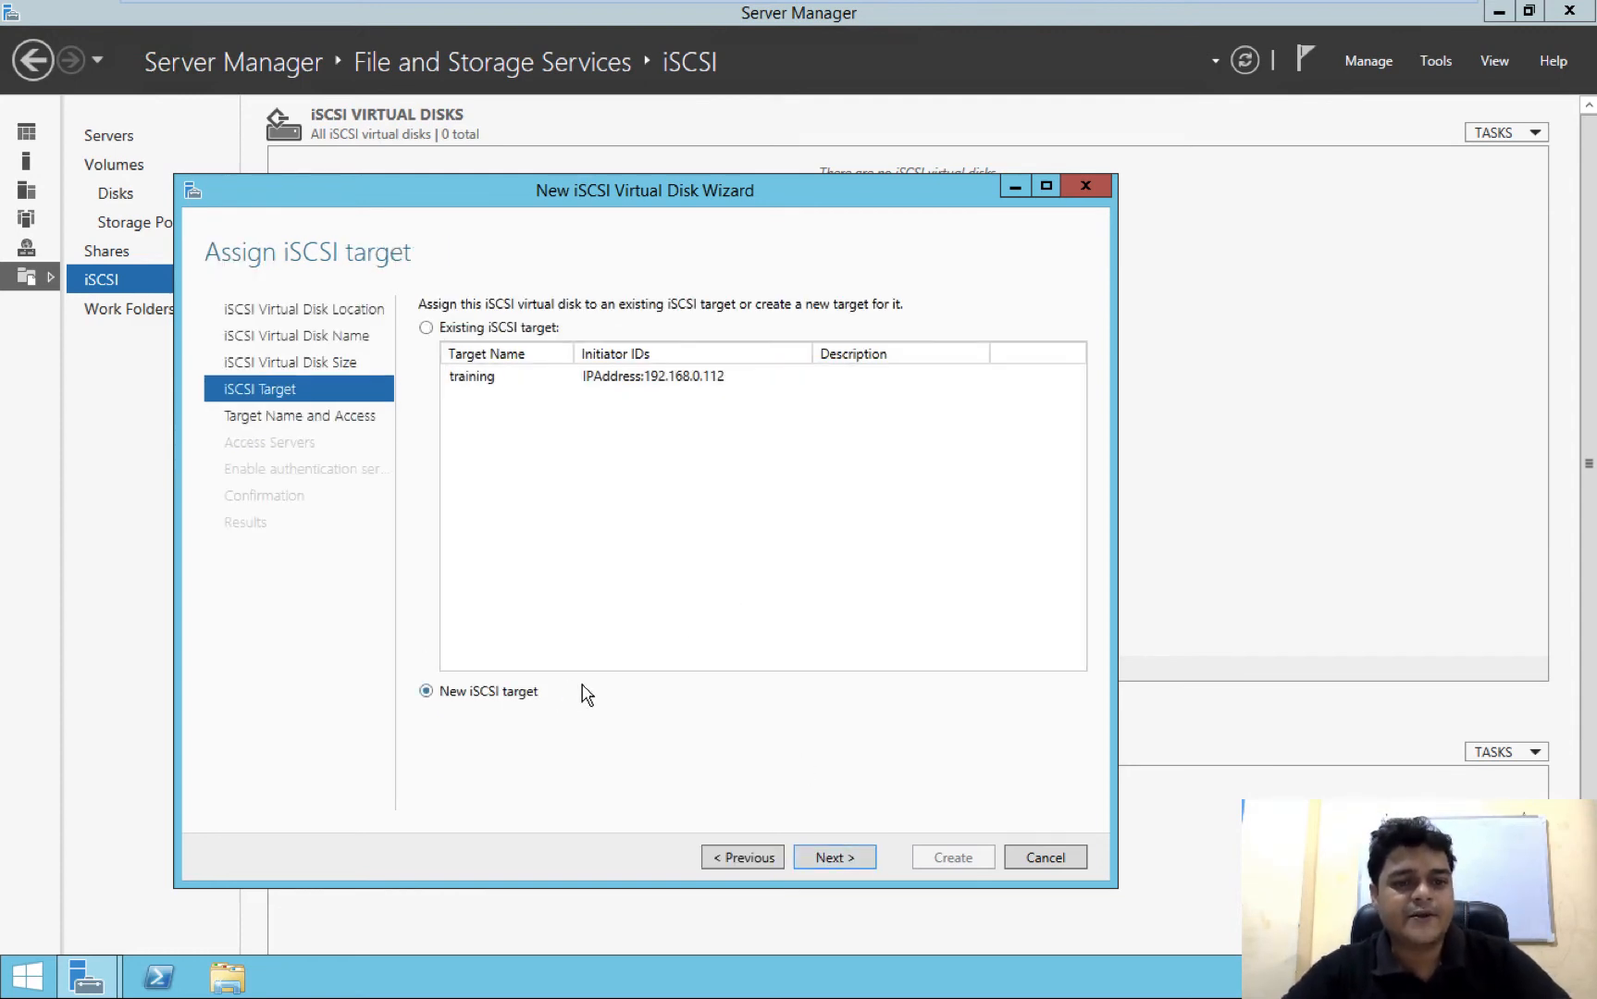
left_click(818, 861)
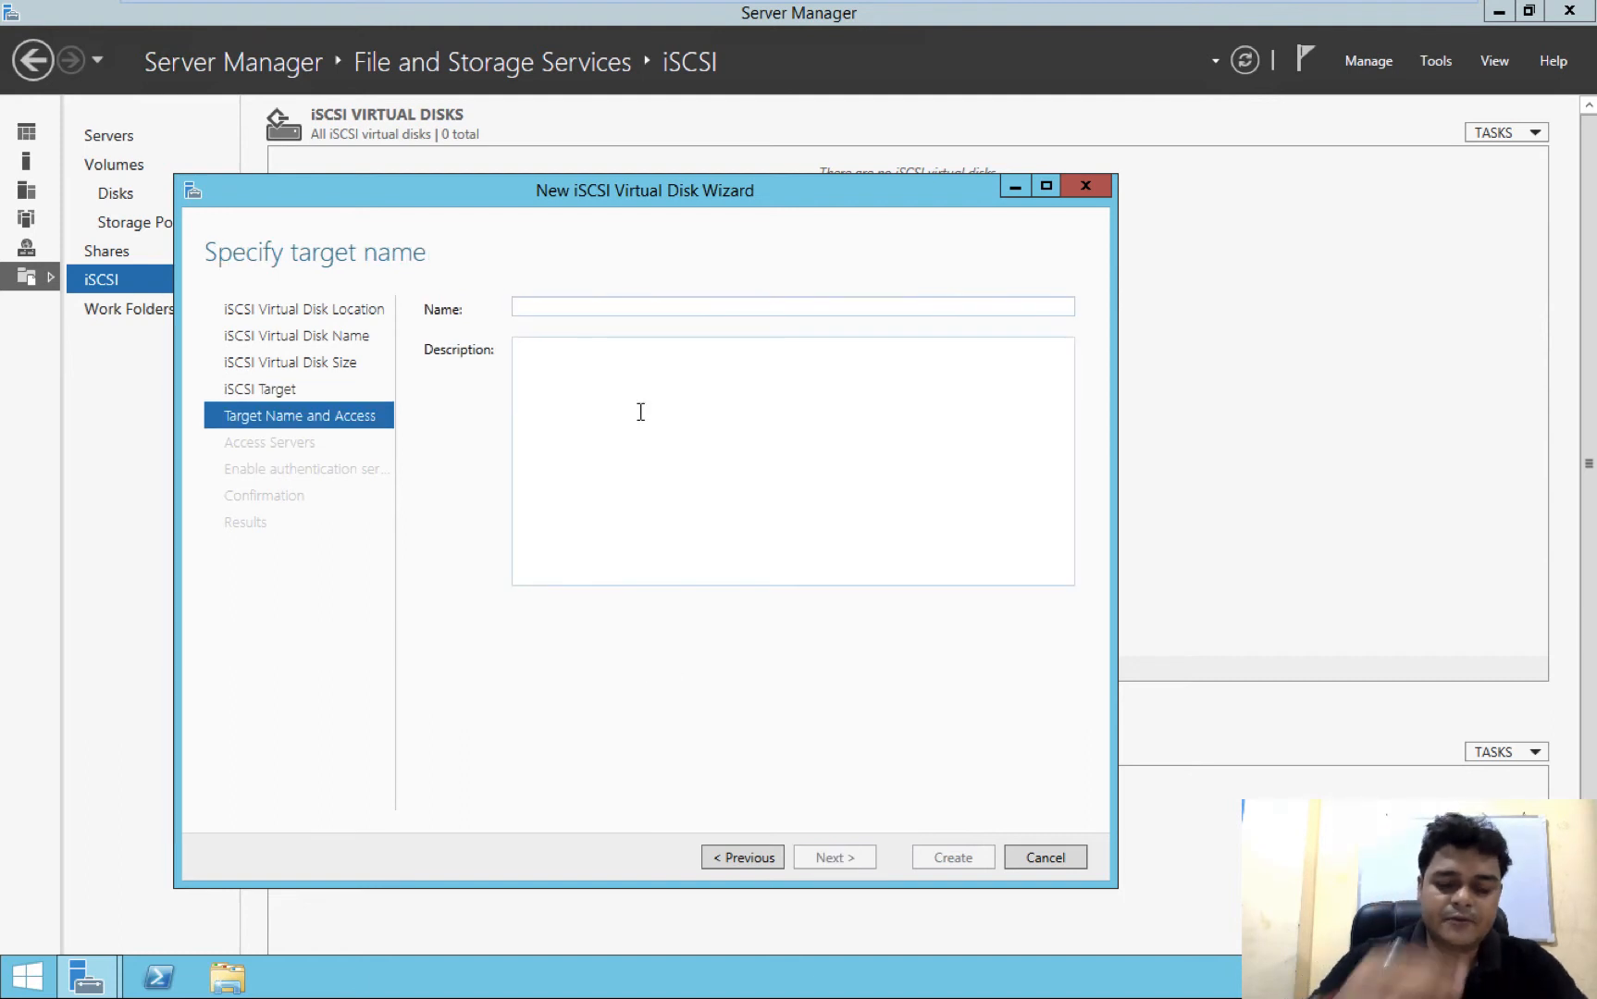
type("for esxi")
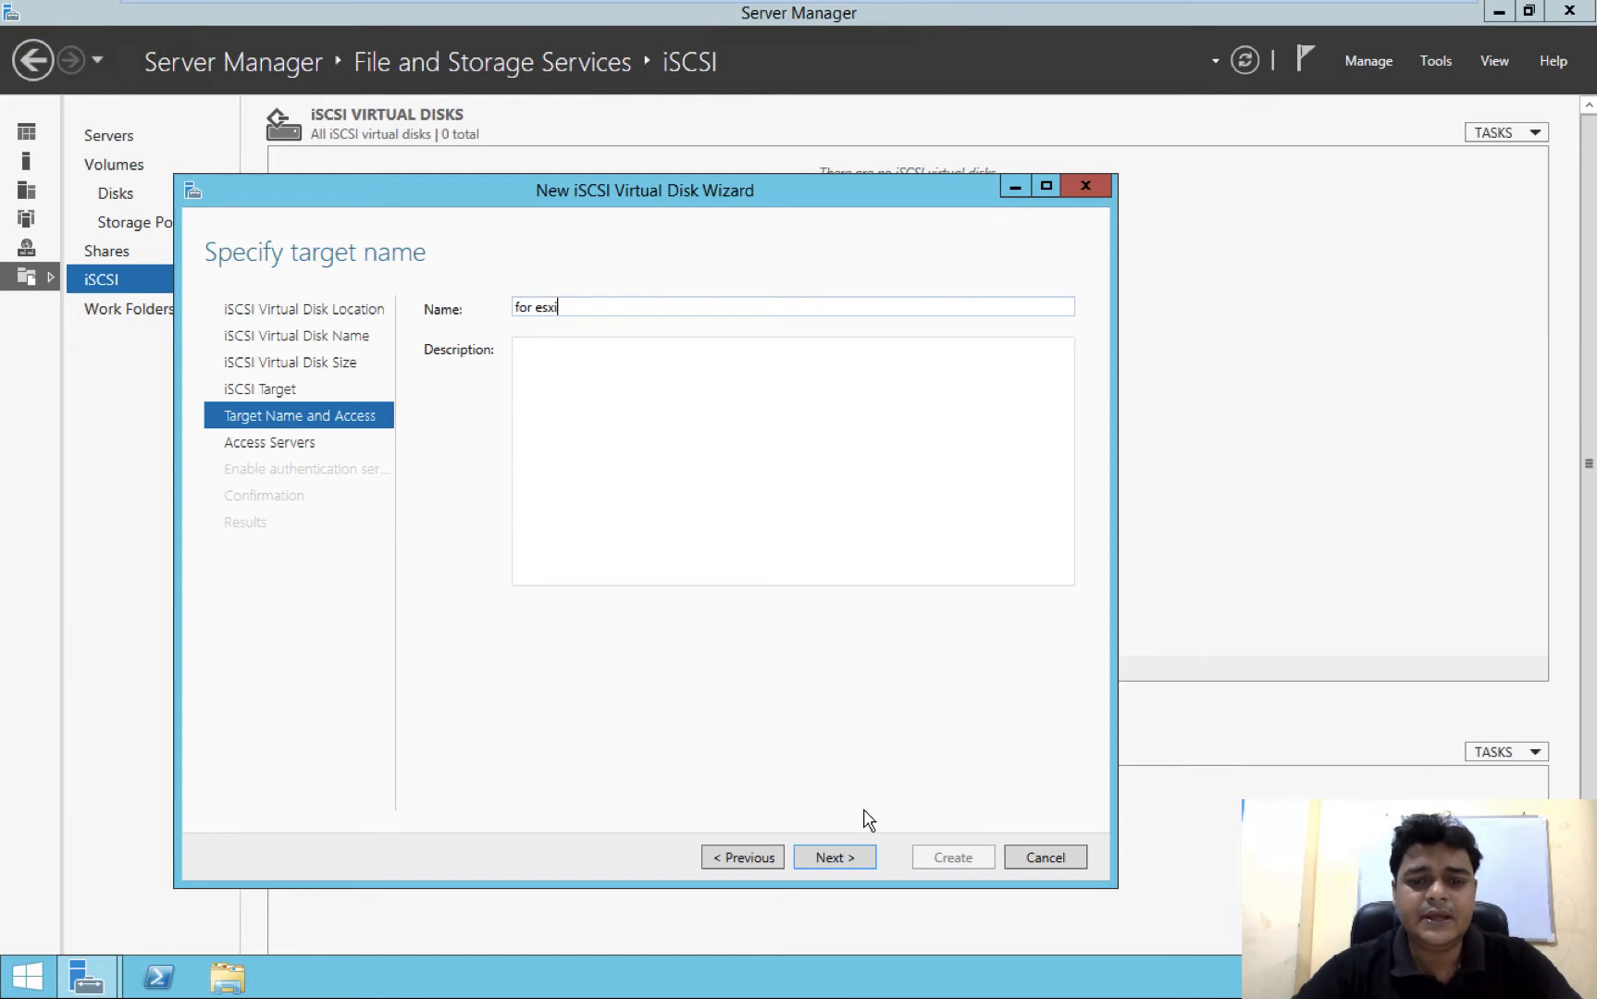
left_click(837, 858)
left_click(910, 571)
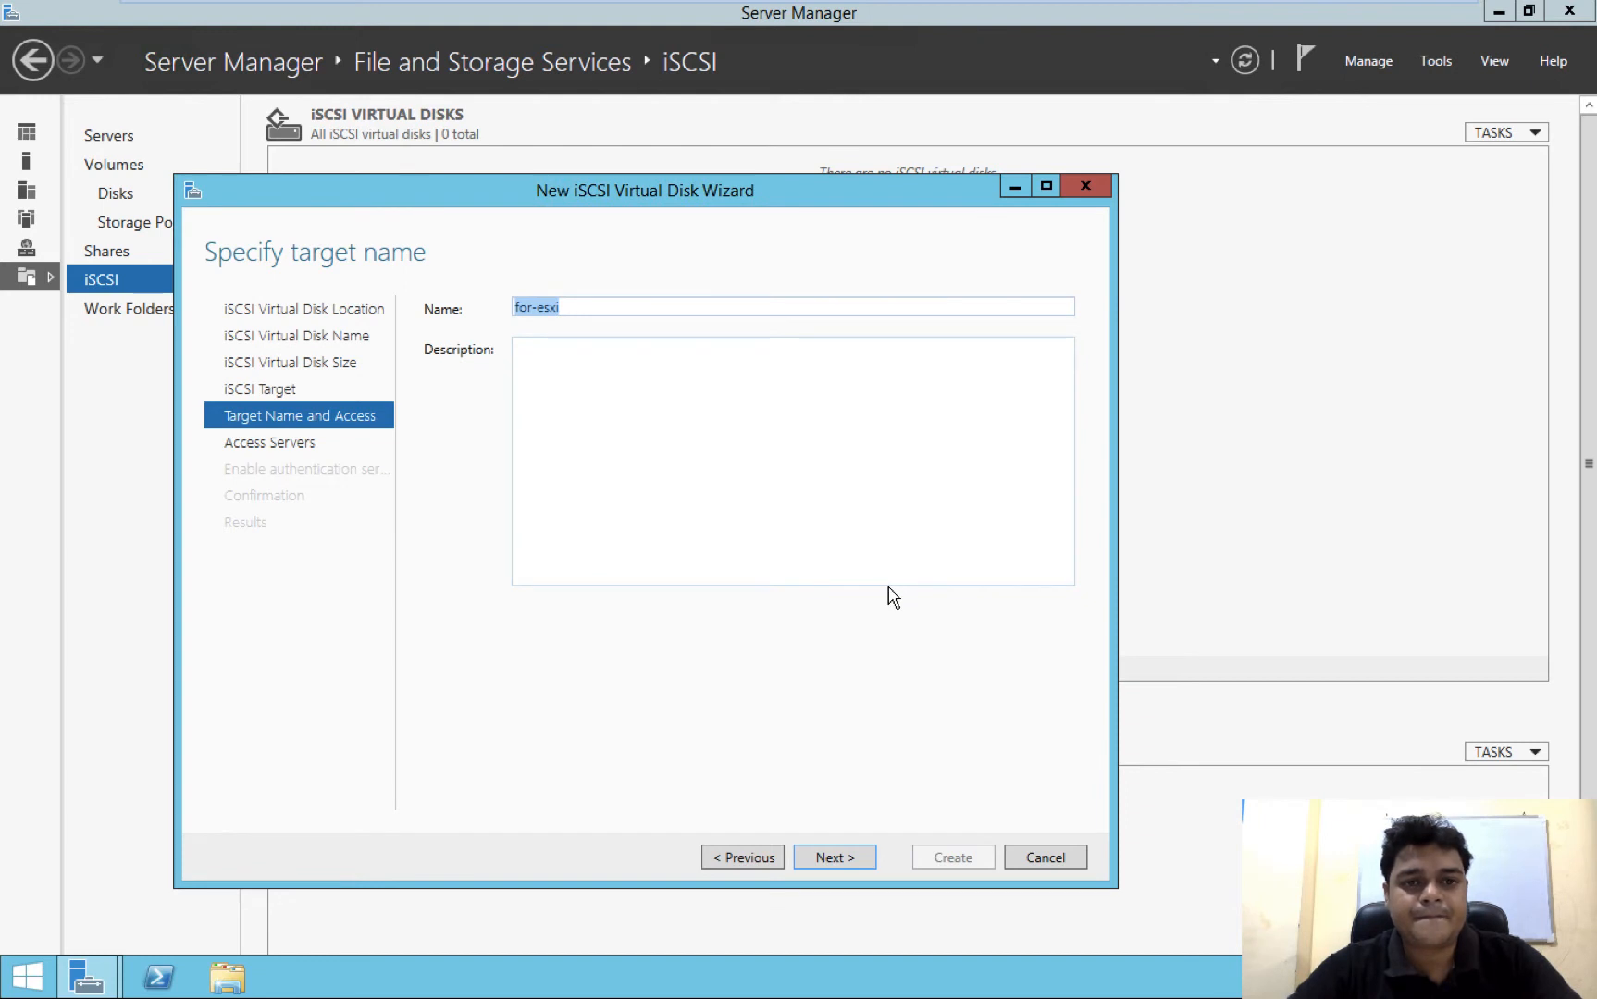
left_click(830, 860)
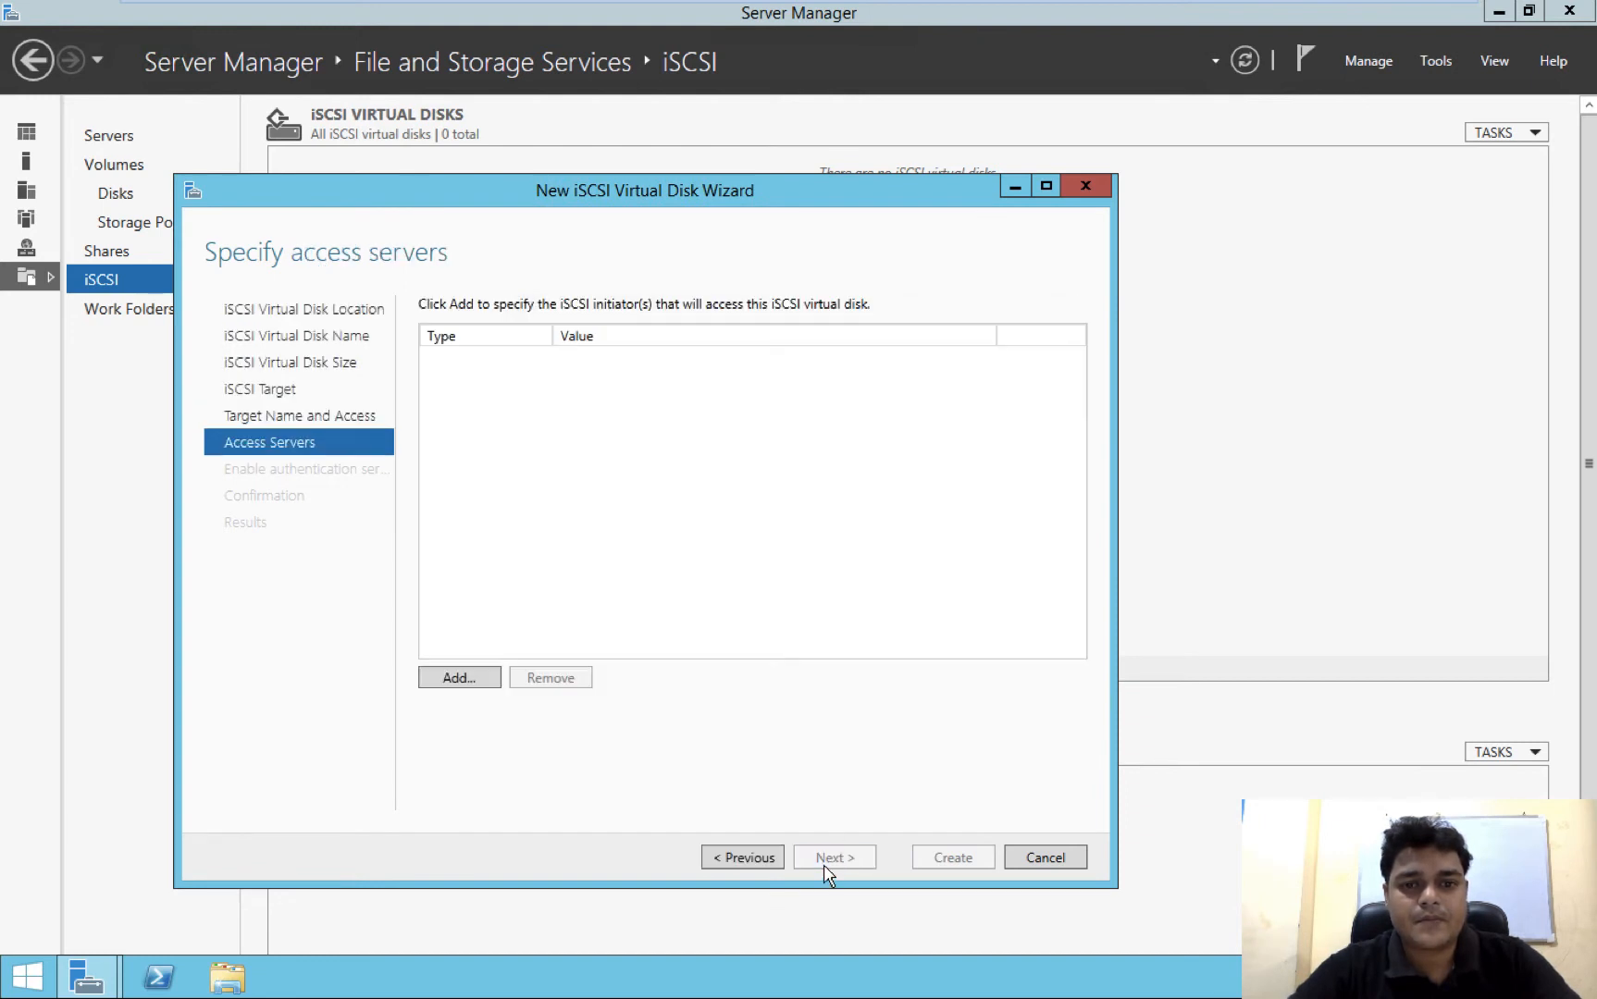
Add an initiator identified by the IP address 192.168.0.112 to the target's access servers
left_click(459, 678)
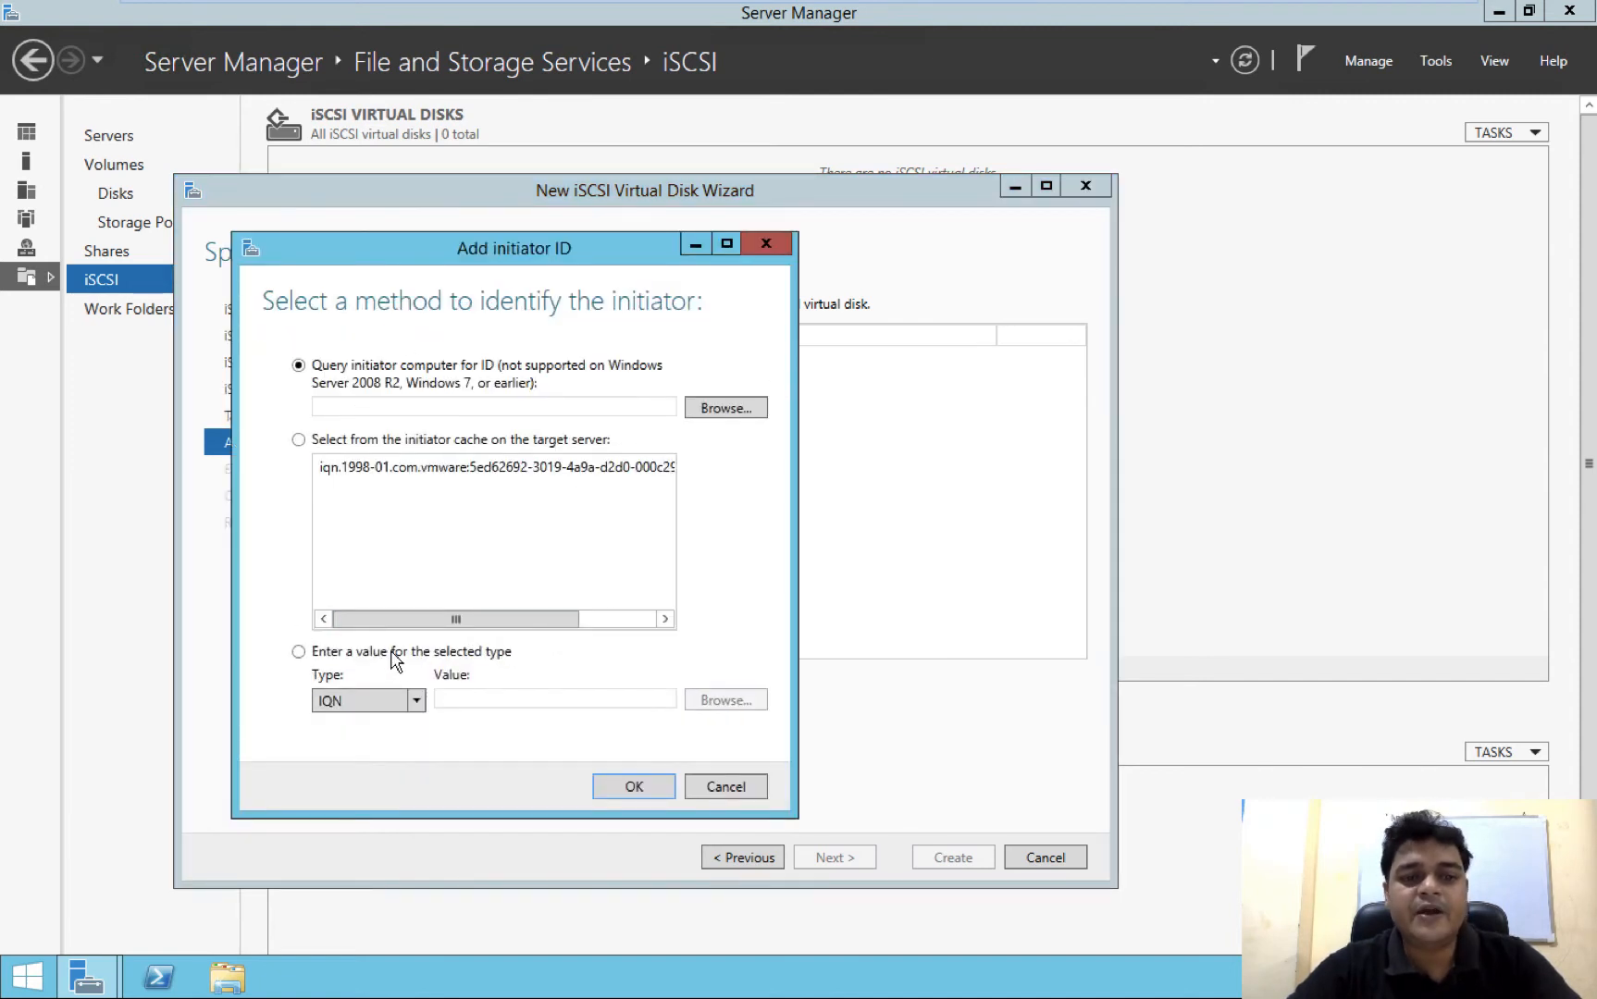
left_click(298, 652)
left_click(415, 703)
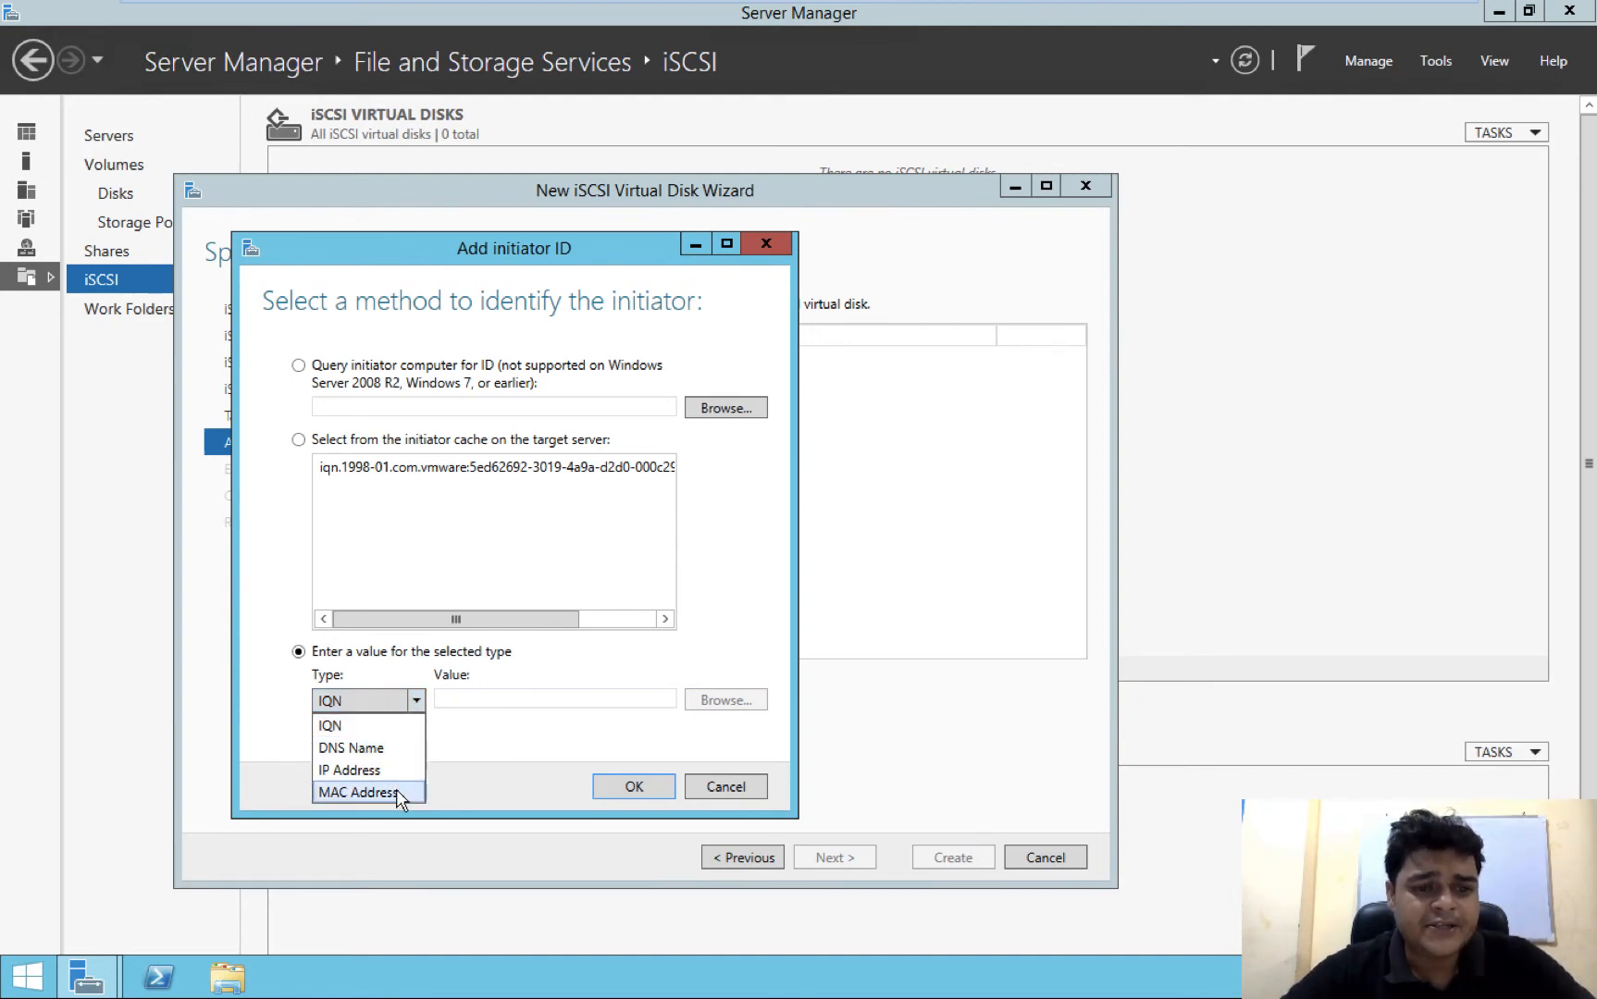
left_click(499, 696)
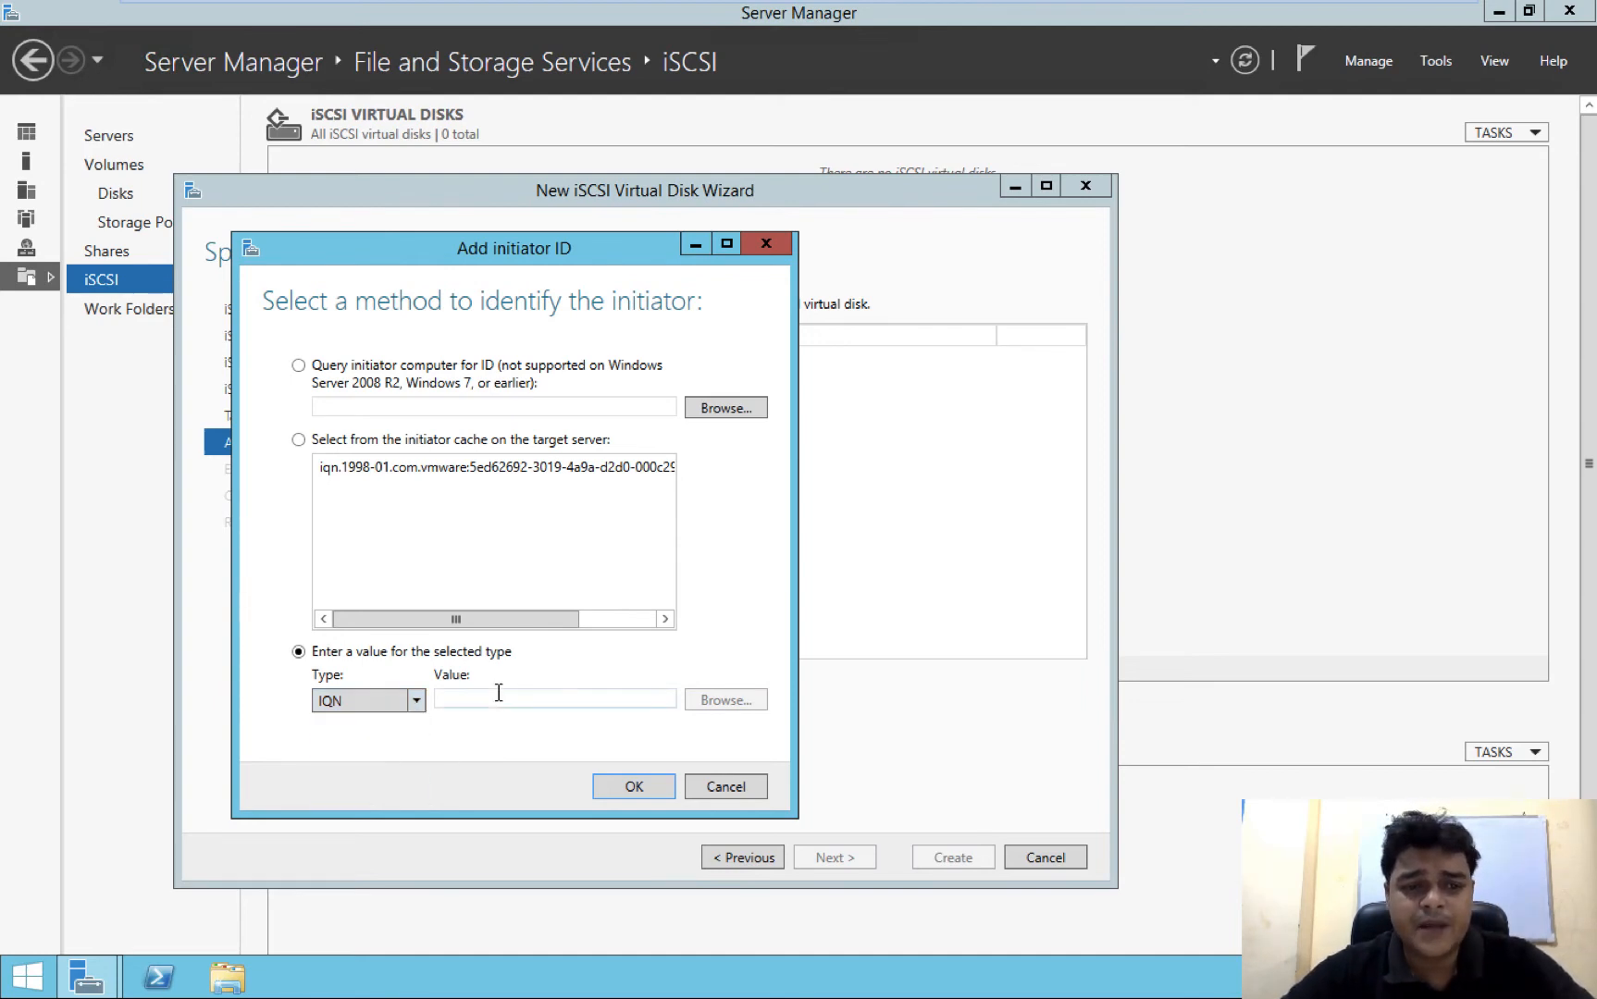
left_click(417, 700)
left_click(382, 768)
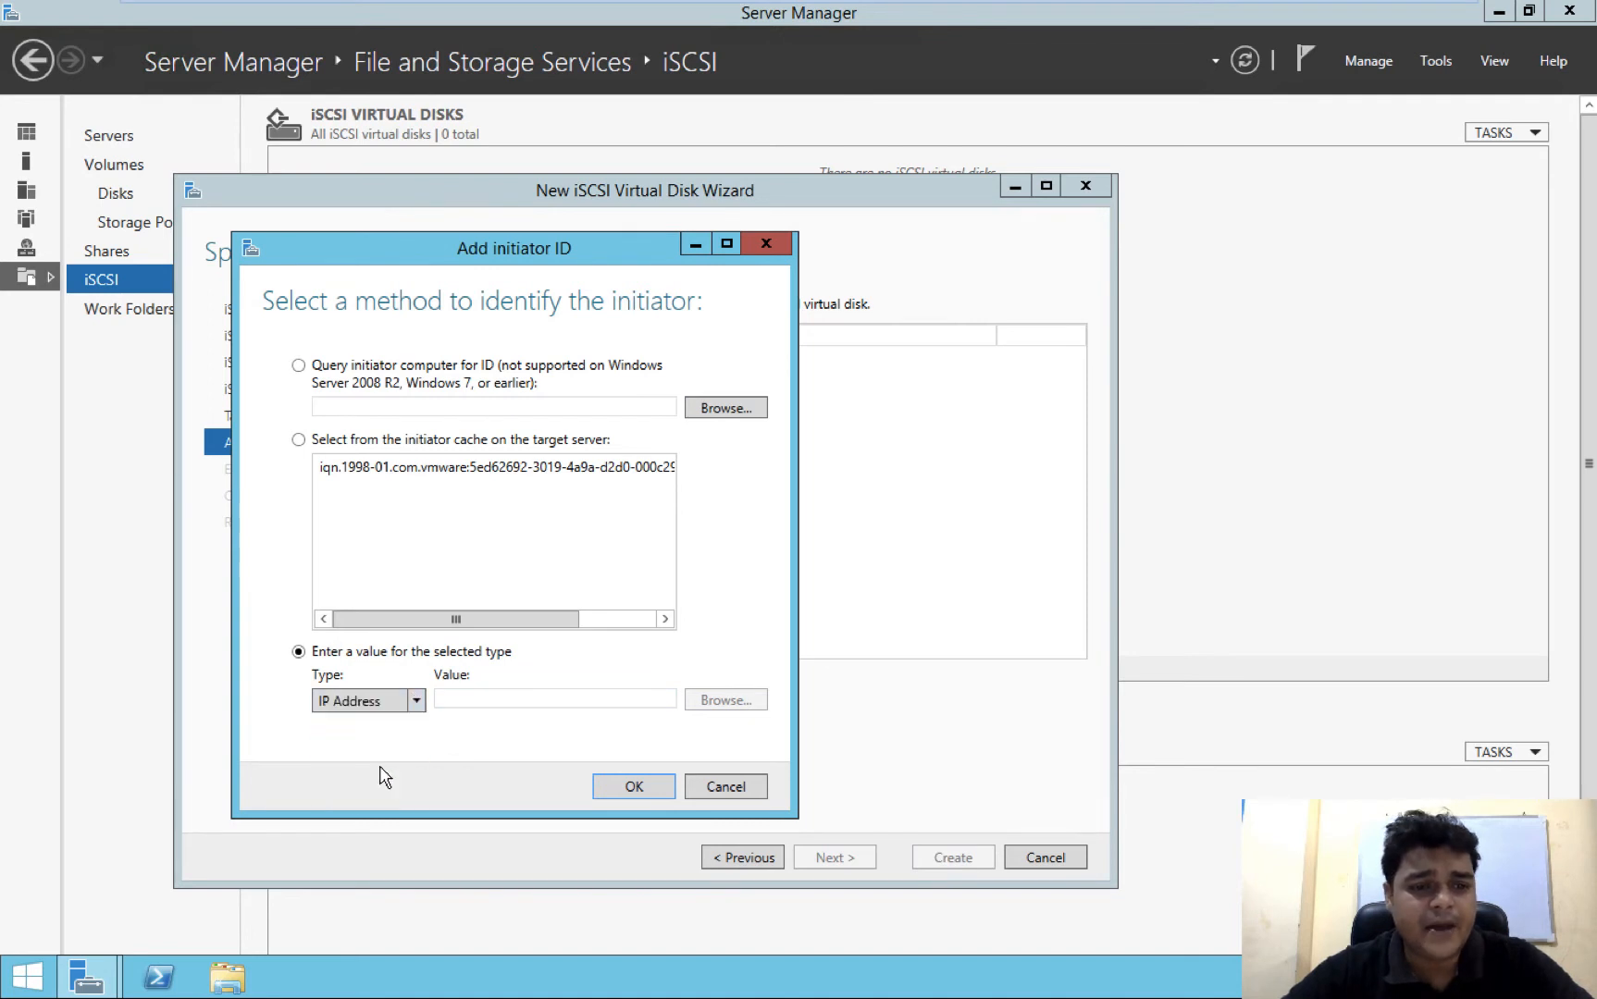
left_click(495, 700)
type("19")
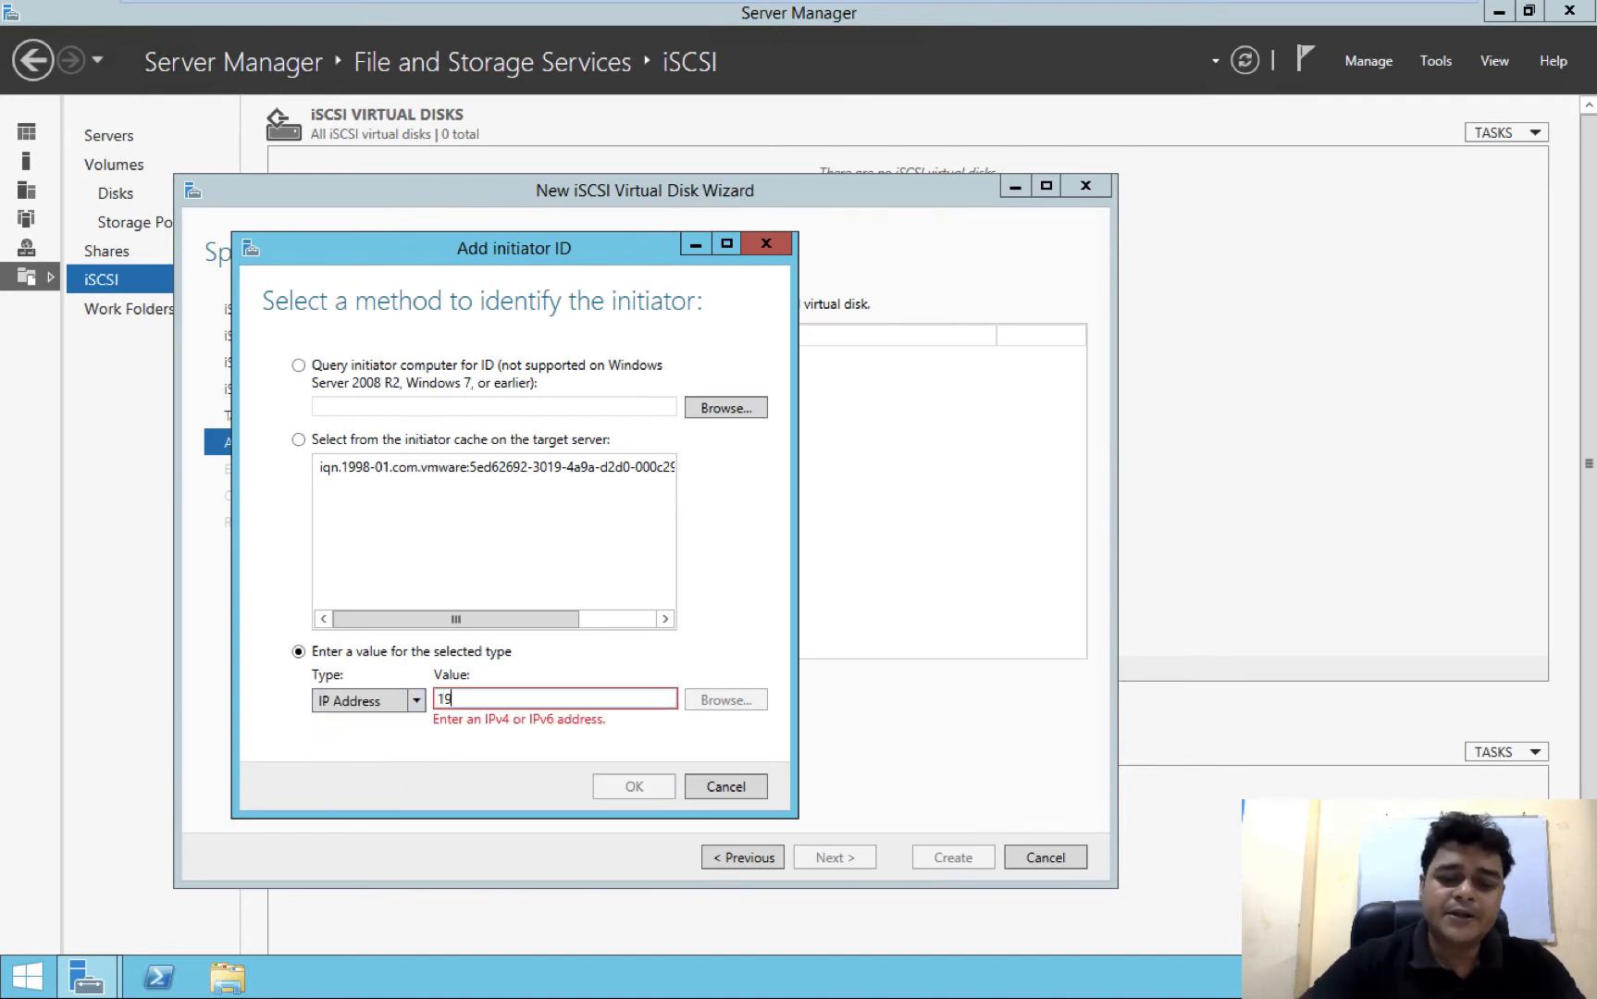
type("2.168.0.112")
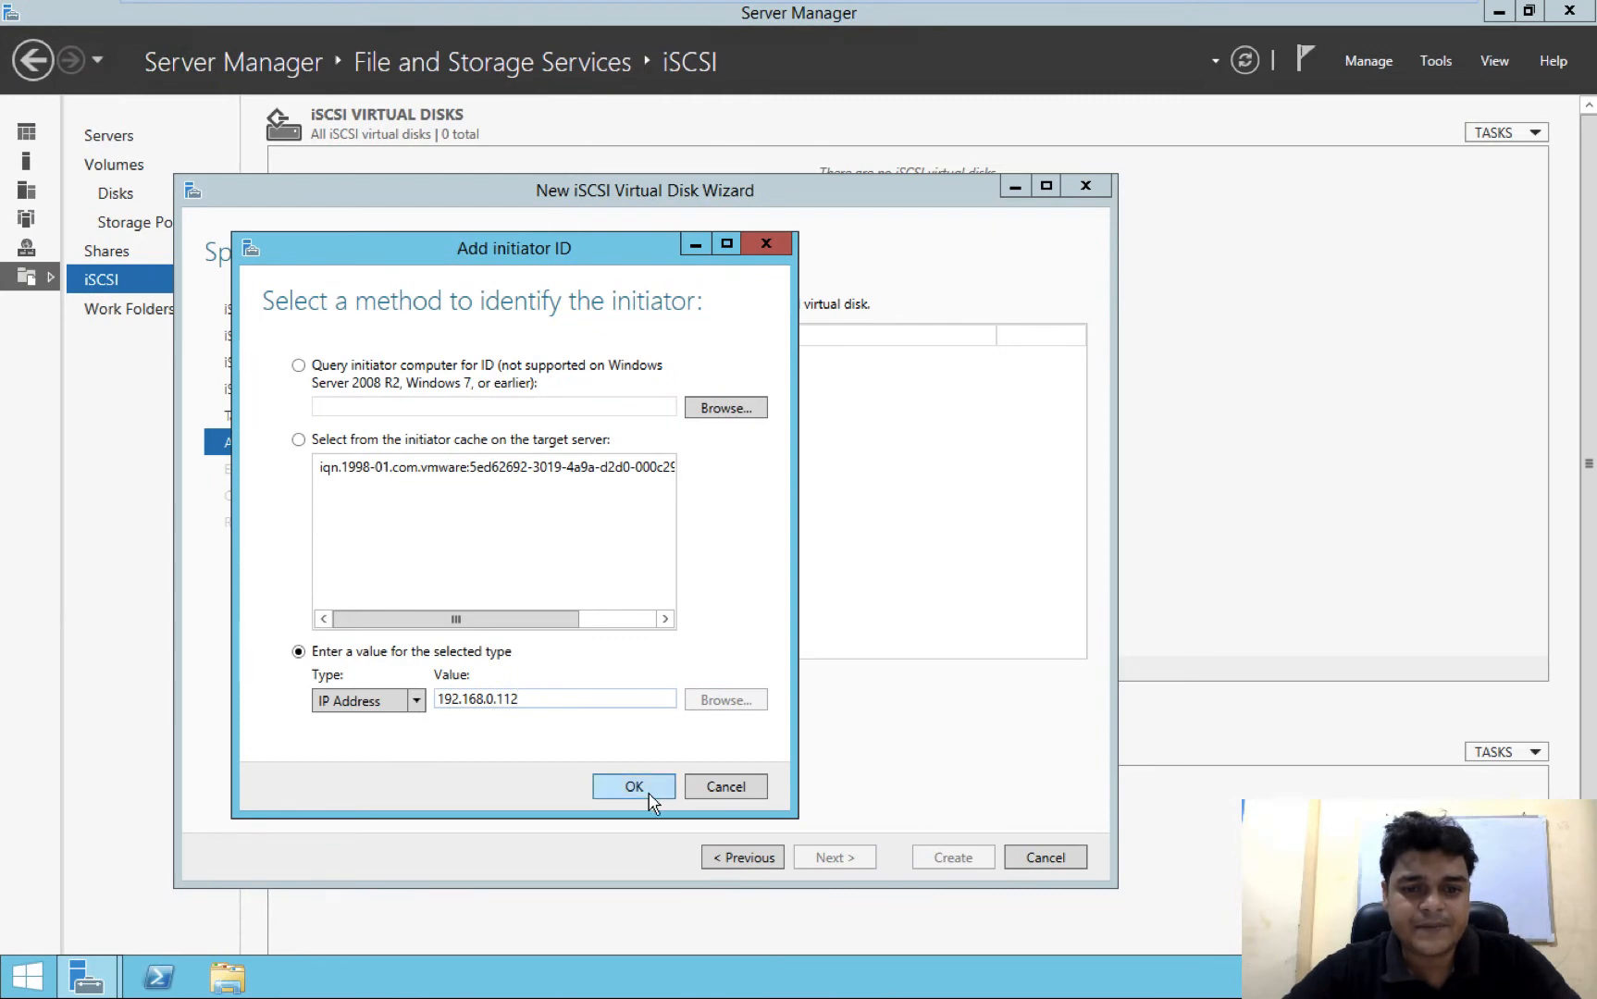
left_click(648, 796)
Create the iSCSI virtual disk with CHAP and reverse CHAP left disabled, and refresh the list of virtual disks
left_click(823, 858)
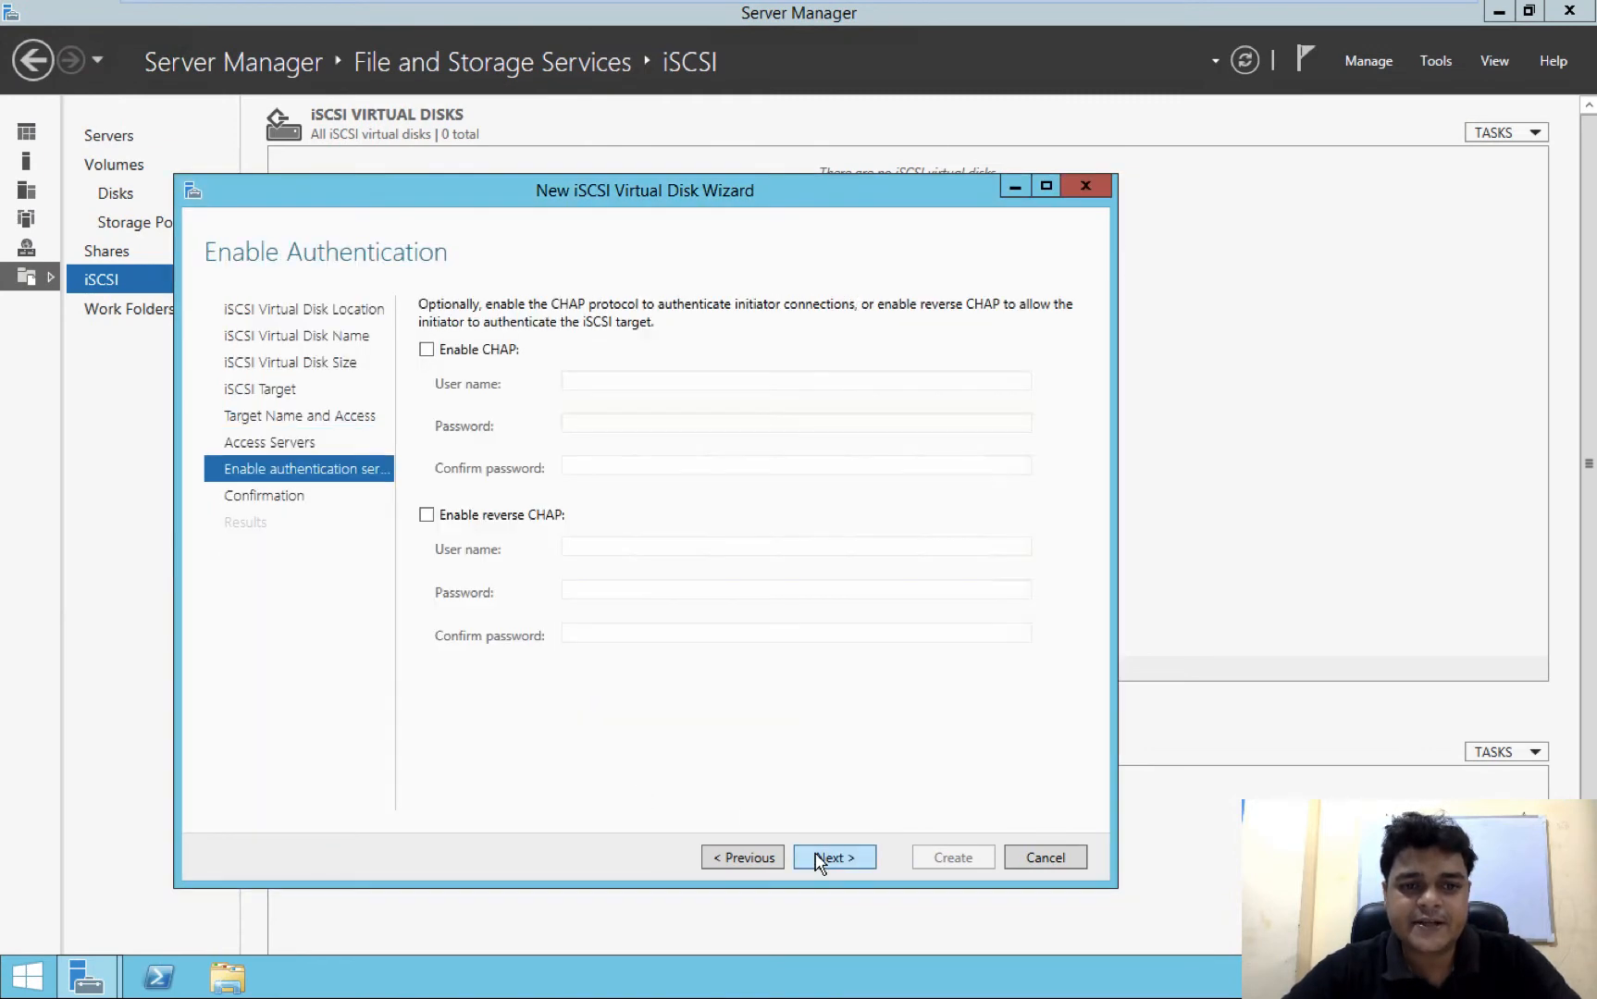
left_click(854, 861)
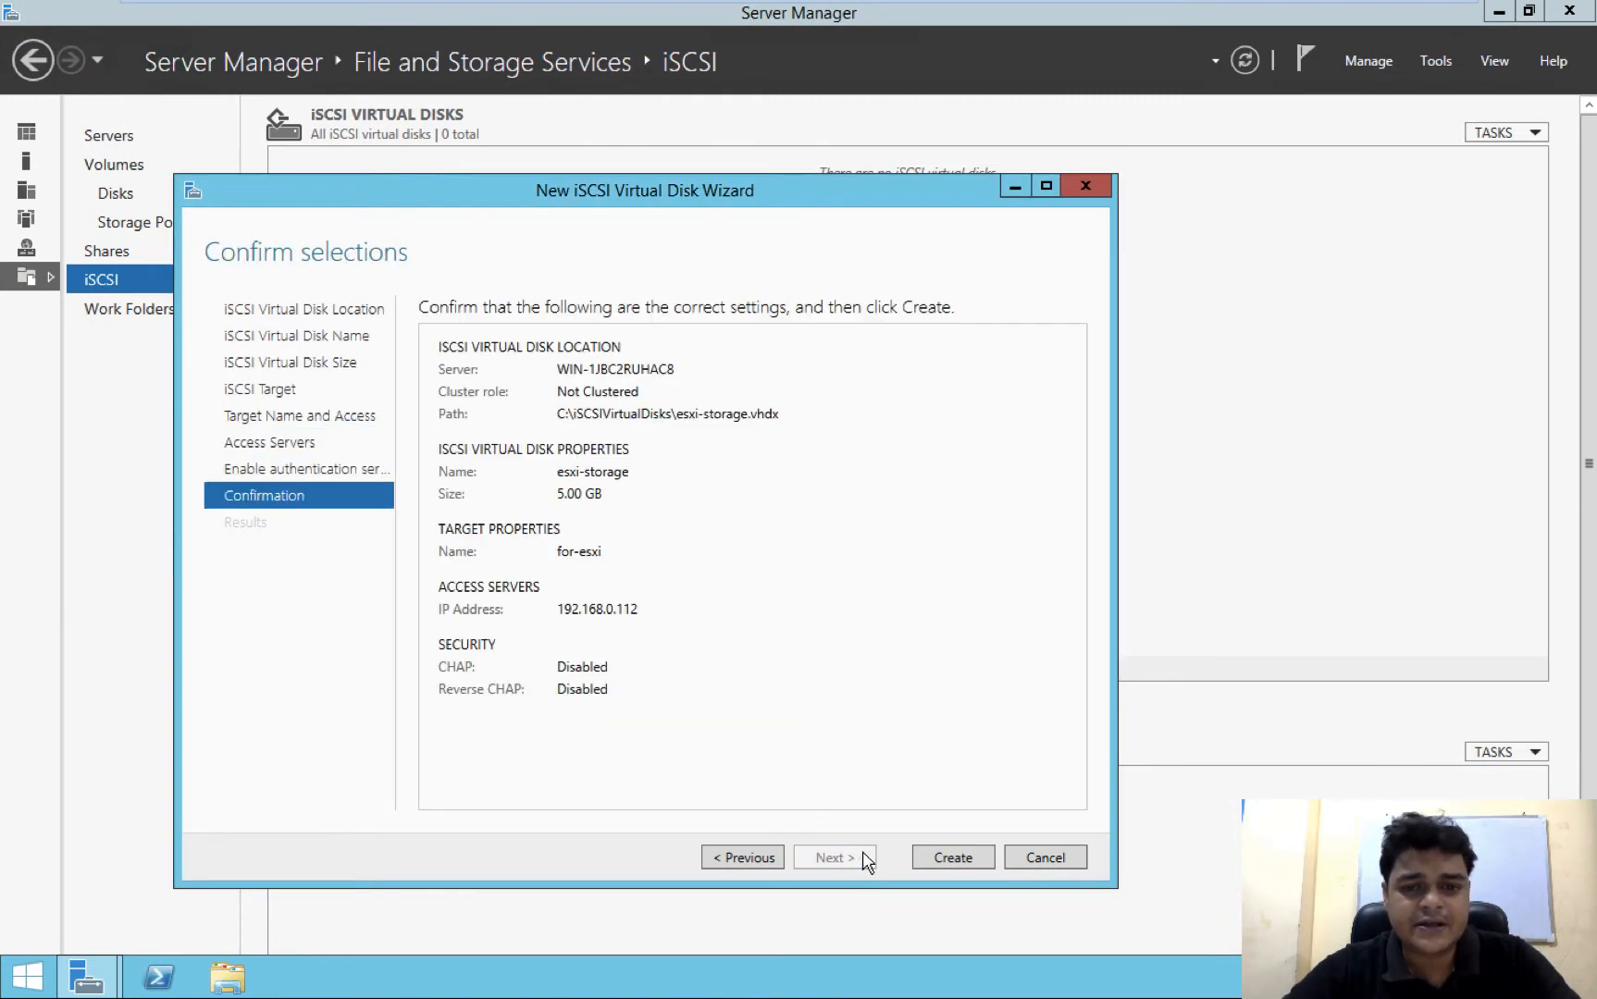
left_click(952, 860)
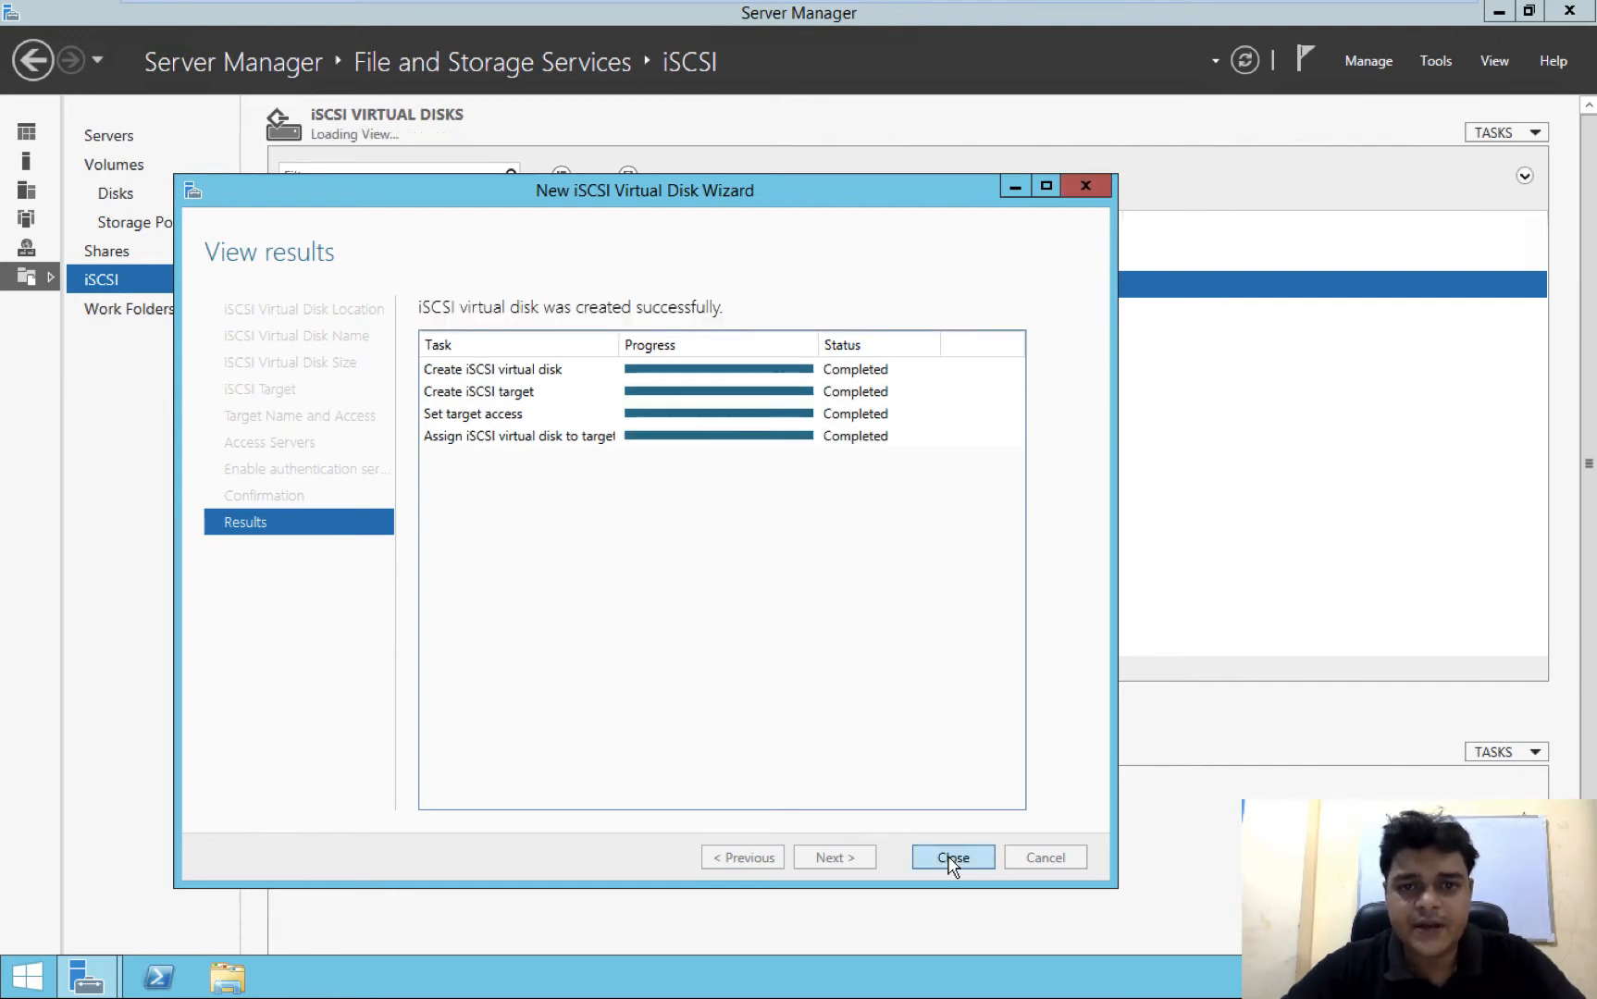
left_click(953, 860)
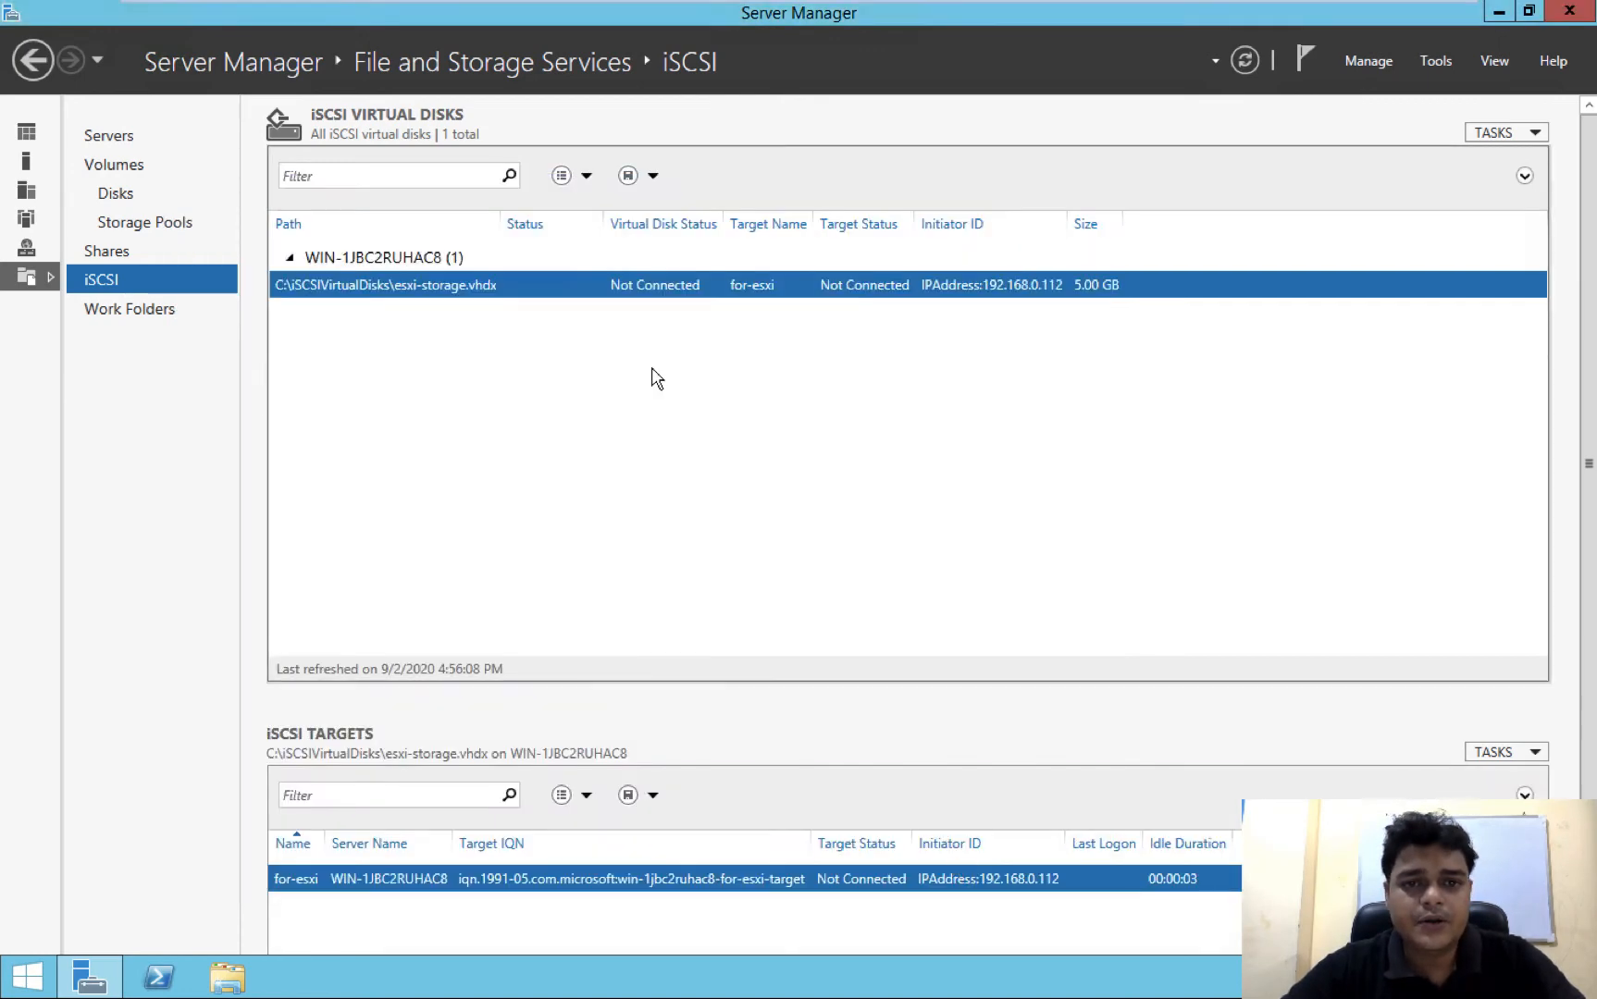
right_click(791, 362)
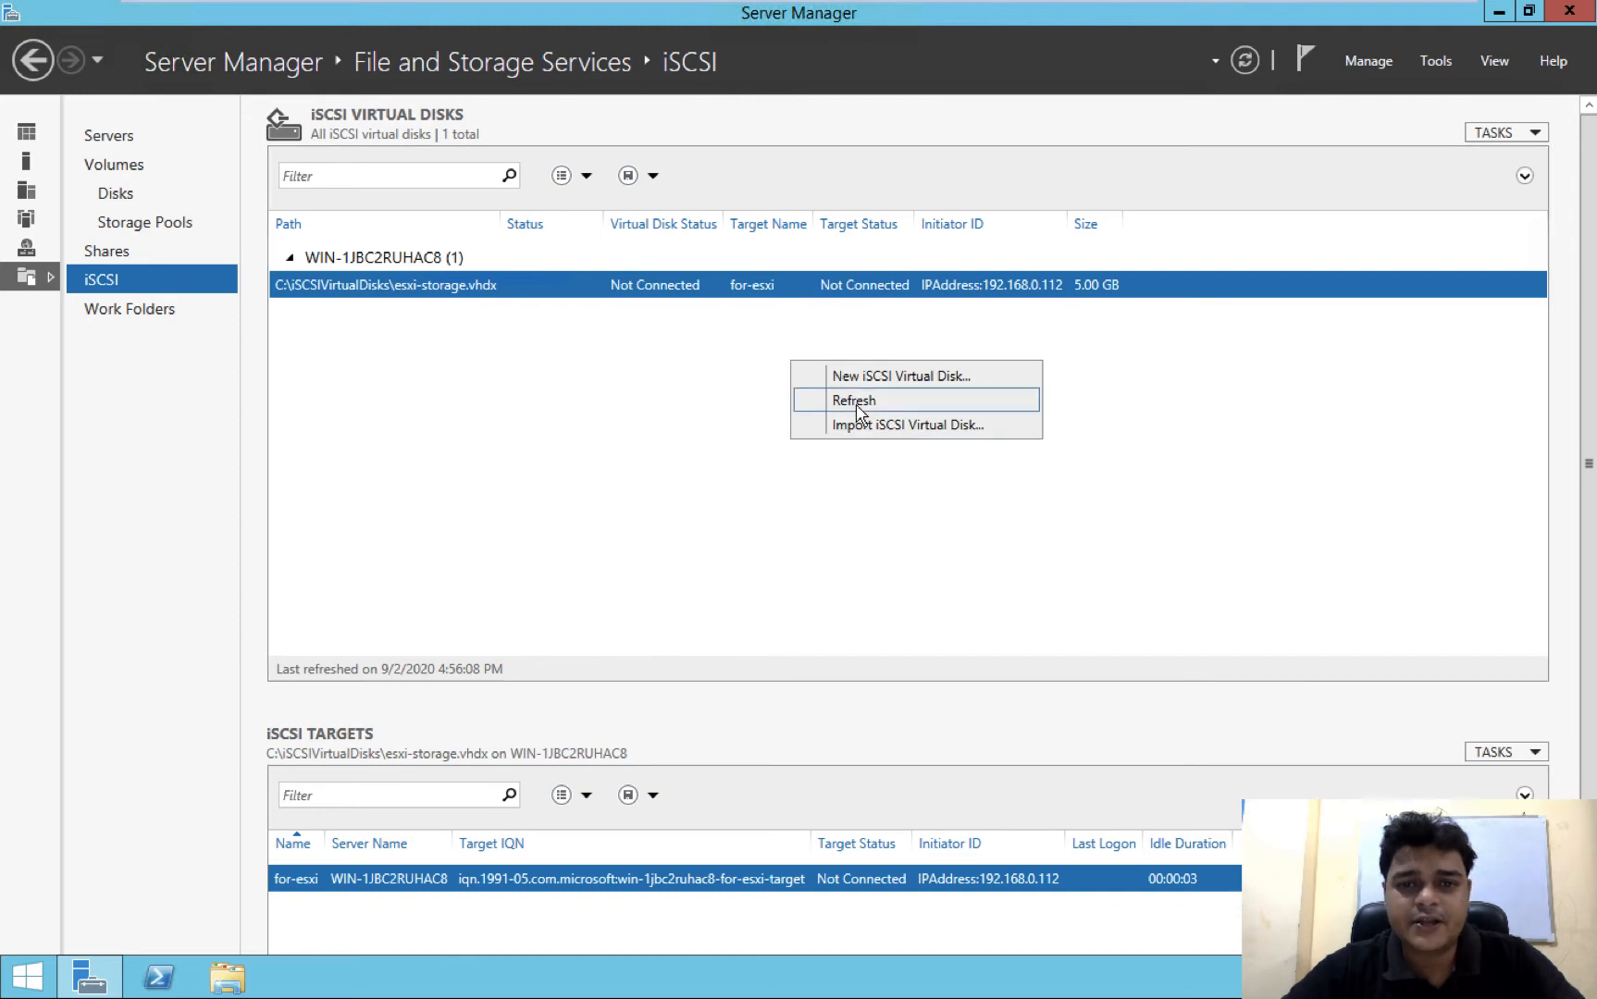
left_click(853, 401)
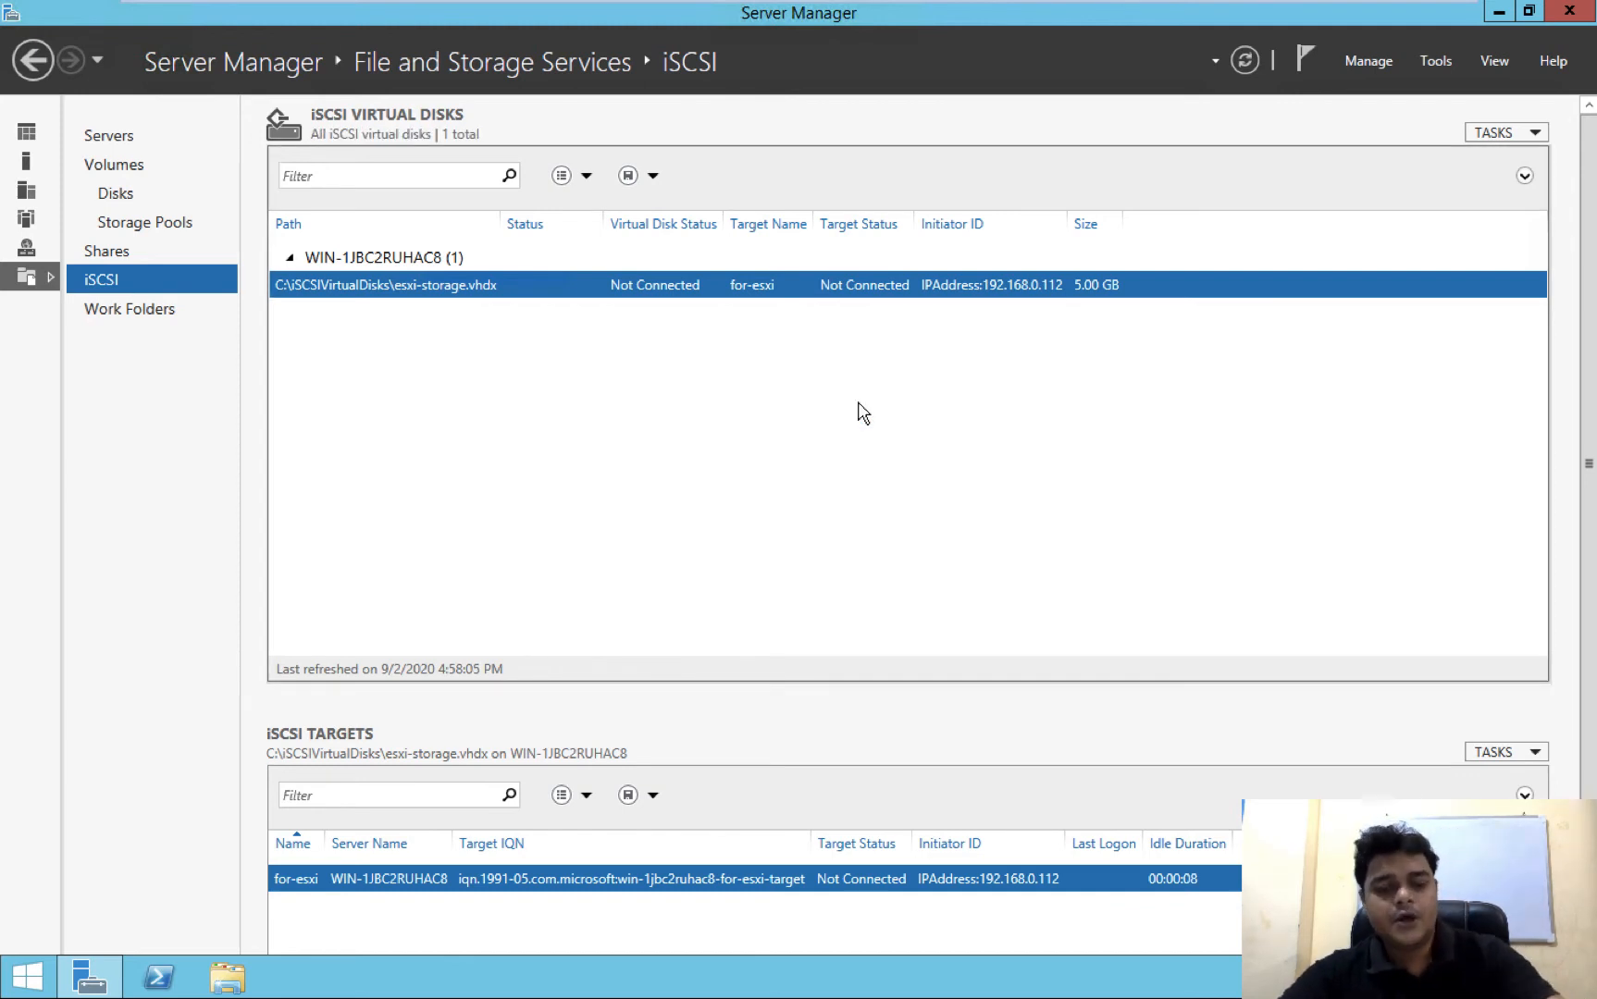
Look up the Windows server's IPv4 address with ipconfig in a command prompt, and minimize the prompt
key("super+r")
type("cmd")
key("Return")
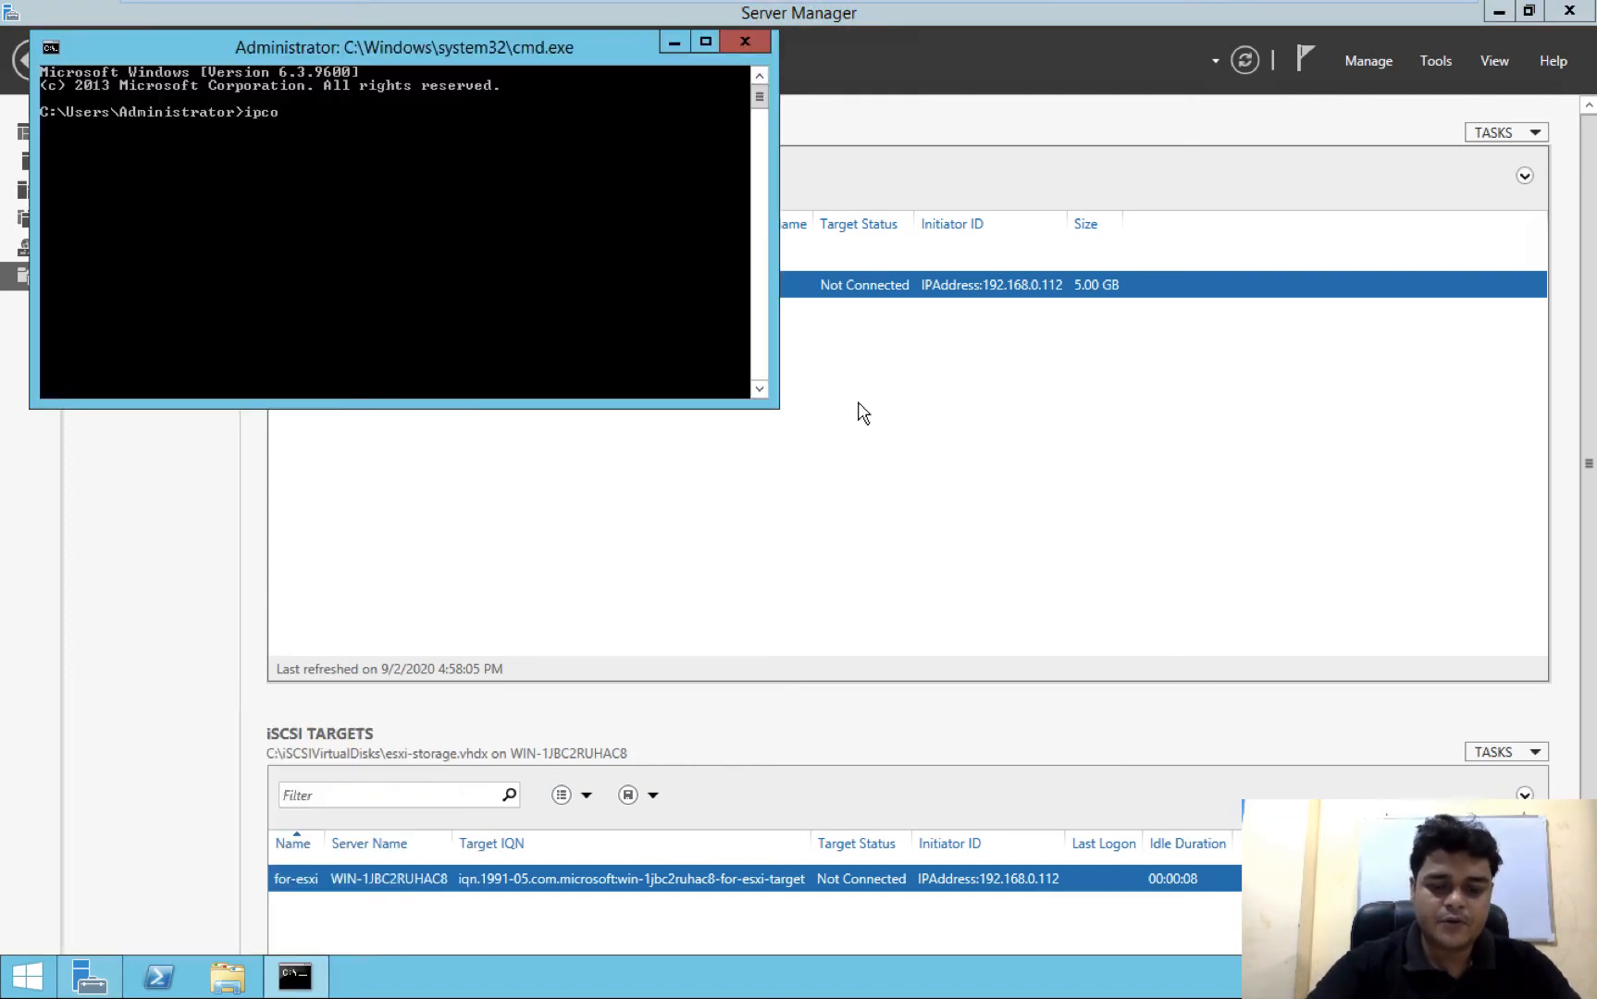
key("Return")
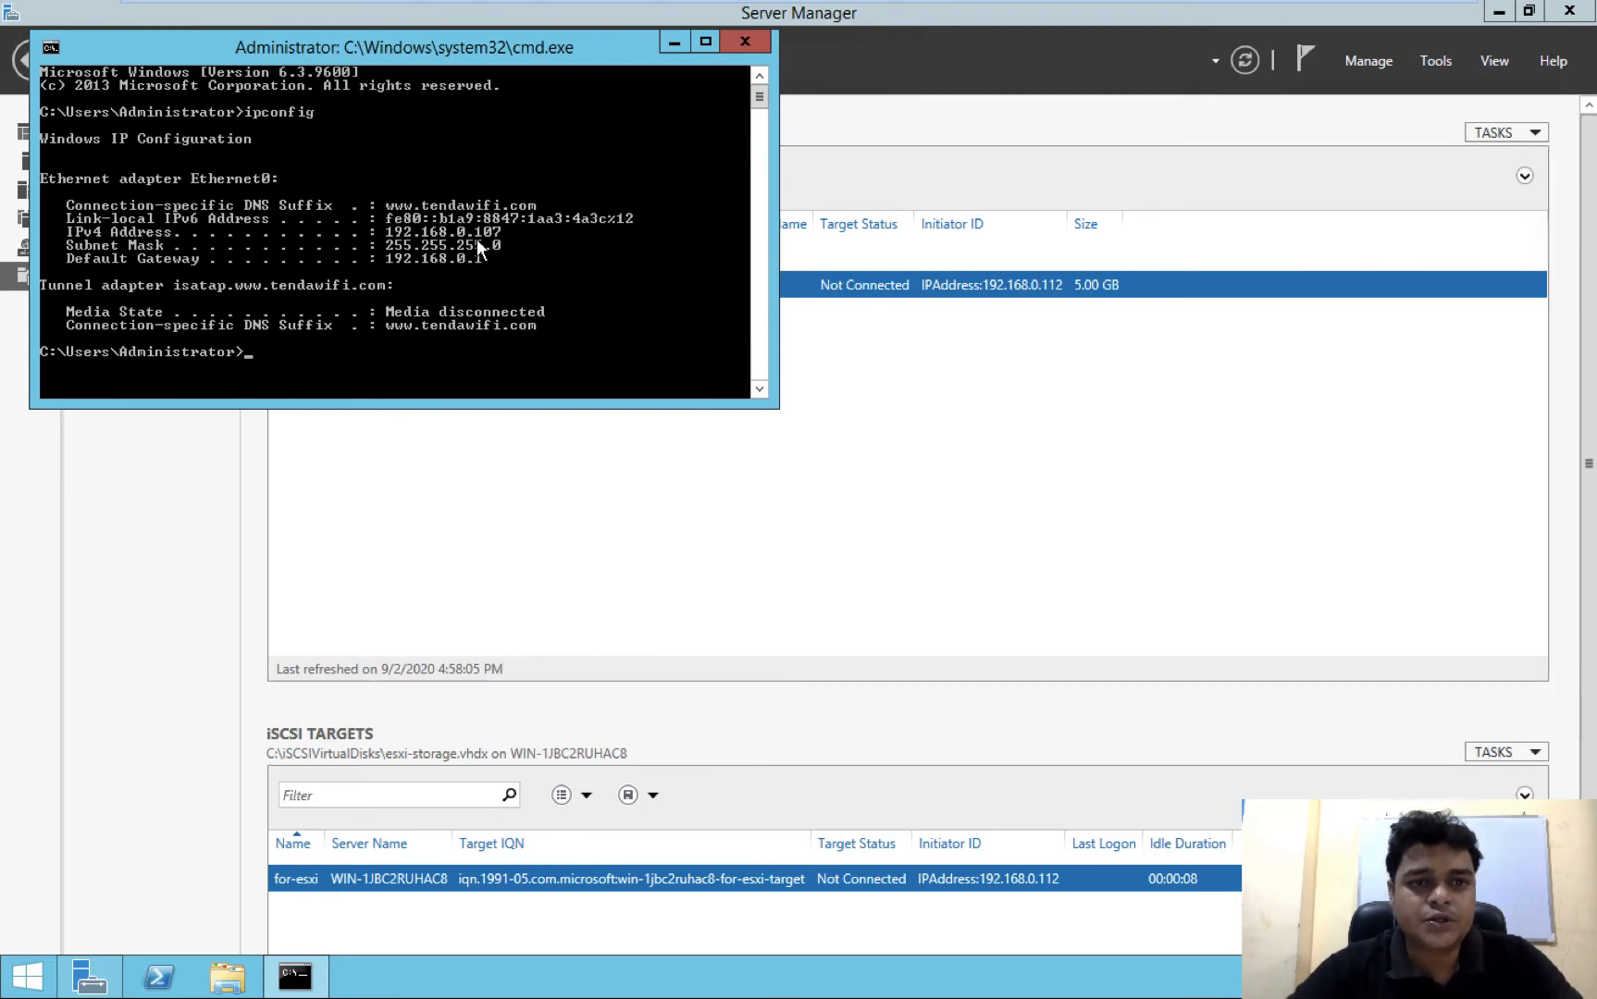
left_click(677, 43)
Switch to the ESXi web client and open the software iSCSI configuration among the host's storage adapters
key("ctrl+Left")
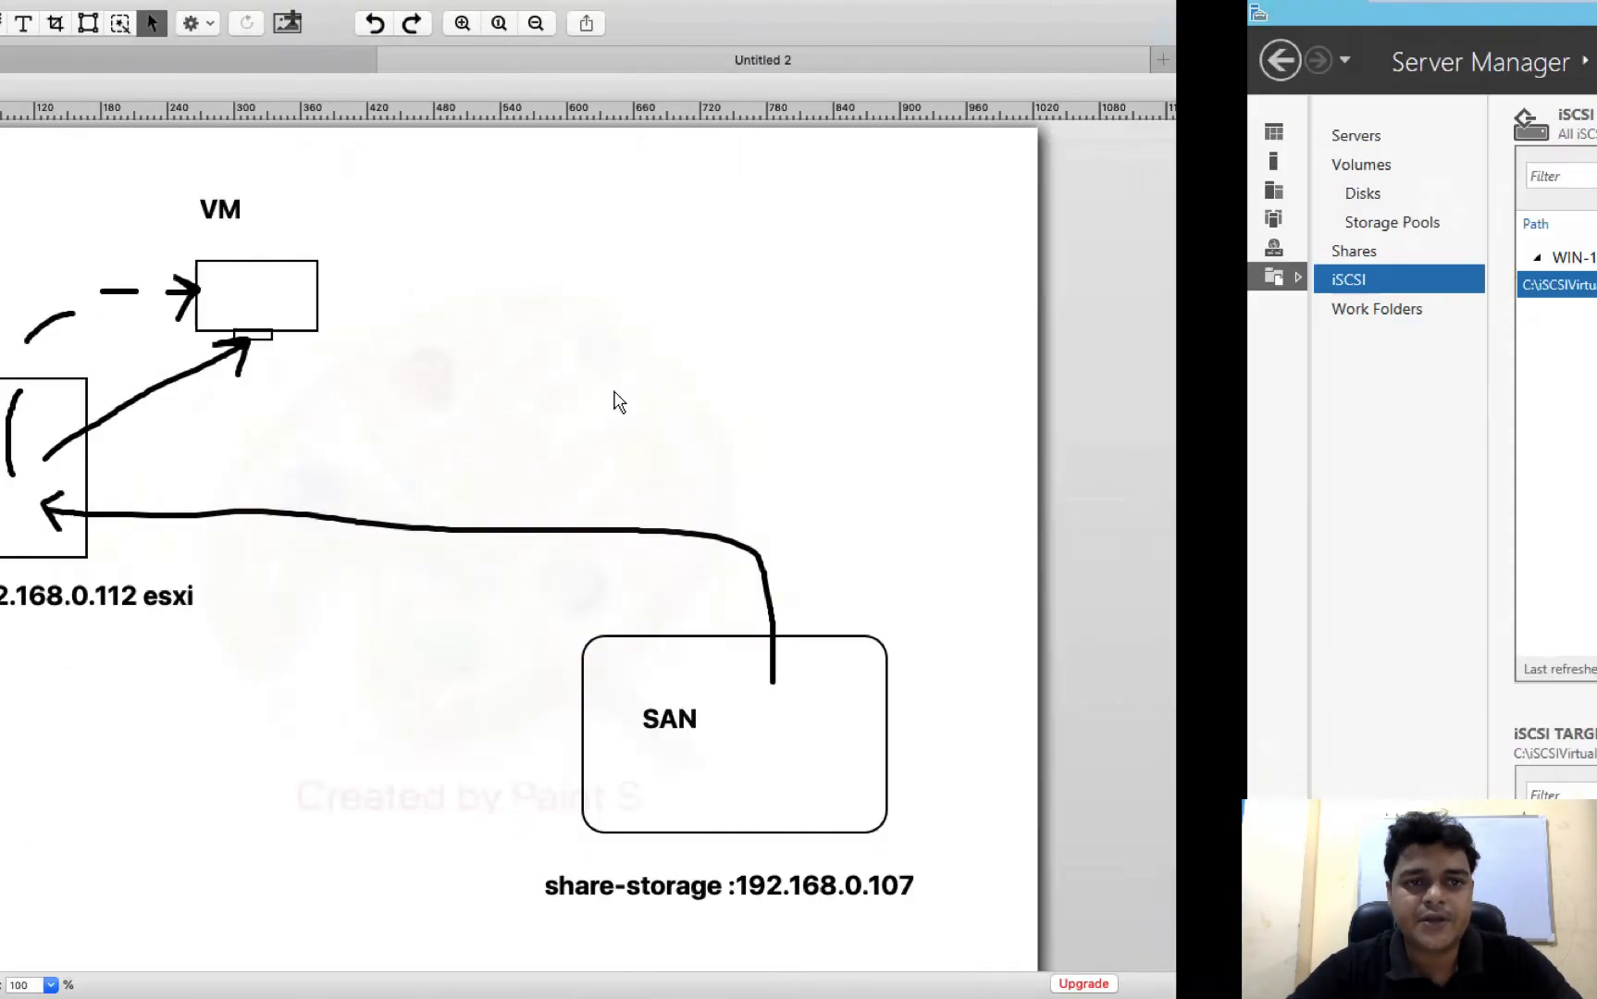
key("ctrl+Left")
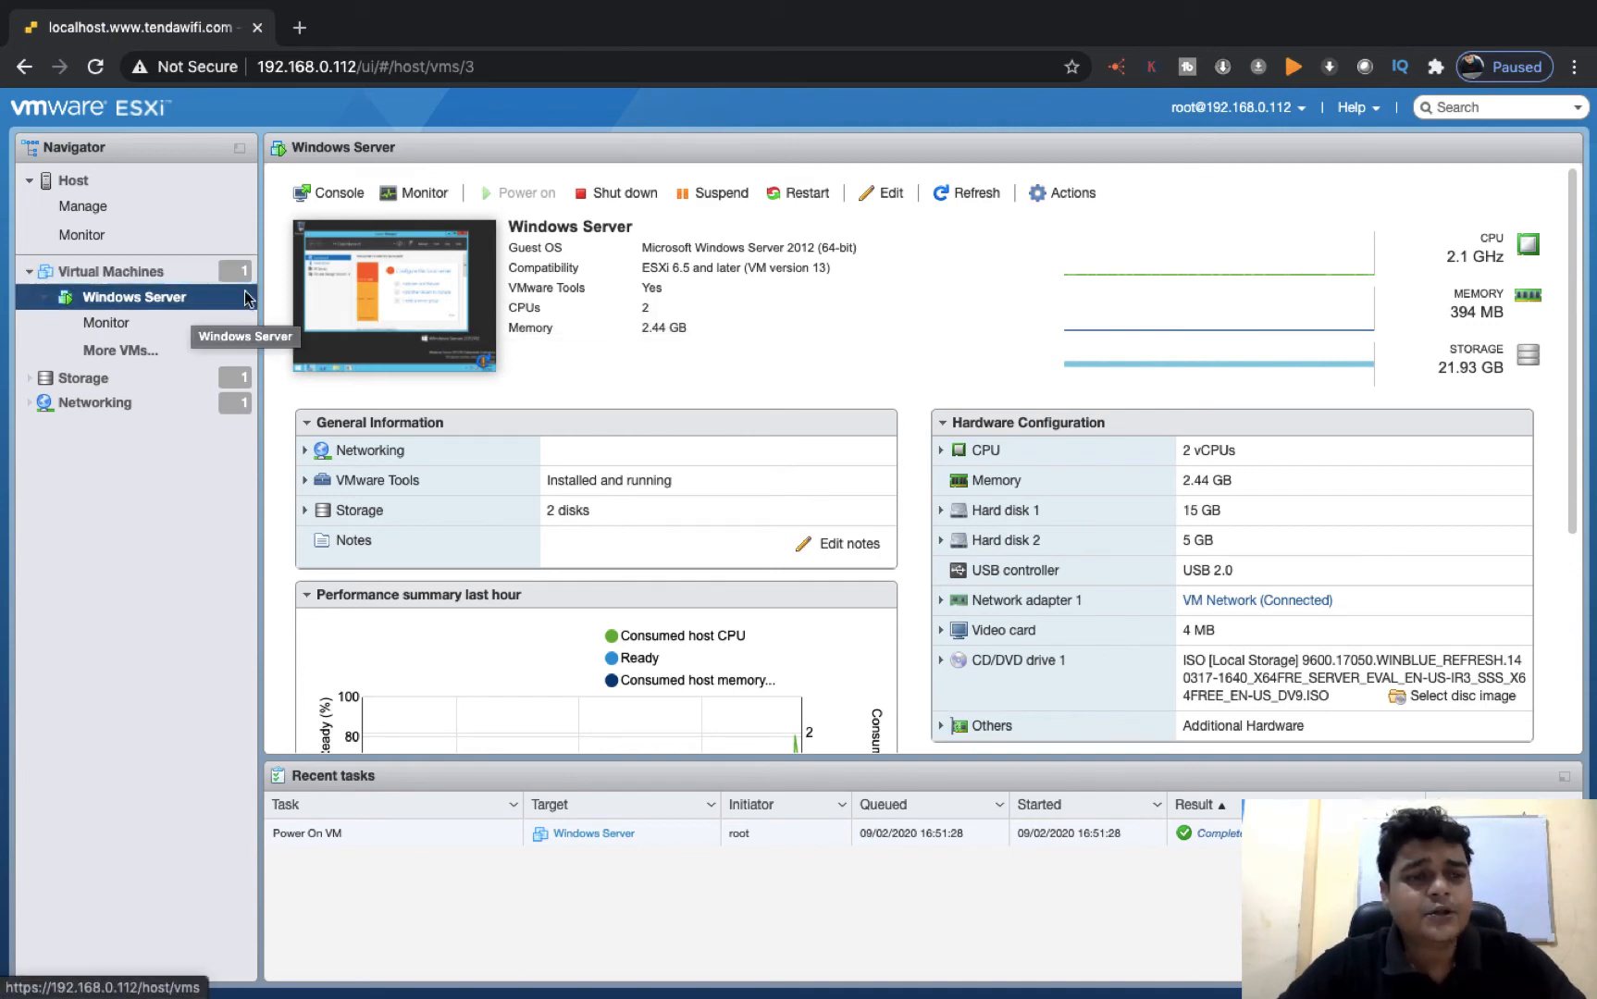
left_click(84, 380)
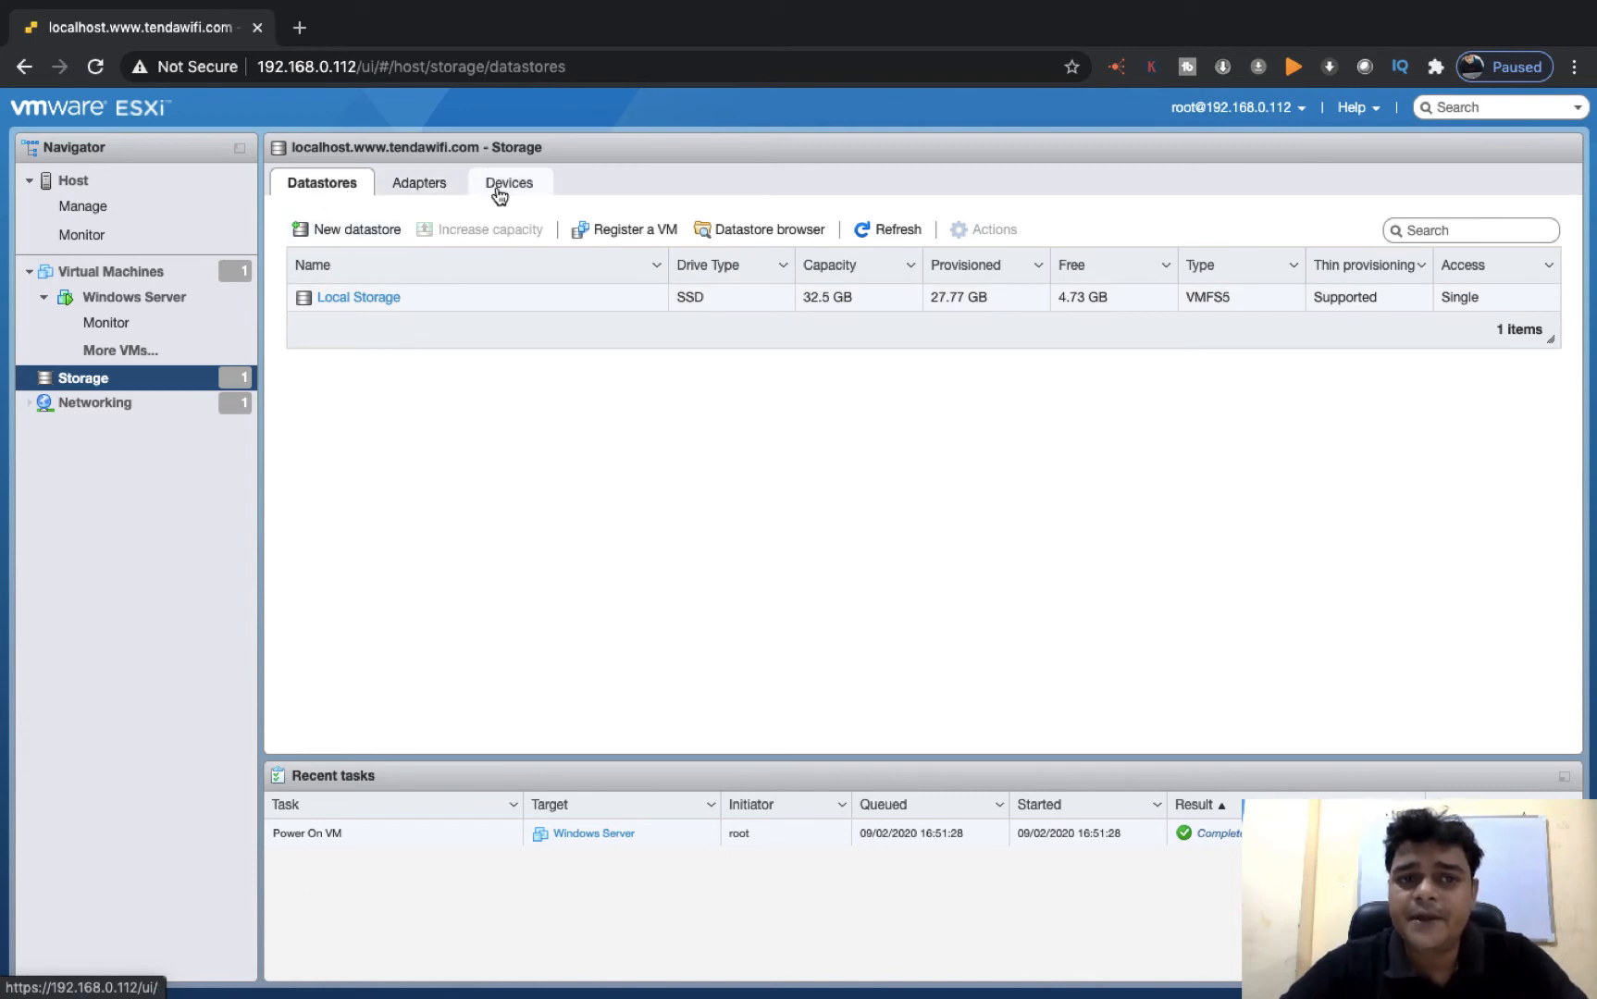
left_click(440, 184)
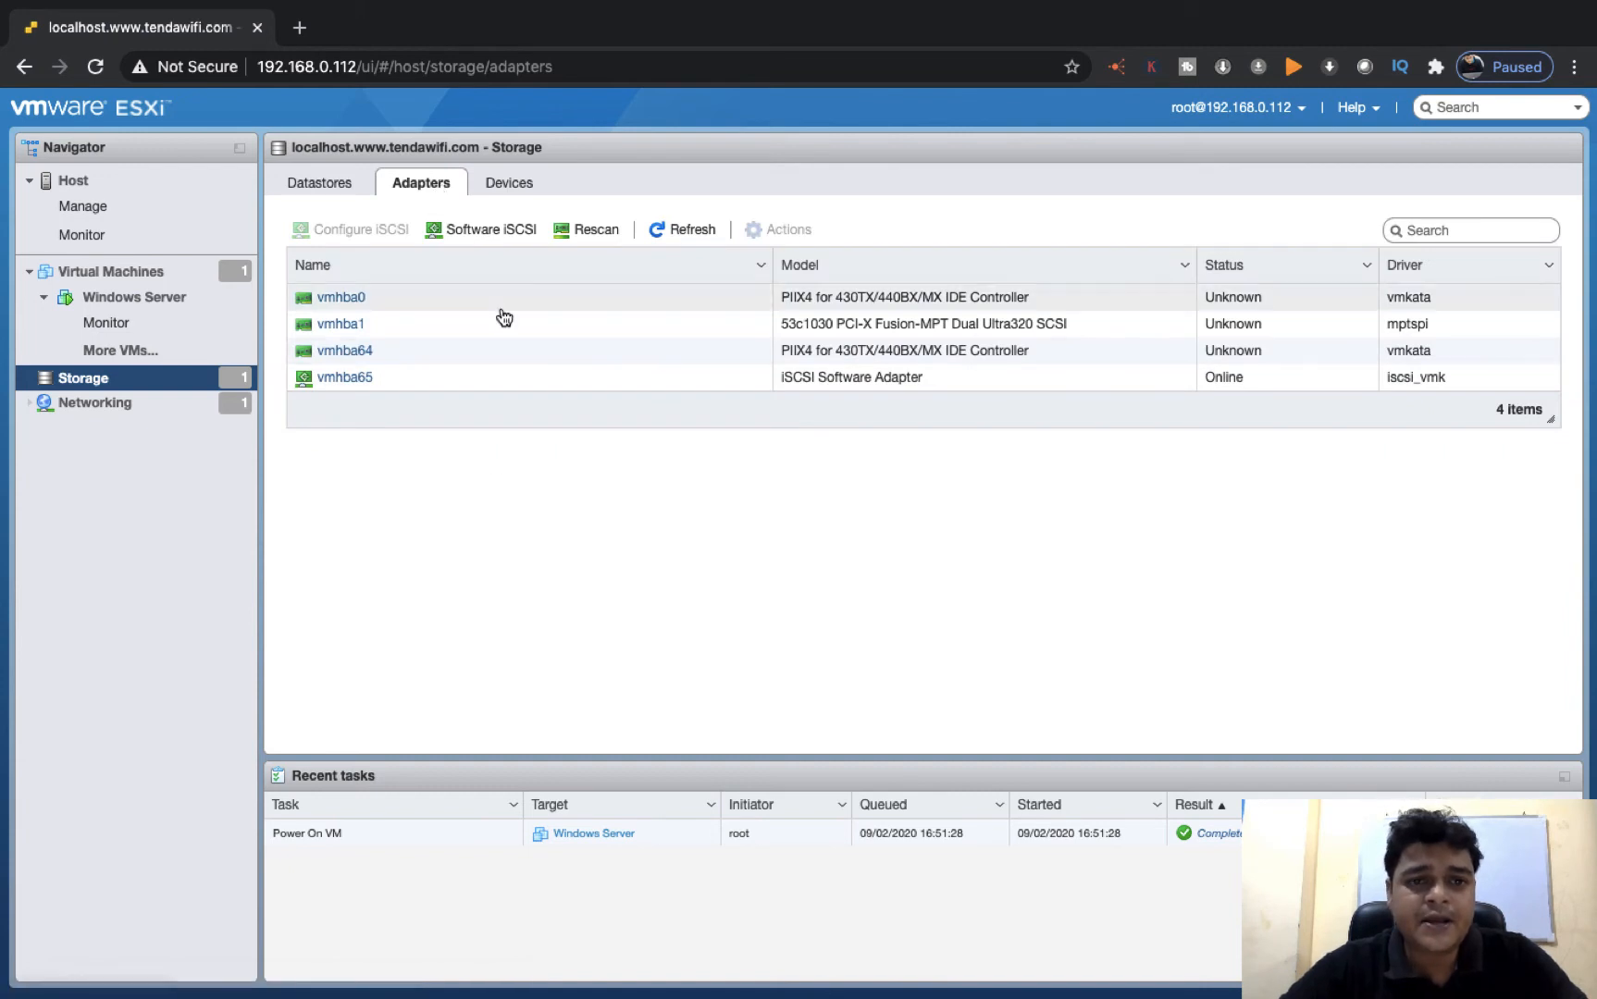
left_click(484, 227)
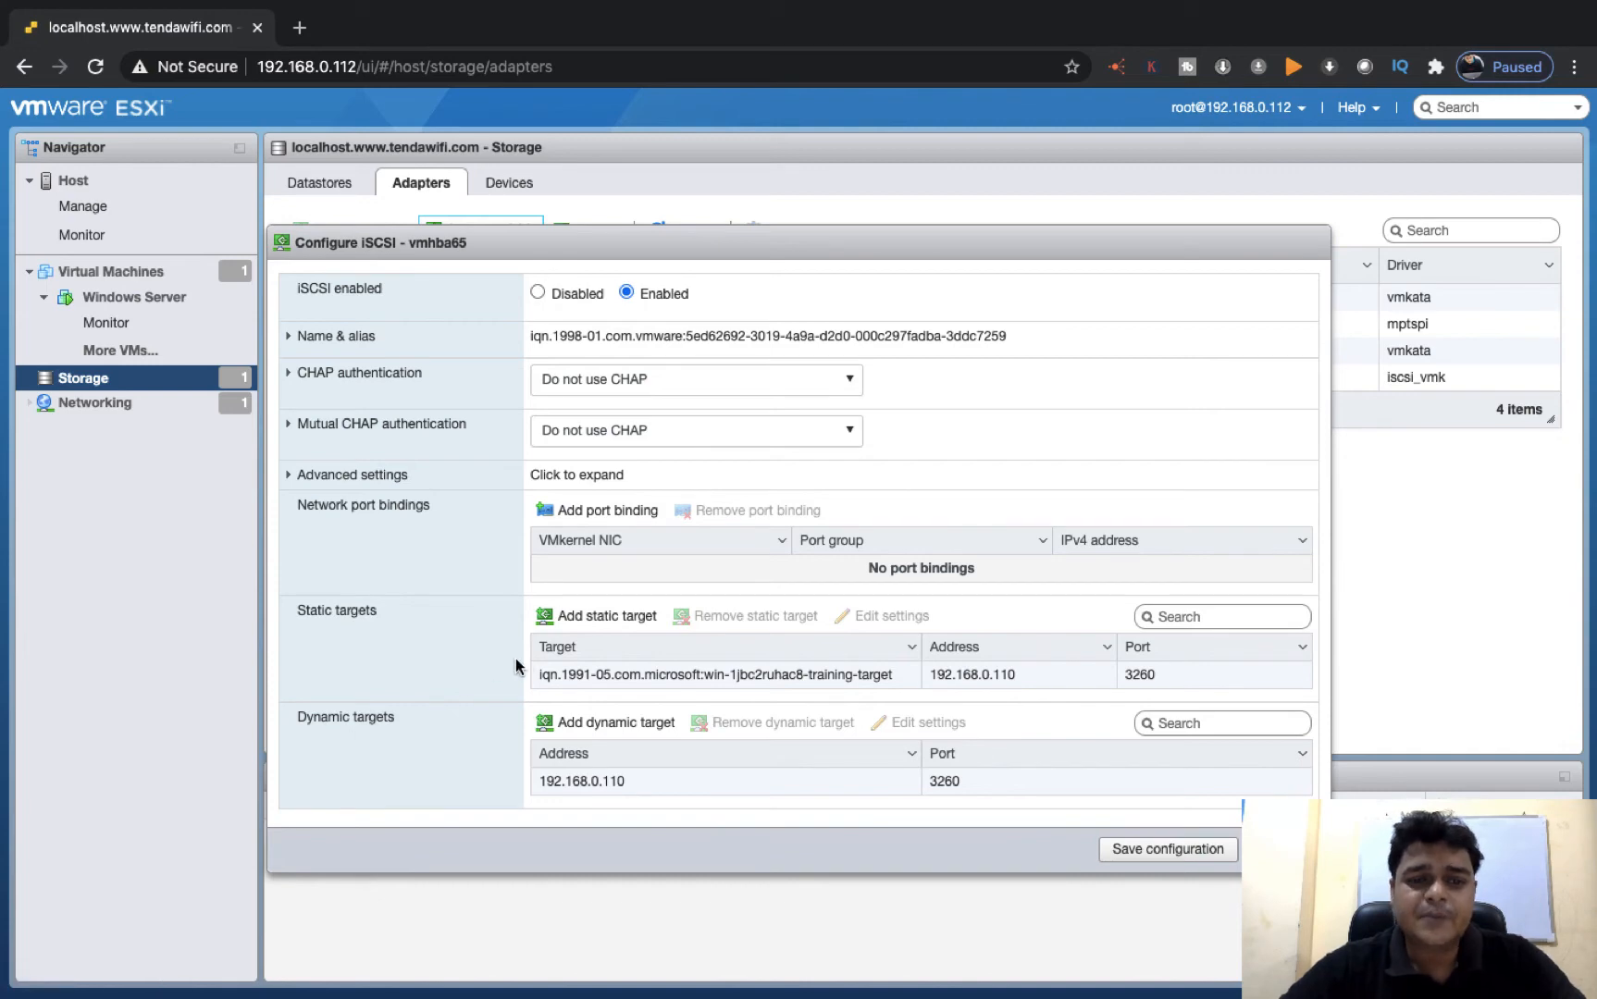
Remove the existing static target and the dynamic target 192.168.0.110 from vmhba65 and save the configuration
left_click(703, 673)
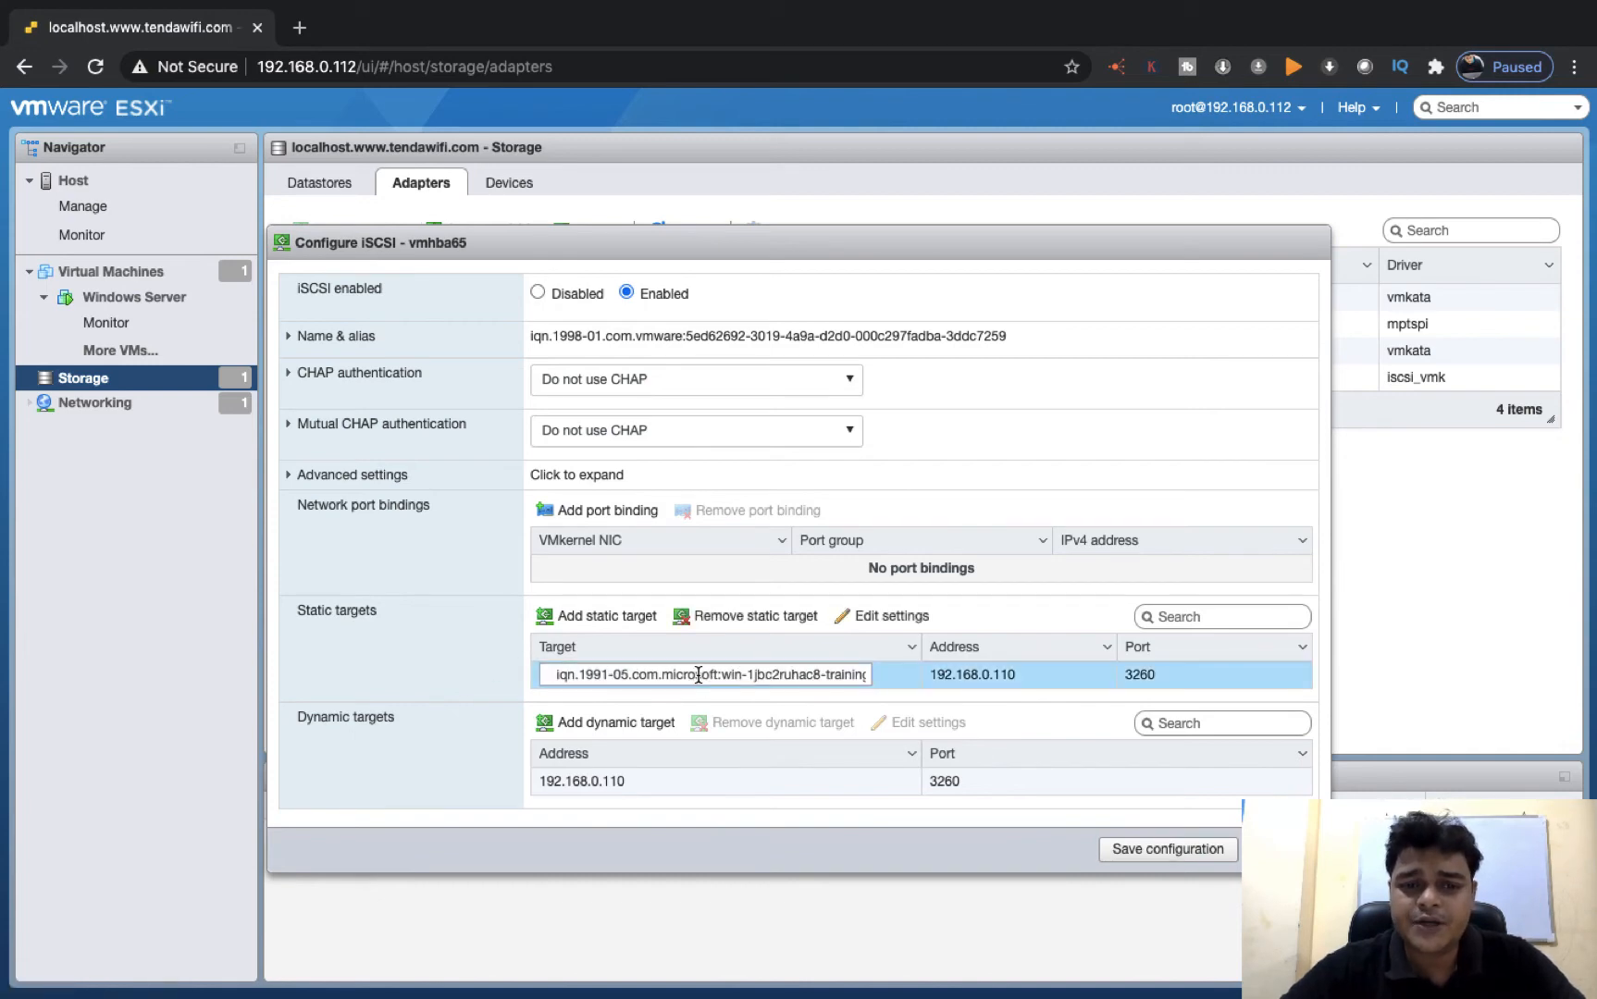
left_click(765, 621)
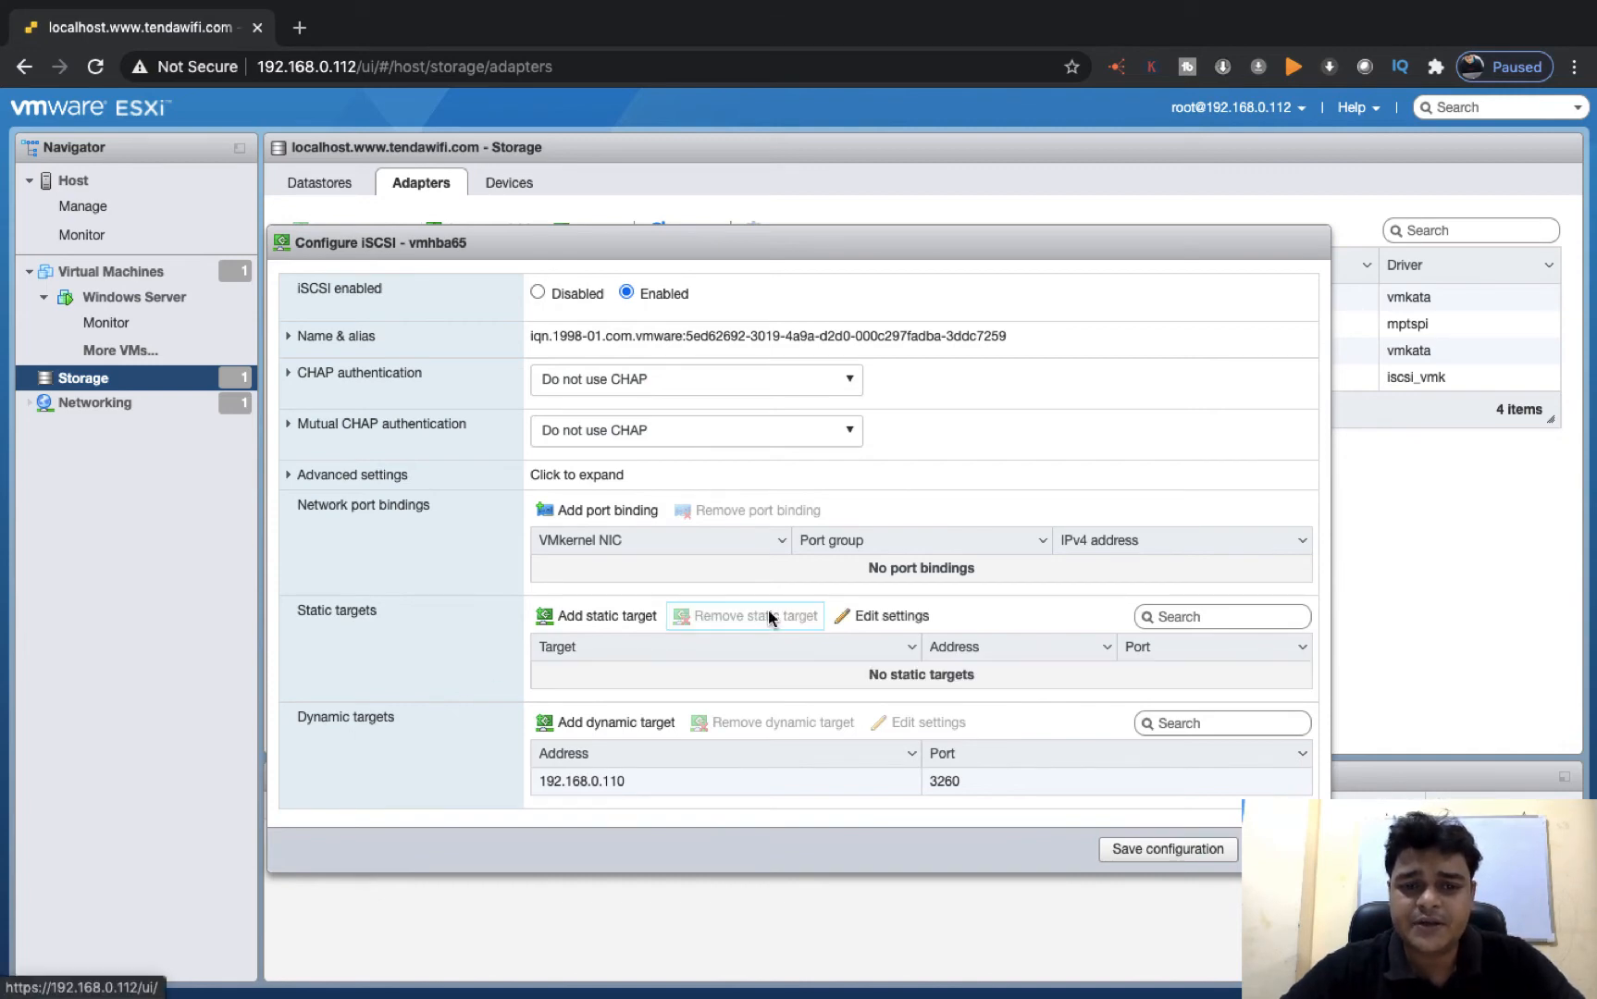
left_click(632, 783)
left_click(736, 723)
left_click(1165, 848)
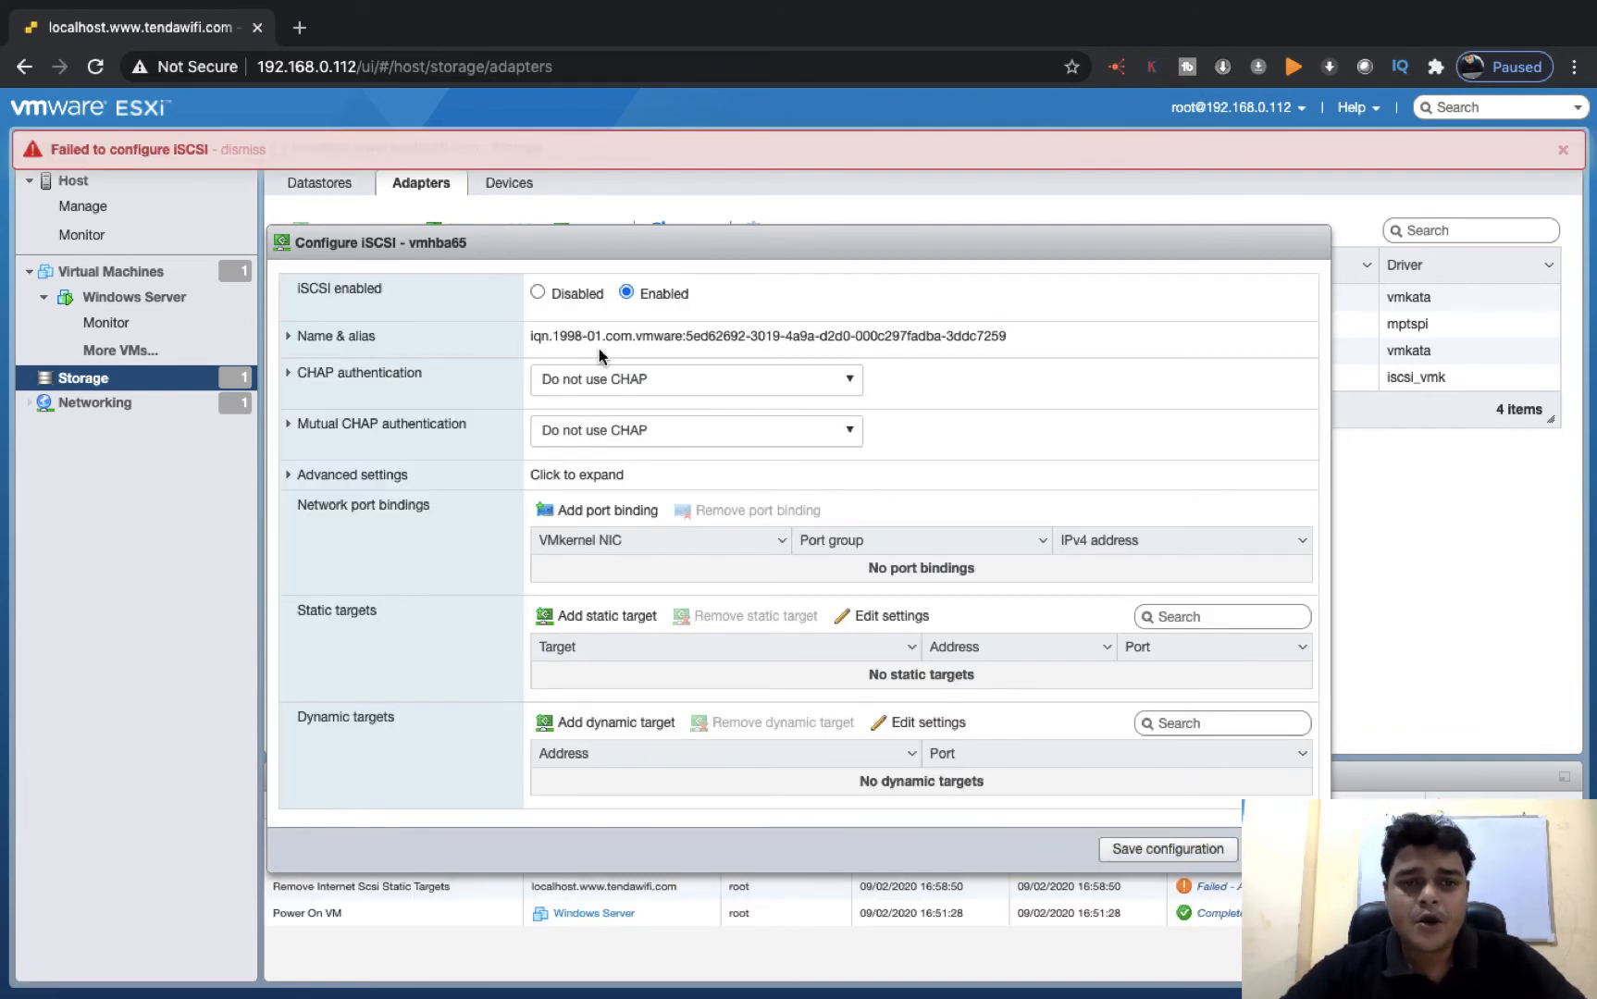
Disable iSCSI on vmhba65, save the configuration and dismiss the notification
left_click(538, 292)
left_click(1139, 465)
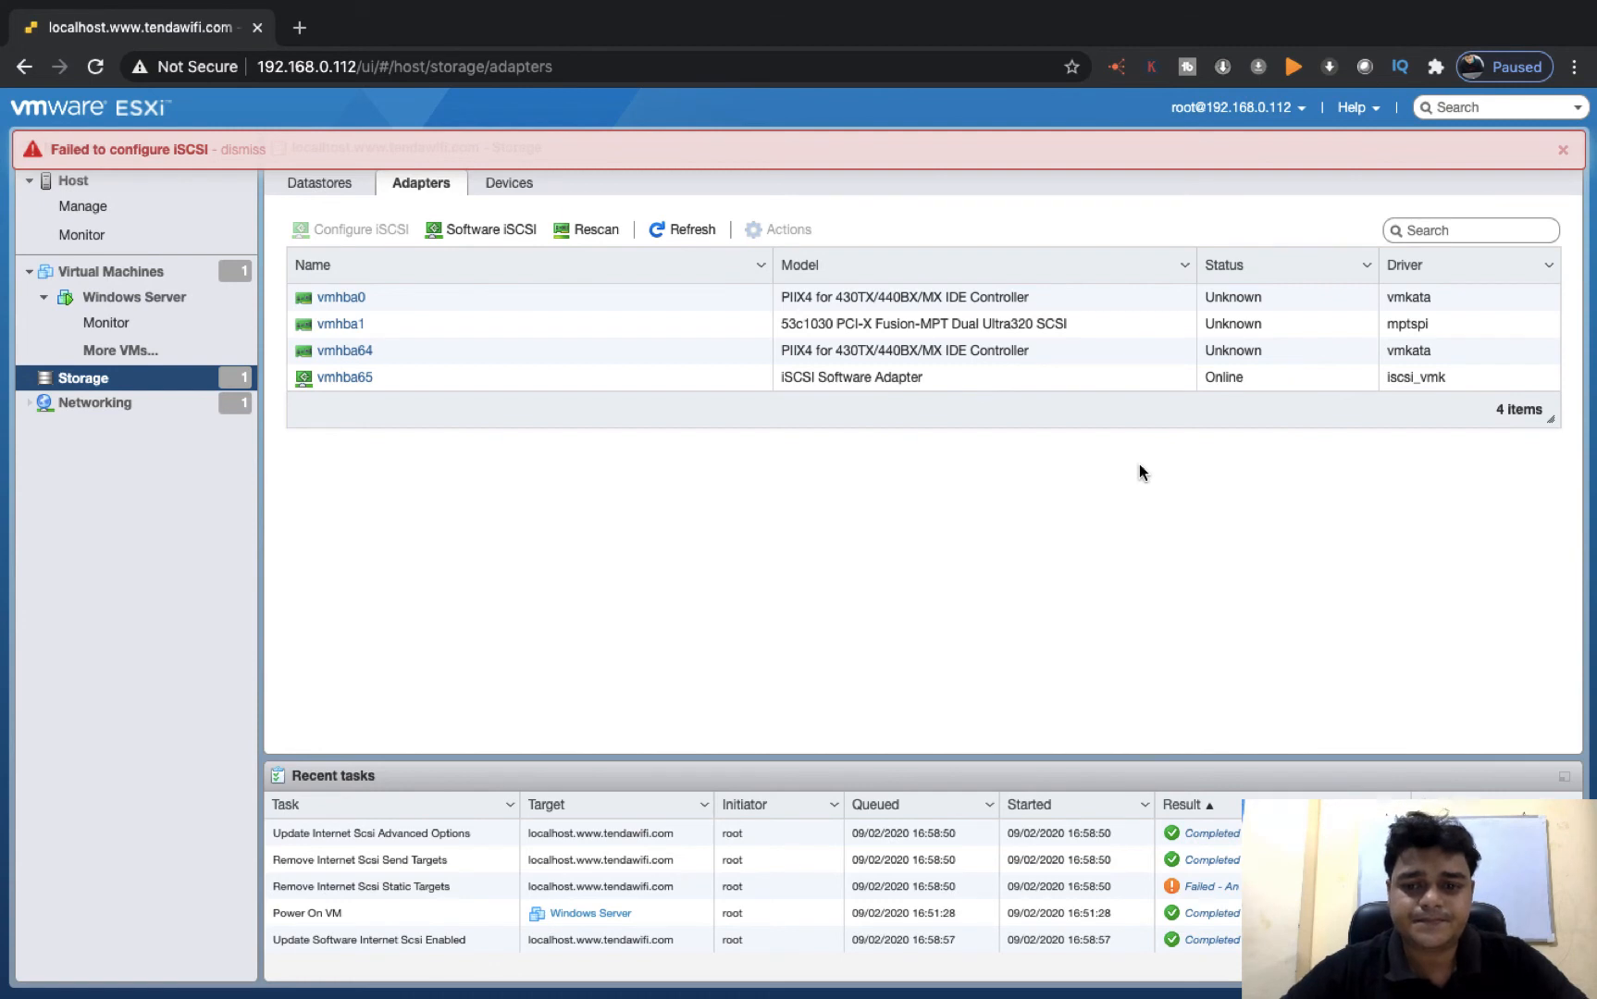
left_click(1566, 154)
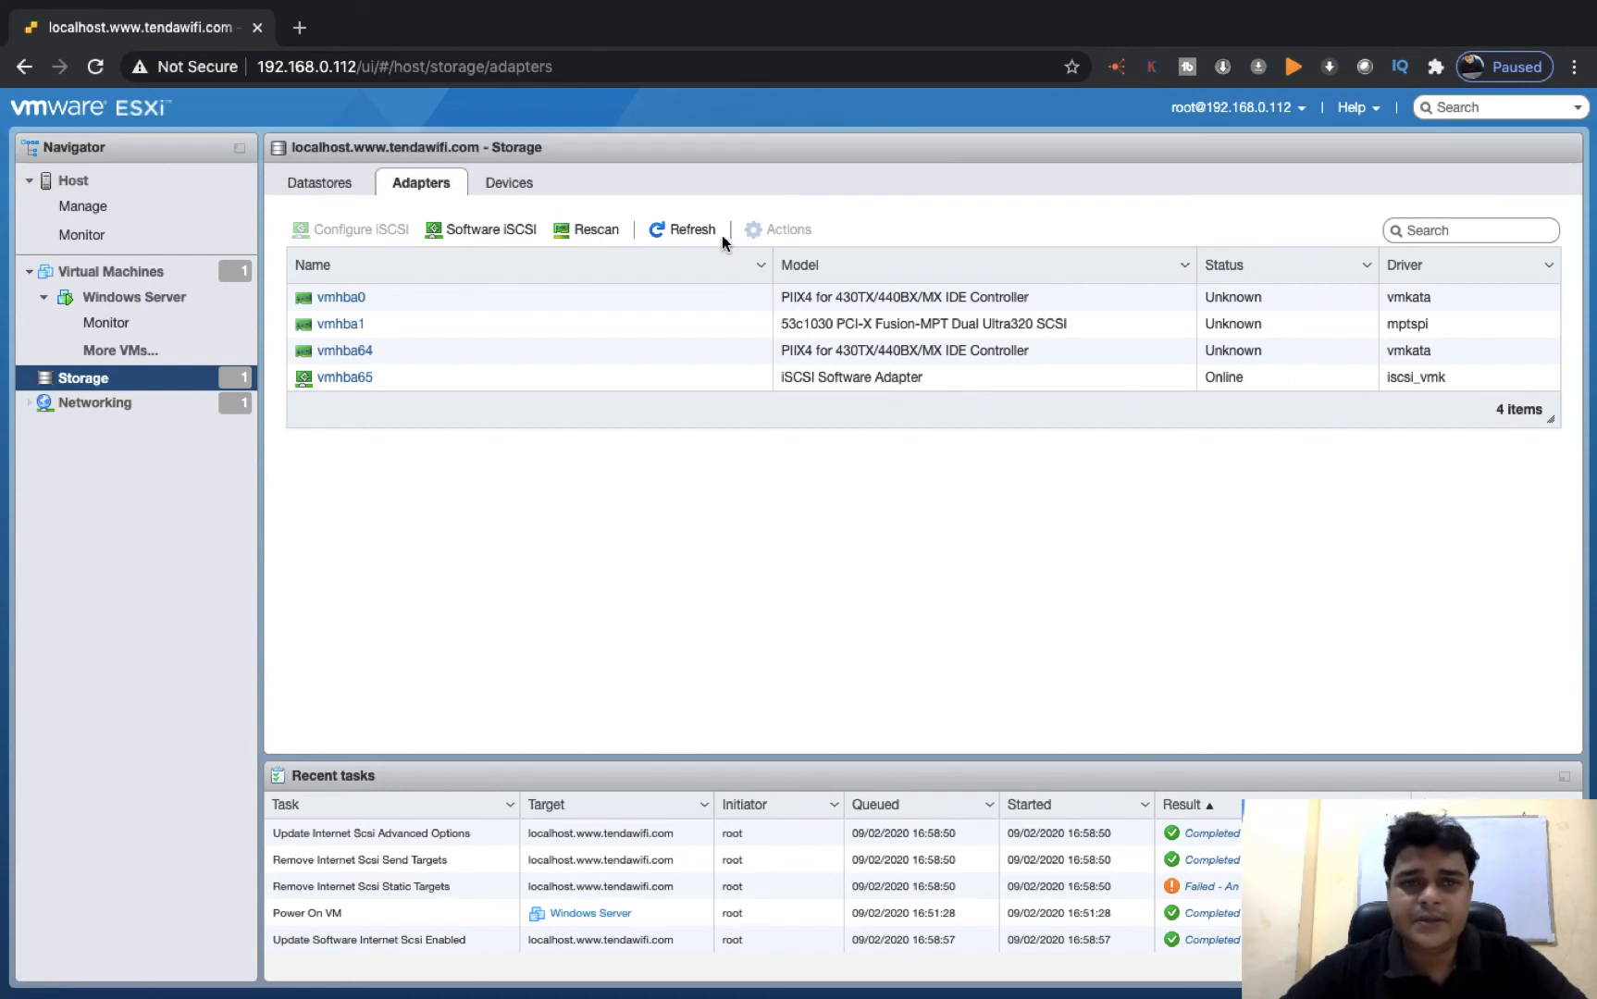
Reopen the software iSCSI configuration, enable iSCSI again and expand the name and alias settings
left_click(495, 224)
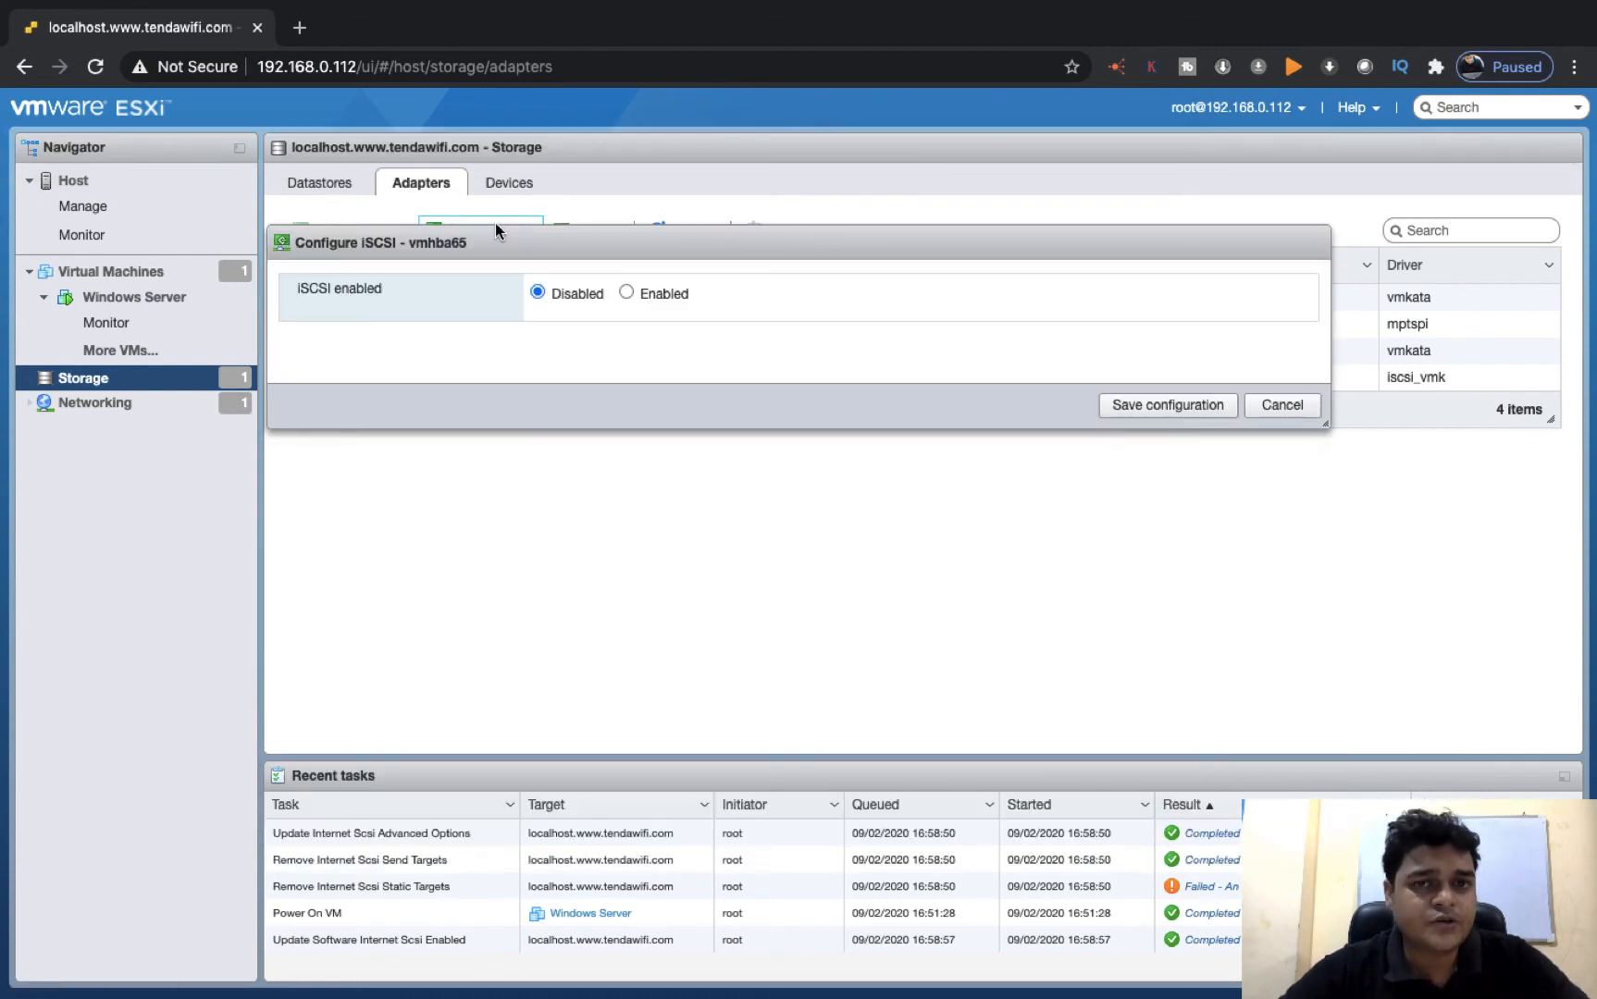
left_click(642, 302)
left_click(290, 339)
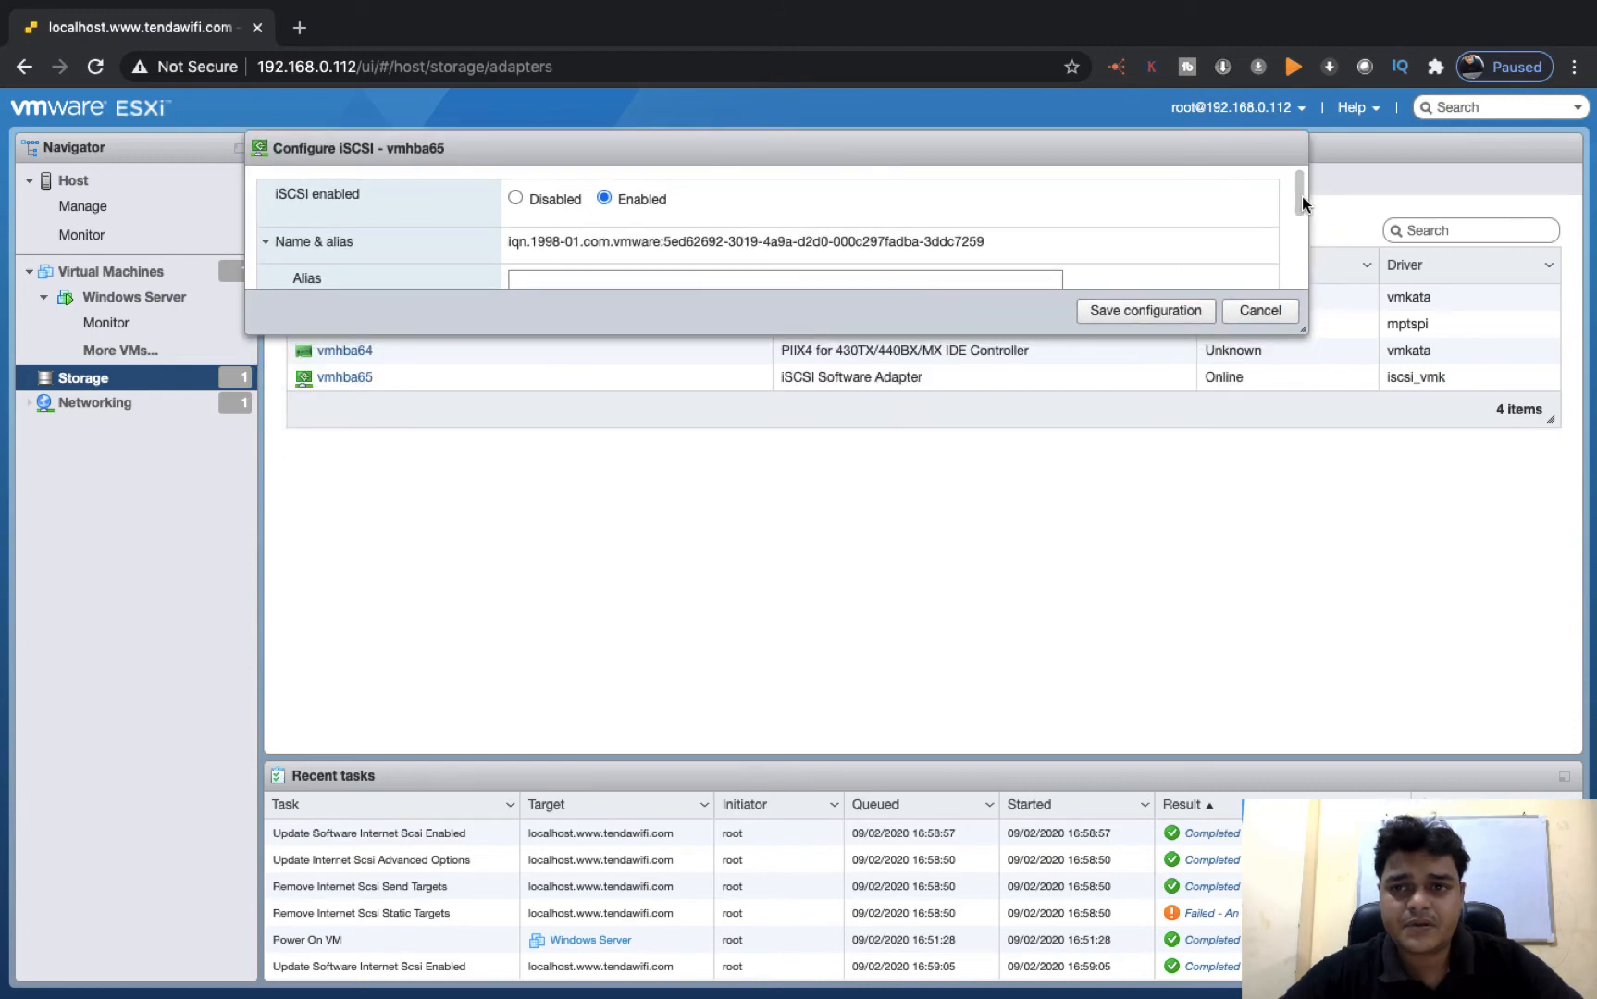
scroll(1301, 272, "down", 5)
scroll(1228, 214, "up", 1)
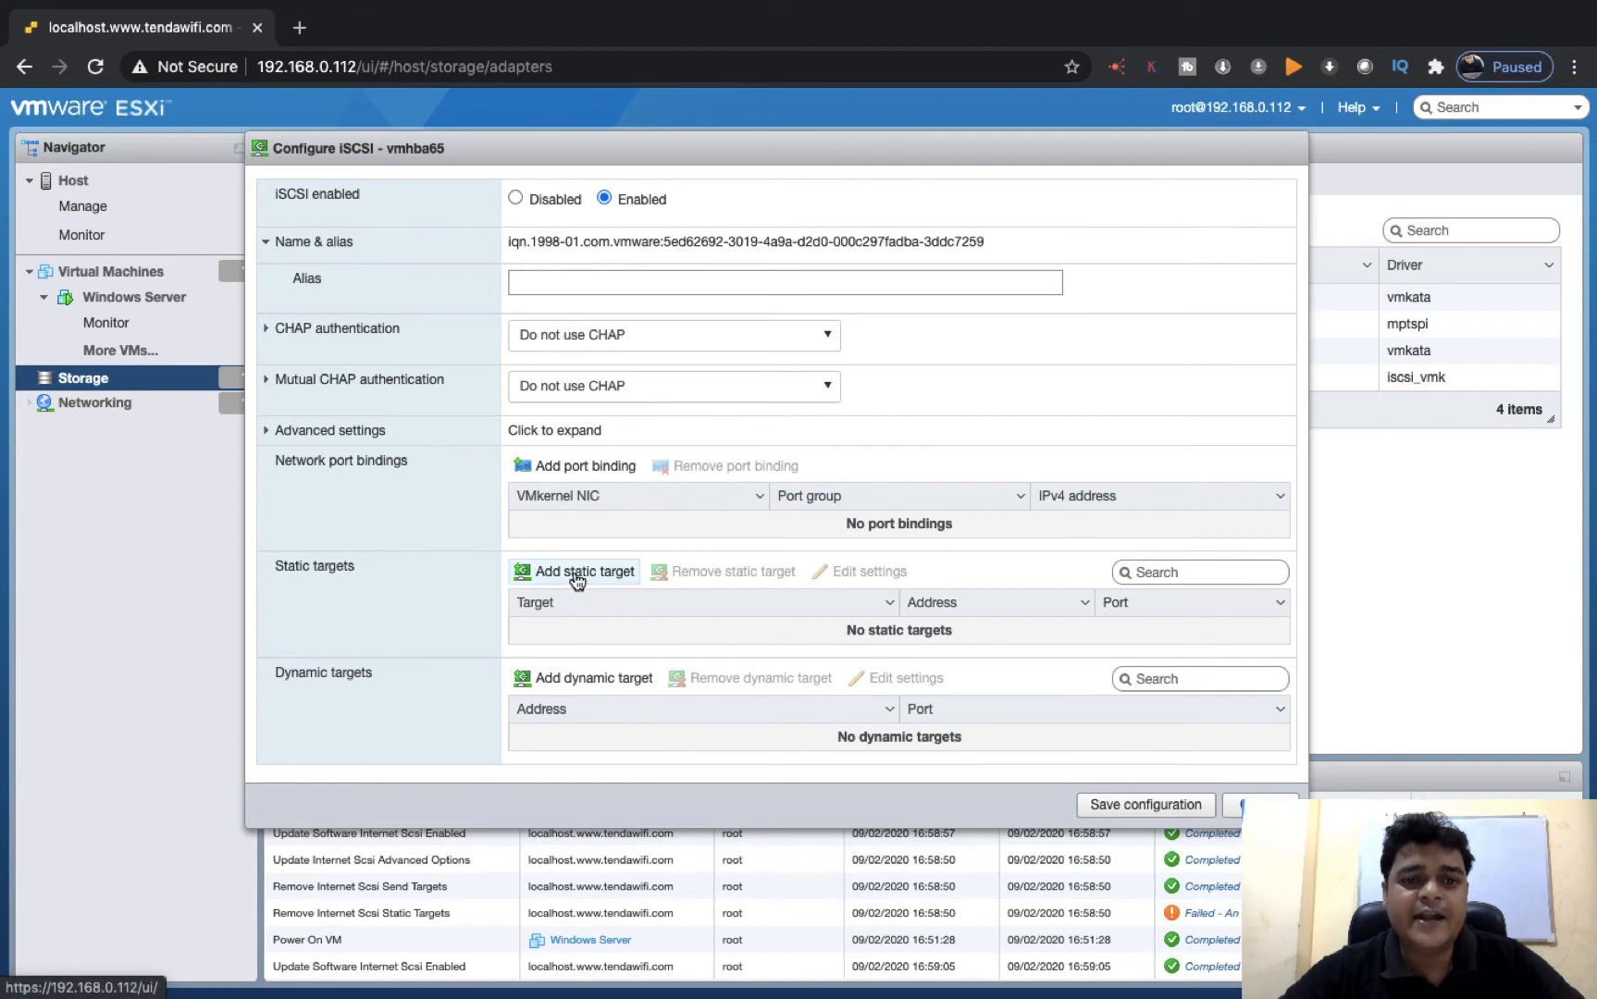
left_click(578, 572)
left_click(605, 633)
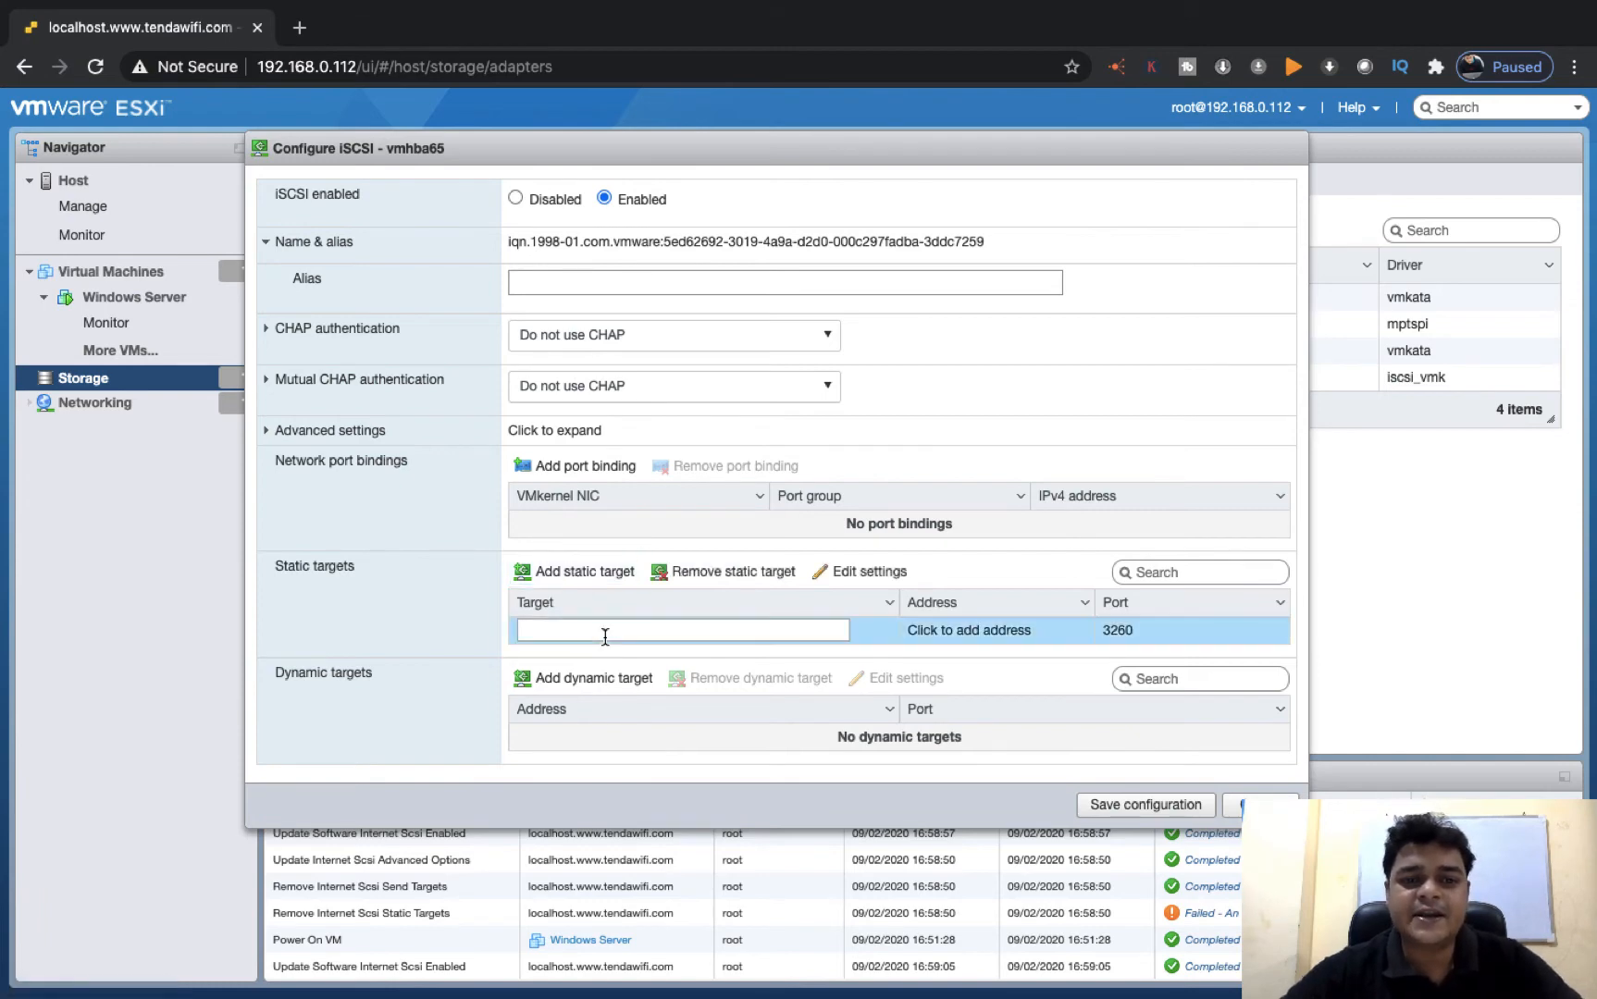
type("192.168.0.107")
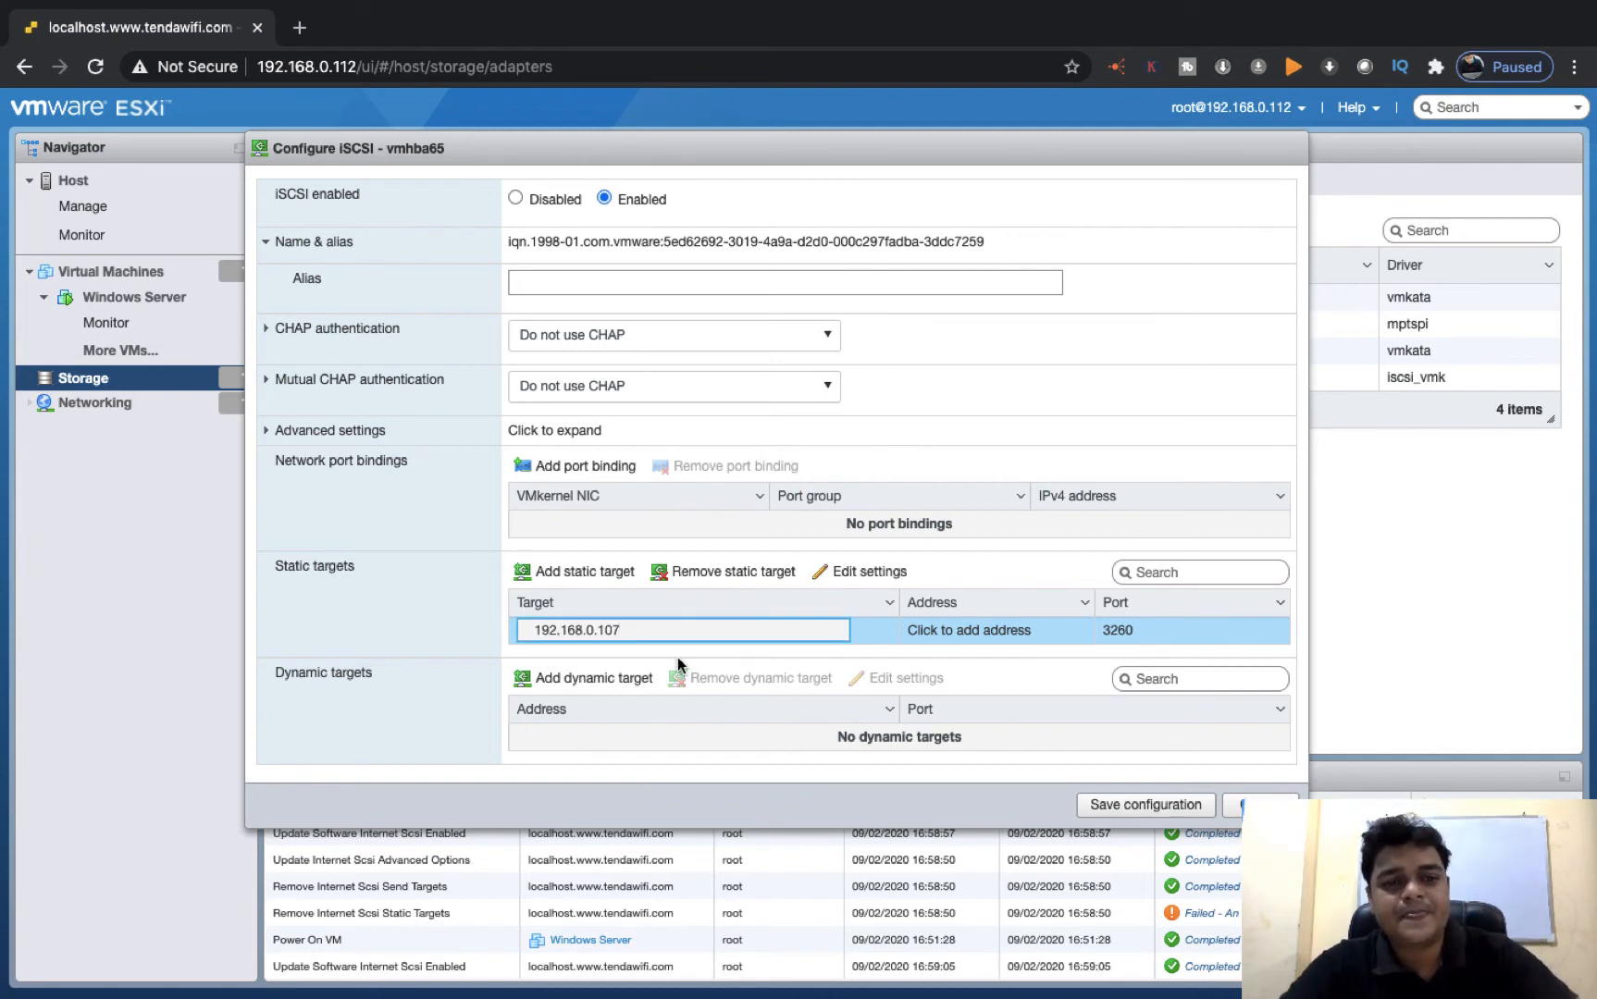
left_click_drag(678, 632, 529, 622)
key("ctrl+c")
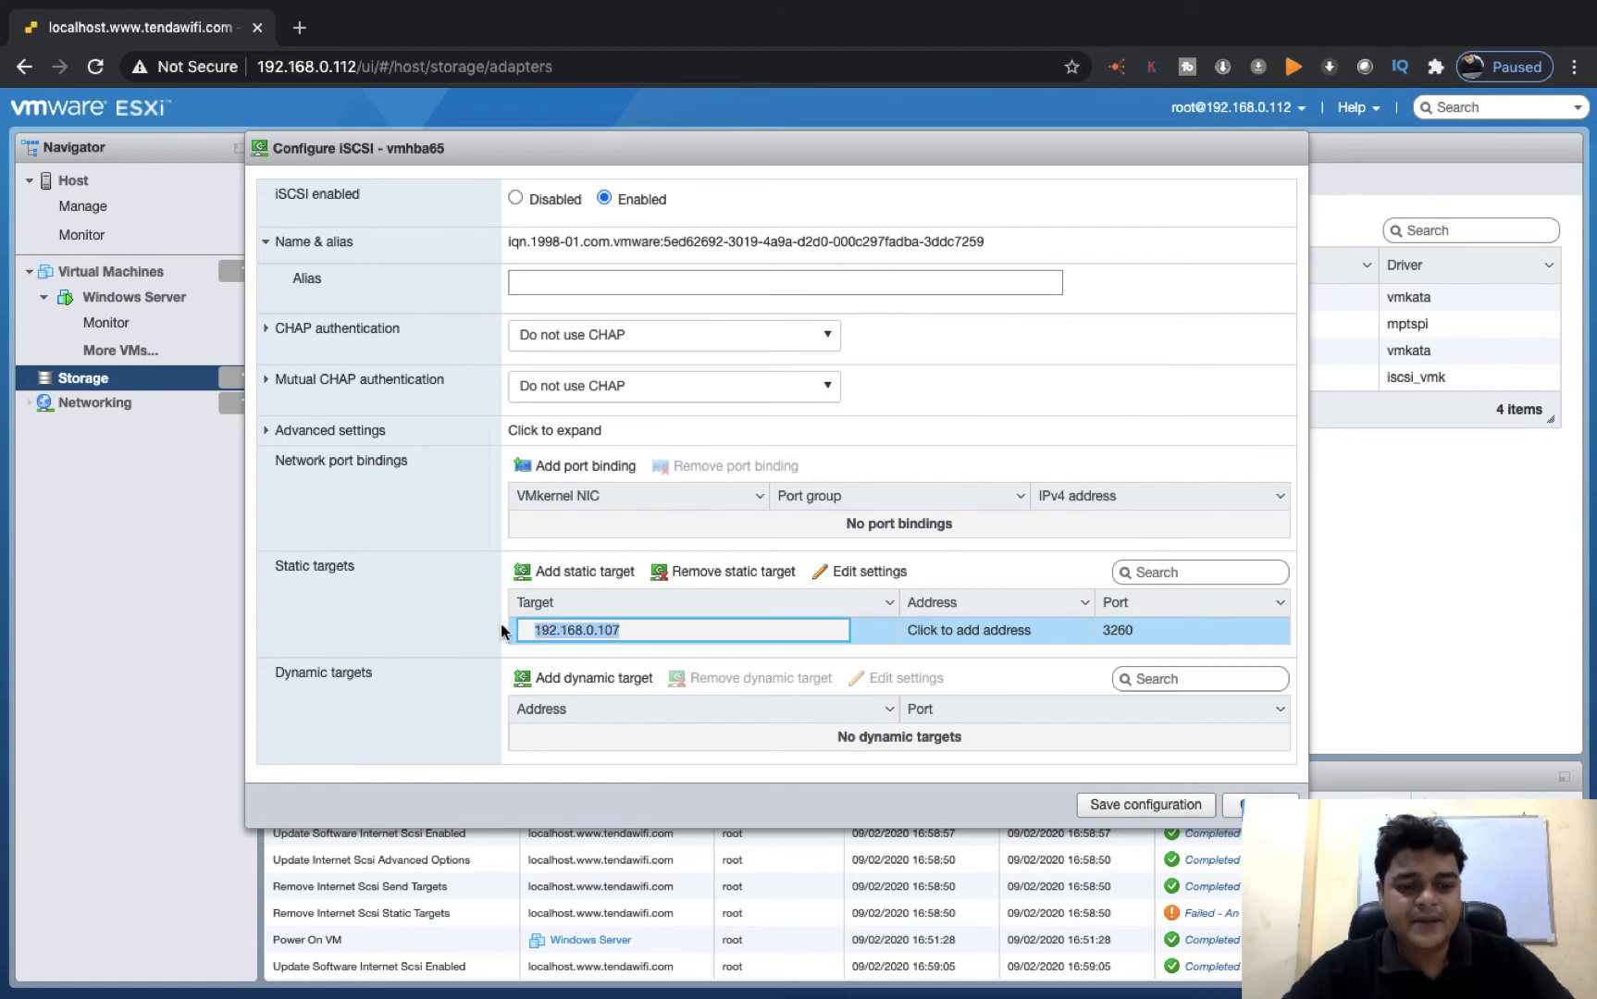
key("BackSpace")
key("Return")
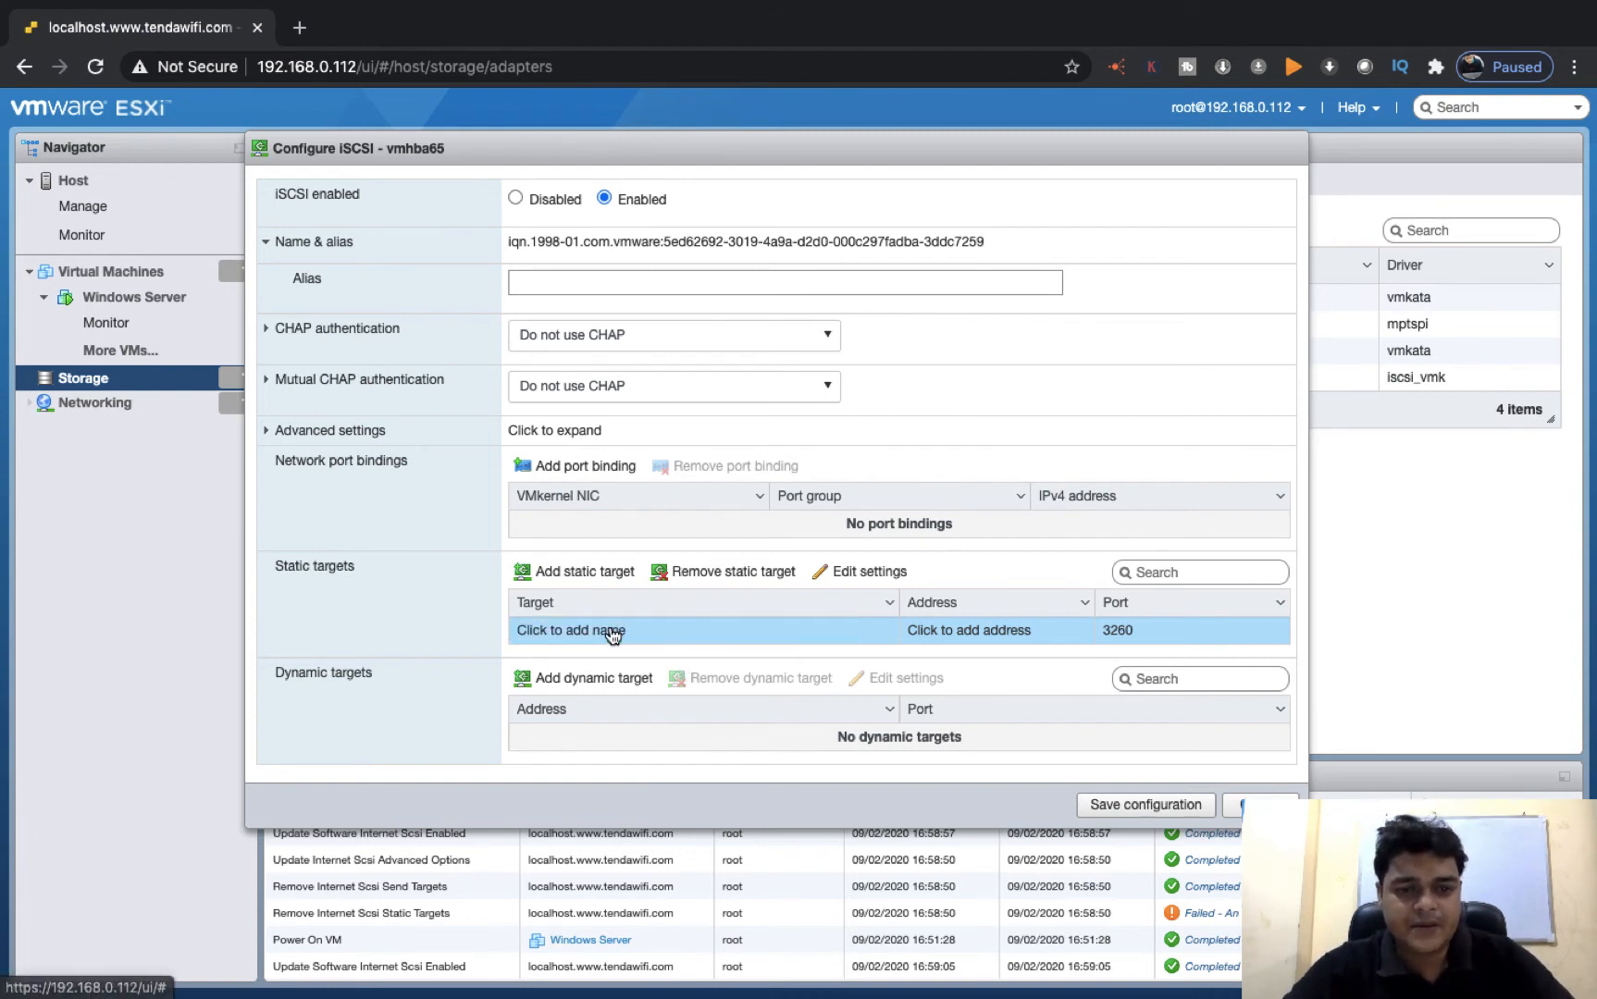
Add a dynamic target with the address 192.168.0.107 and save the iSCSI configuration
left_click(550, 715)
left_click(544, 678)
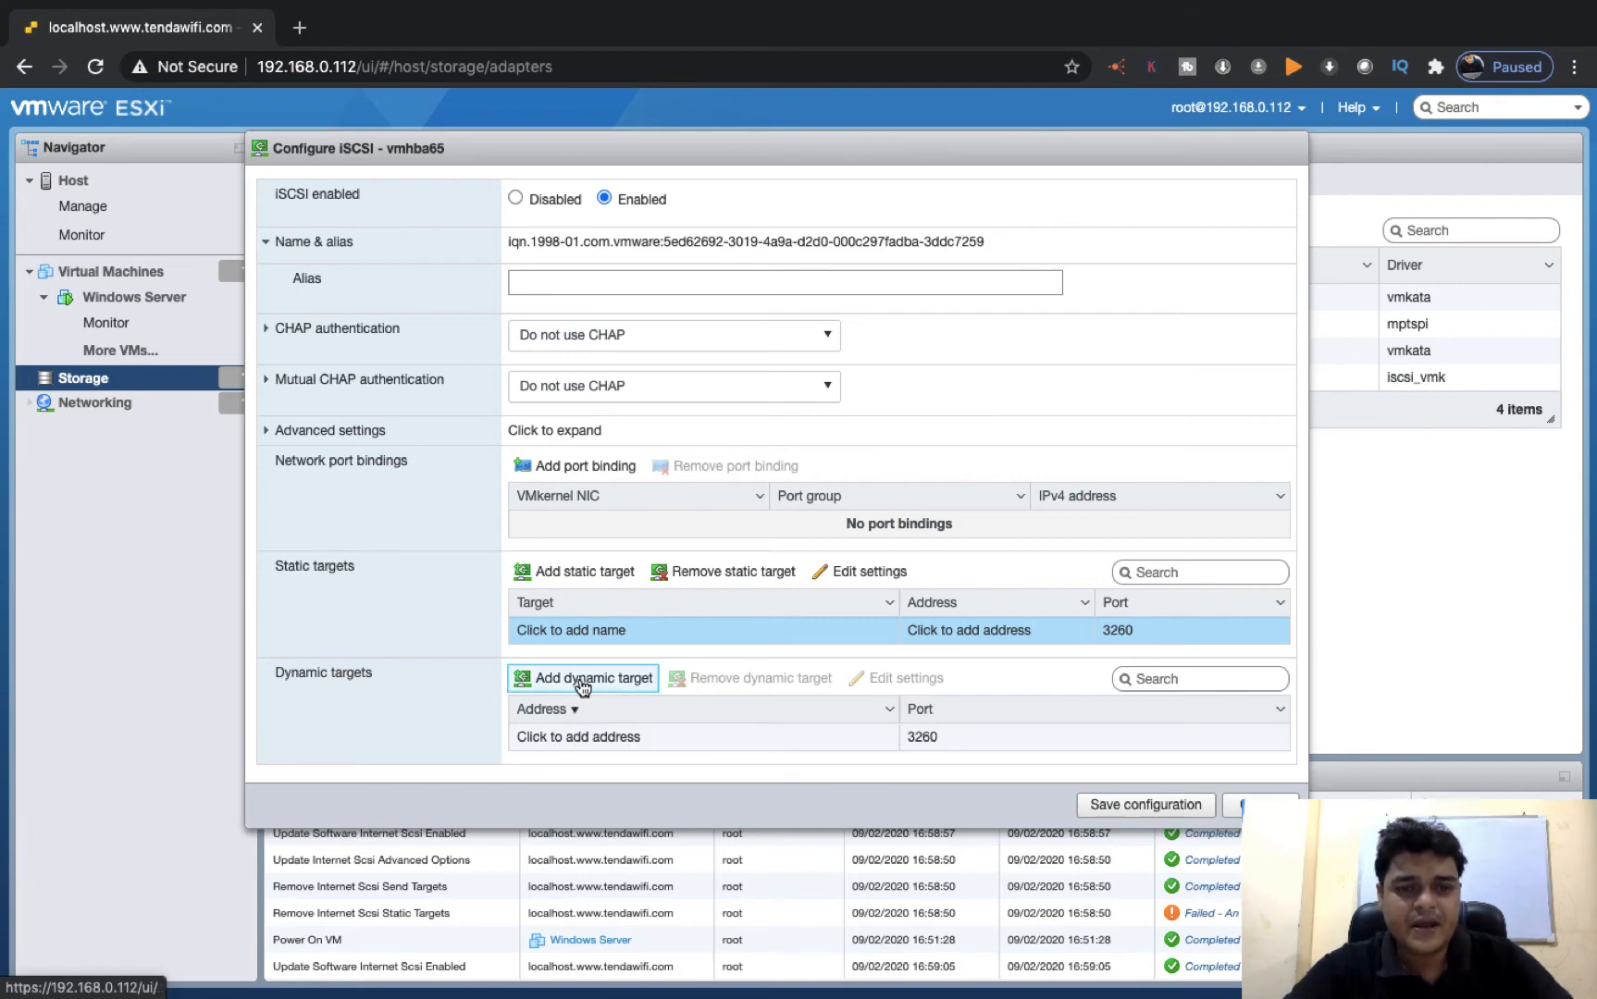
left_click(609, 738)
key("ctrl+v")
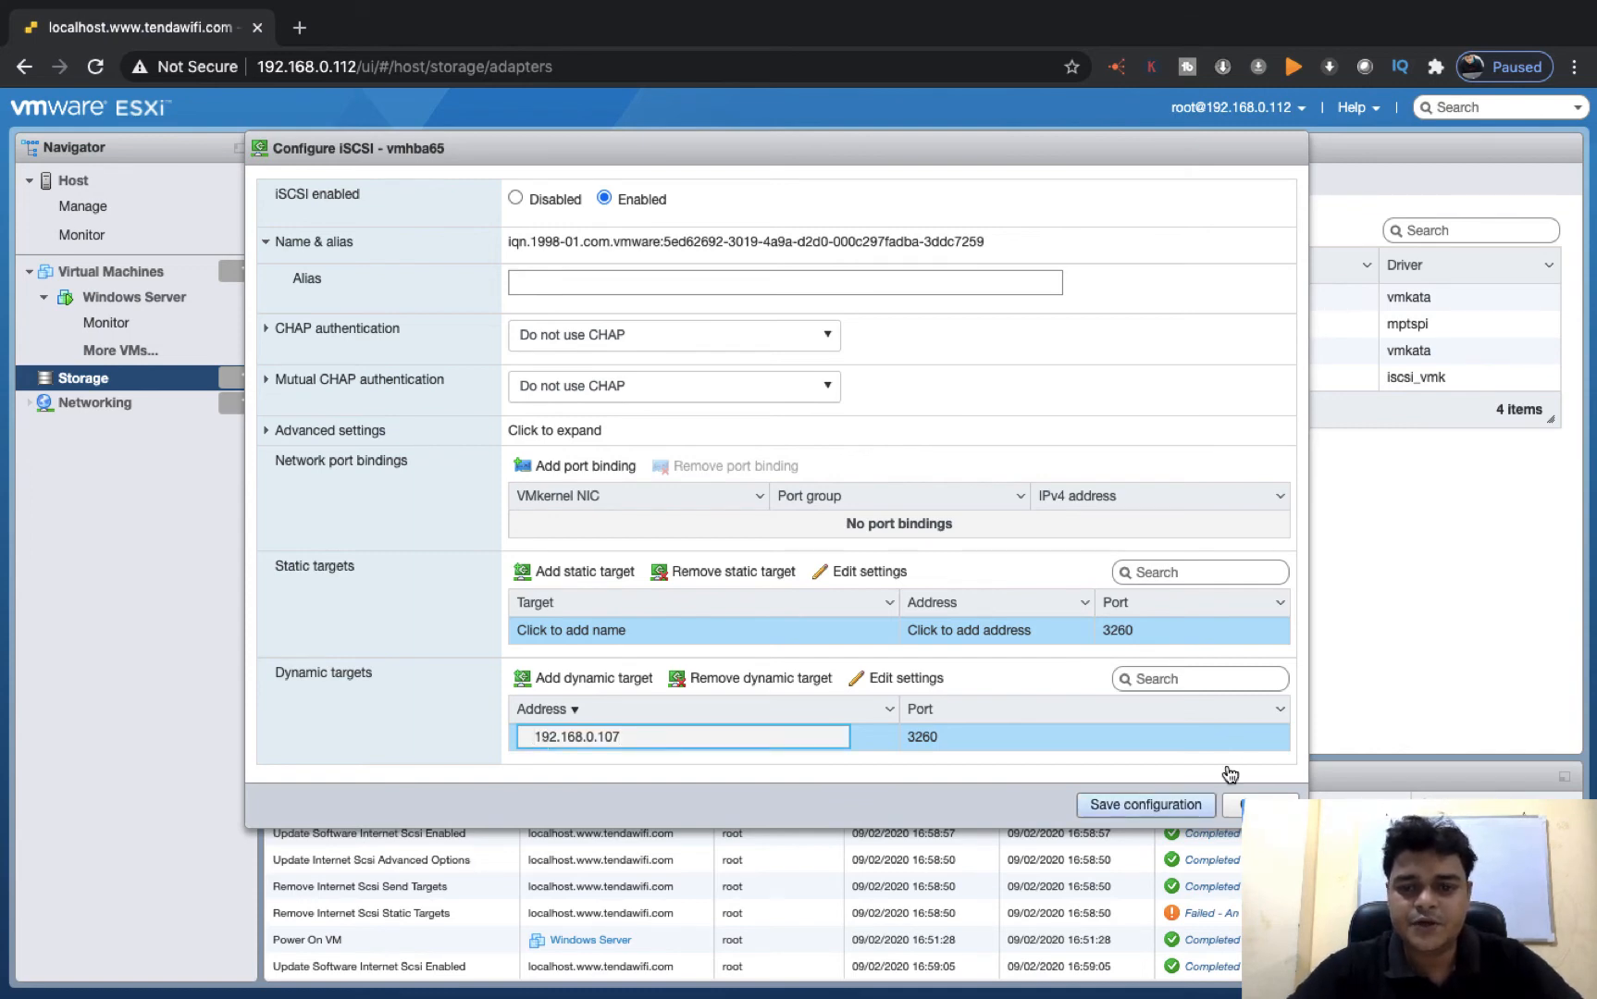
left_click(1139, 803)
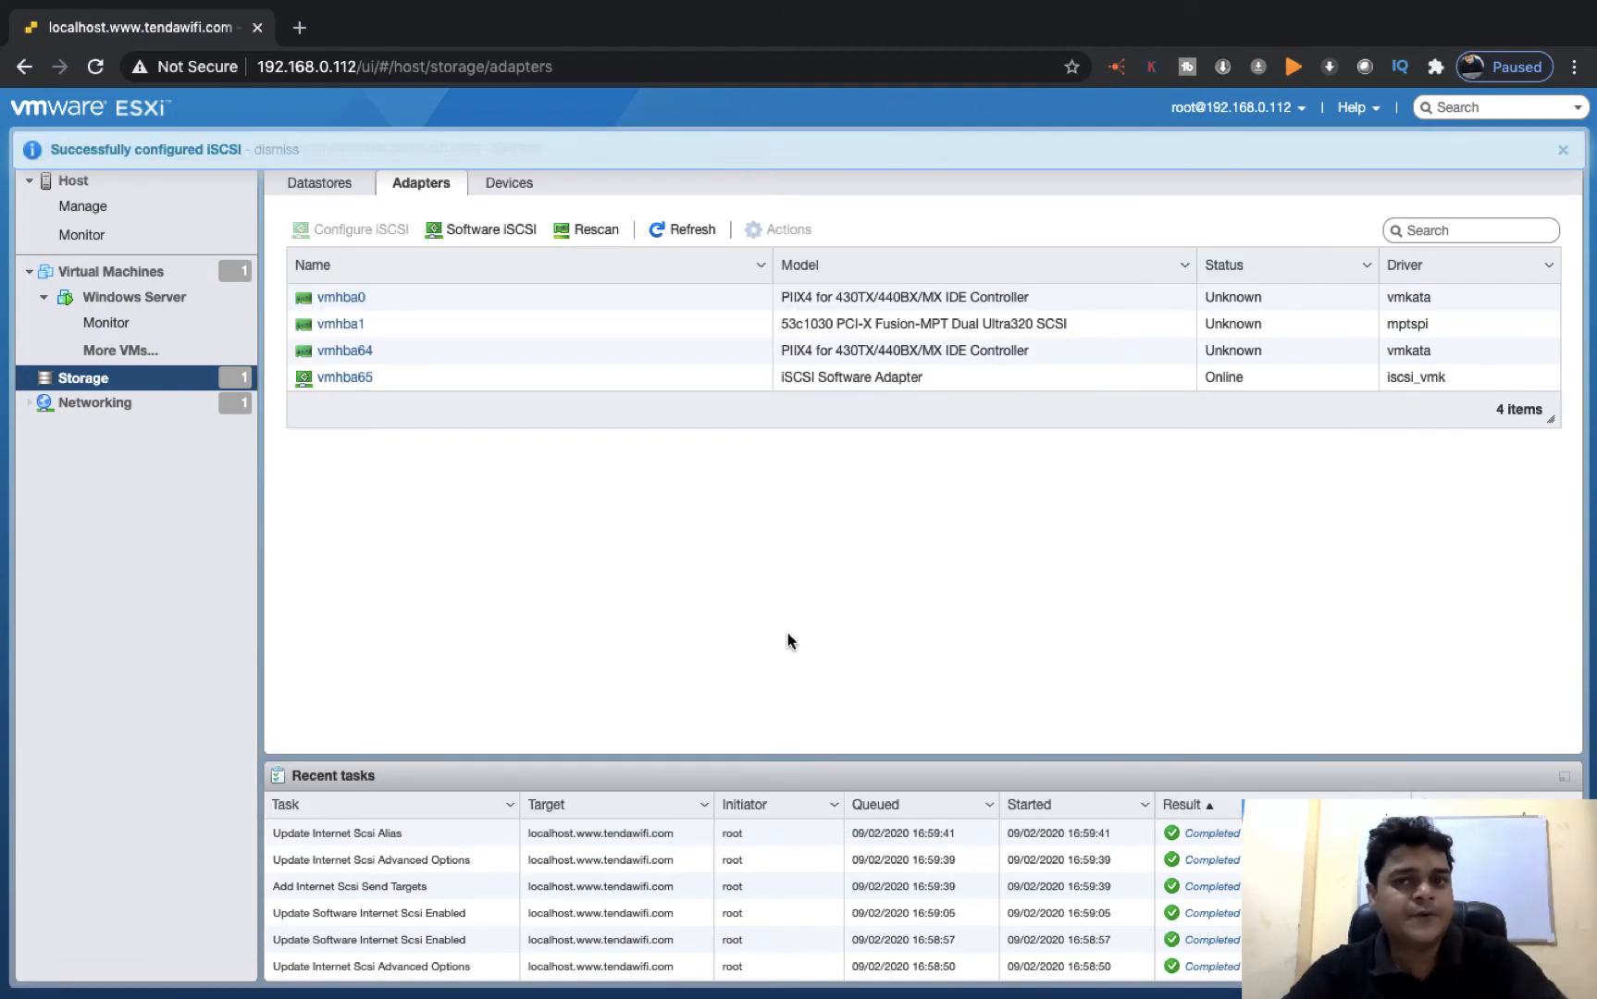
Switch to Server Manager on the iSCSI target server and refresh the iSCSI virtual disks to check their connection status
key("ctrl+Right")
key("ctrl+Right")
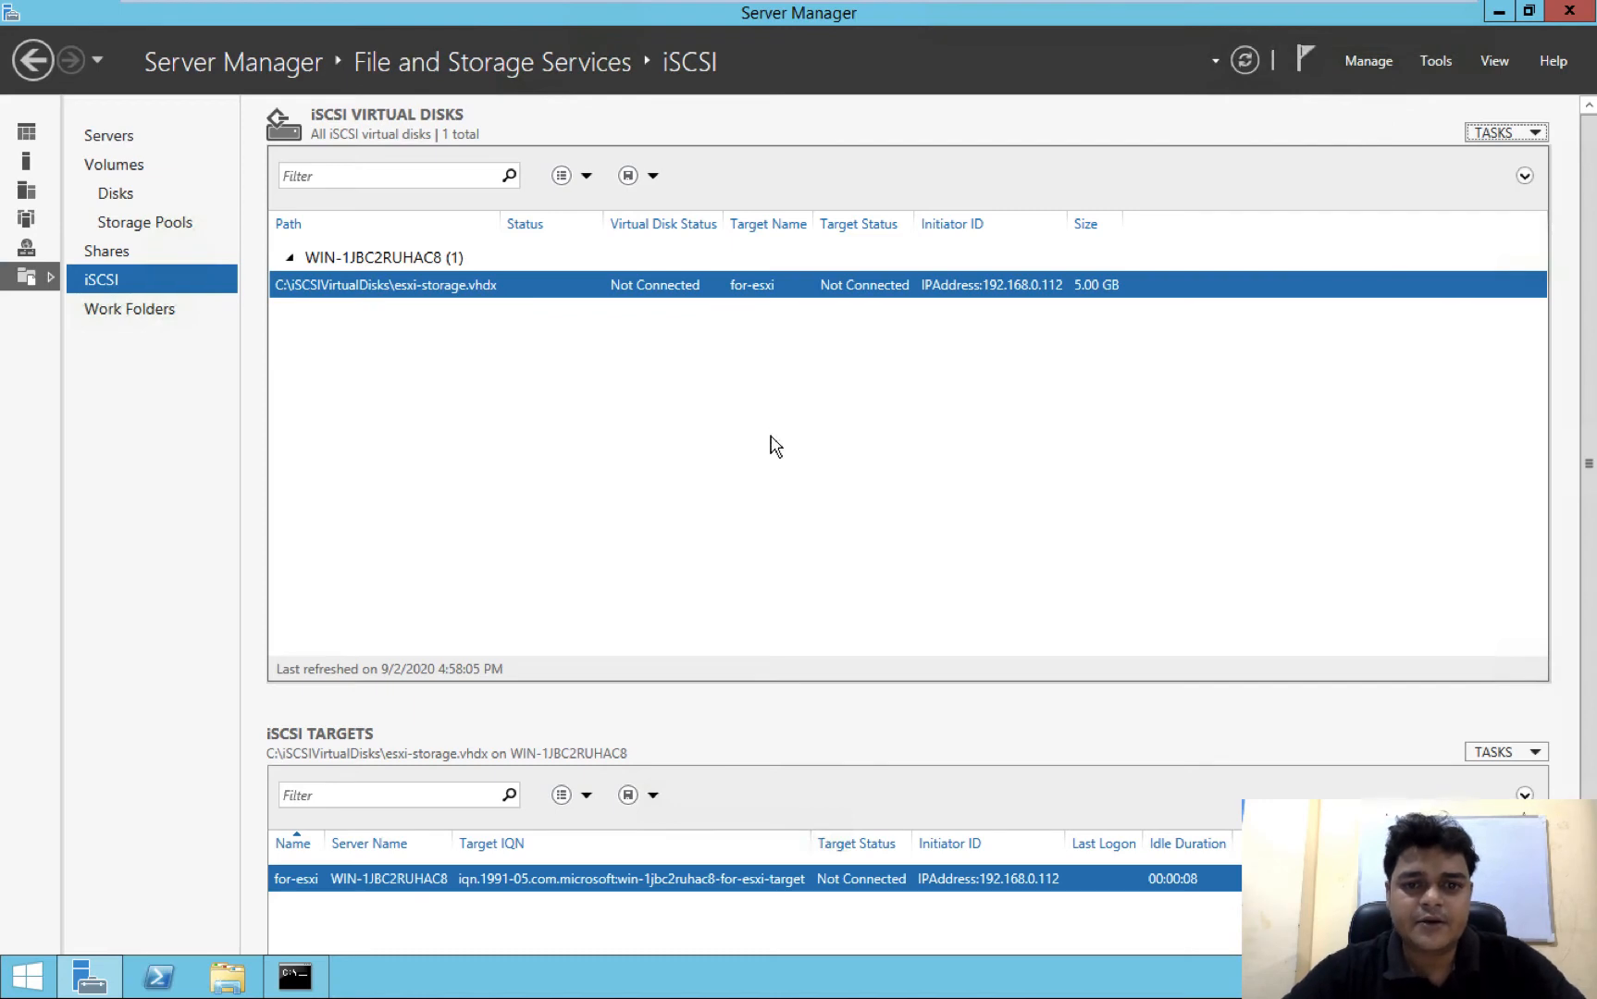
right_click(897, 452)
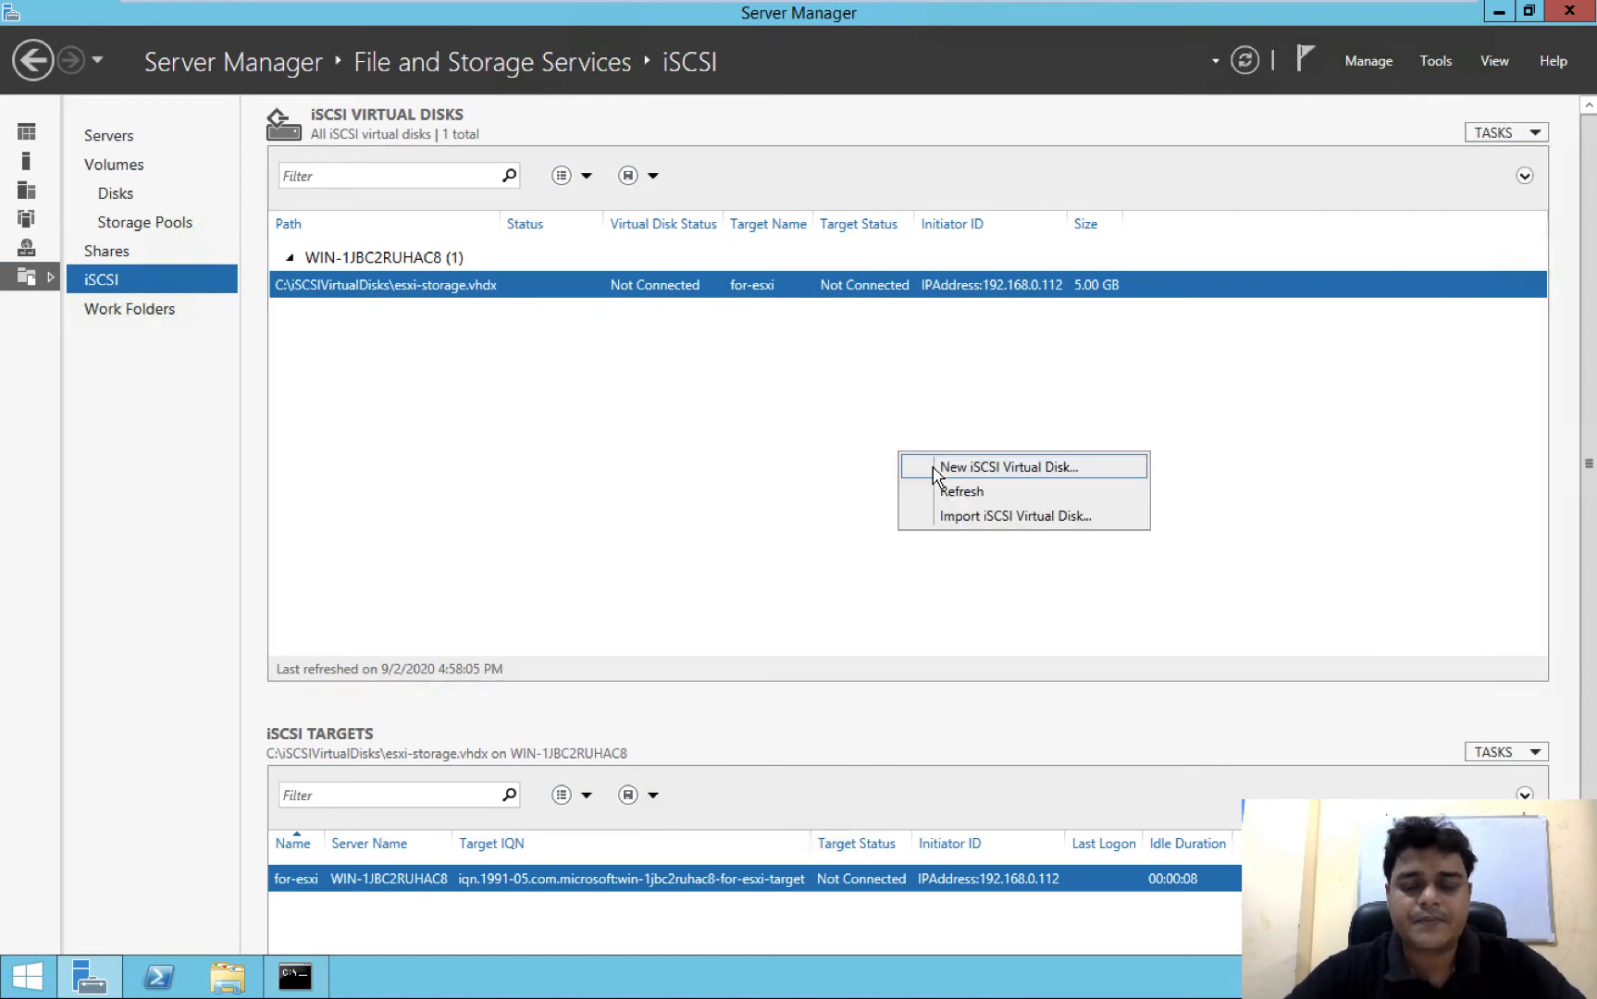
left_click(958, 492)
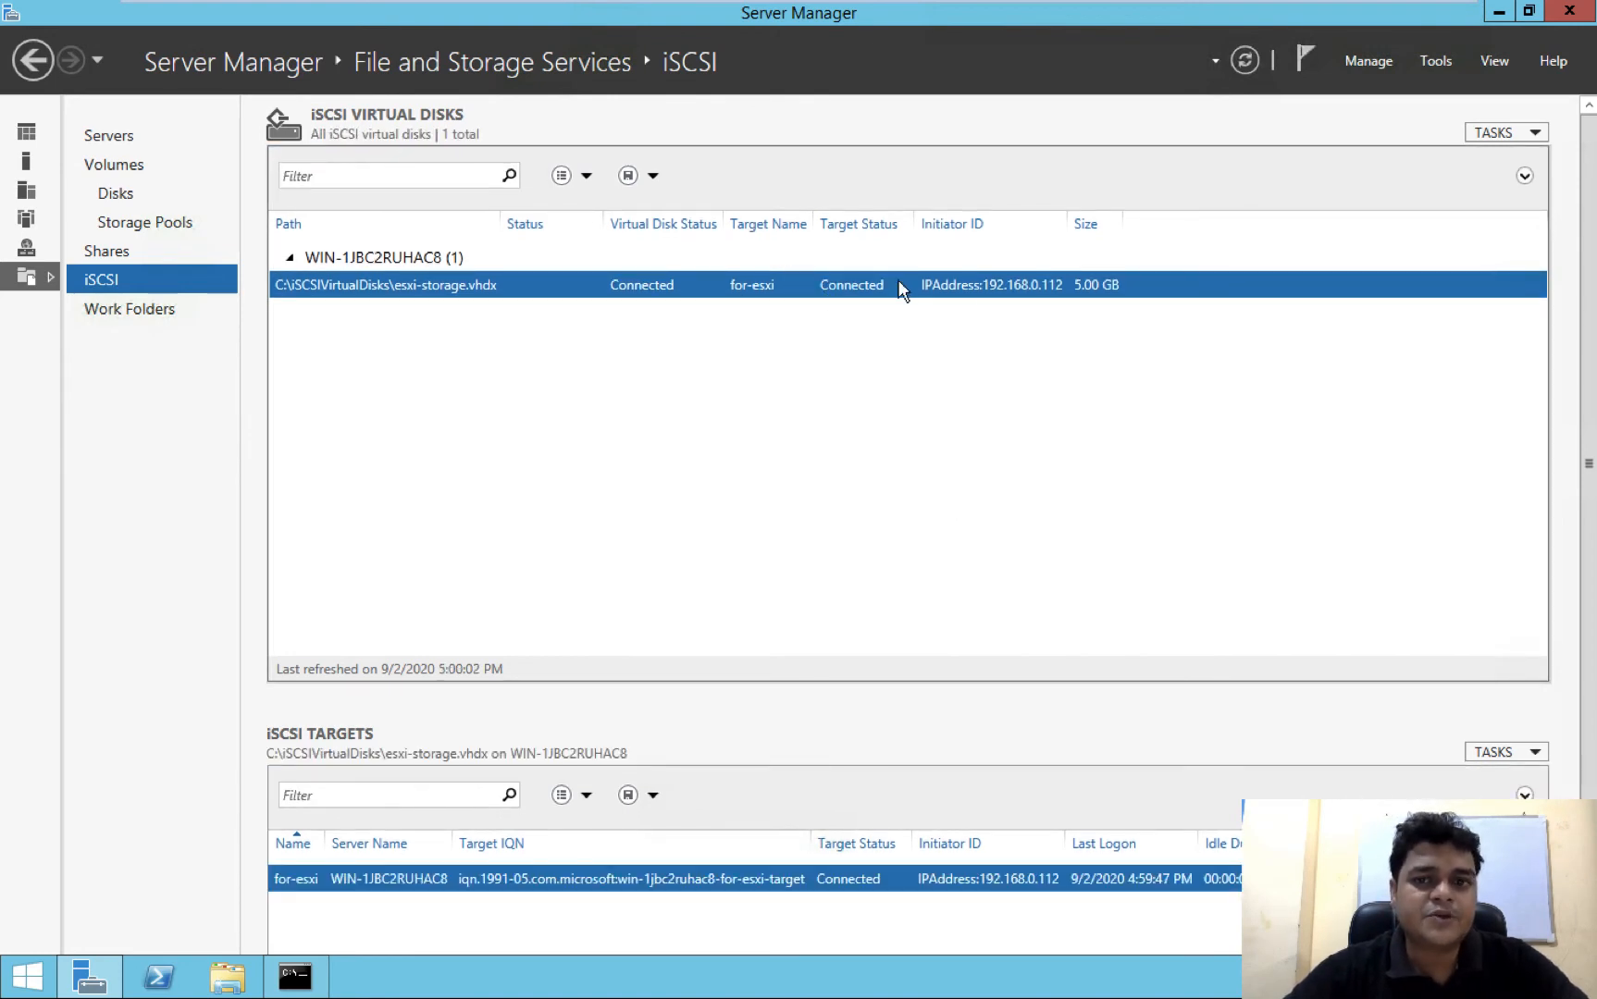
Return to the ESXi host client and show the datastores in the host's storage section
key("ctrl+Left")
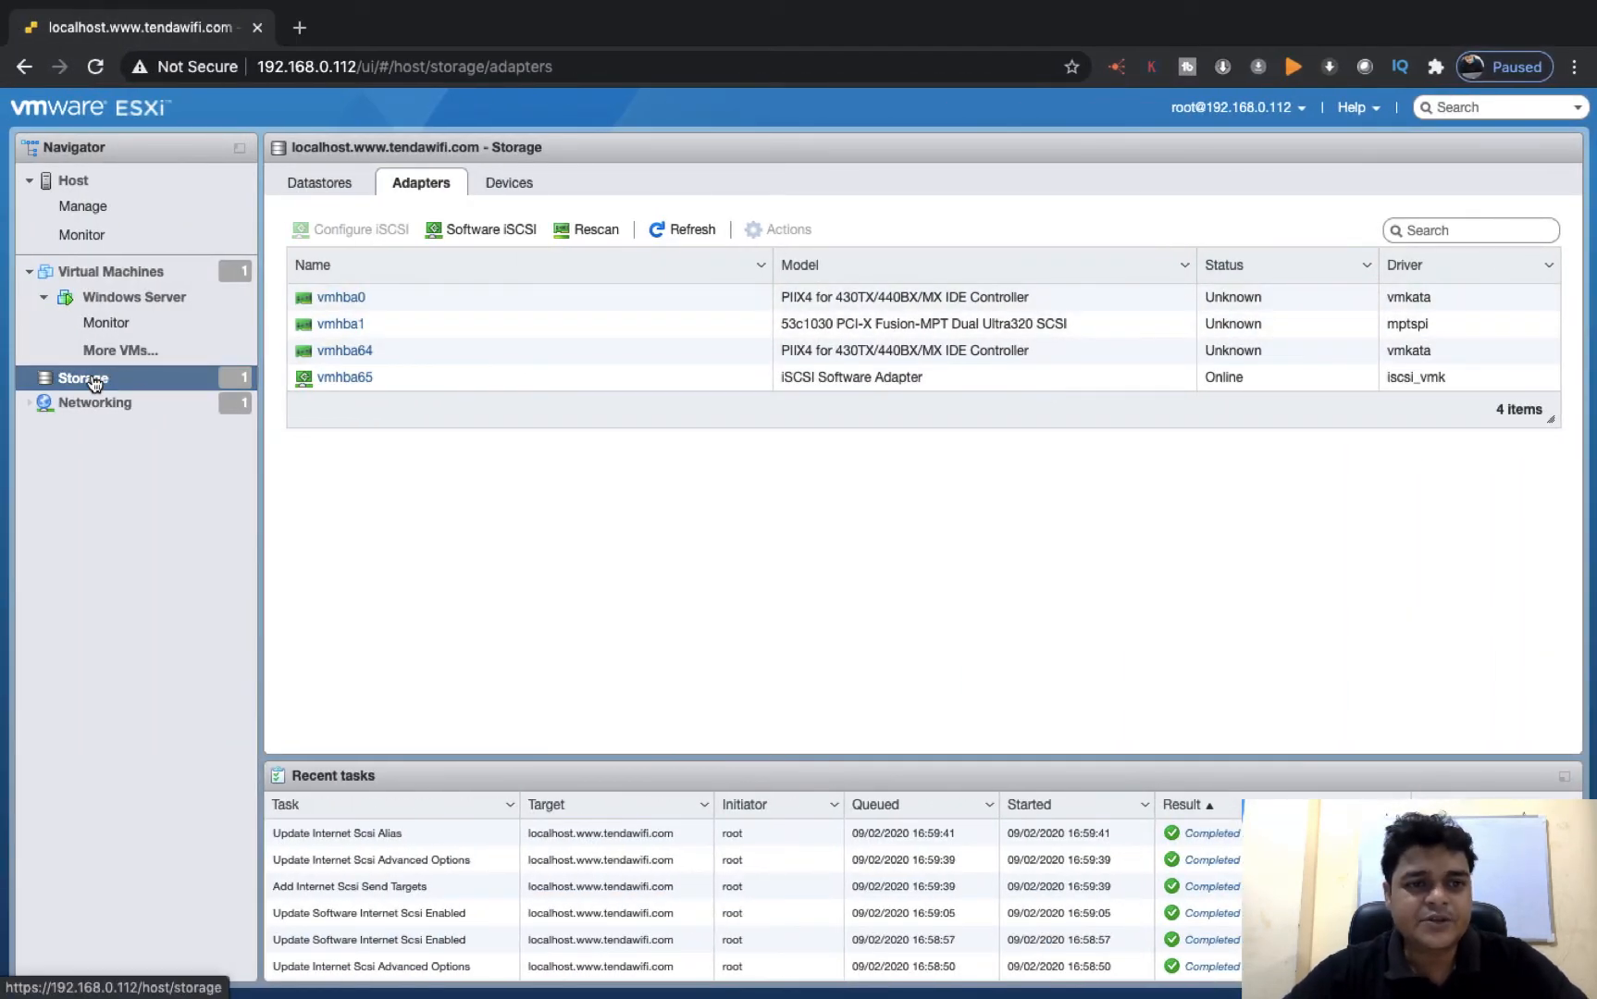
left_click(144, 298)
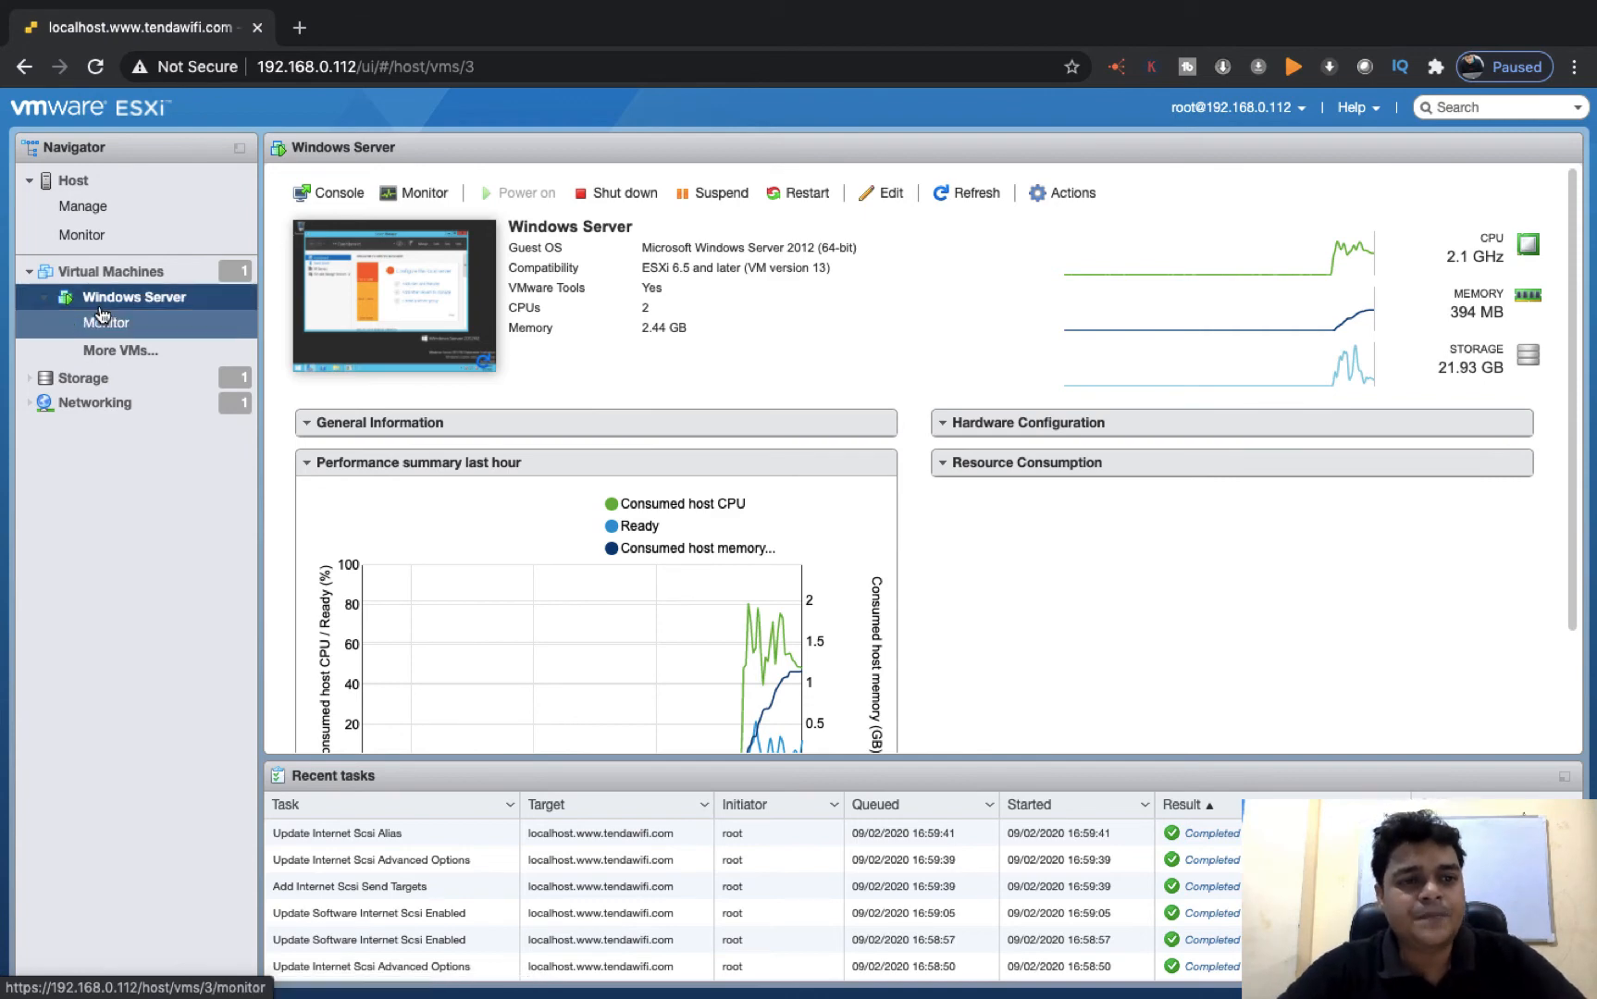
left_click(89, 381)
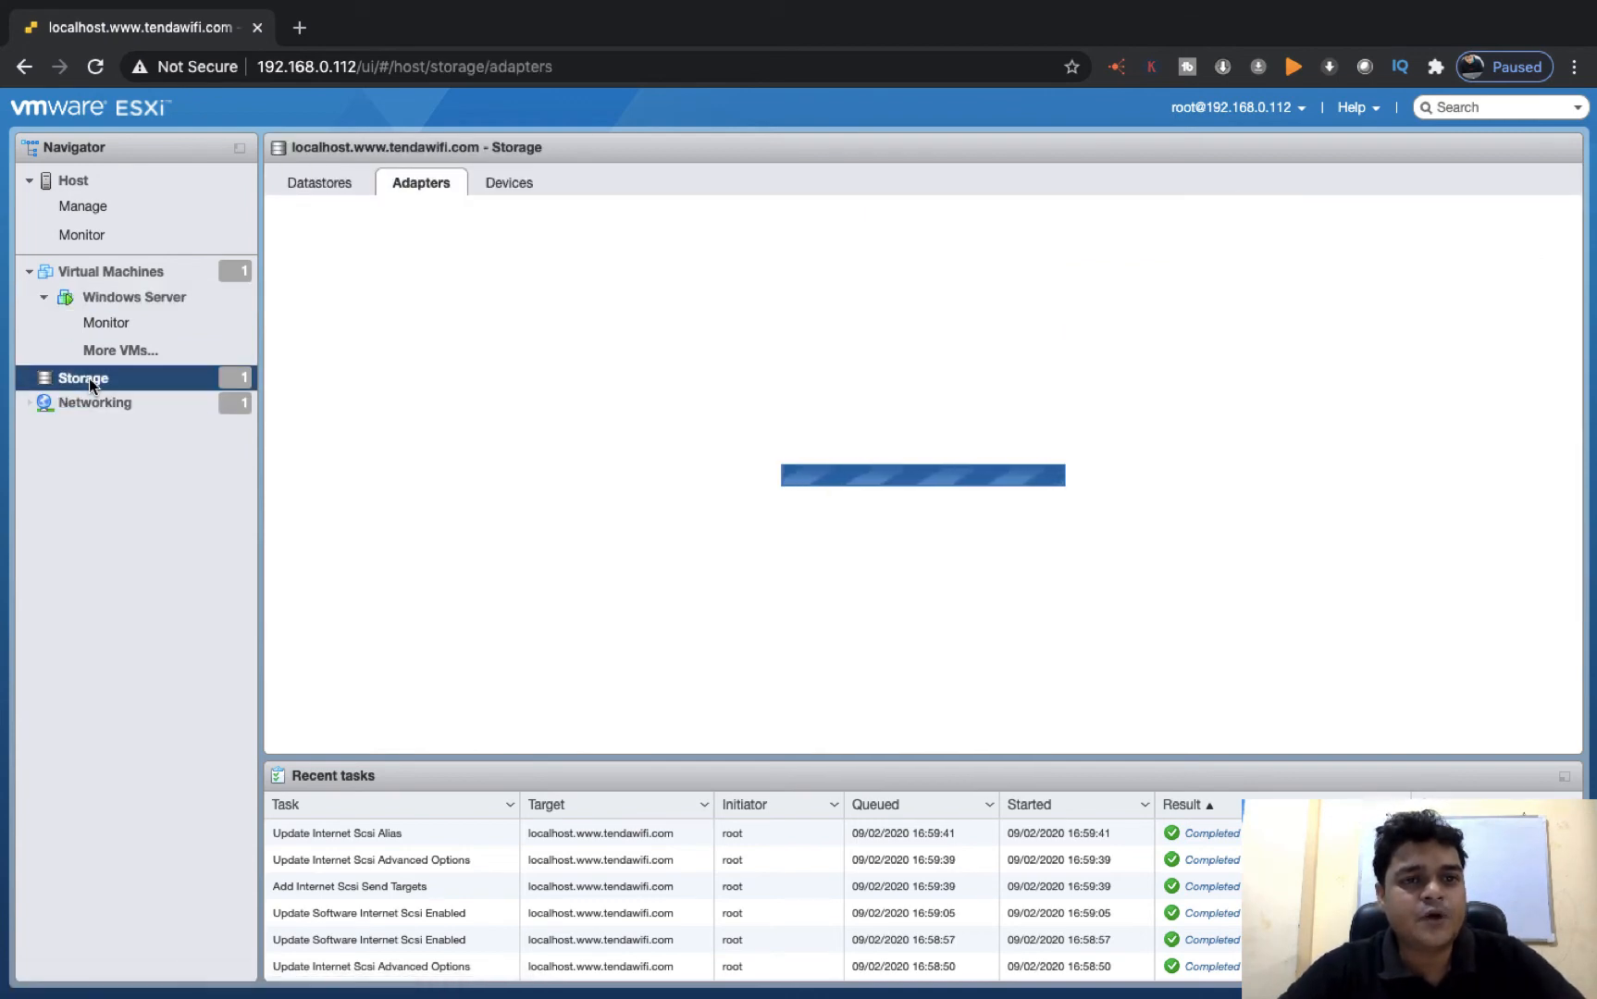
left_click(331, 194)
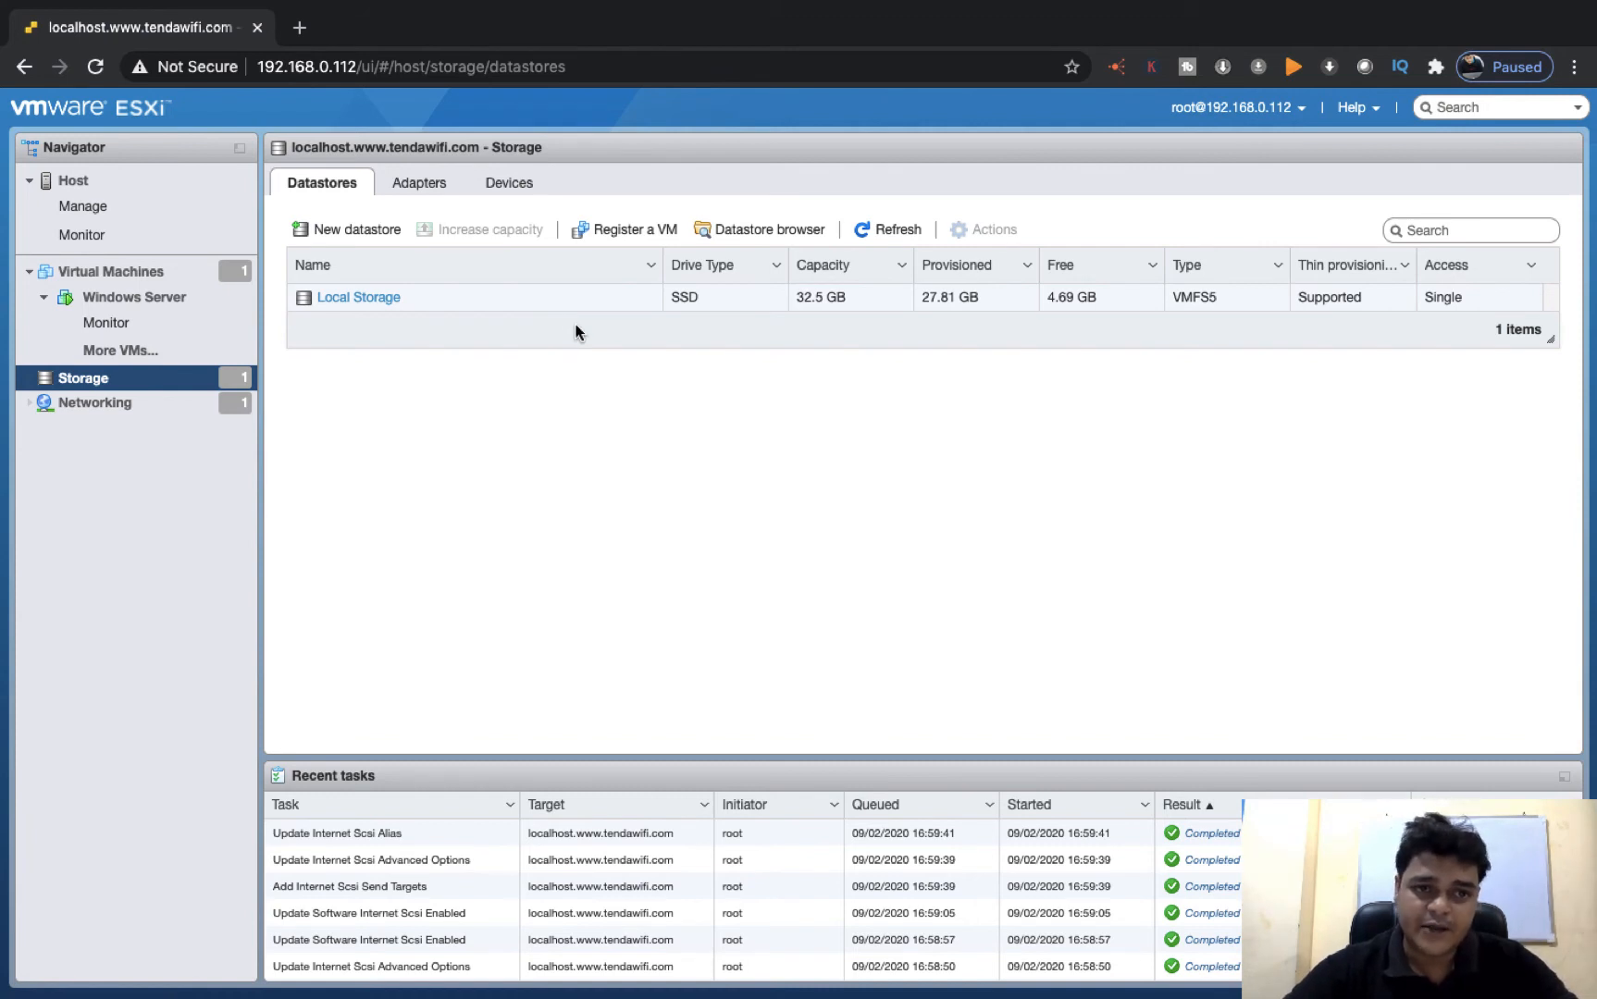
Check which storage device is offered for a new RDM disk in the Windows Server VM's settings, and close them without saving
left_click(155, 300)
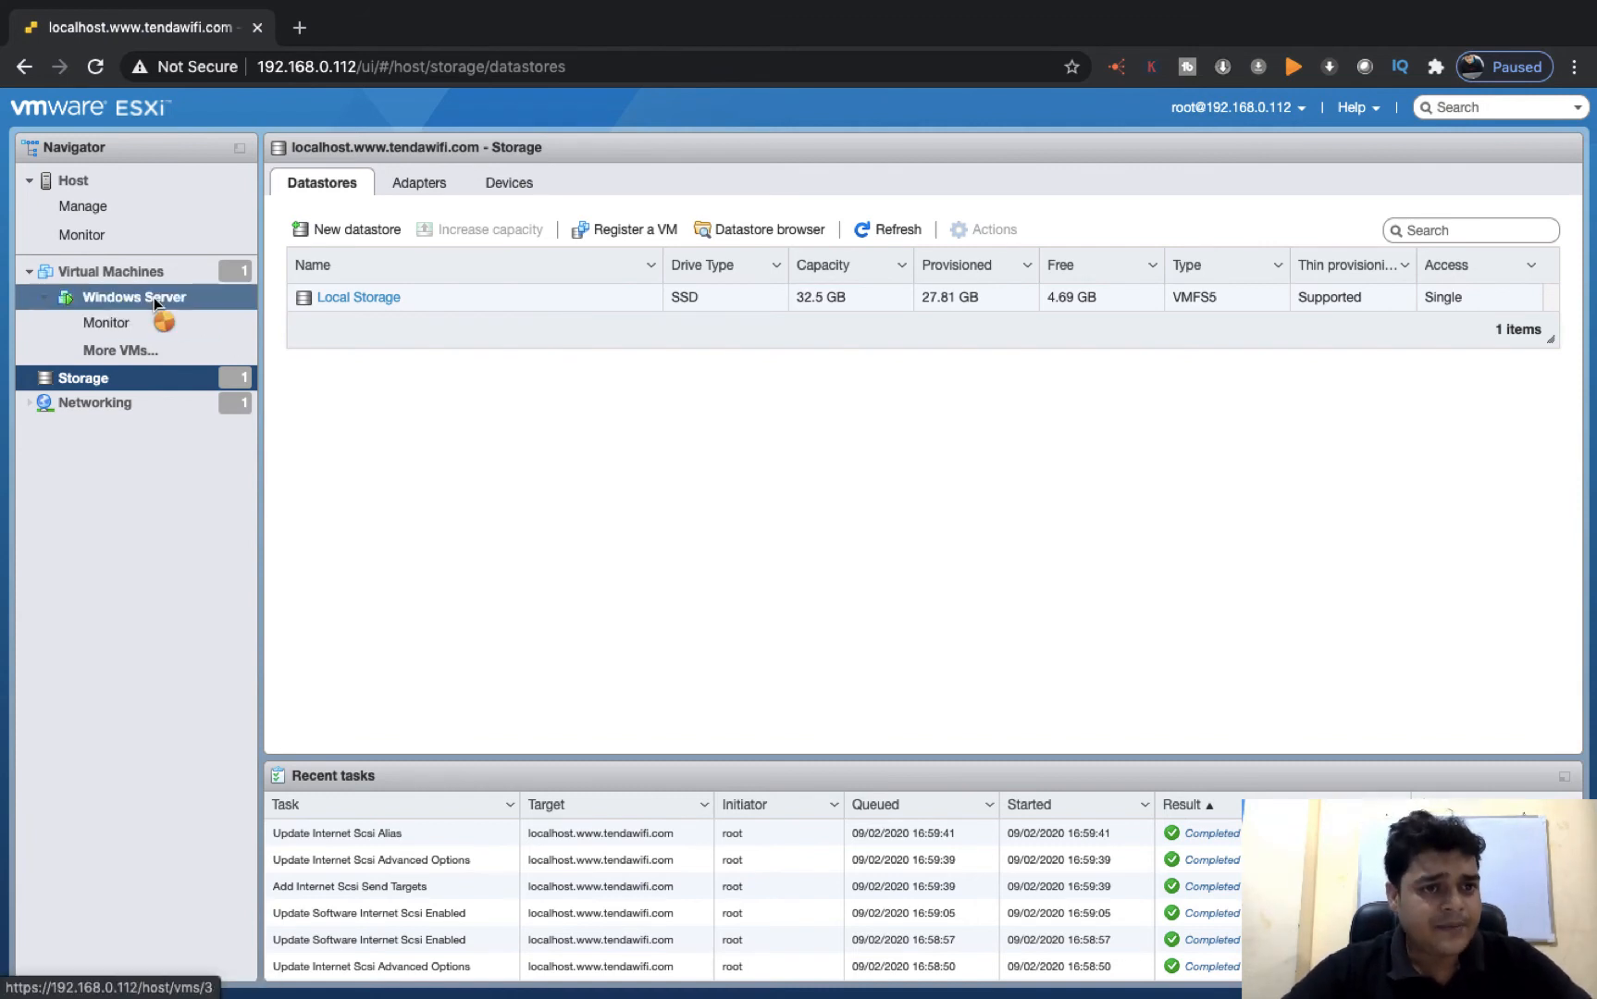
right_click(154, 303)
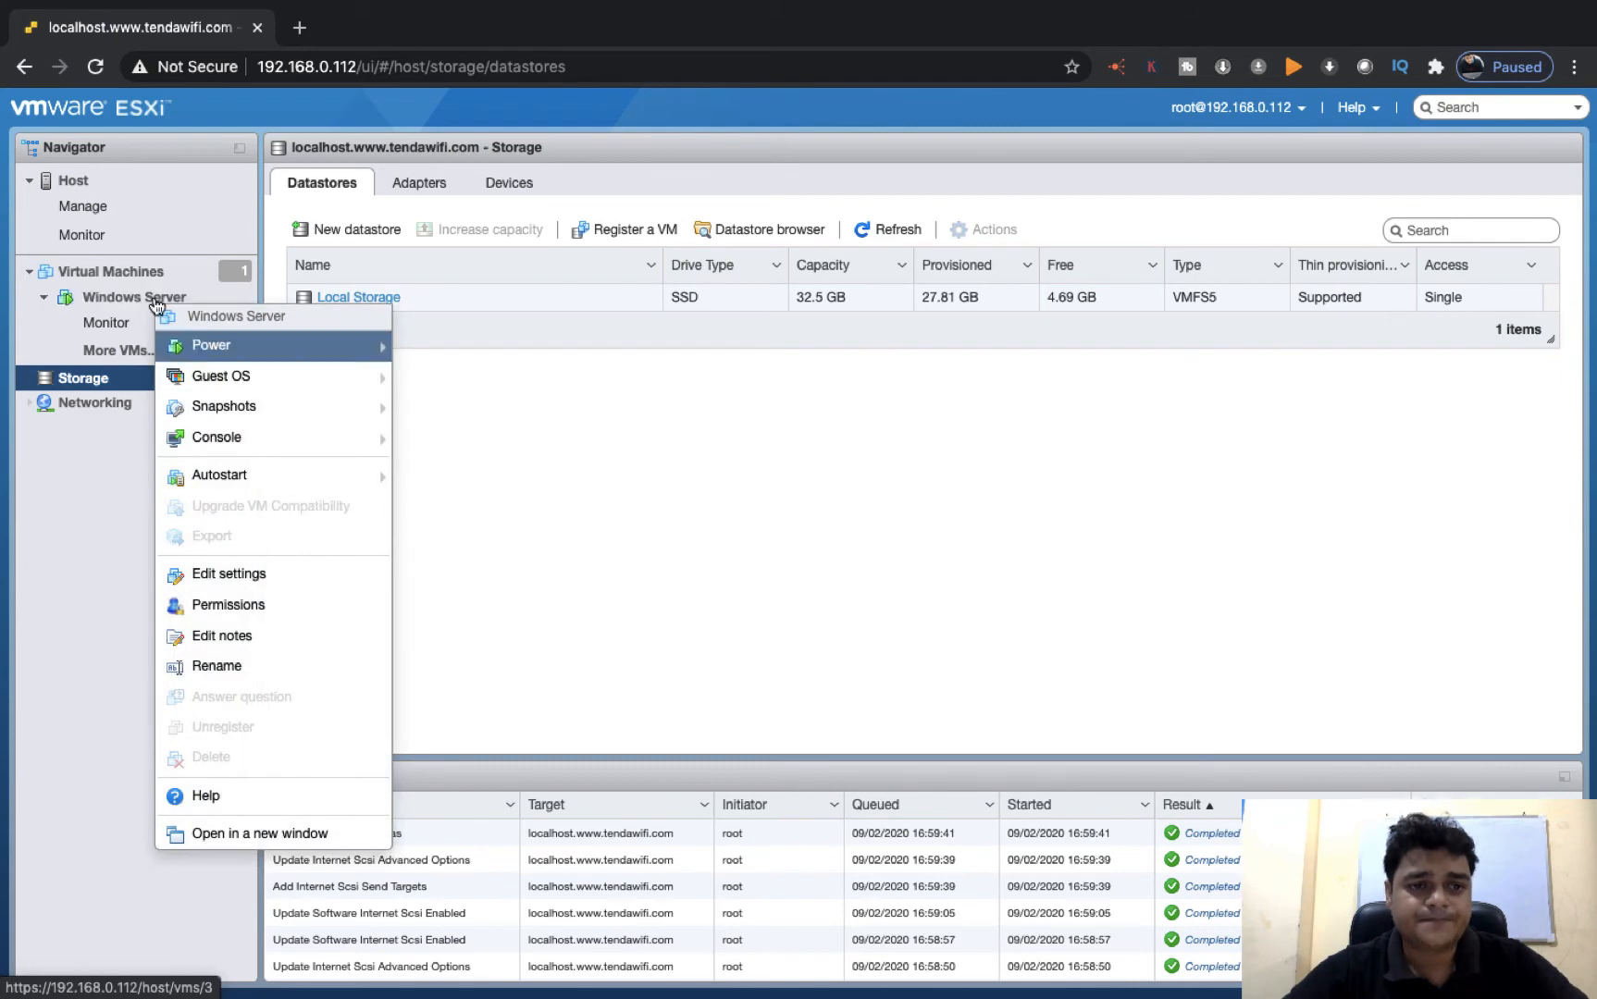
left_click(242, 572)
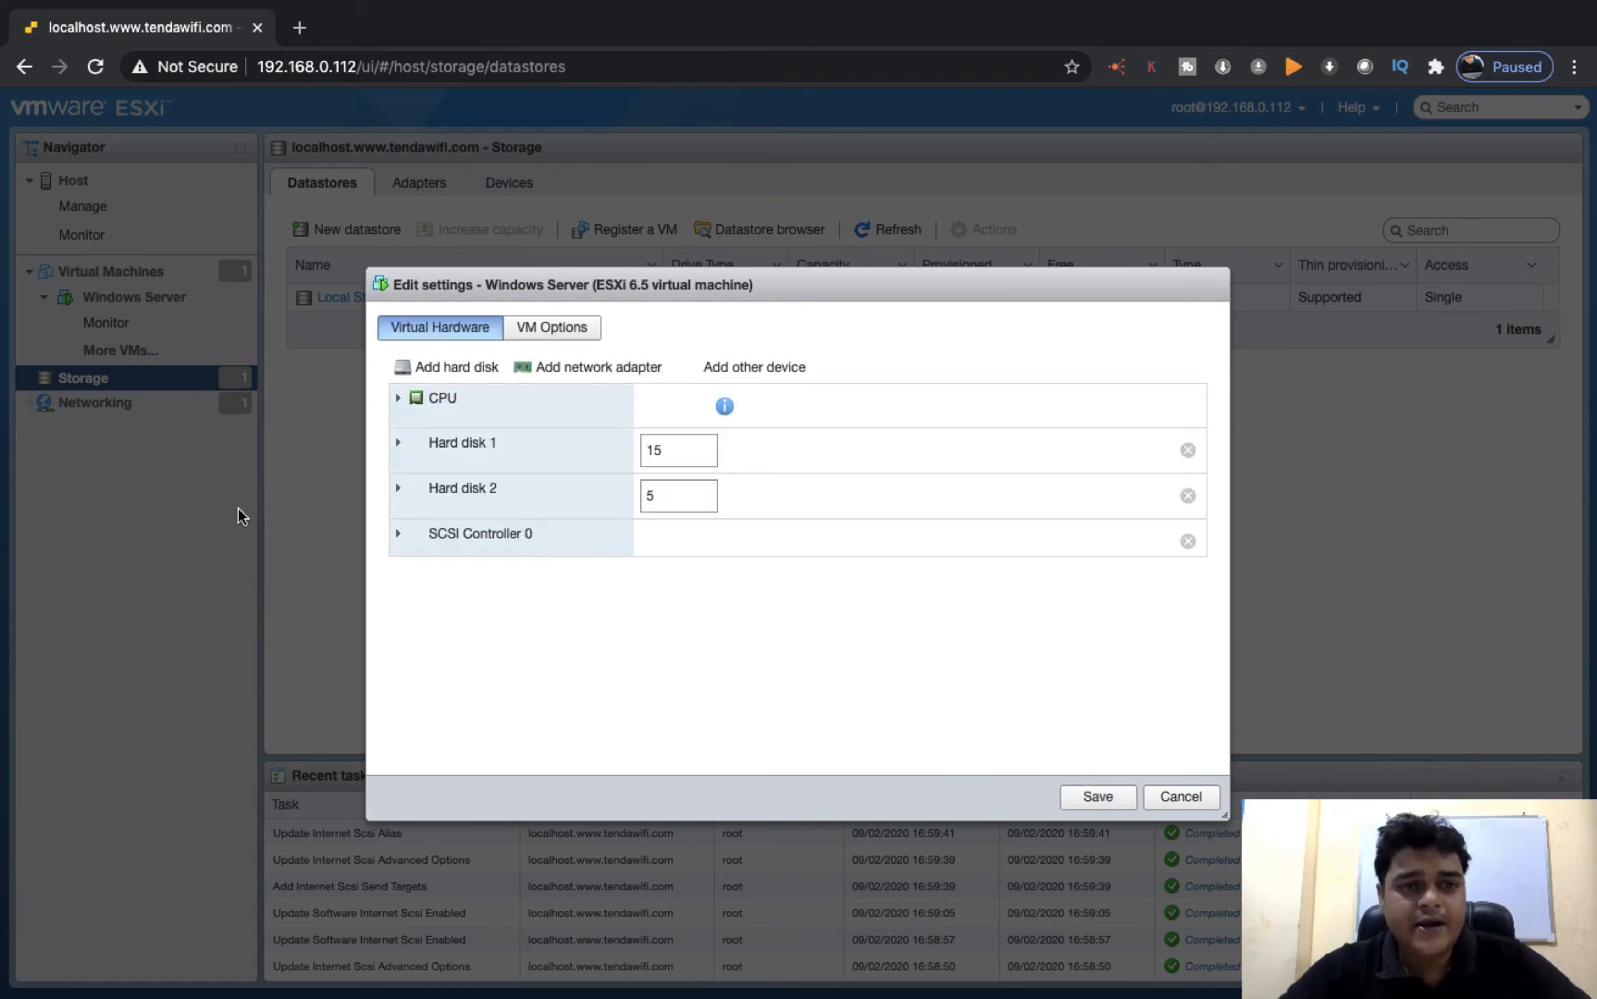
left_click(463, 368)
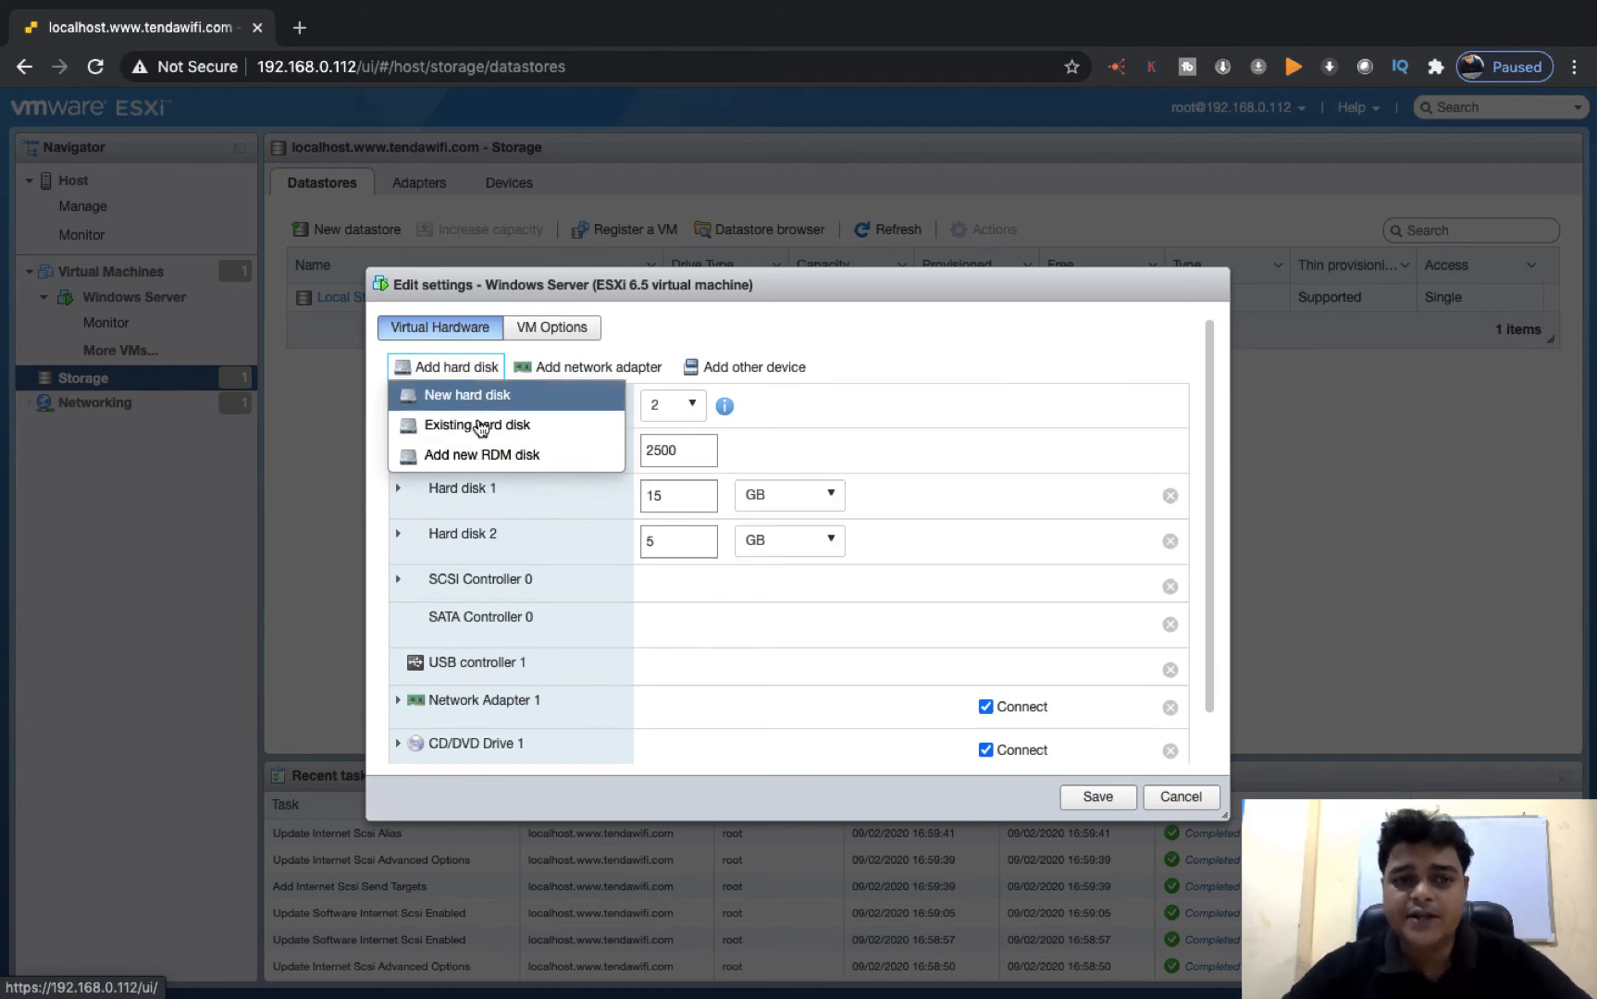
left_click(485, 458)
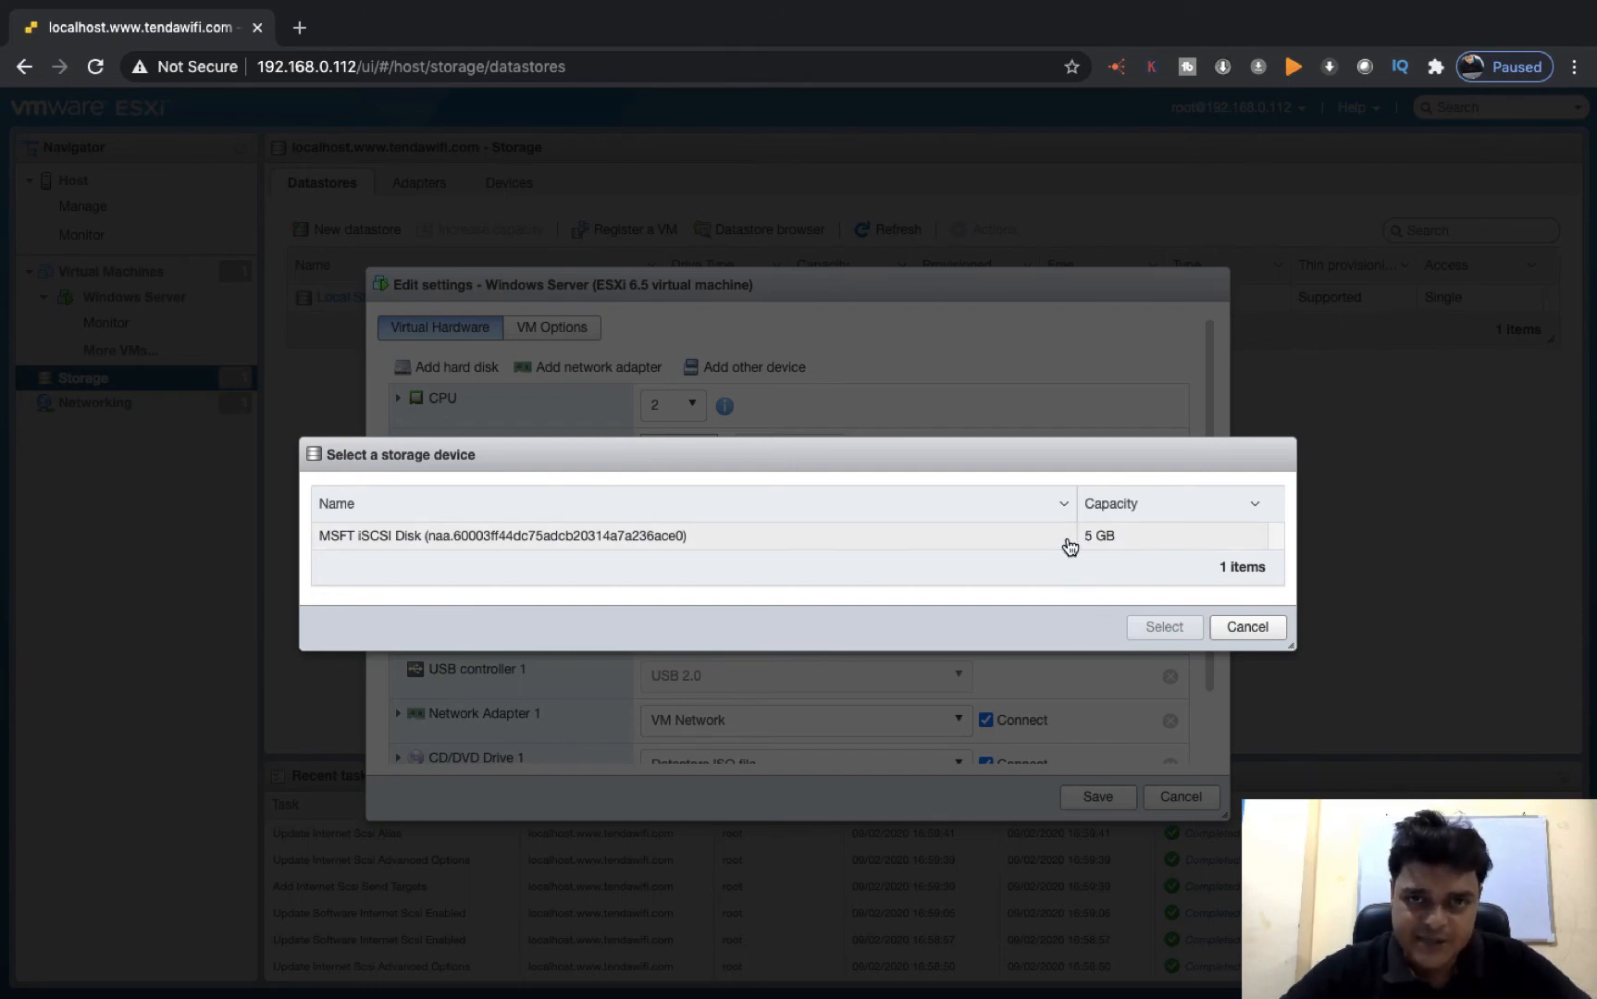
left_click(796, 539)
left_click(1245, 627)
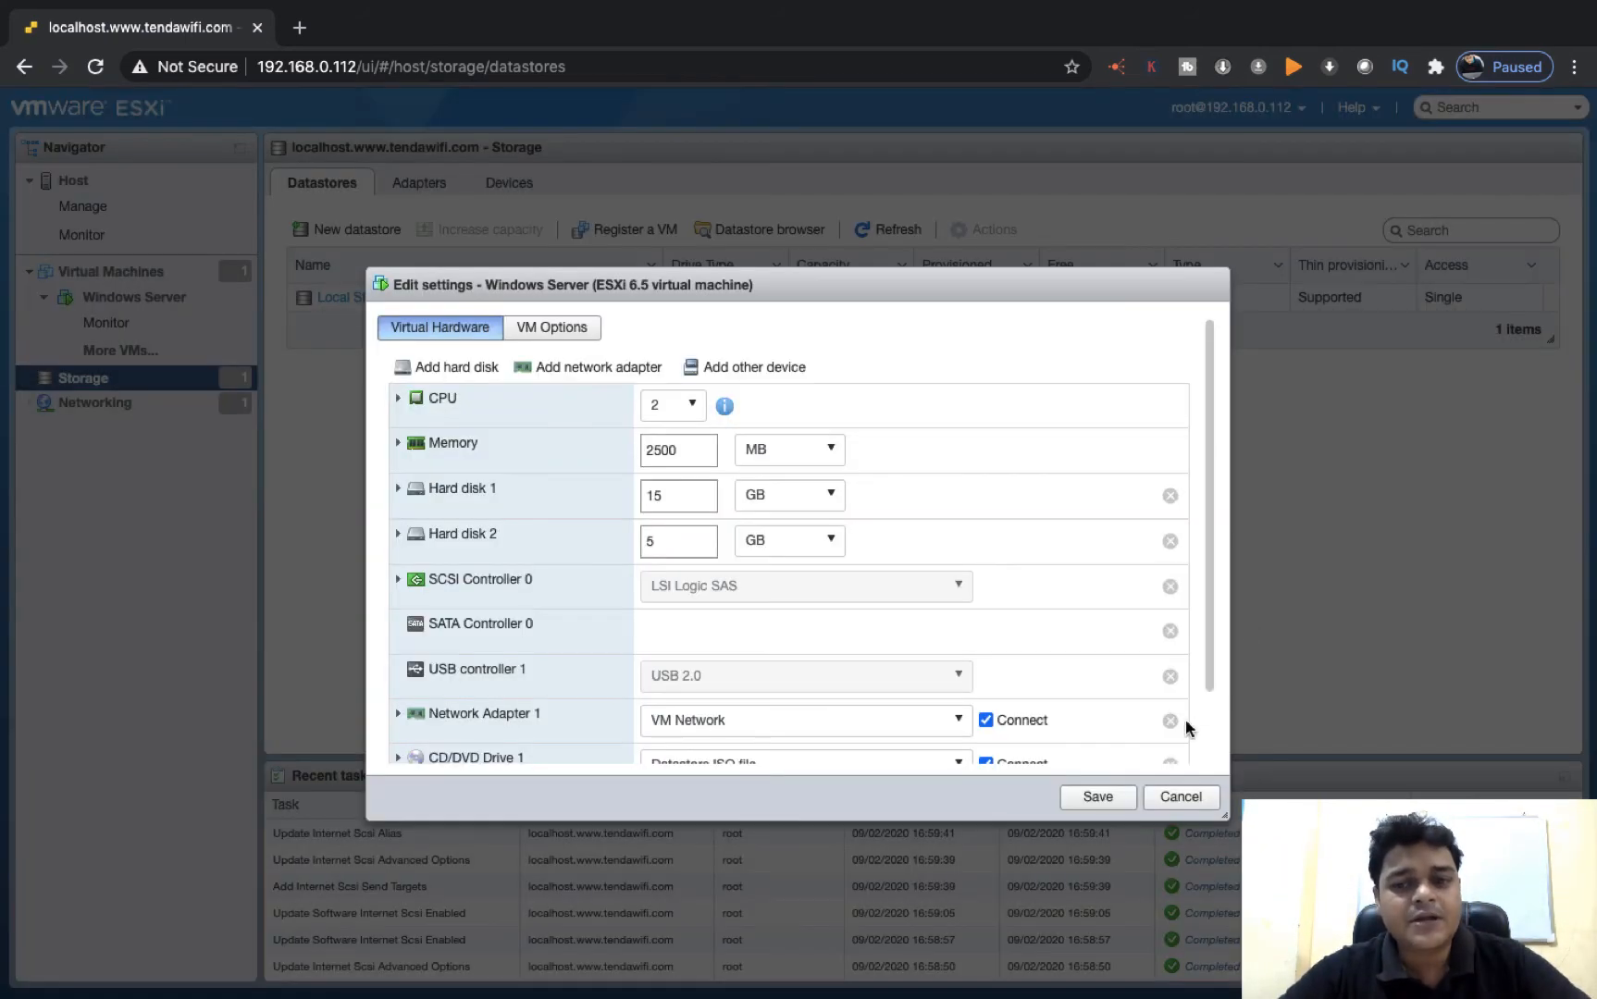
left_click(1195, 799)
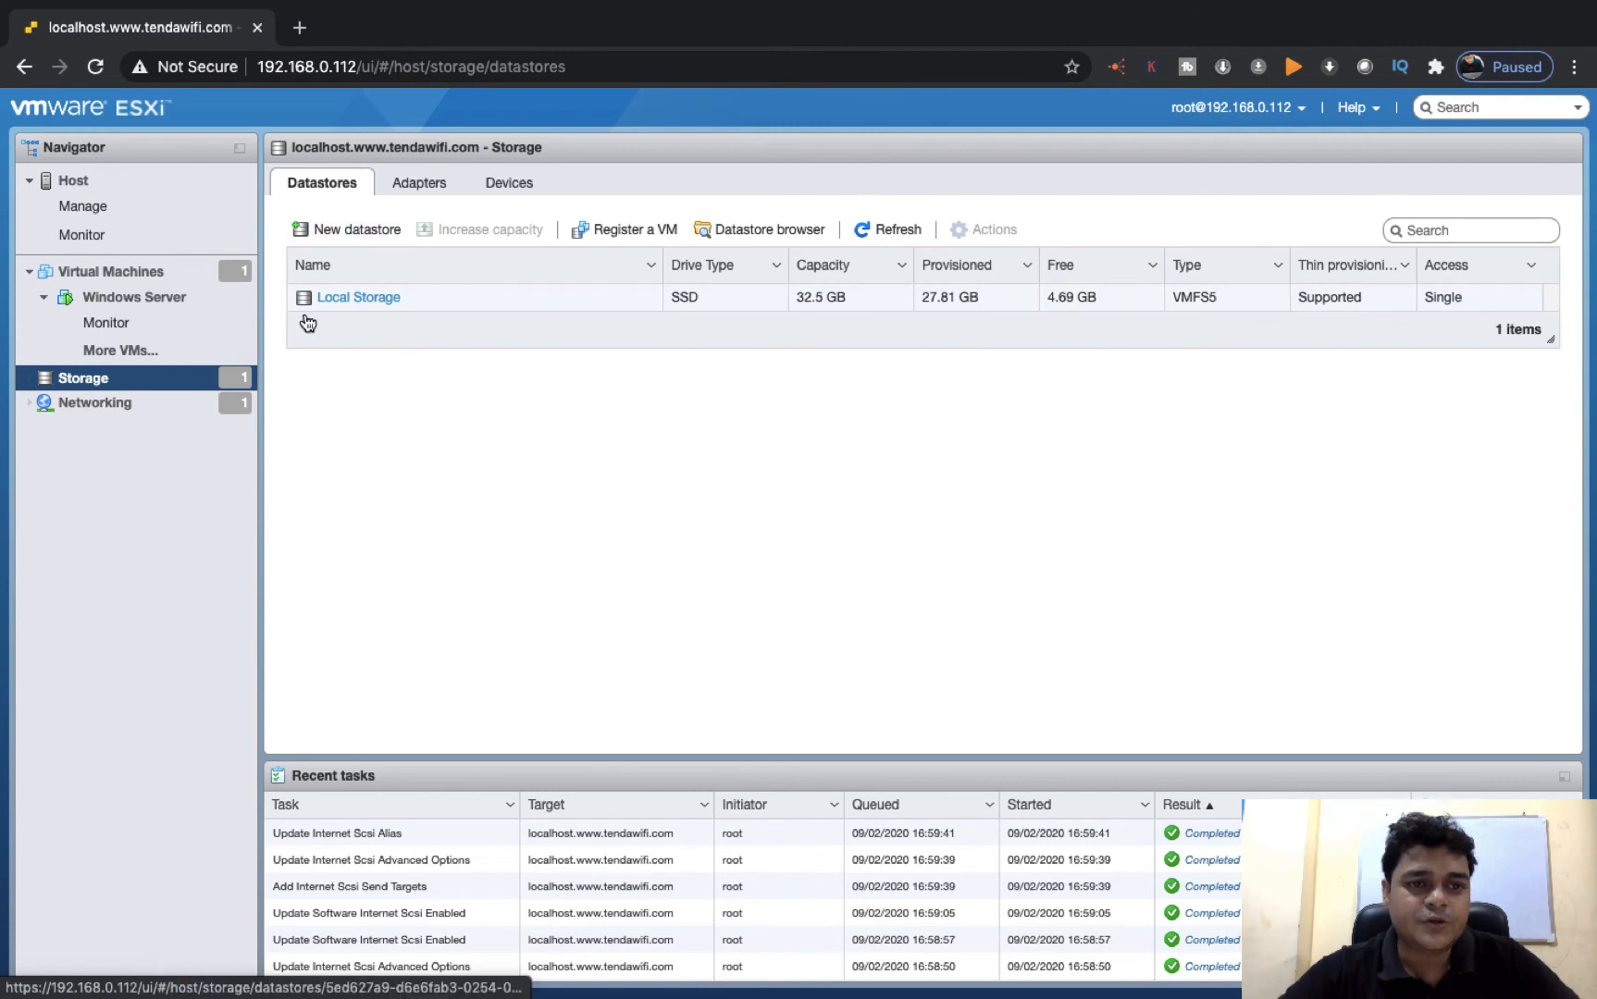
Start a new VMFS datastore named share-storage on the 5 GB MSFT iSCSI Disk
left_click(357, 231)
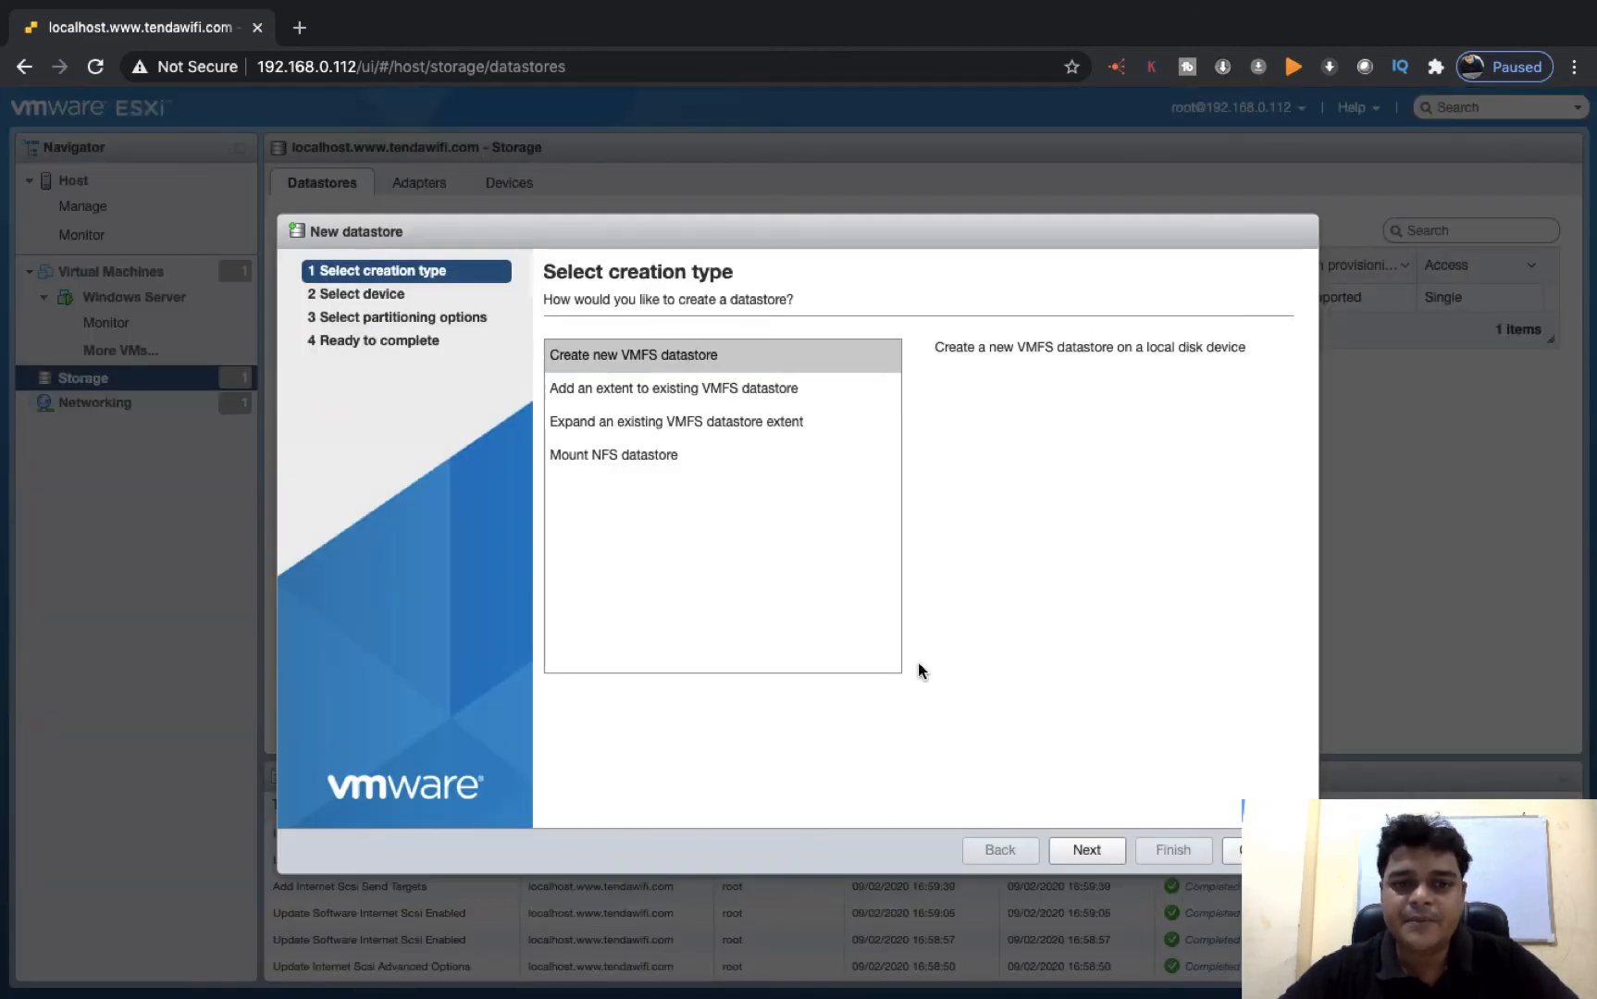
left_click(1085, 847)
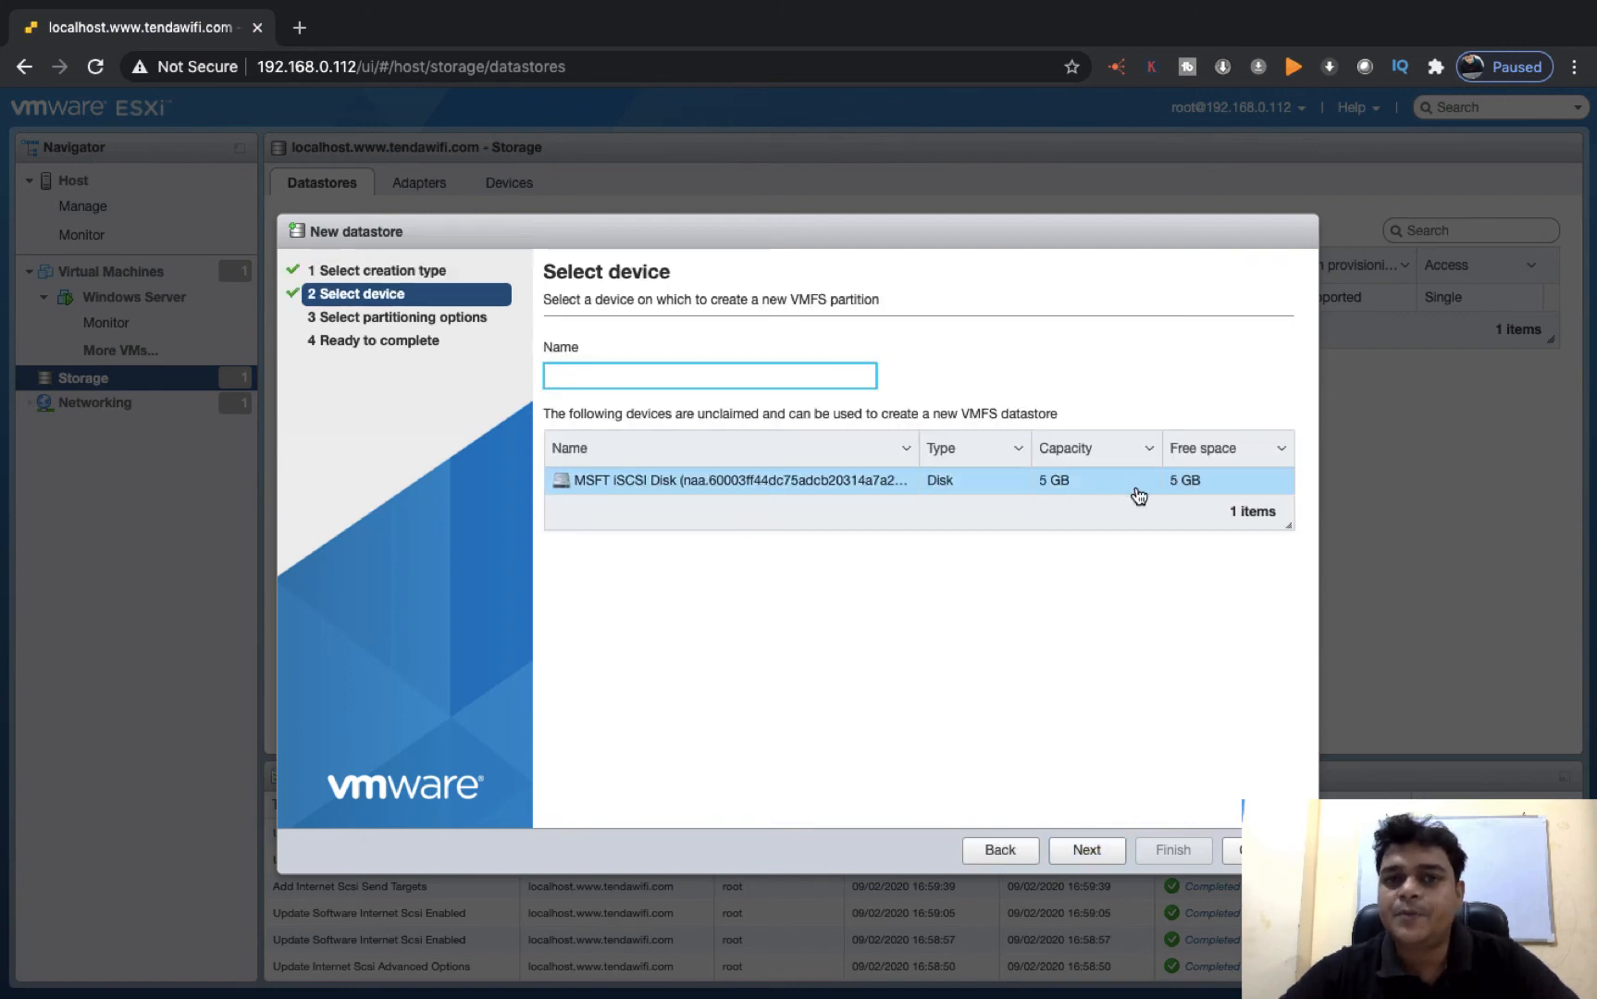
left_click(652, 375)
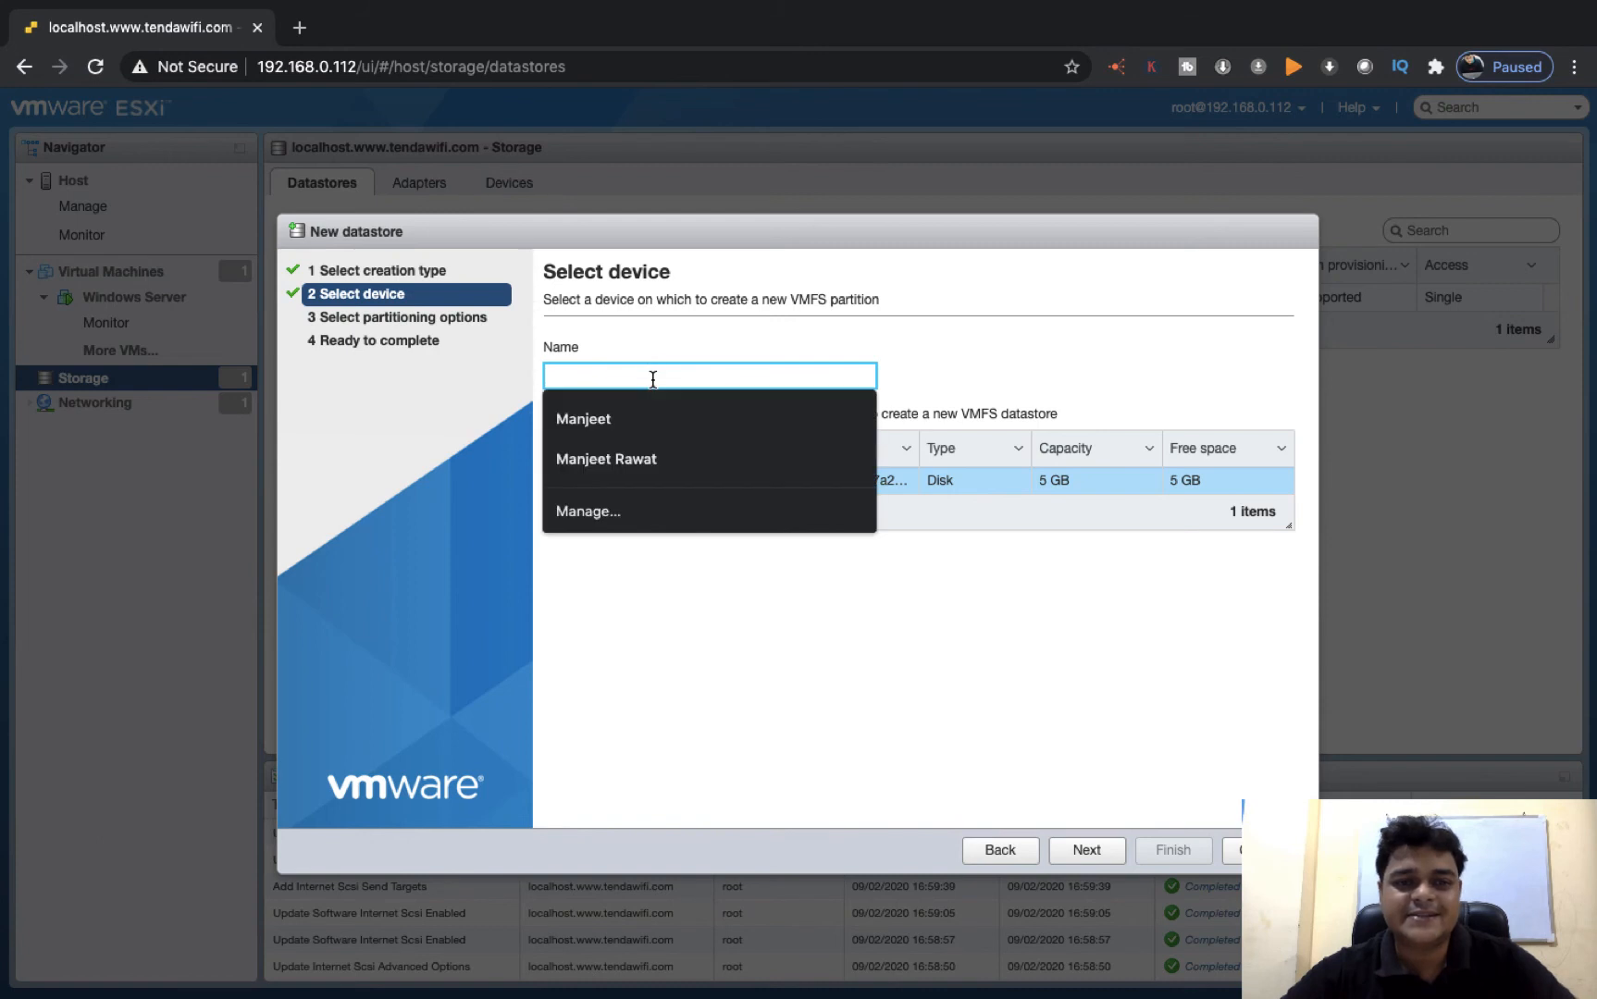
type("share")
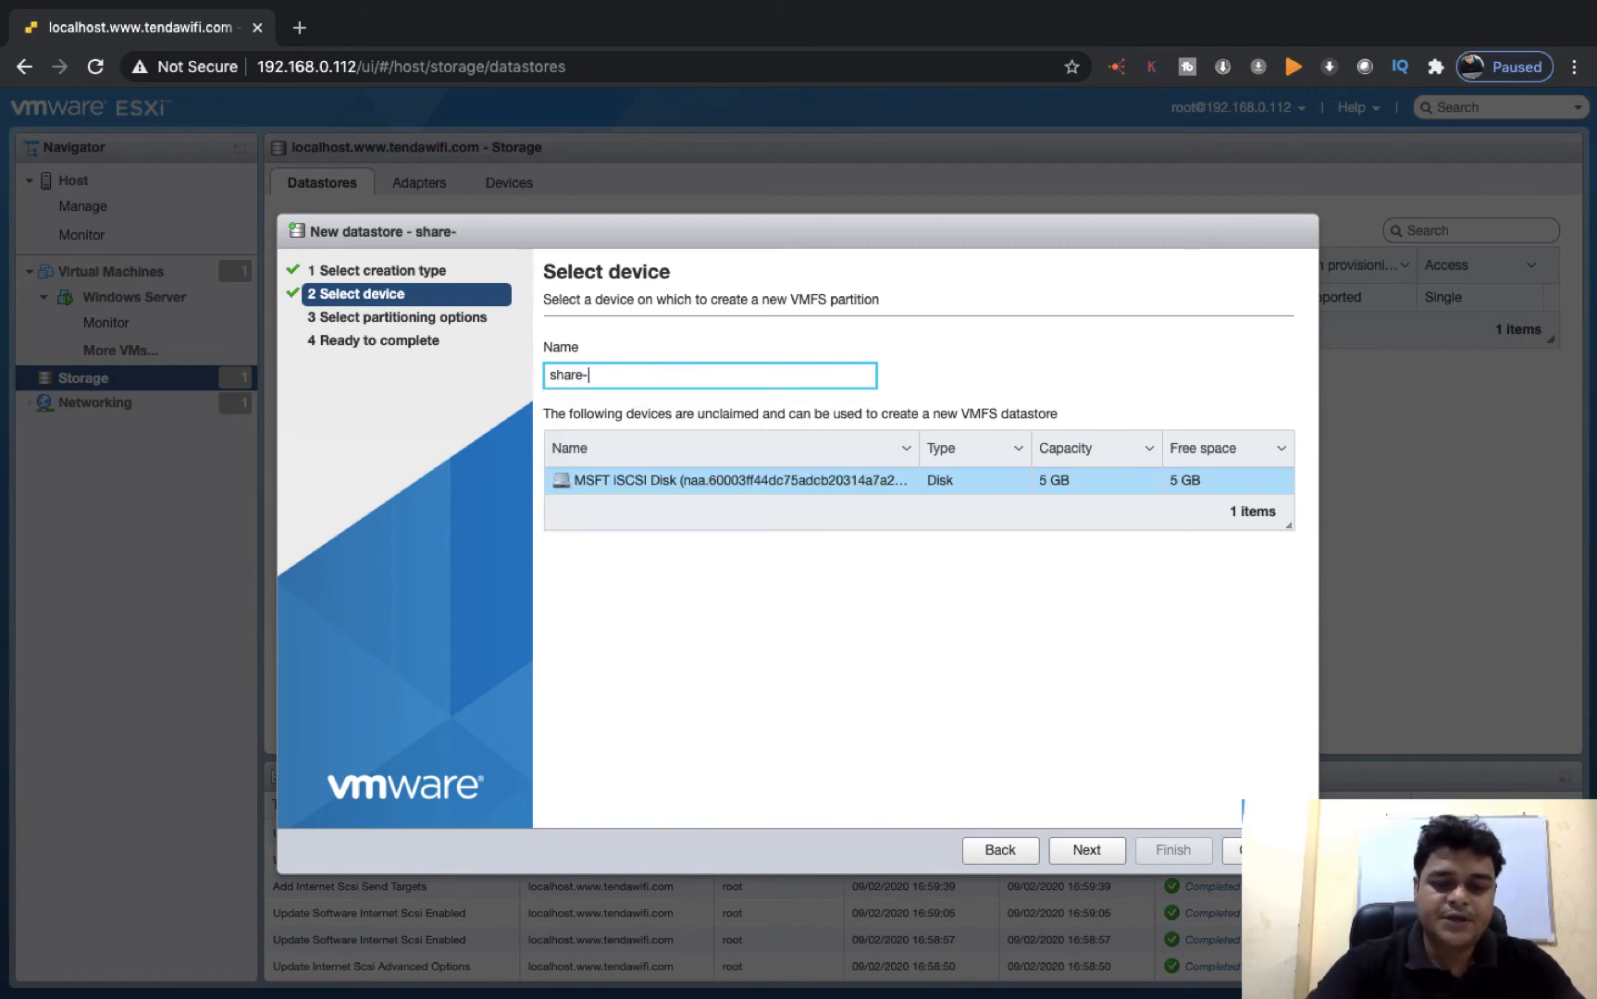
type("-storage")
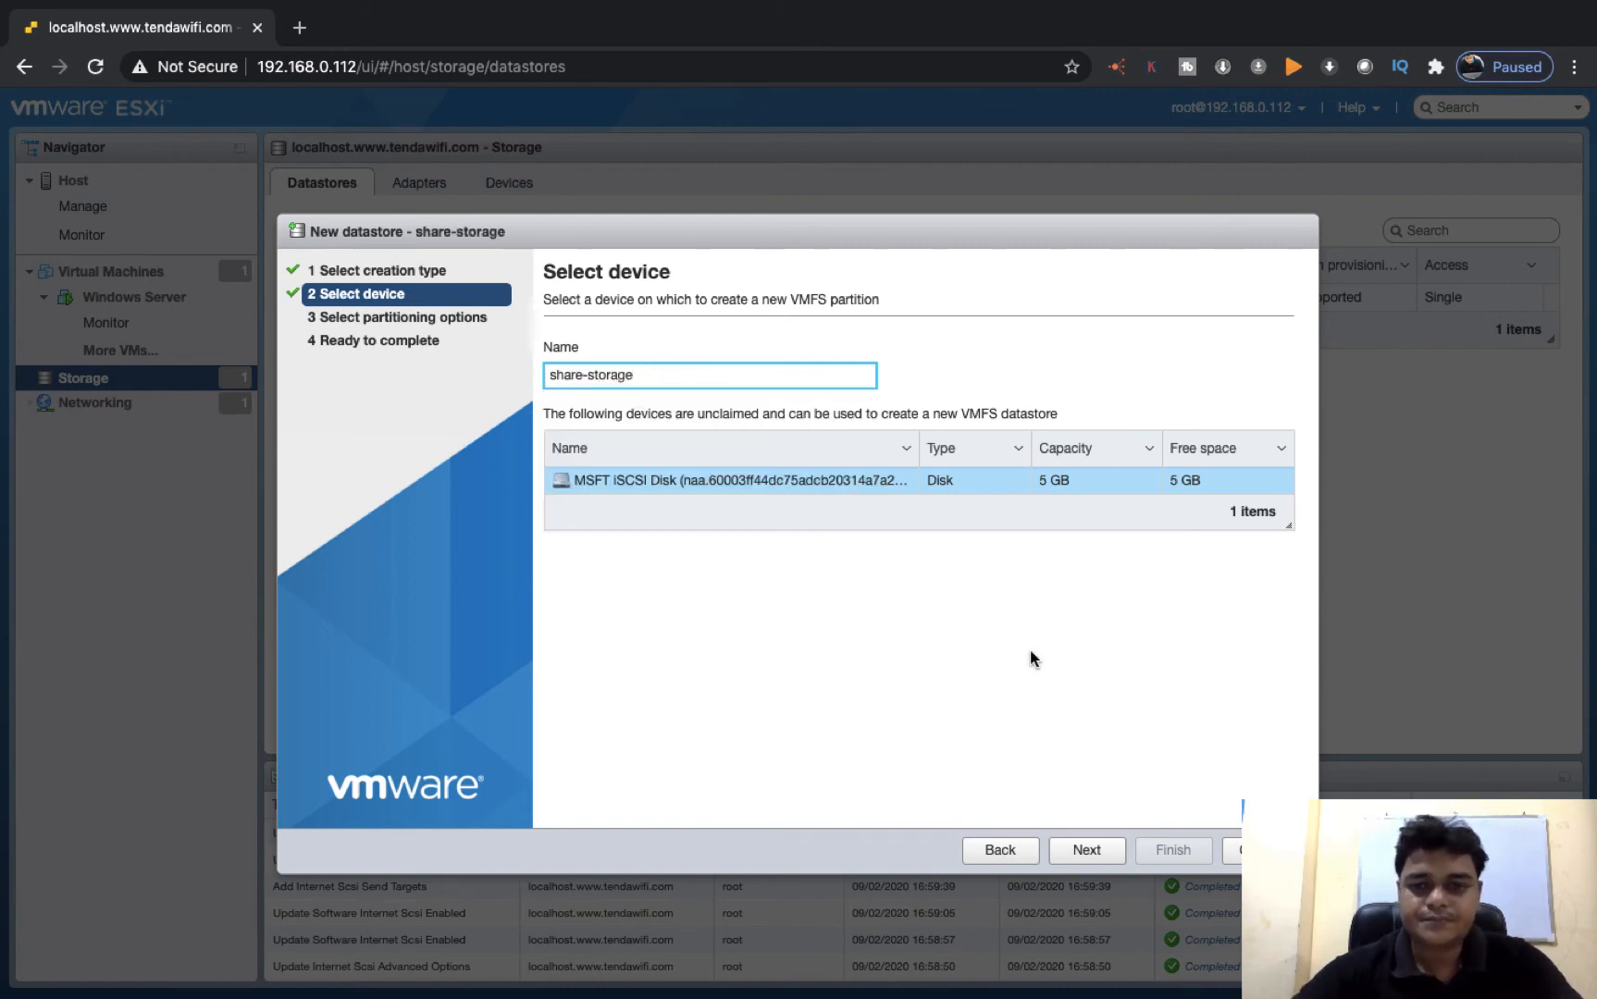
left_click(1076, 856)
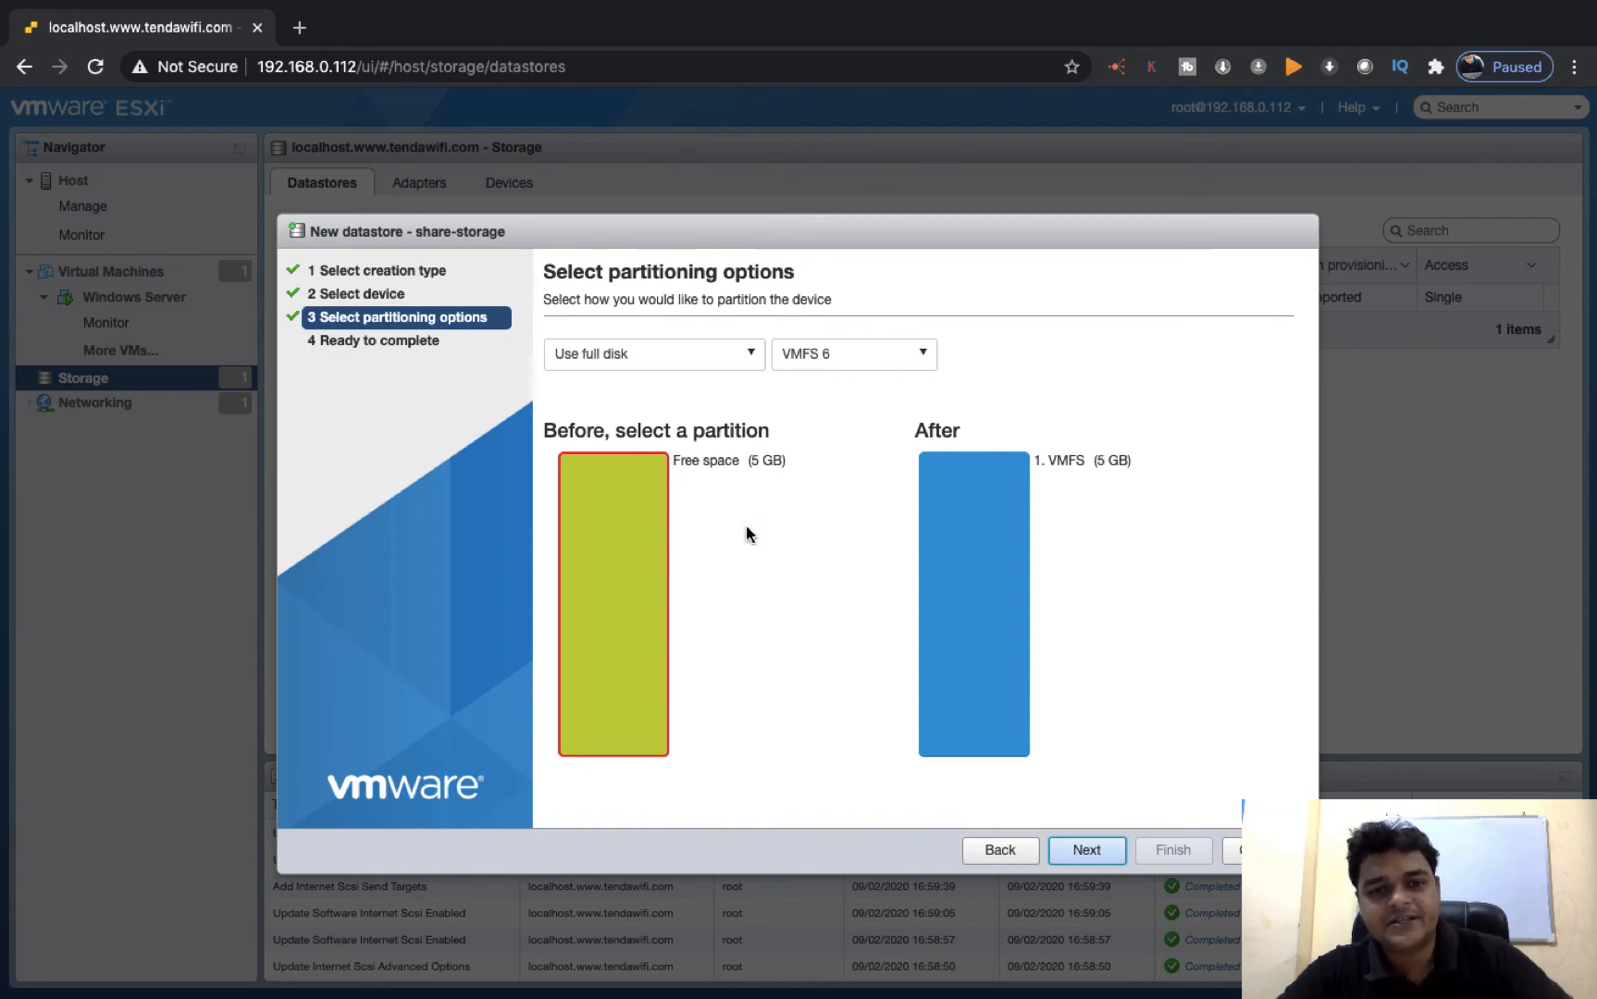
Set the datastore's partitioning to Custom with VMFS 6 and select the 5 GB free space to partition
left_click(603, 538)
left_click(618, 573)
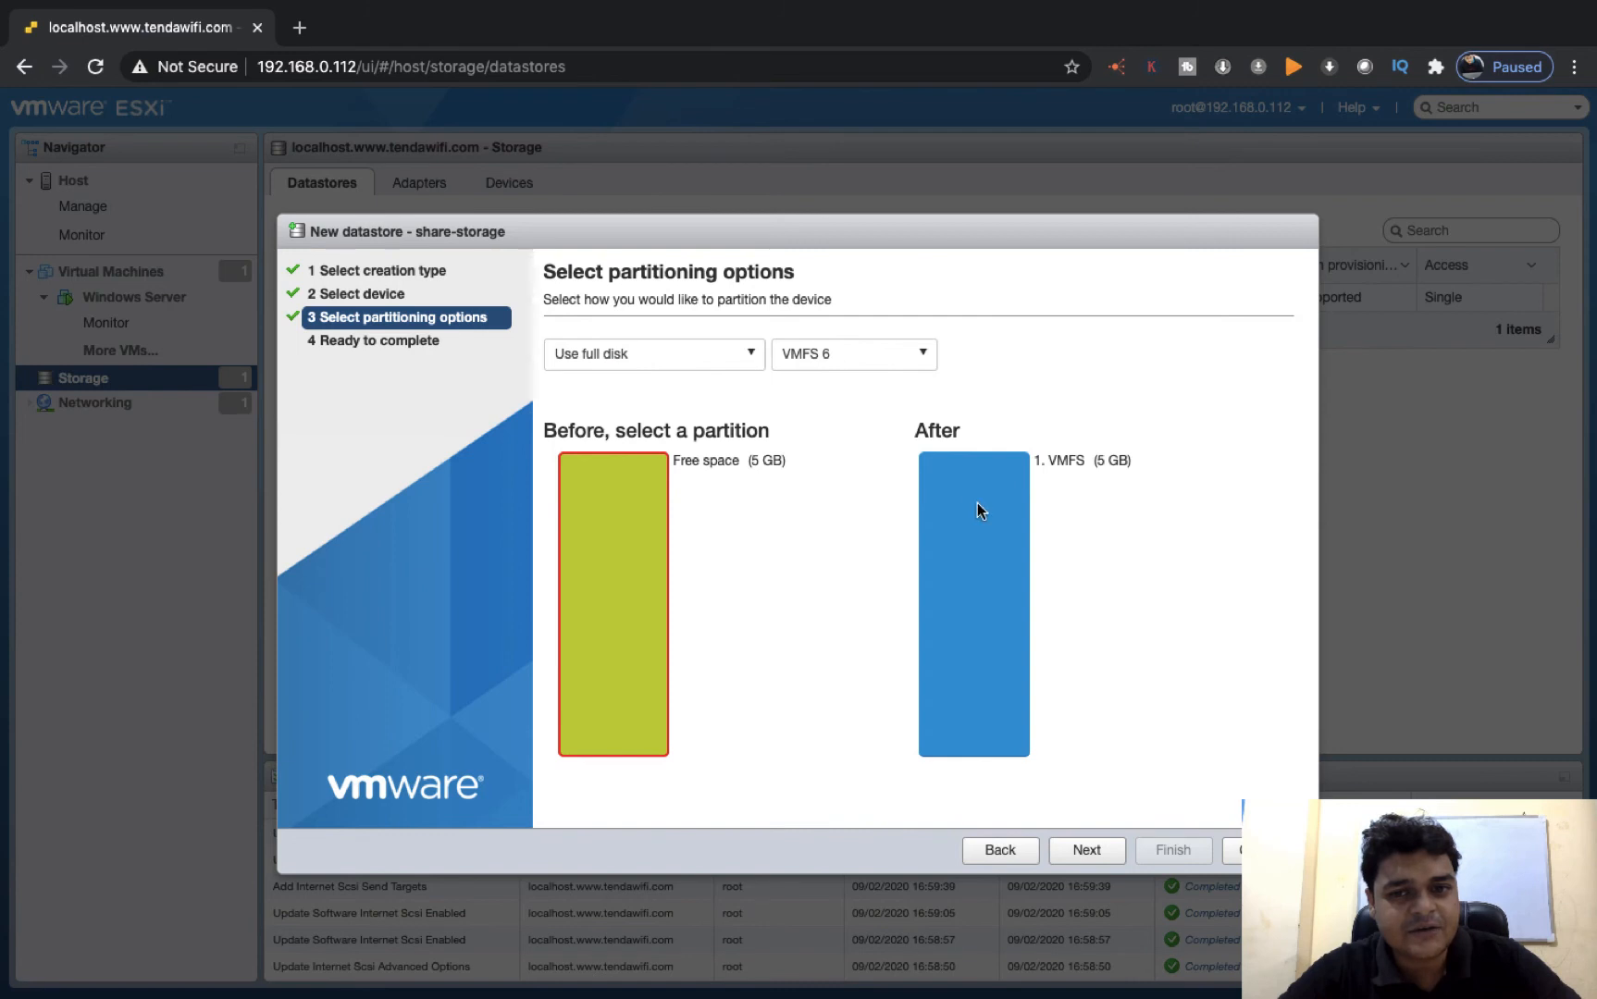
left_click(654, 355)
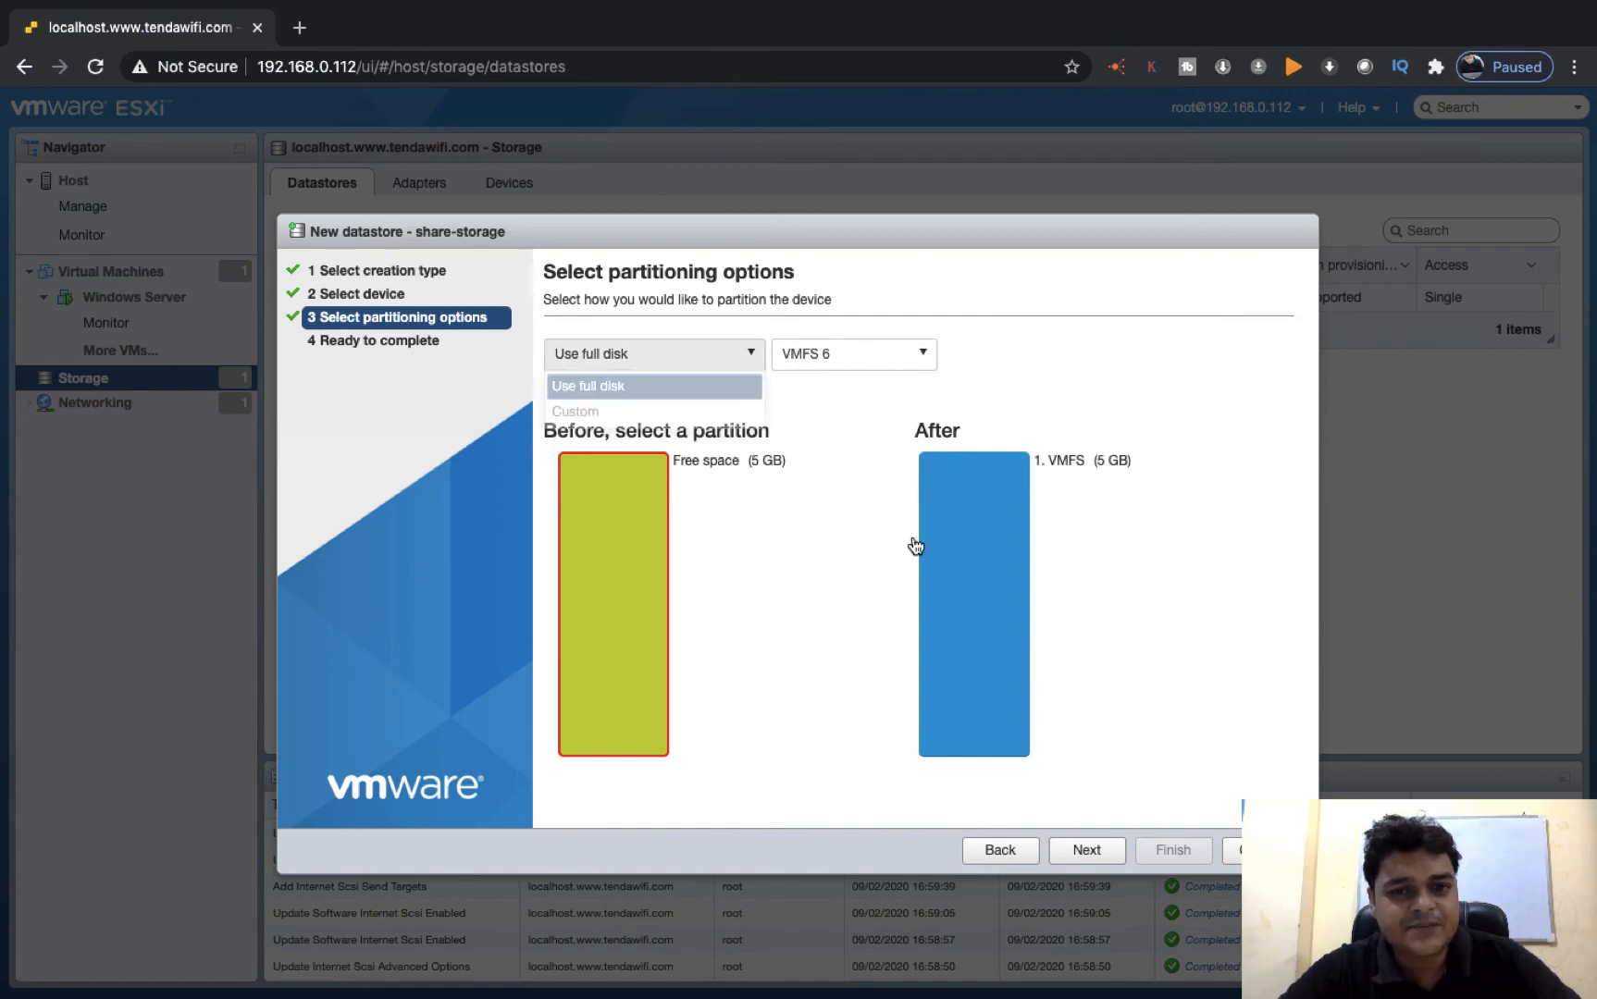
left_click(592, 409)
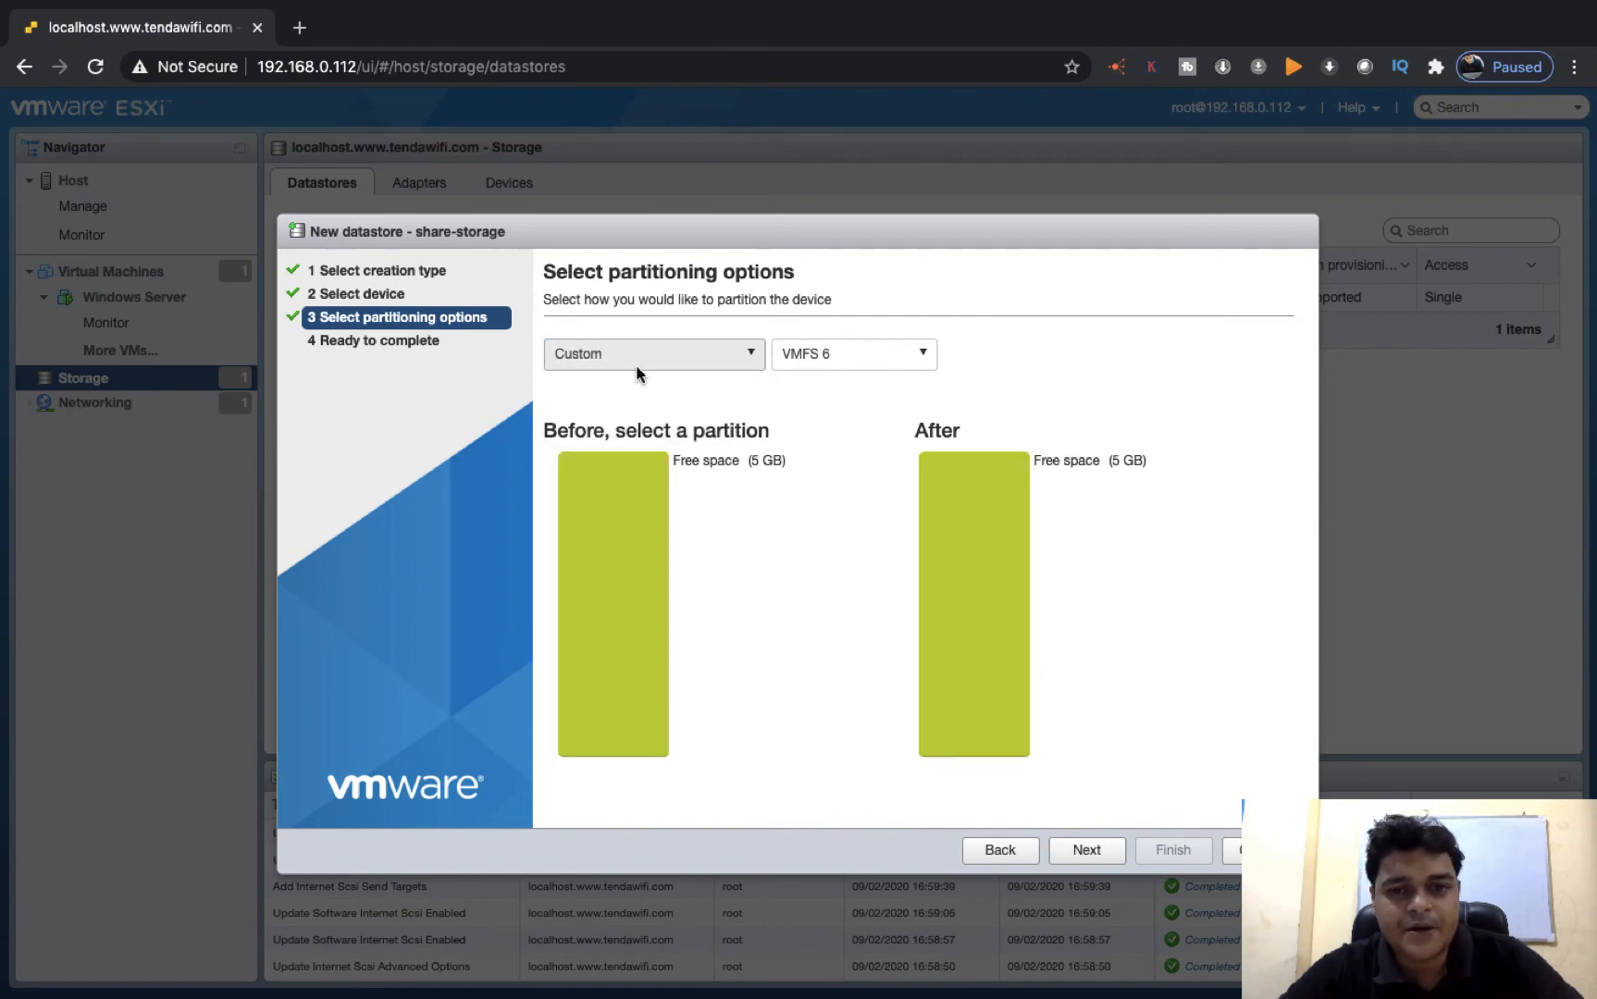
left_click(912, 361)
left_click(912, 361)
left_click(612, 544)
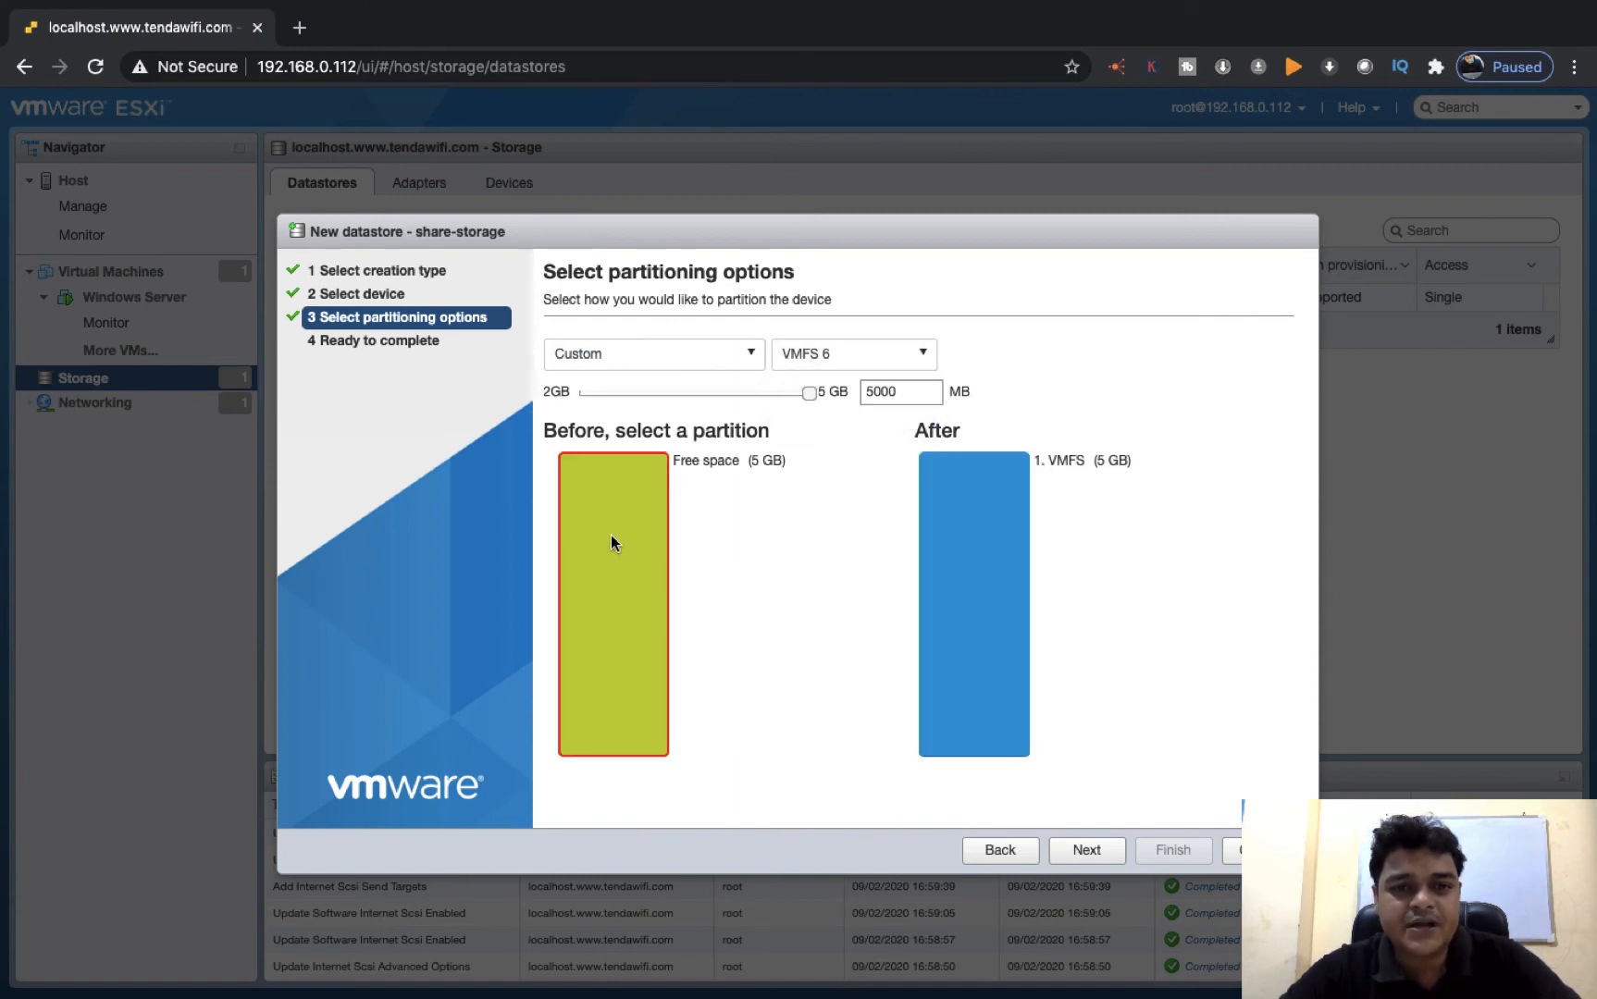
Reduce the size of the new VMFS partition to about 2525 MB
left_click_drag(809, 394, 624, 397)
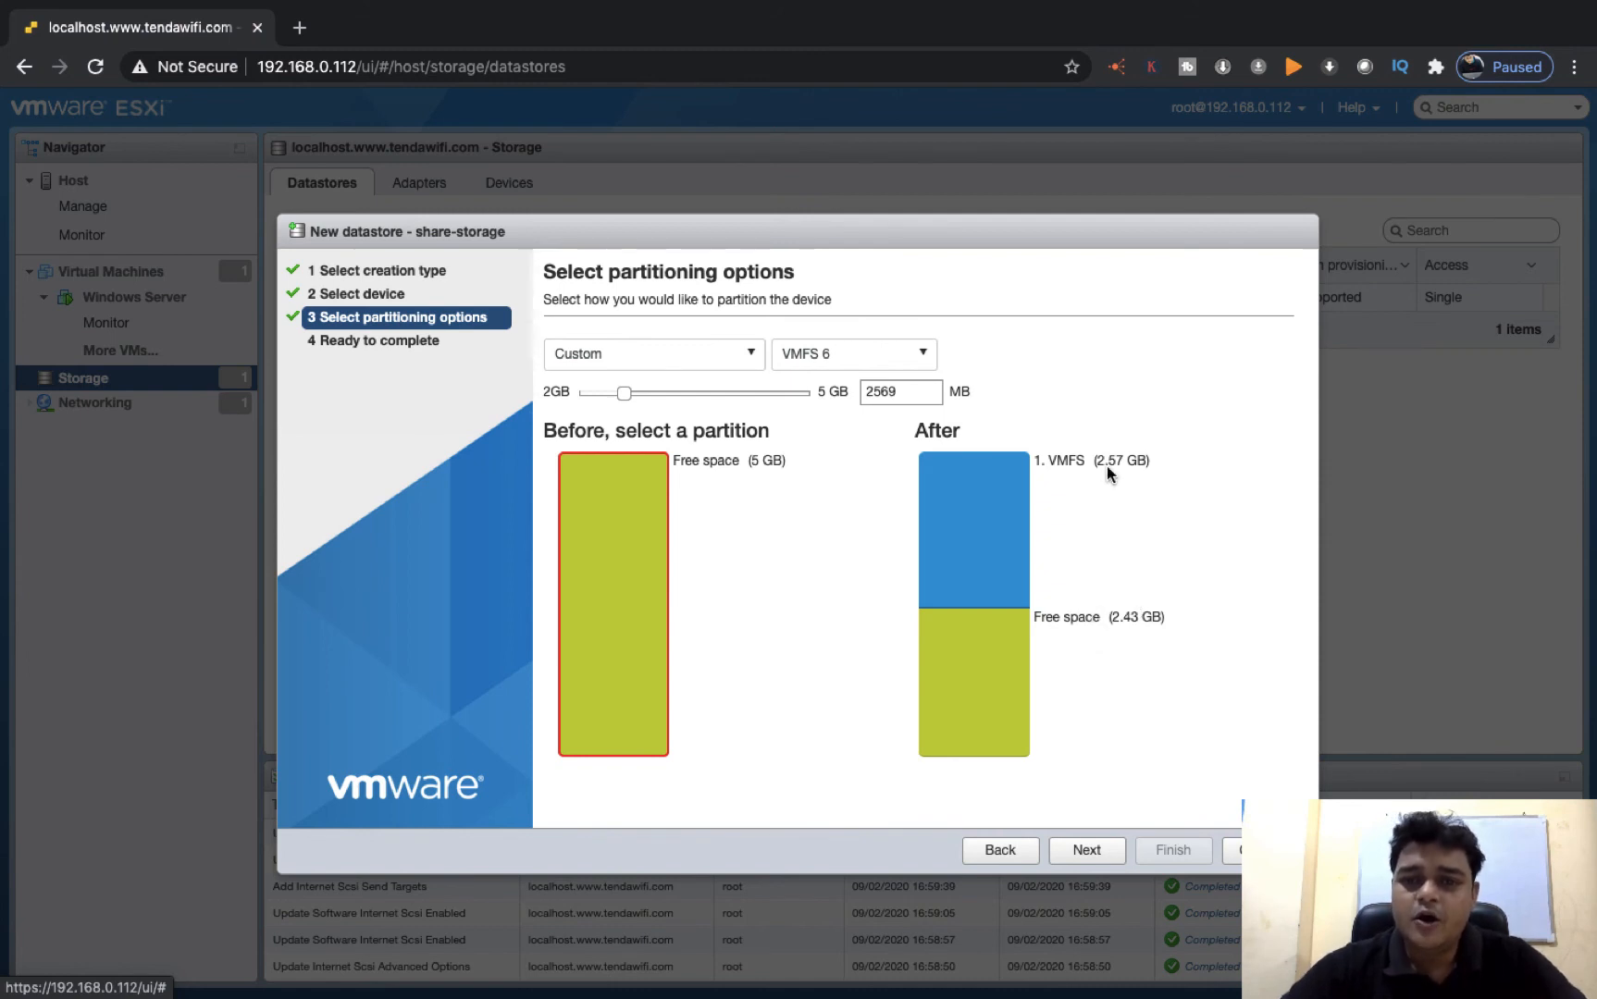
left_click_drag(626, 396, 652, 394)
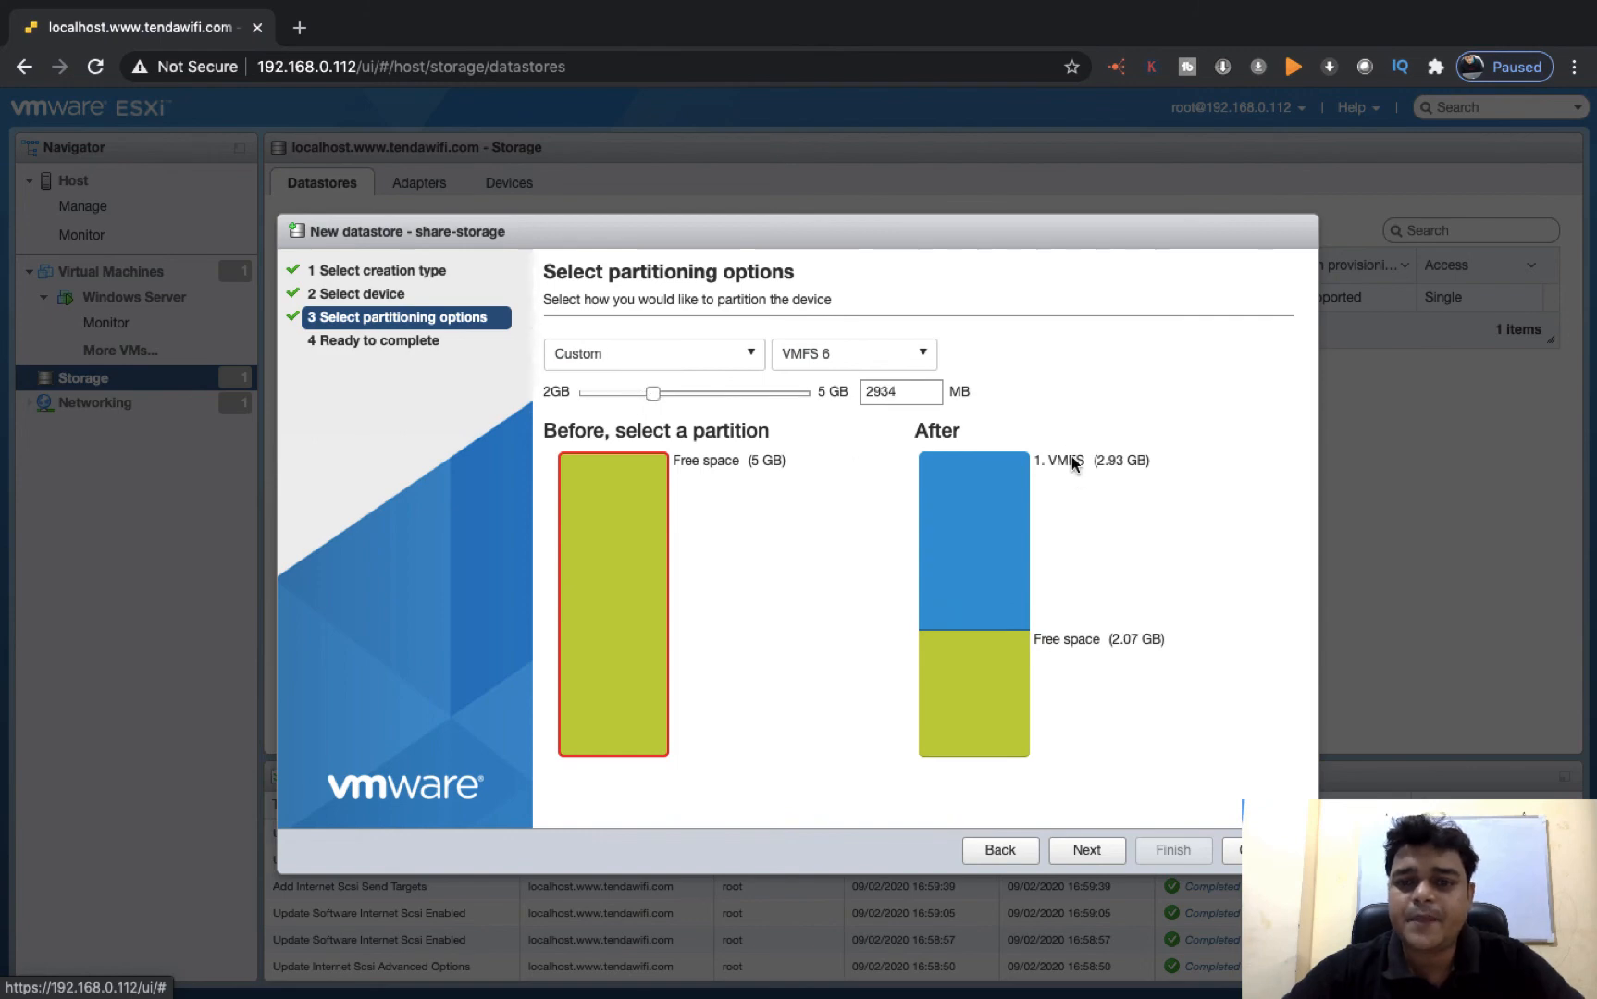
left_click_drag(647, 397, 596, 398)
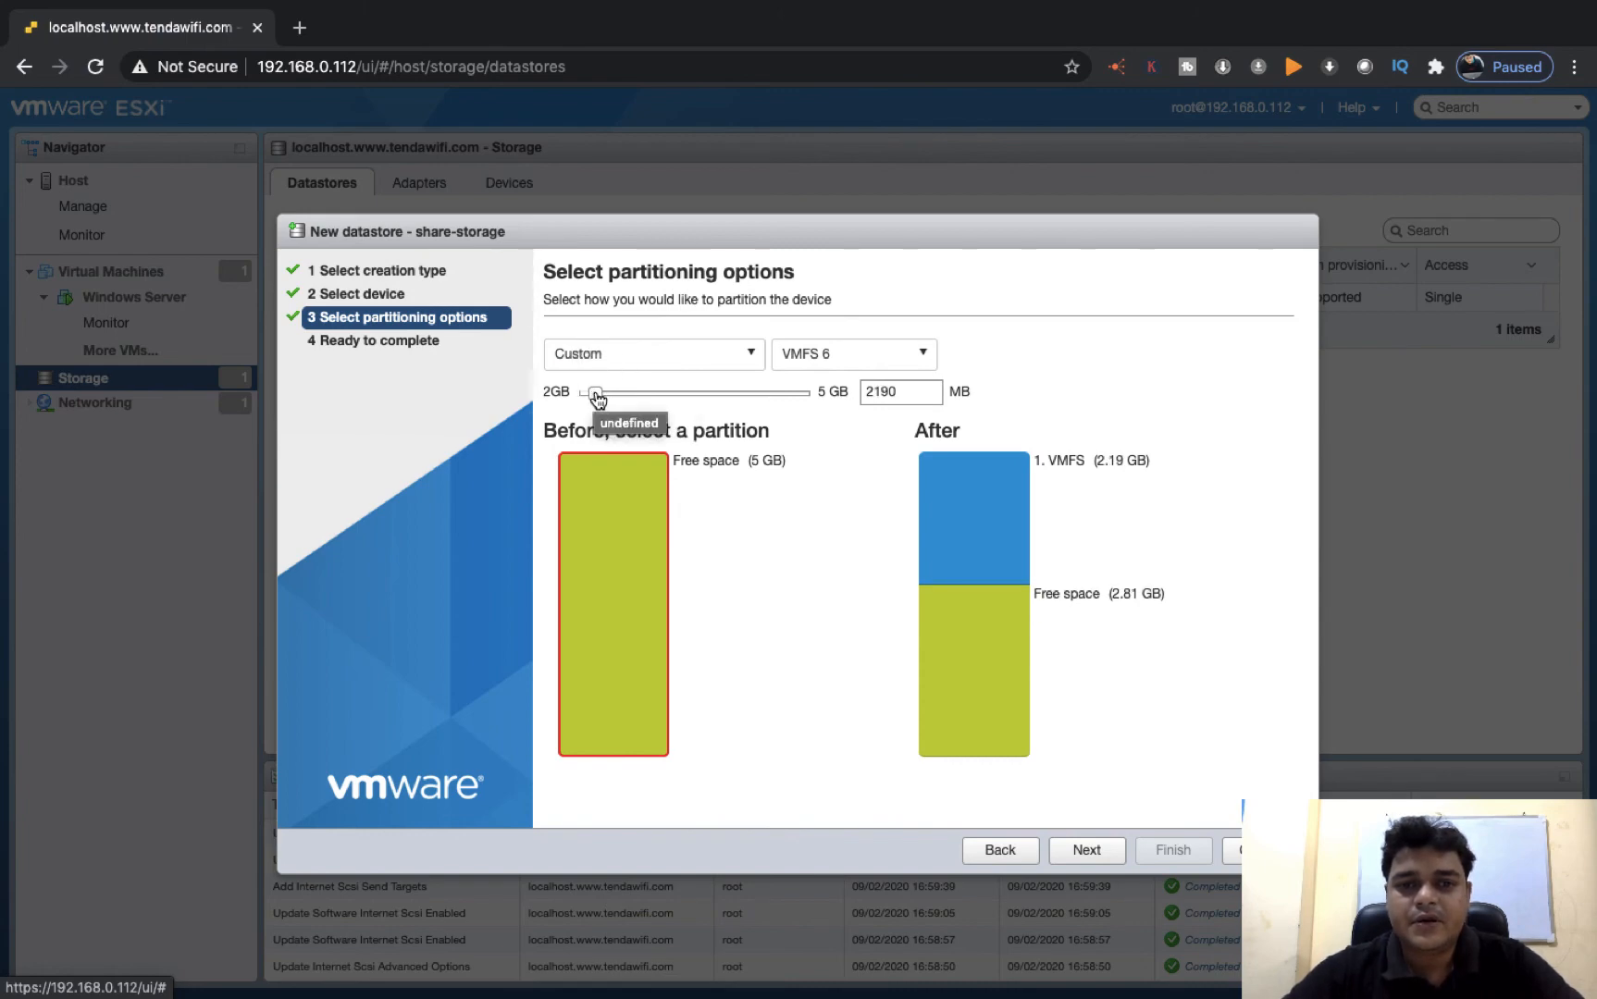
left_click_drag(596, 398, 621, 398)
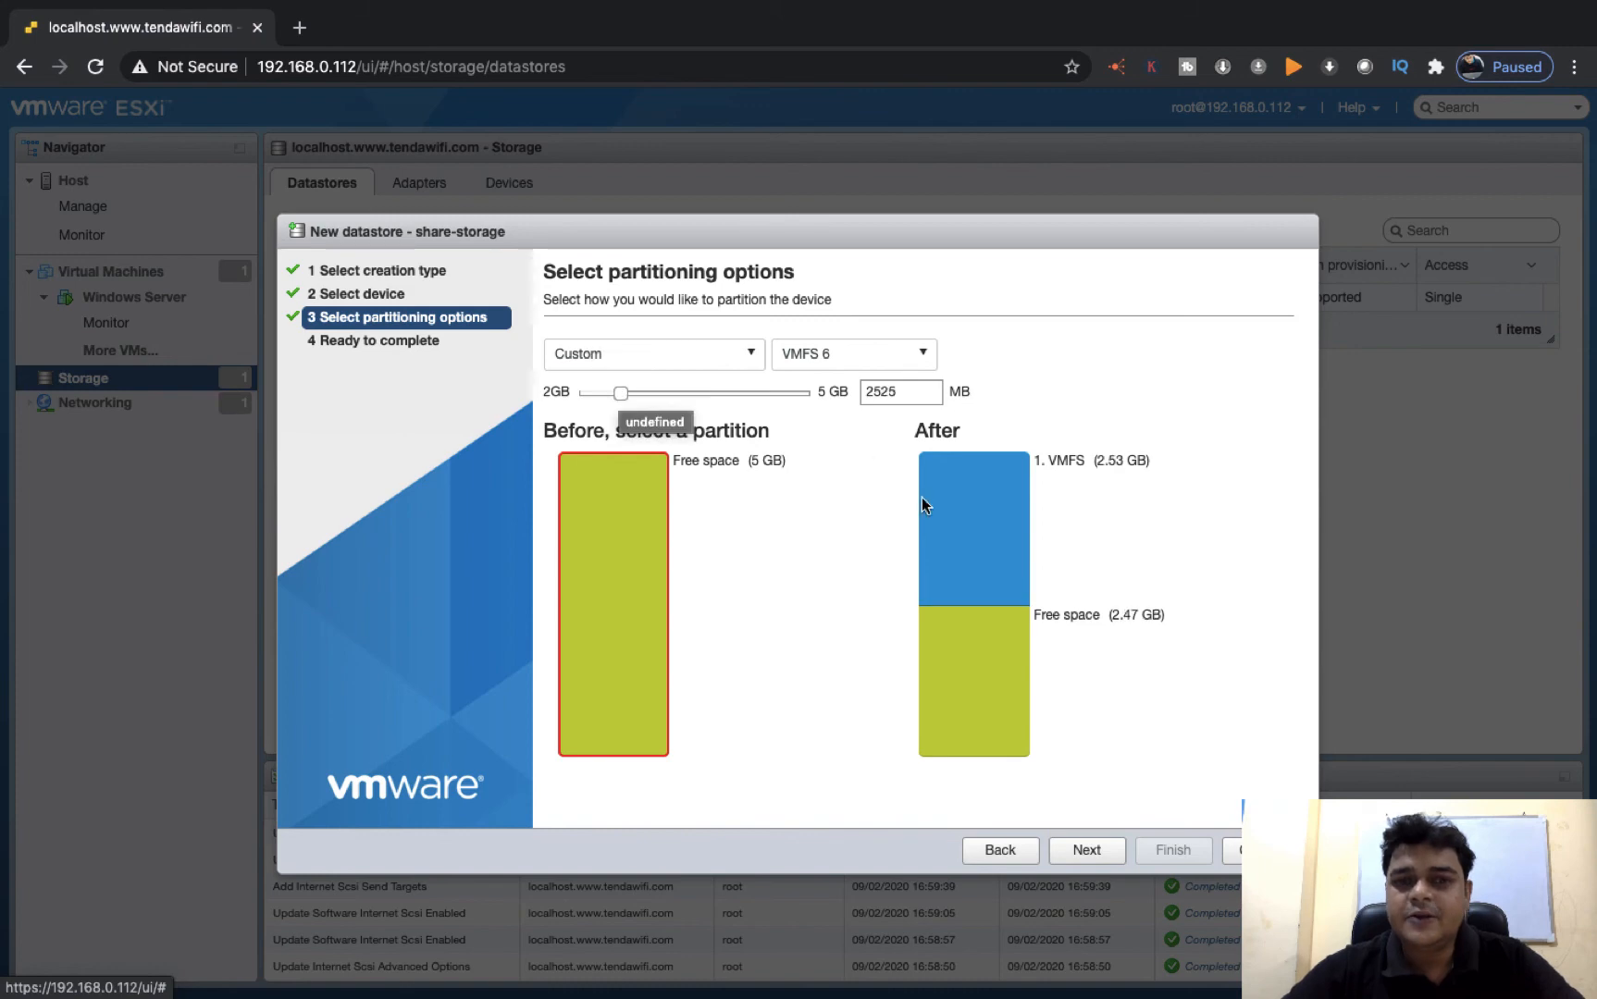
Finish creating the share-storage datastore and refresh the datastore list
left_click(1091, 861)
left_click(1192, 851)
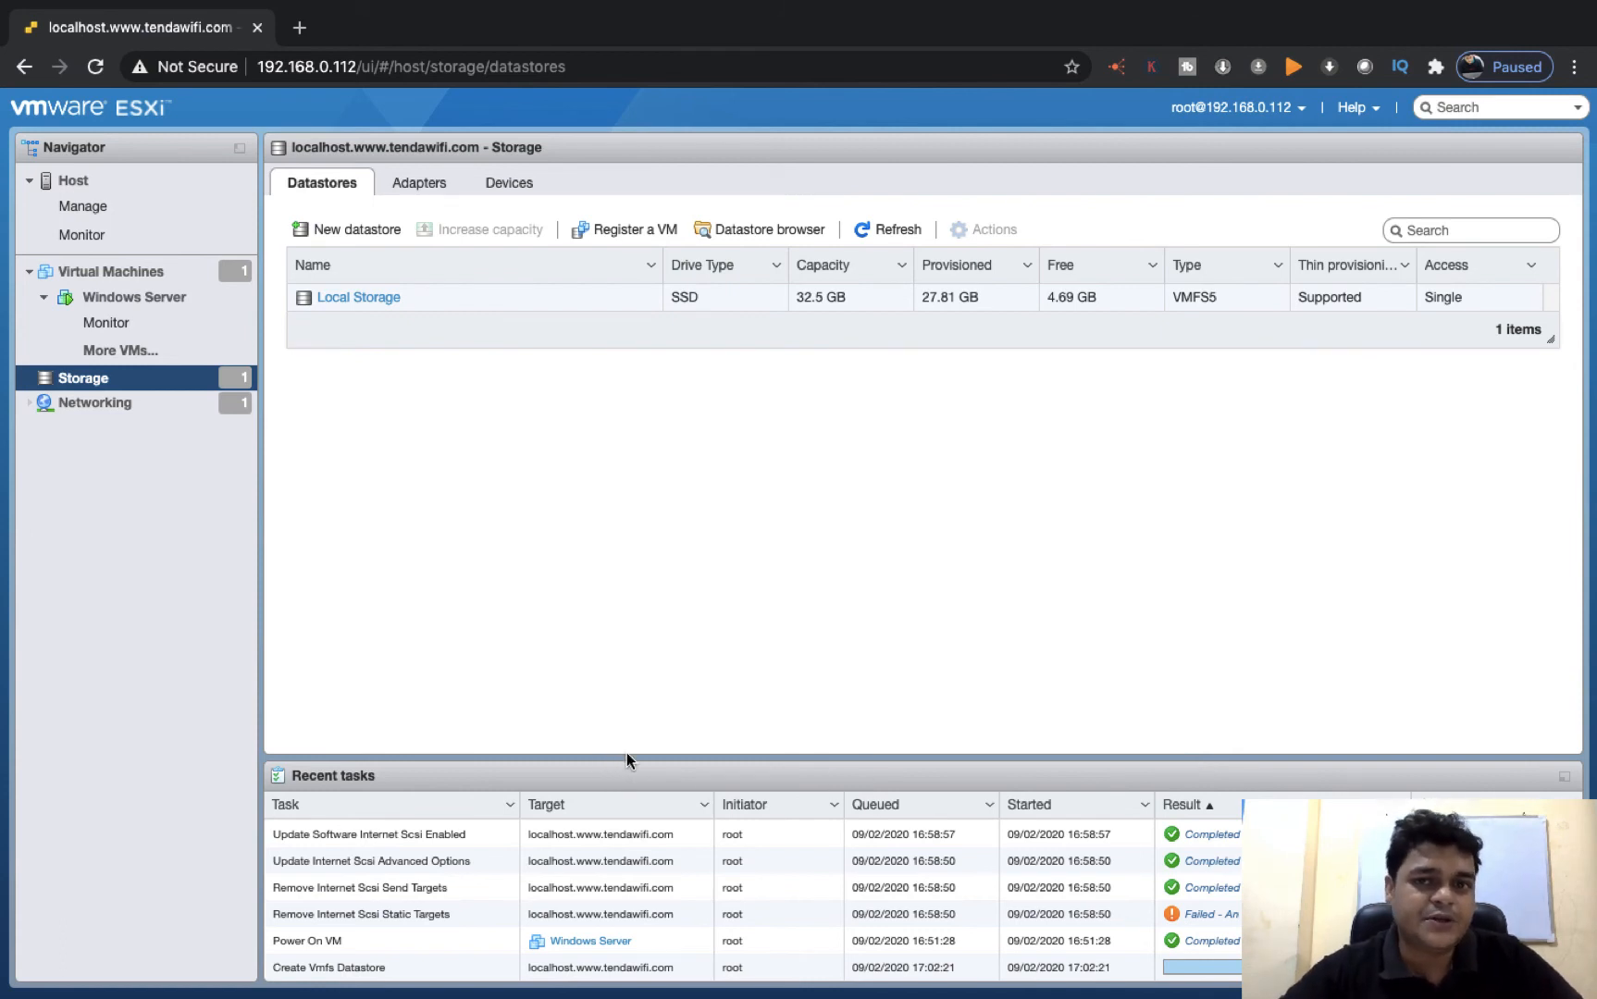
left_click(875, 229)
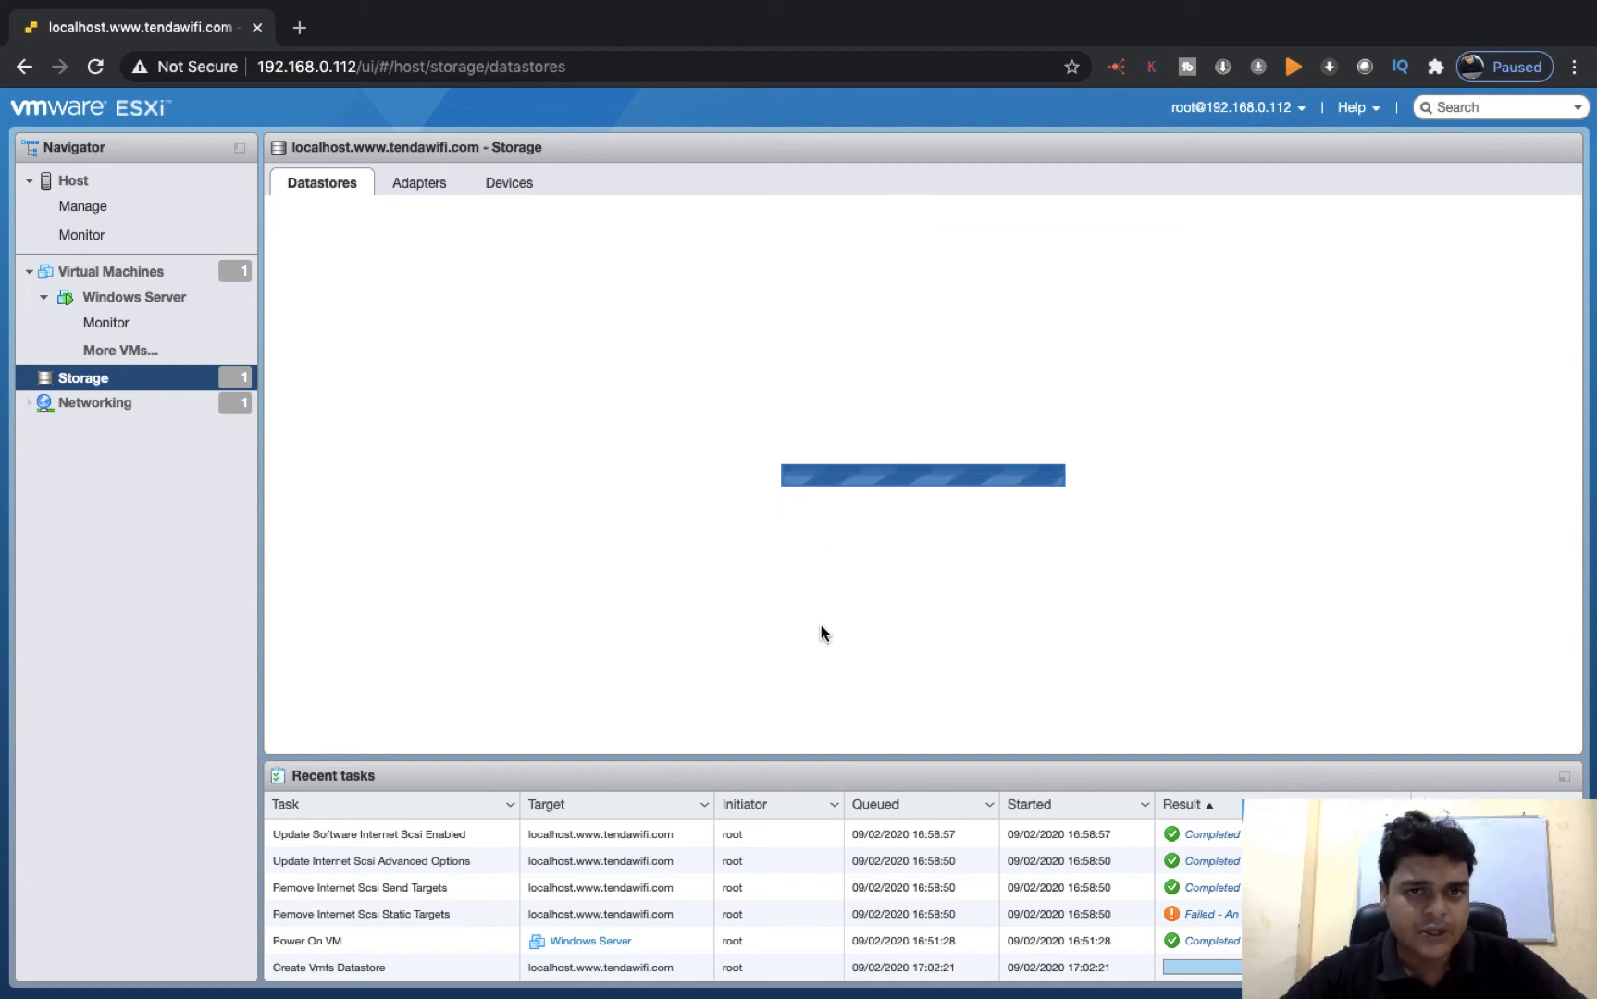
key("ctrl+Left")
key("ctrl+Left")
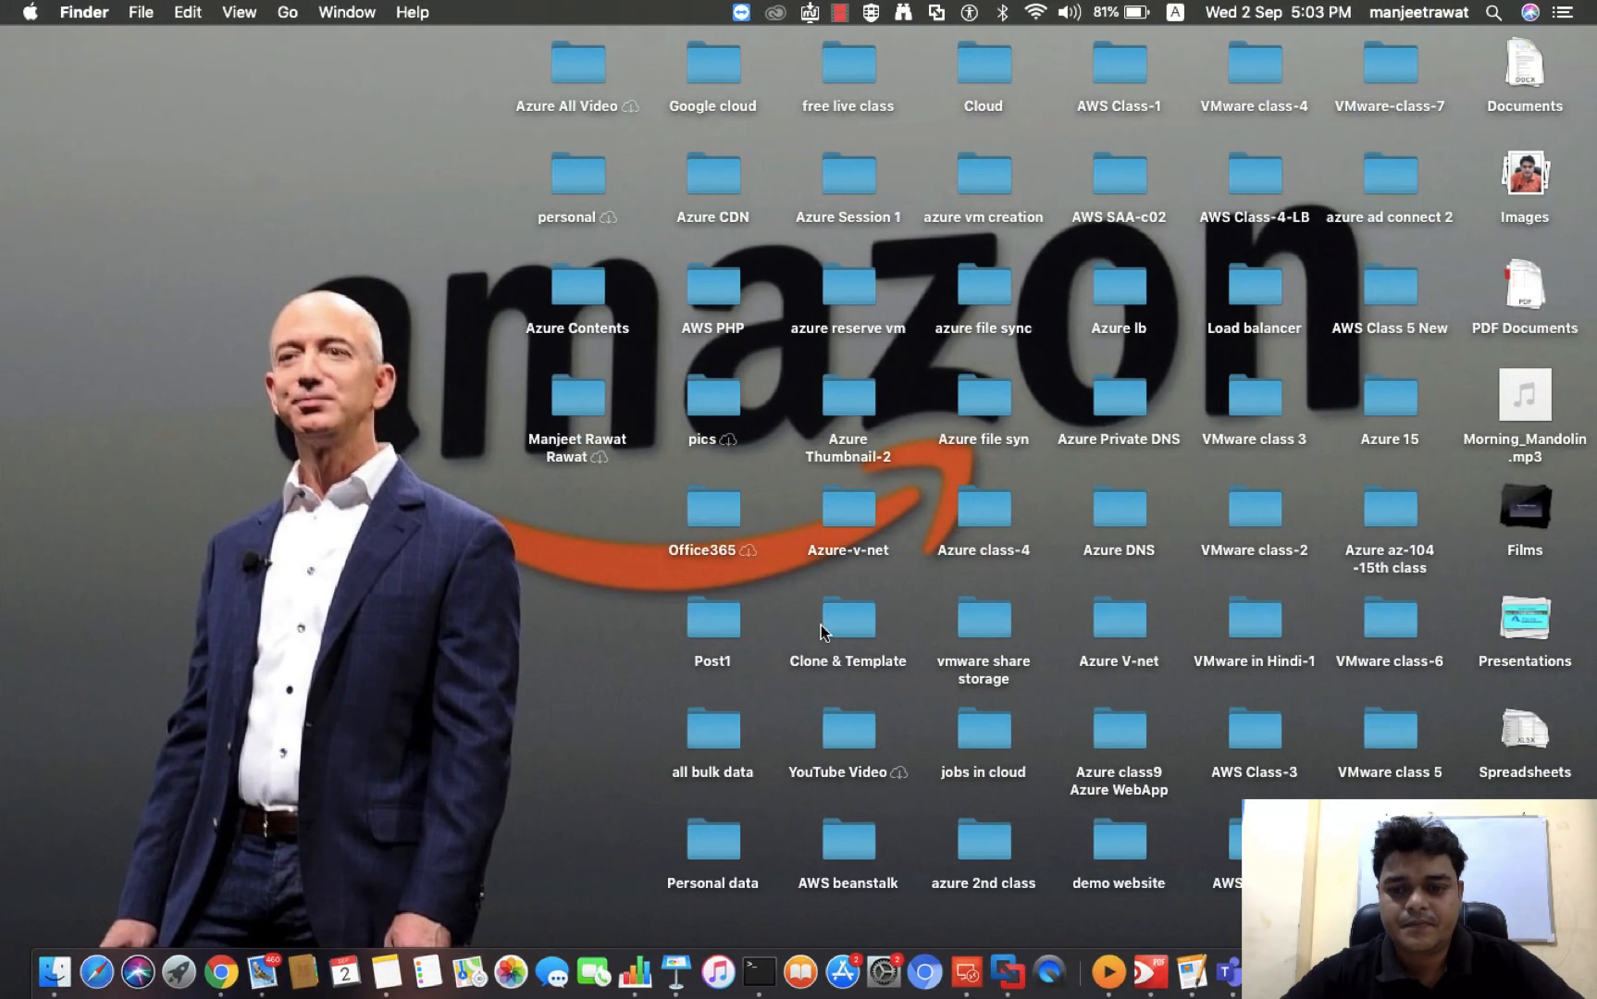
right_click(1430, 973)
left_click(1371, 754)
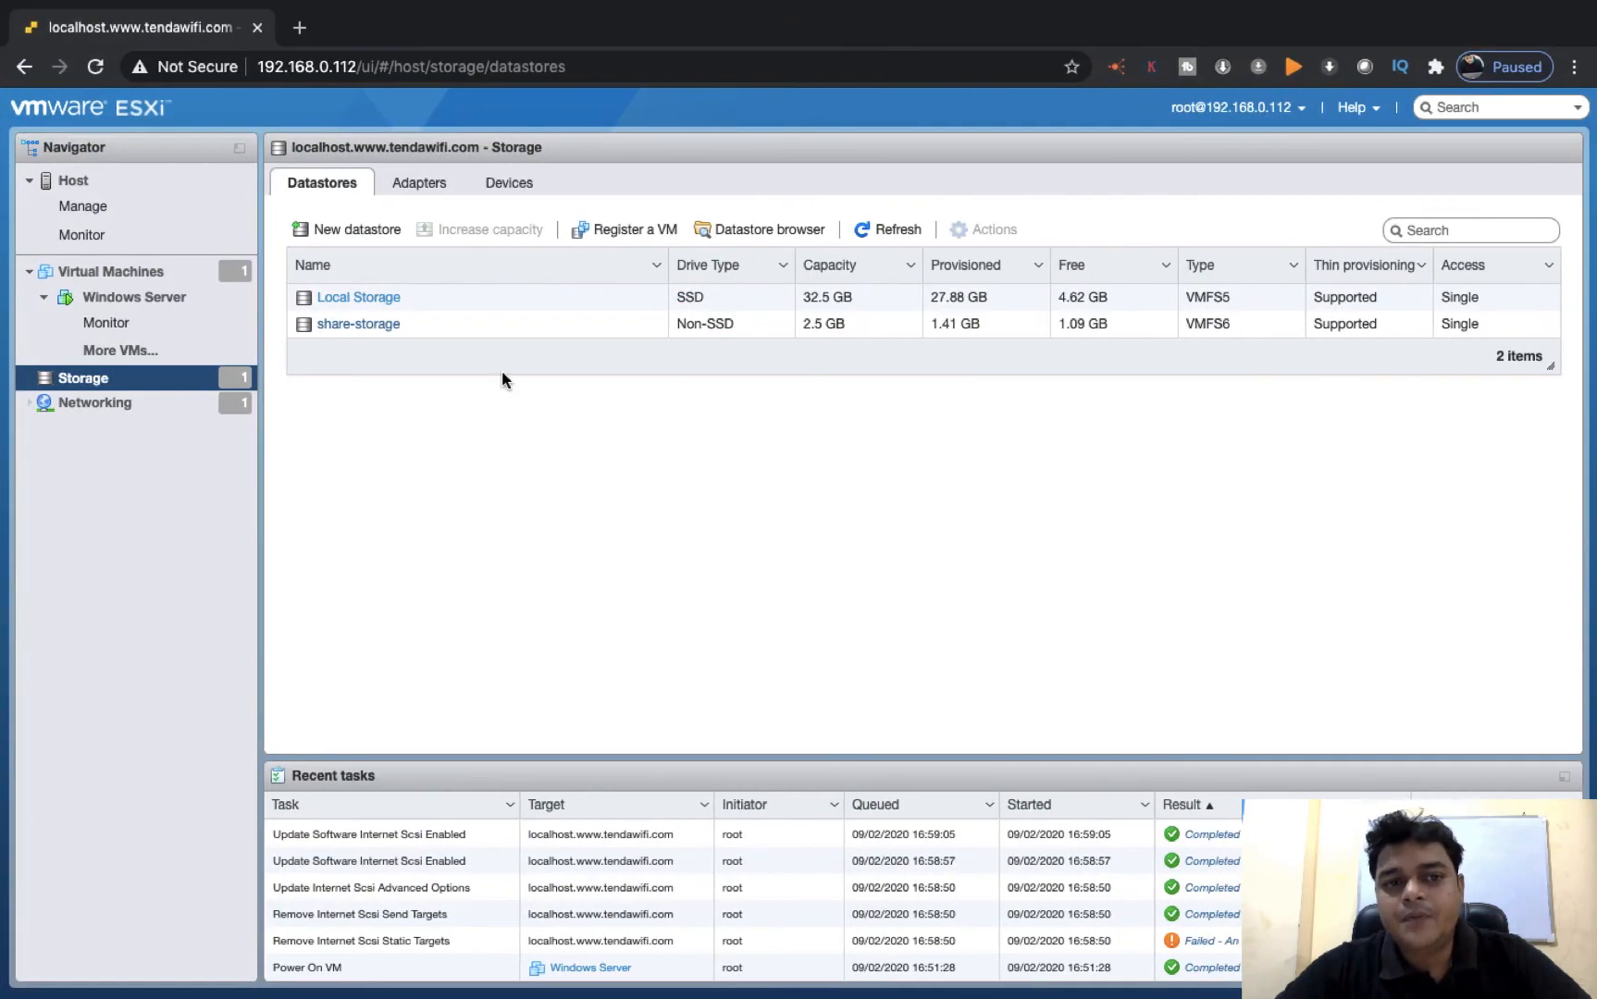
Check the capacity of the share-storage datastore and dismiss the datastore notification
left_click(807, 326)
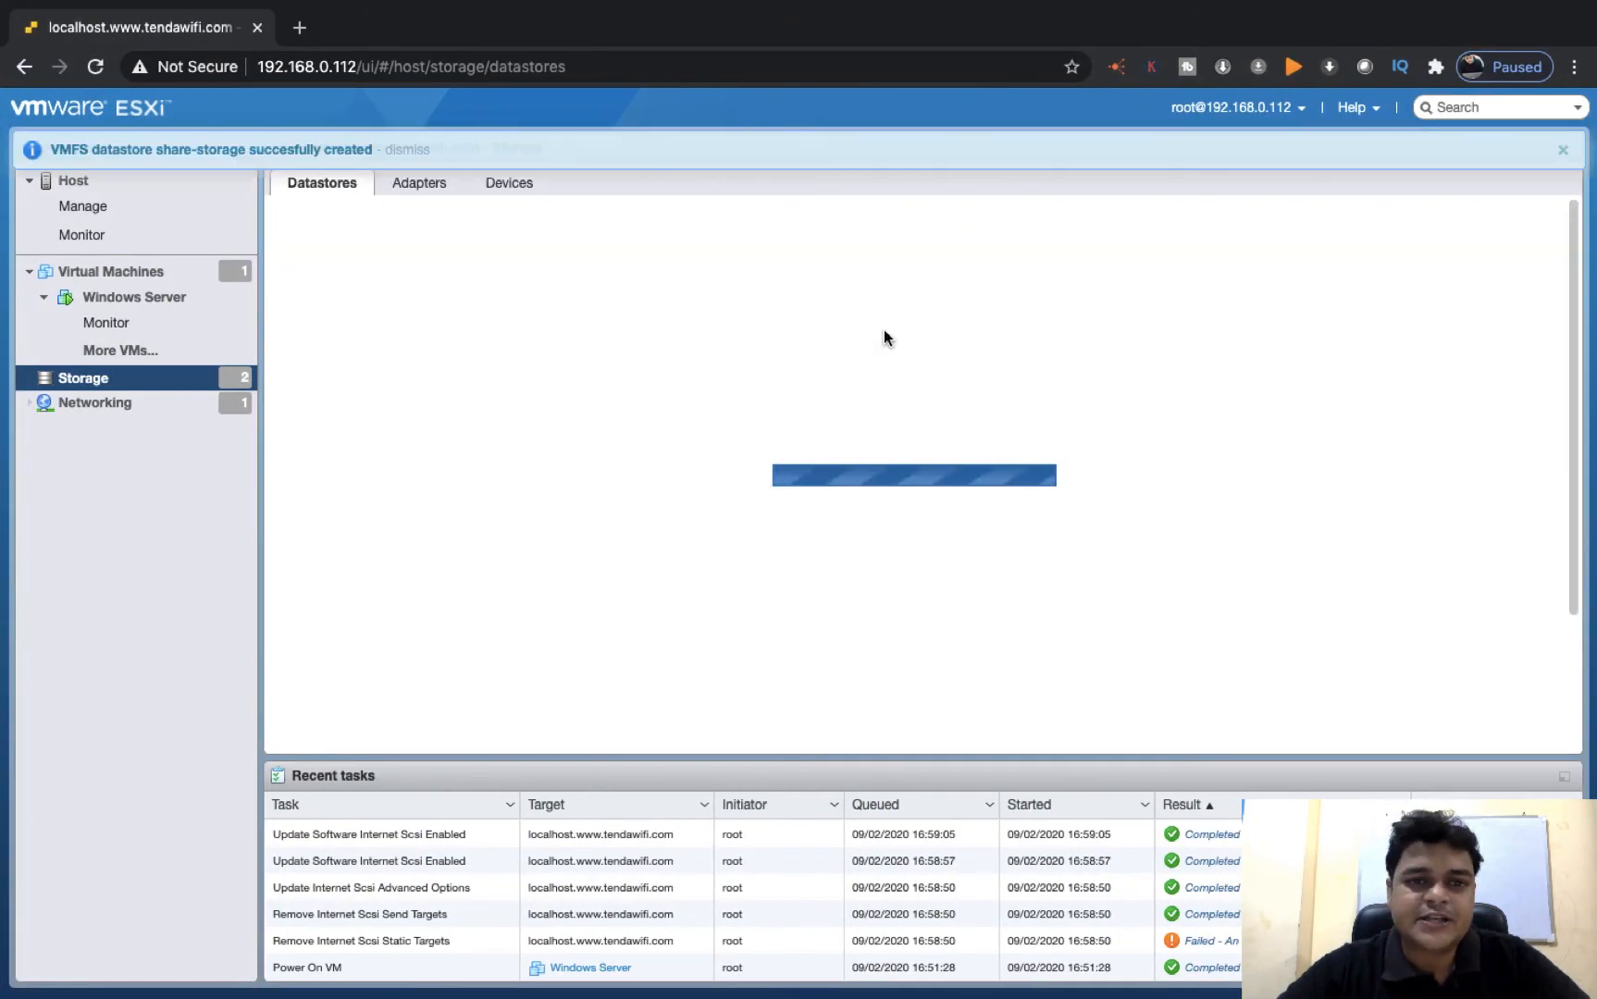
left_click(1561, 151)
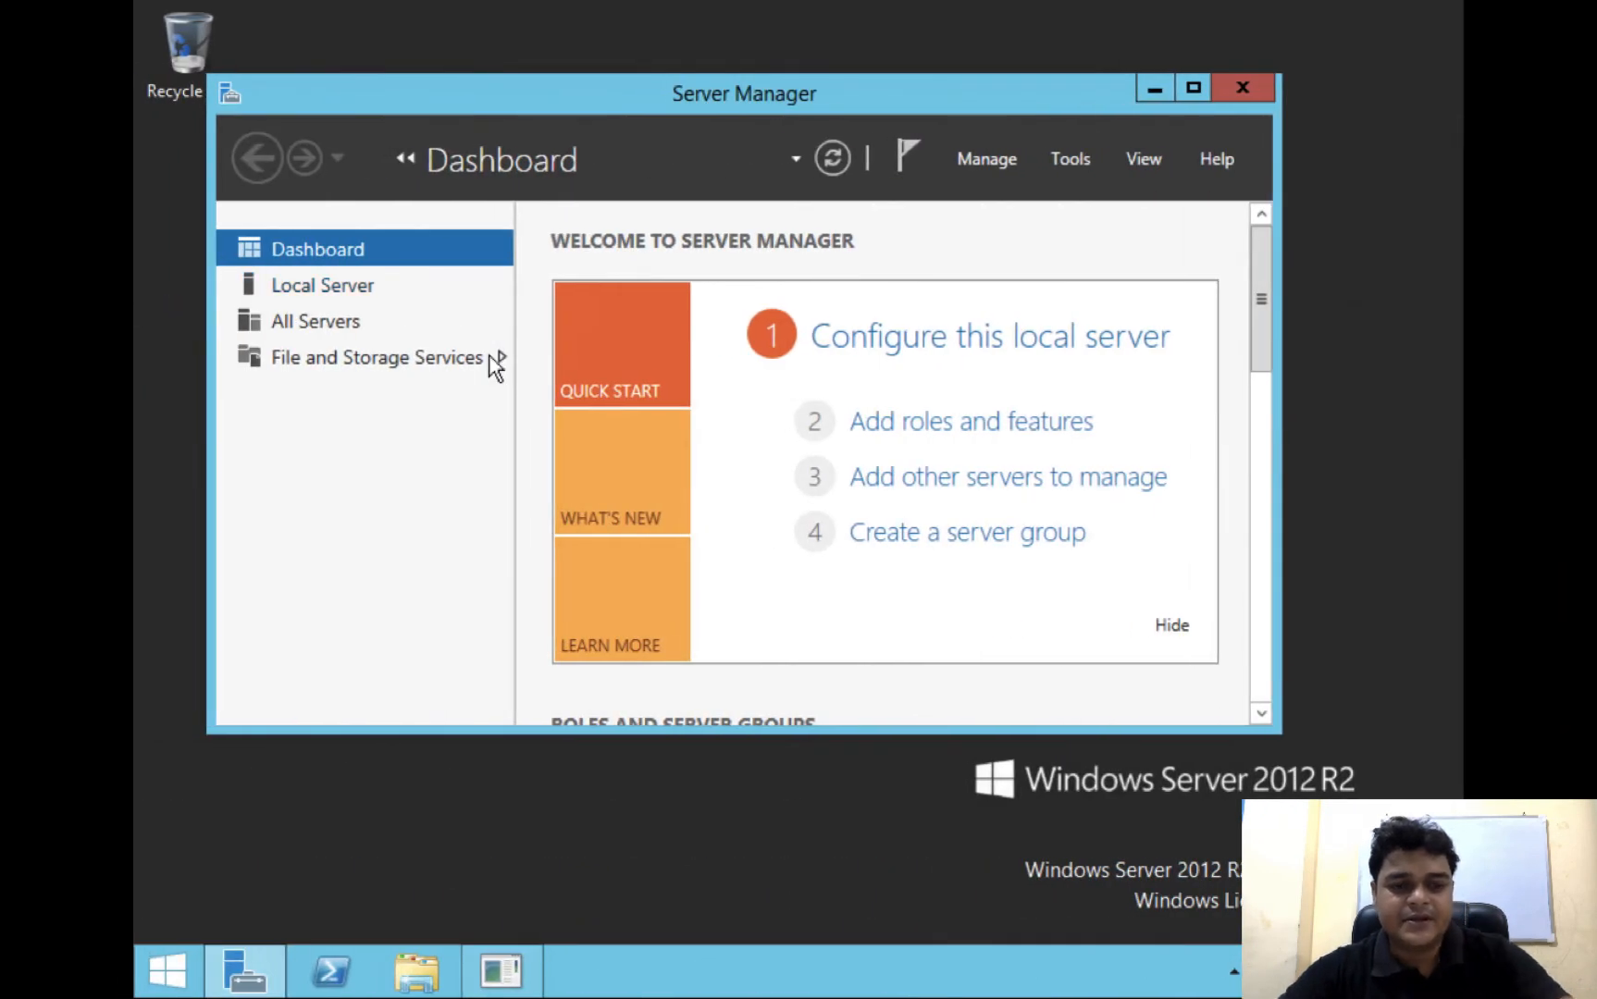
Switch to the Windows Server machine and open Disk Management full screen to examine its existing disks
key("super+r")
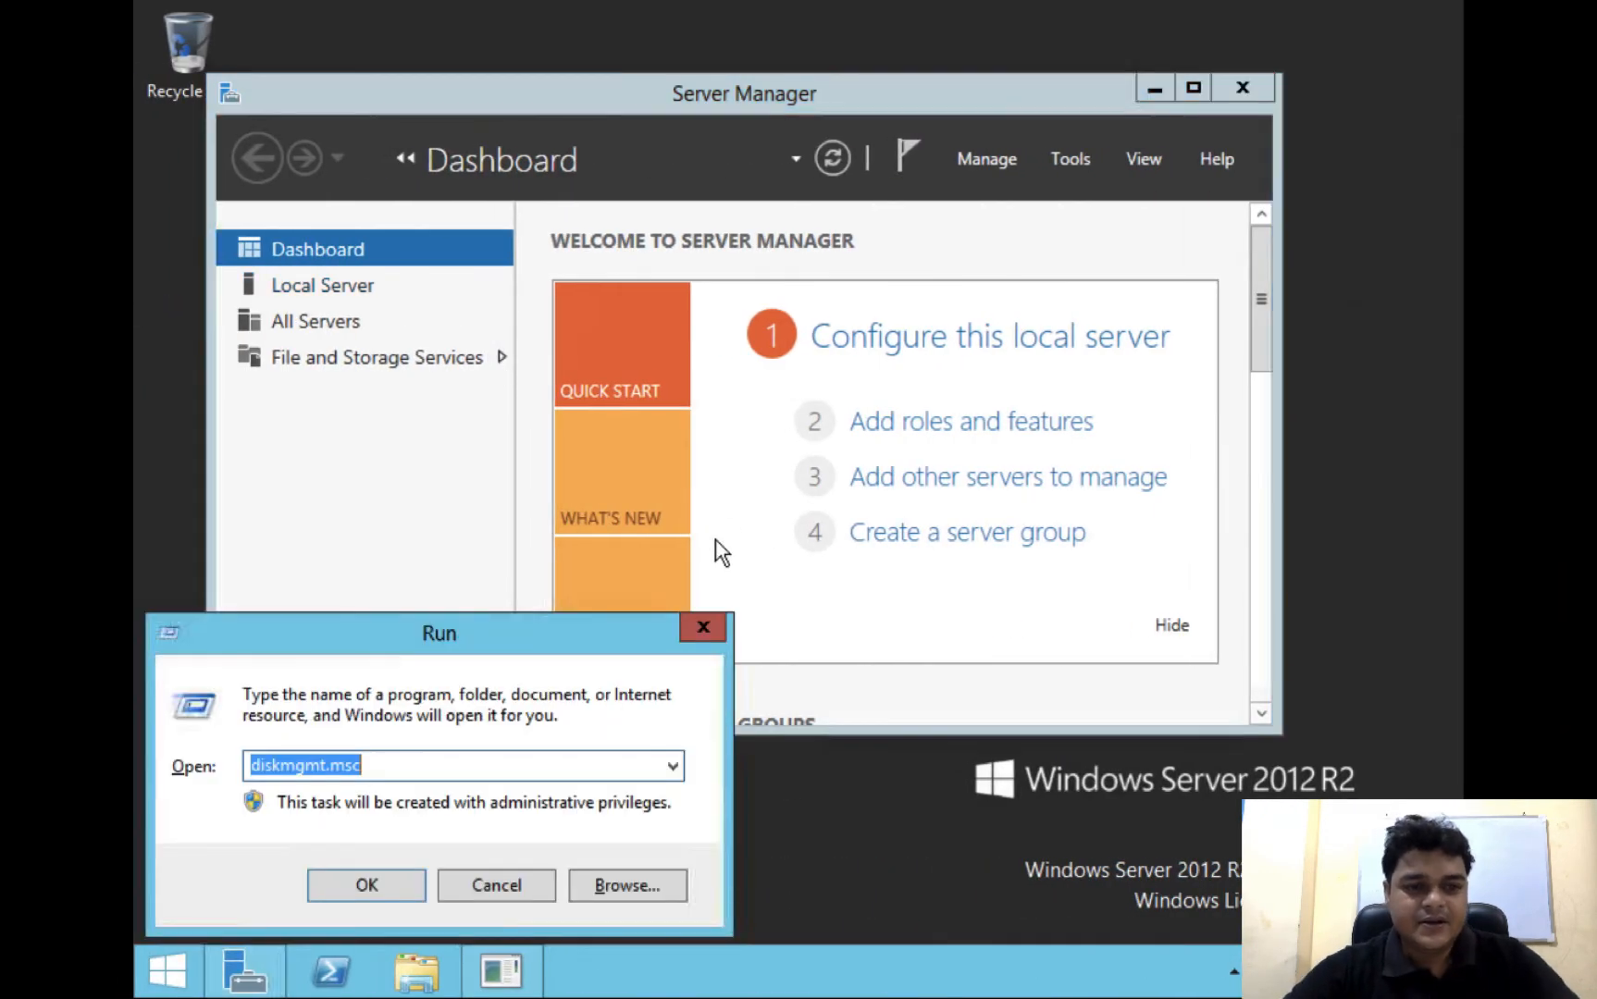
left_click(702, 625)
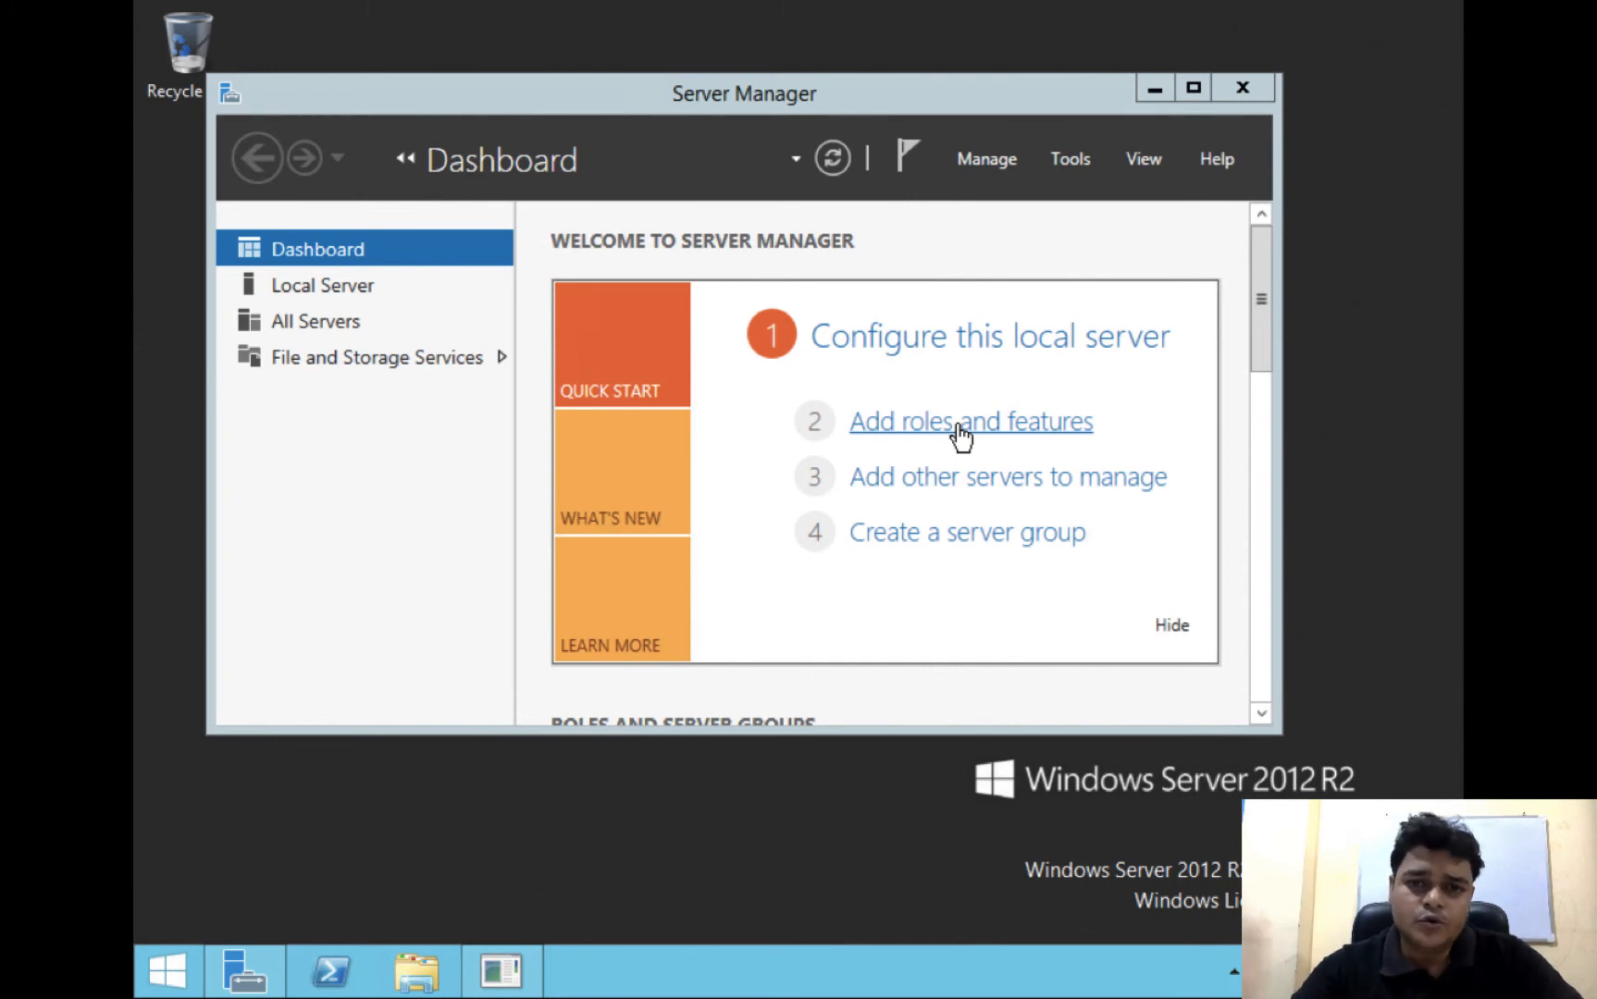
left_click(1156, 88)
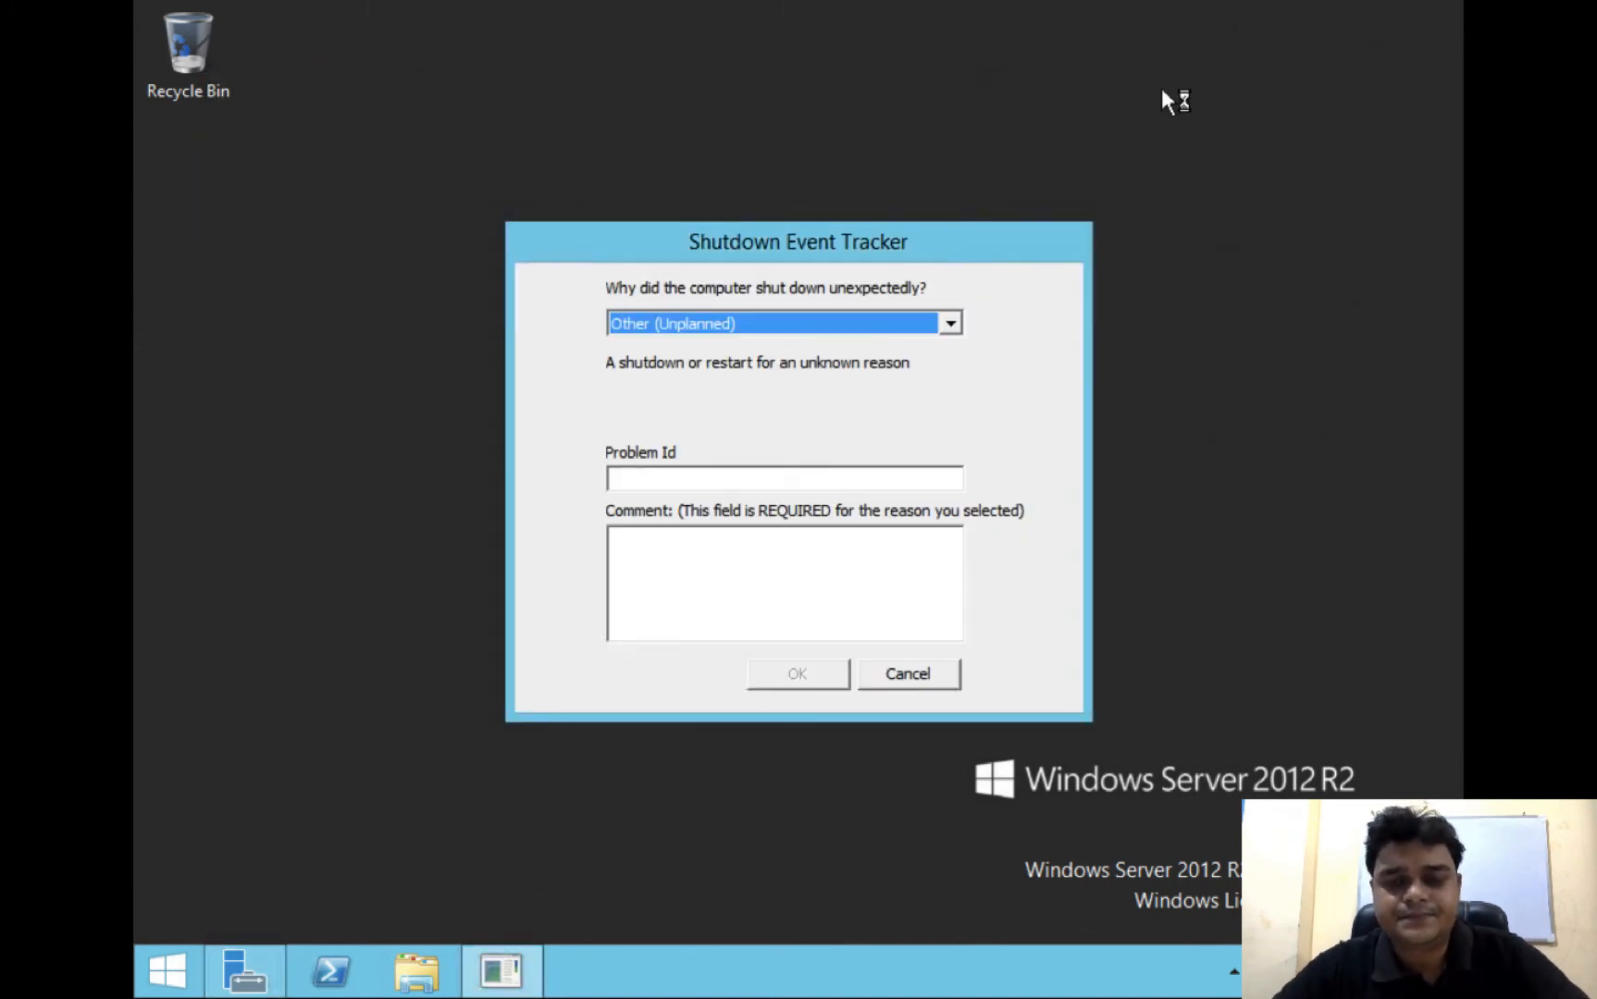
left_click(910, 676)
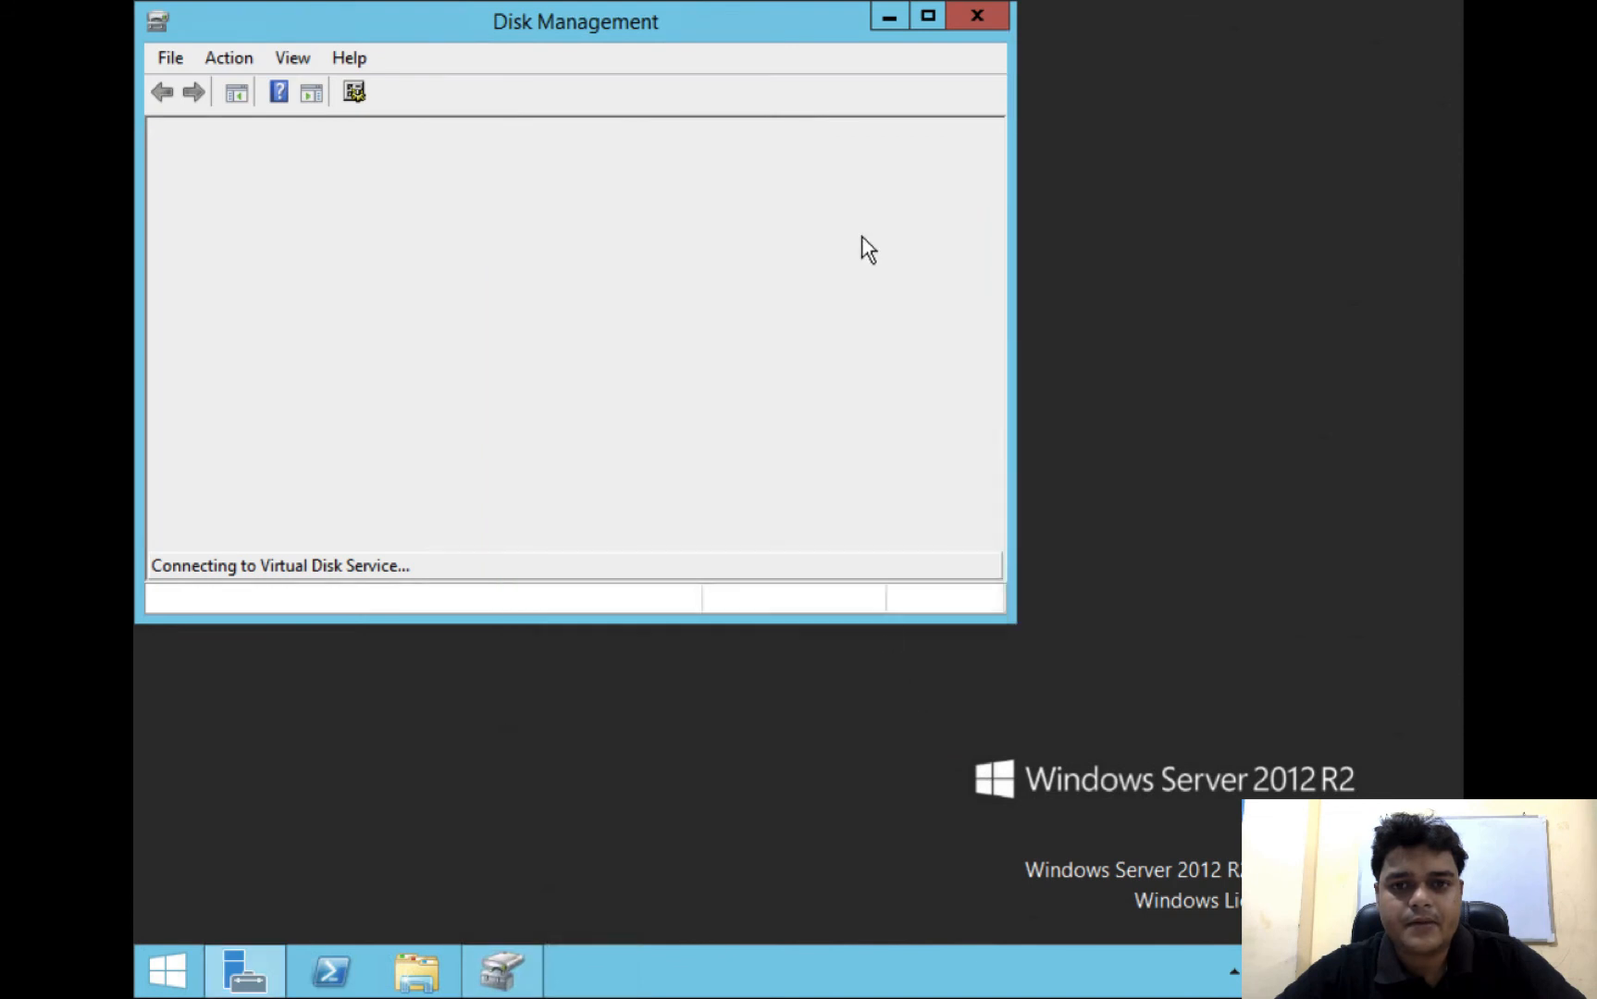
left_click(927, 16)
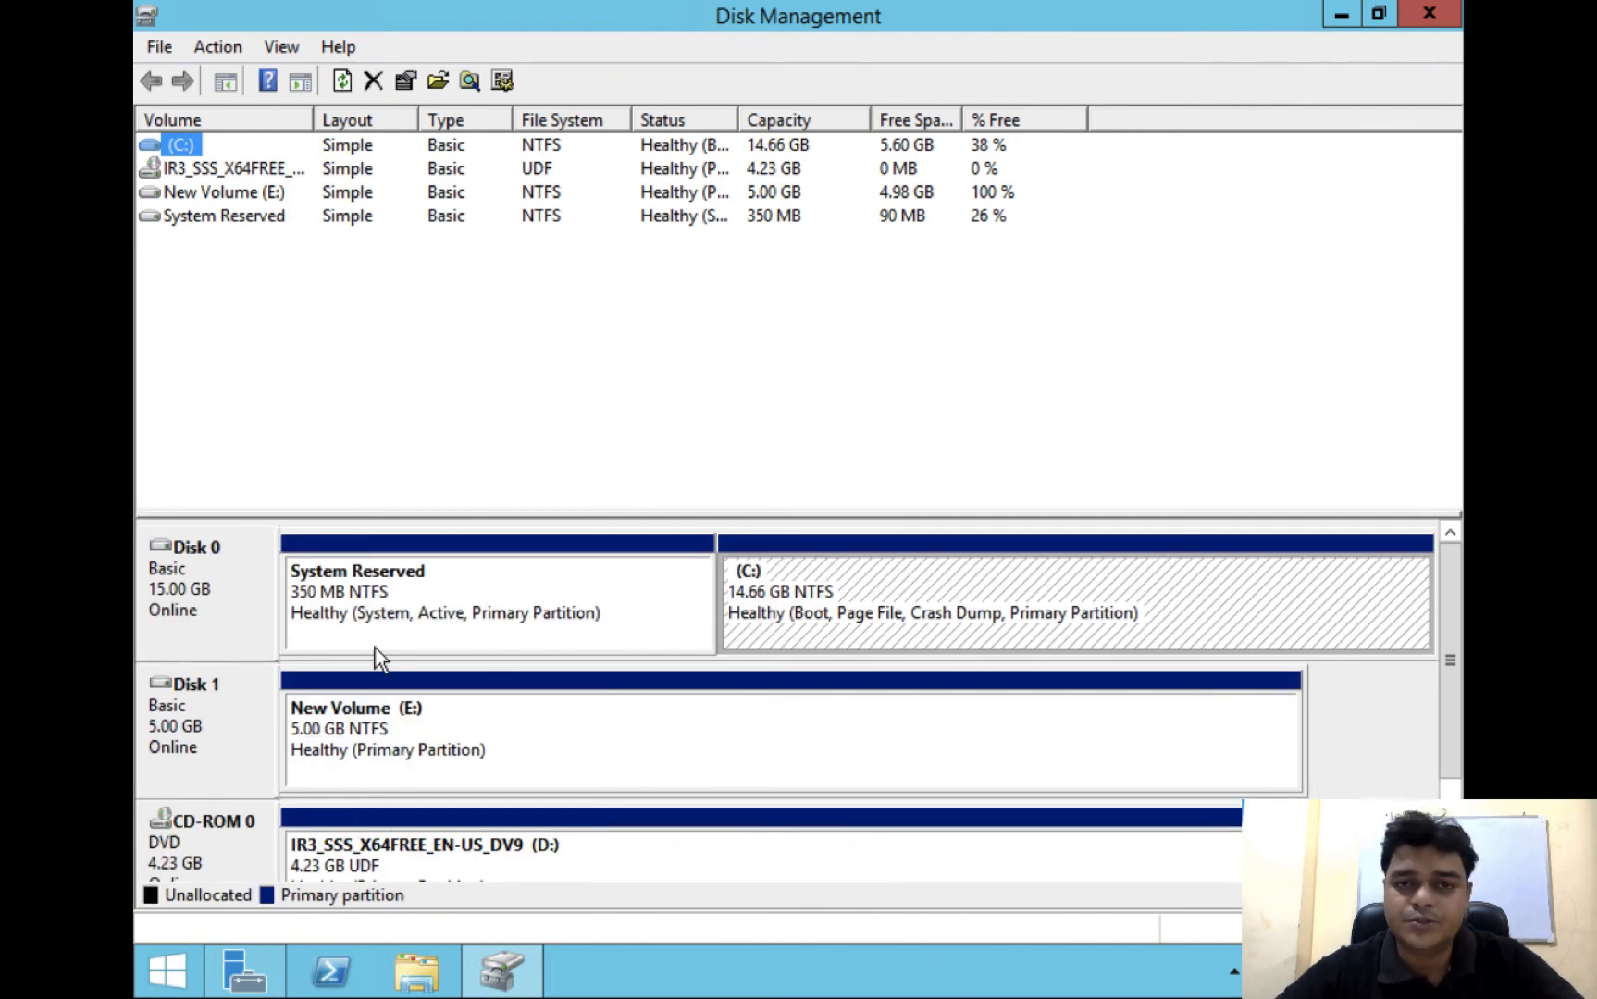
Return to the ESXi web client and add a new hard disk in the Windows Server virtual machine's settings
key("ctrl+Right")
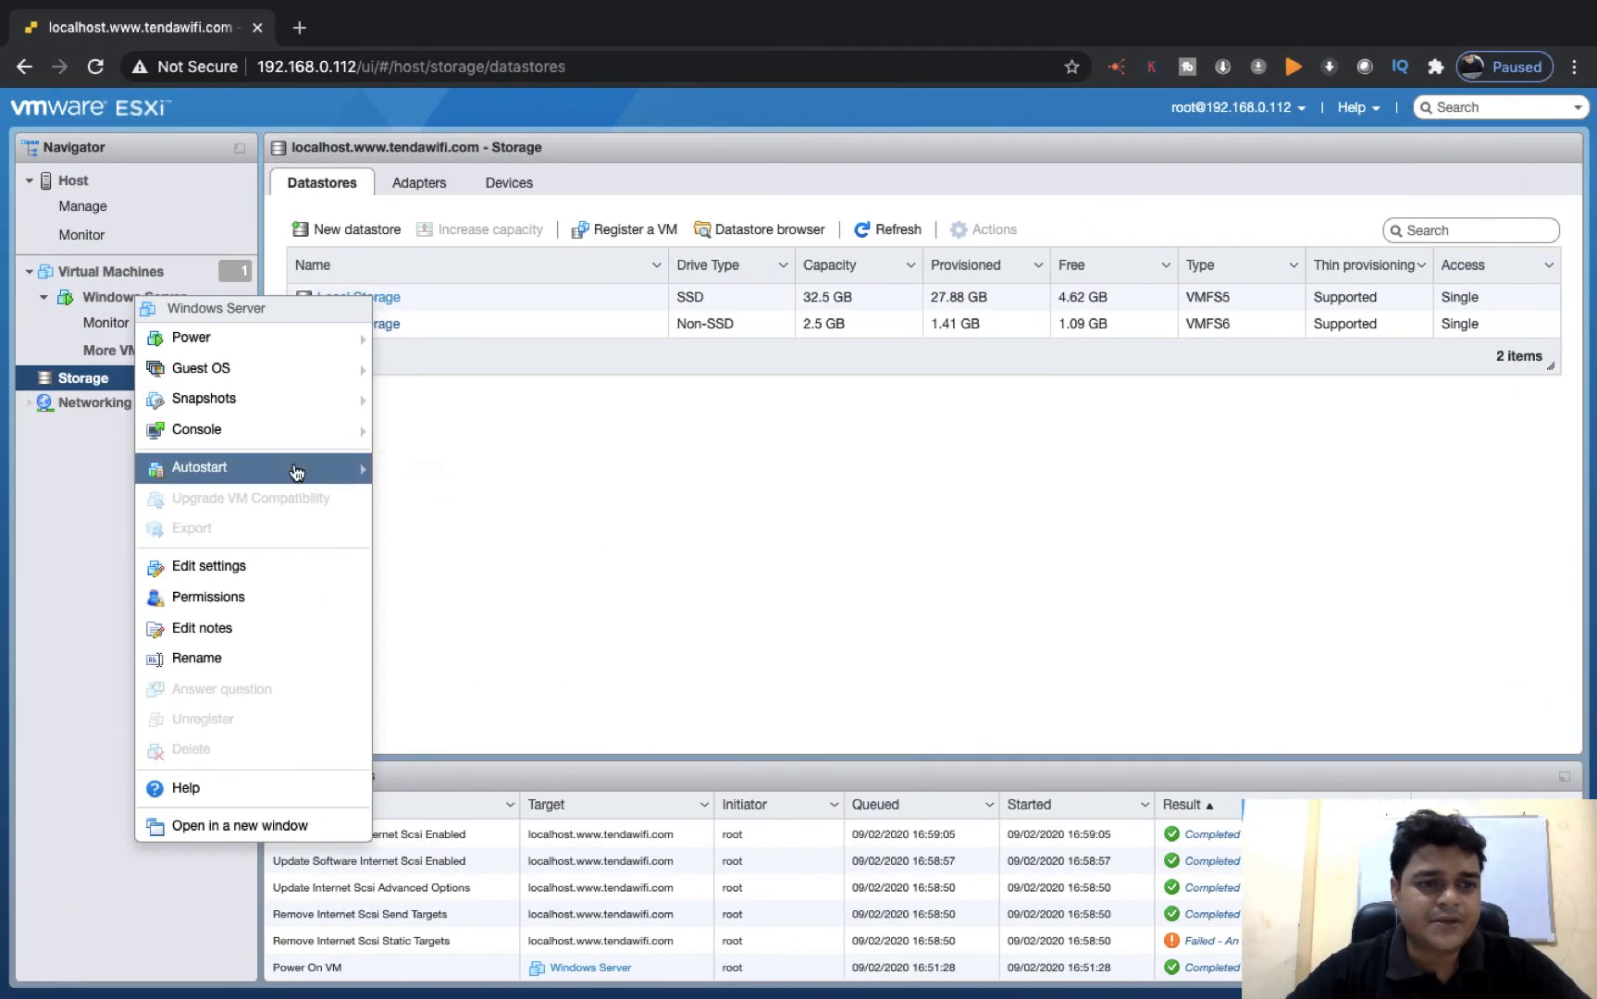
left_click(215, 575)
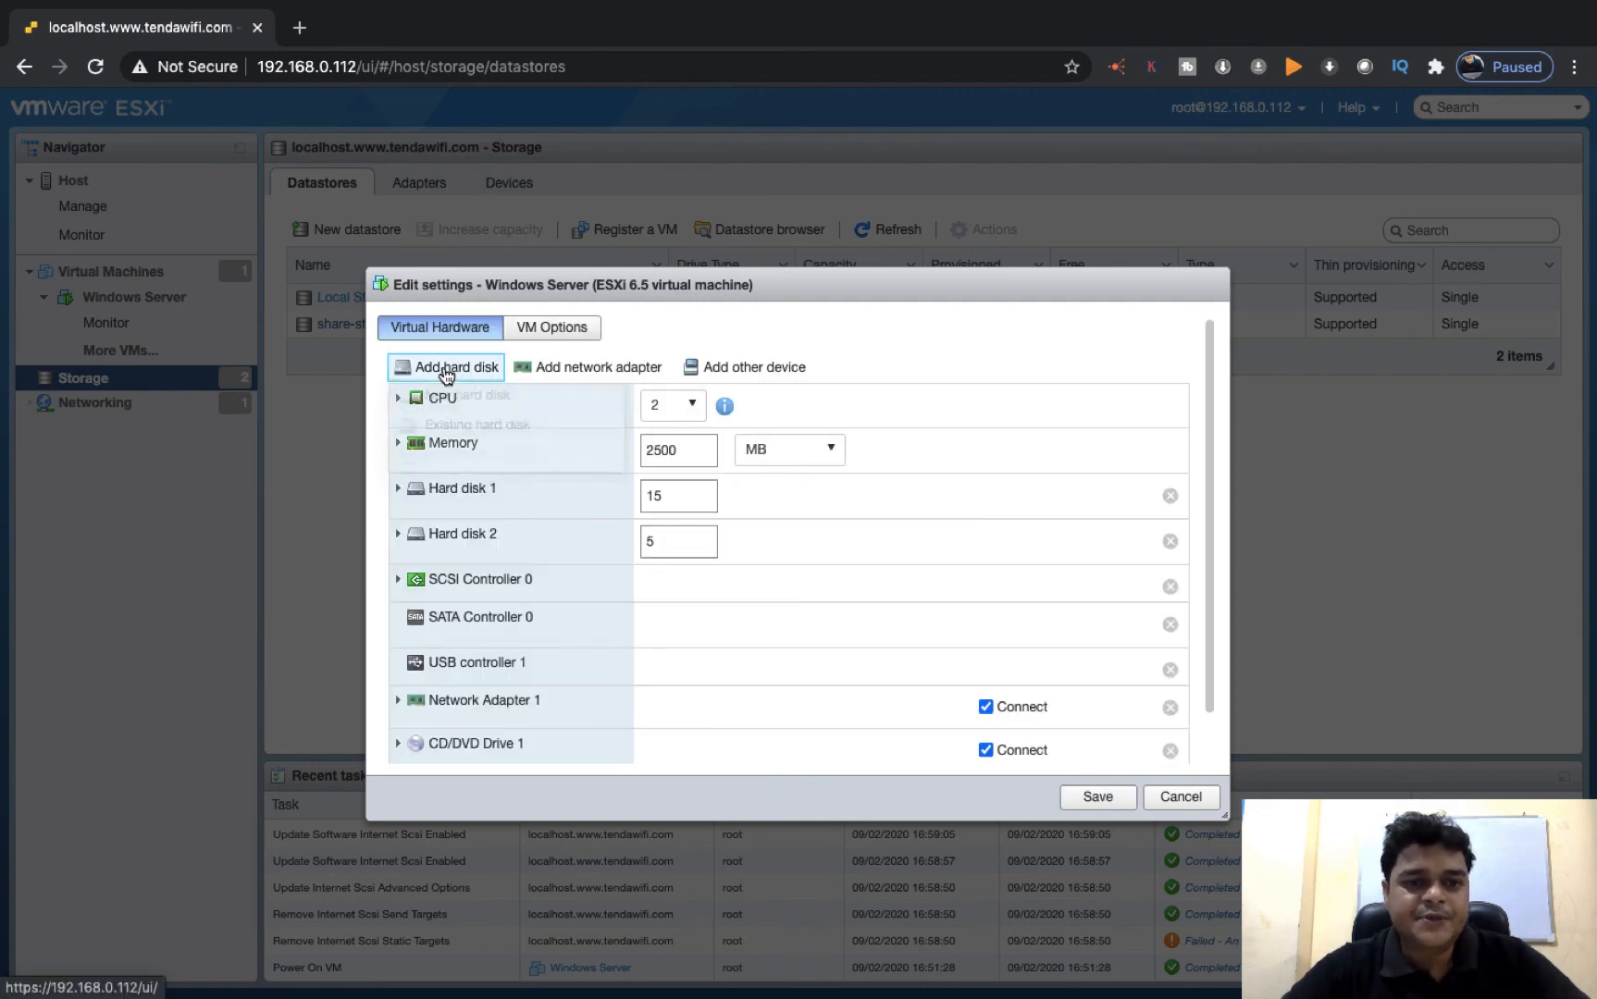
left_click(447, 367)
left_click(472, 398)
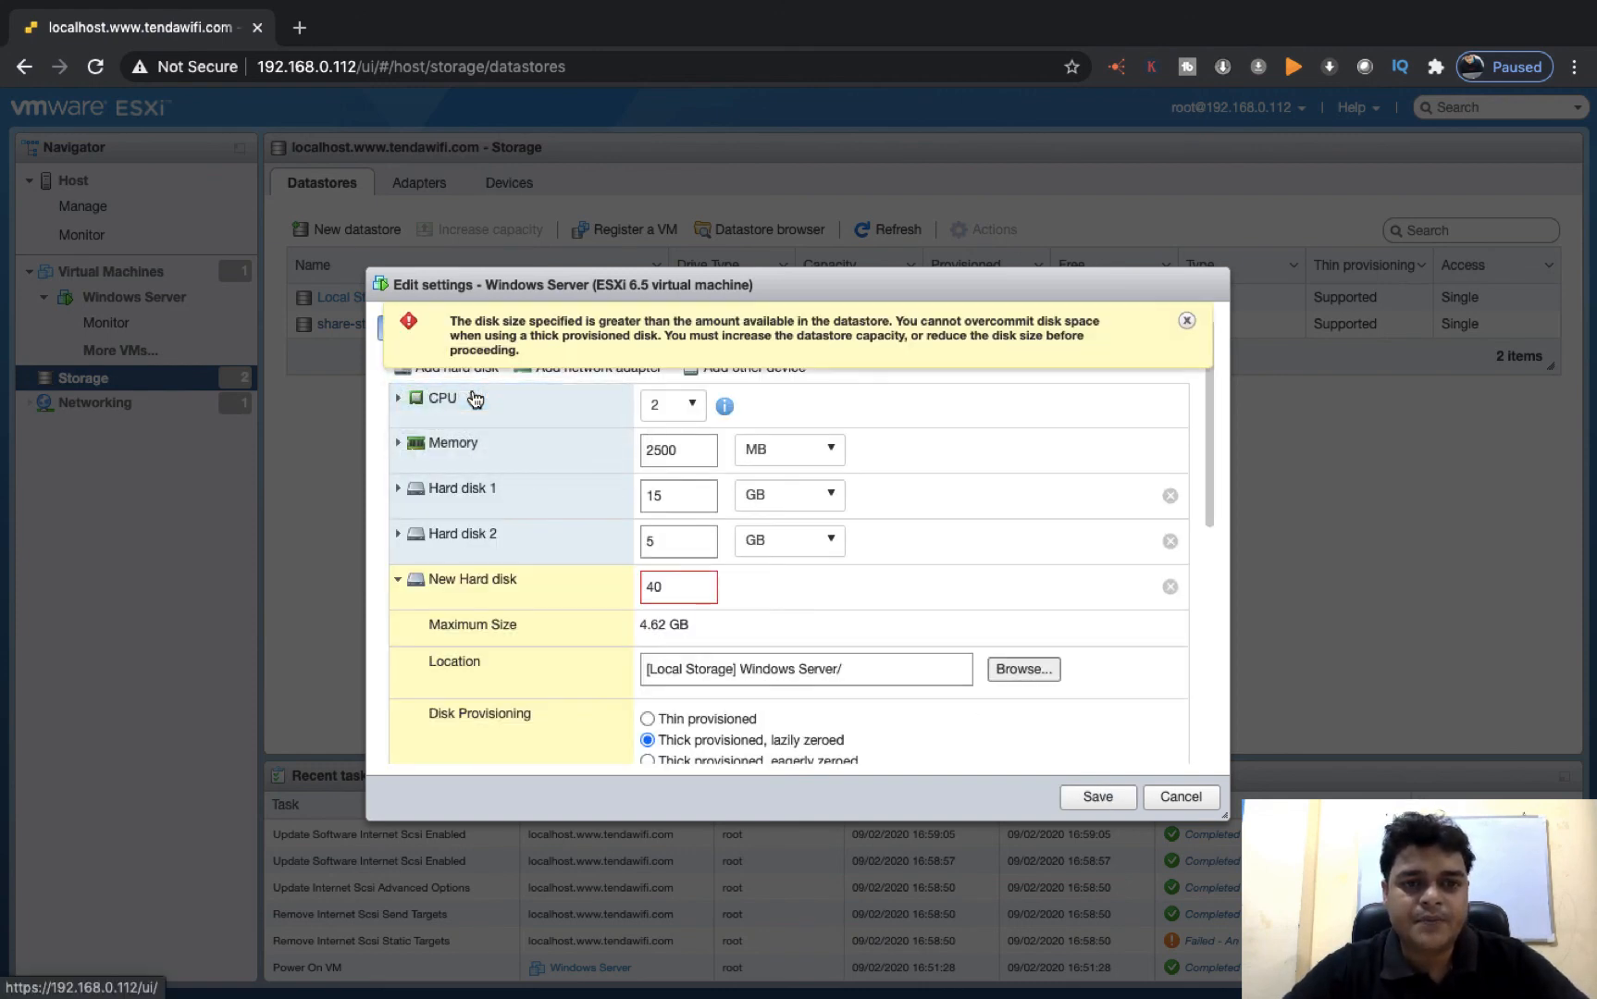
left_click(1186, 320)
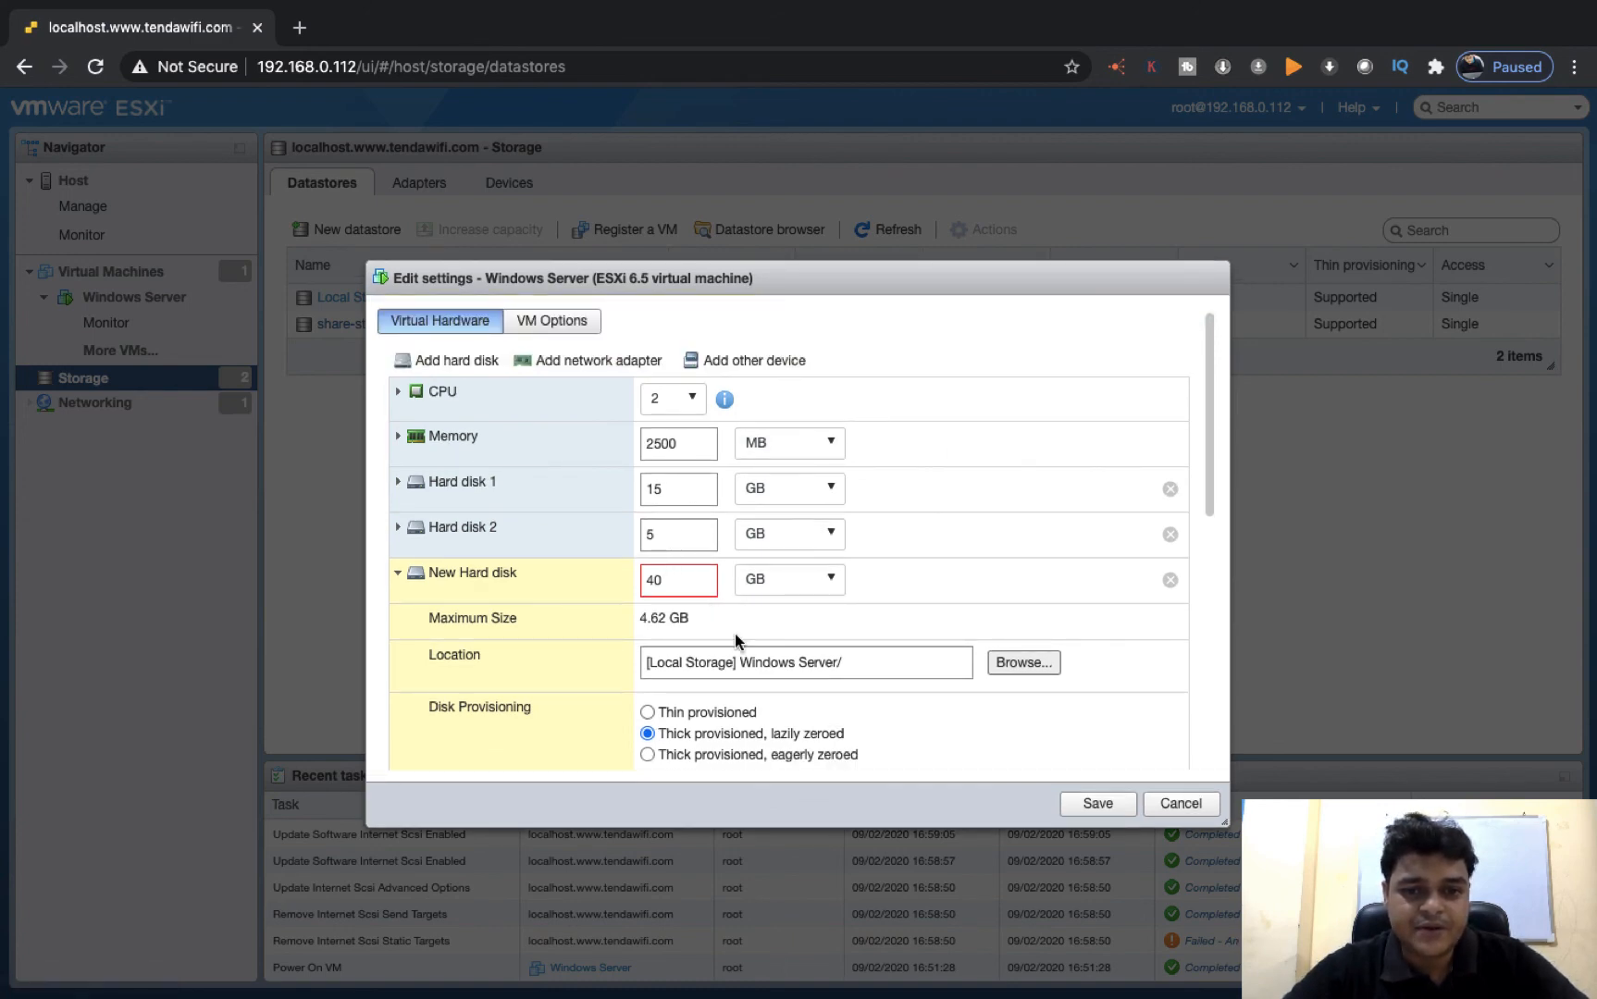
Set the new hard disk's size to 2 GB and its disk provisioning to Thin provisioned
left_click_drag(675, 579, 596, 583)
type("2")
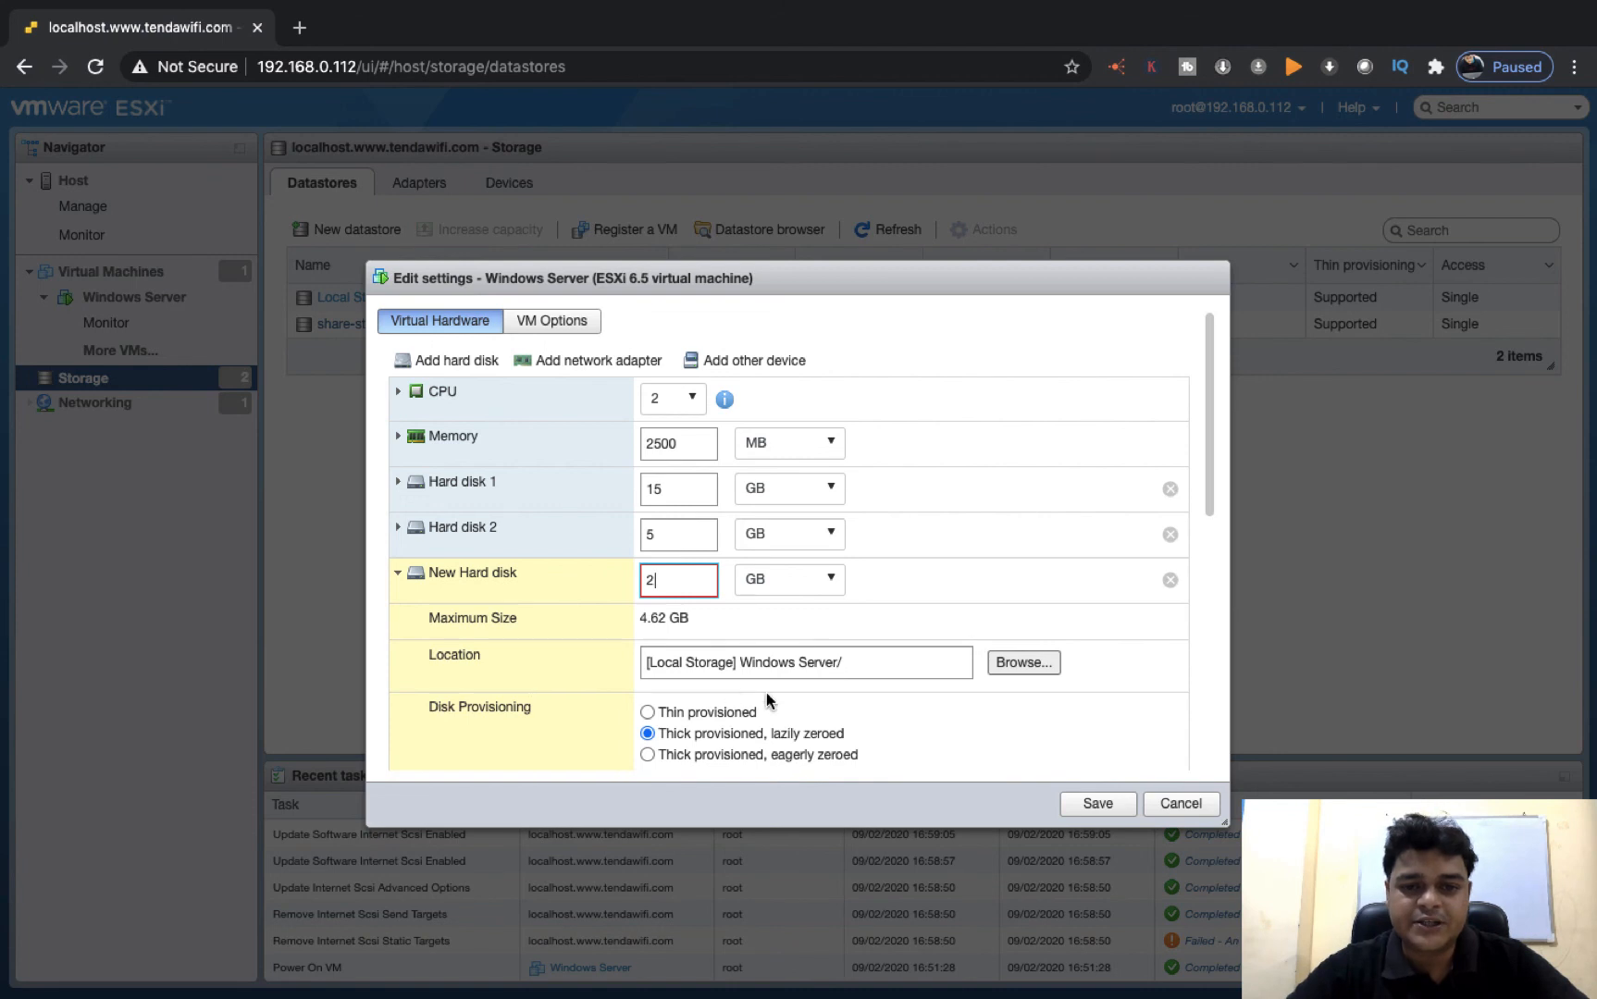
left_click(694, 714)
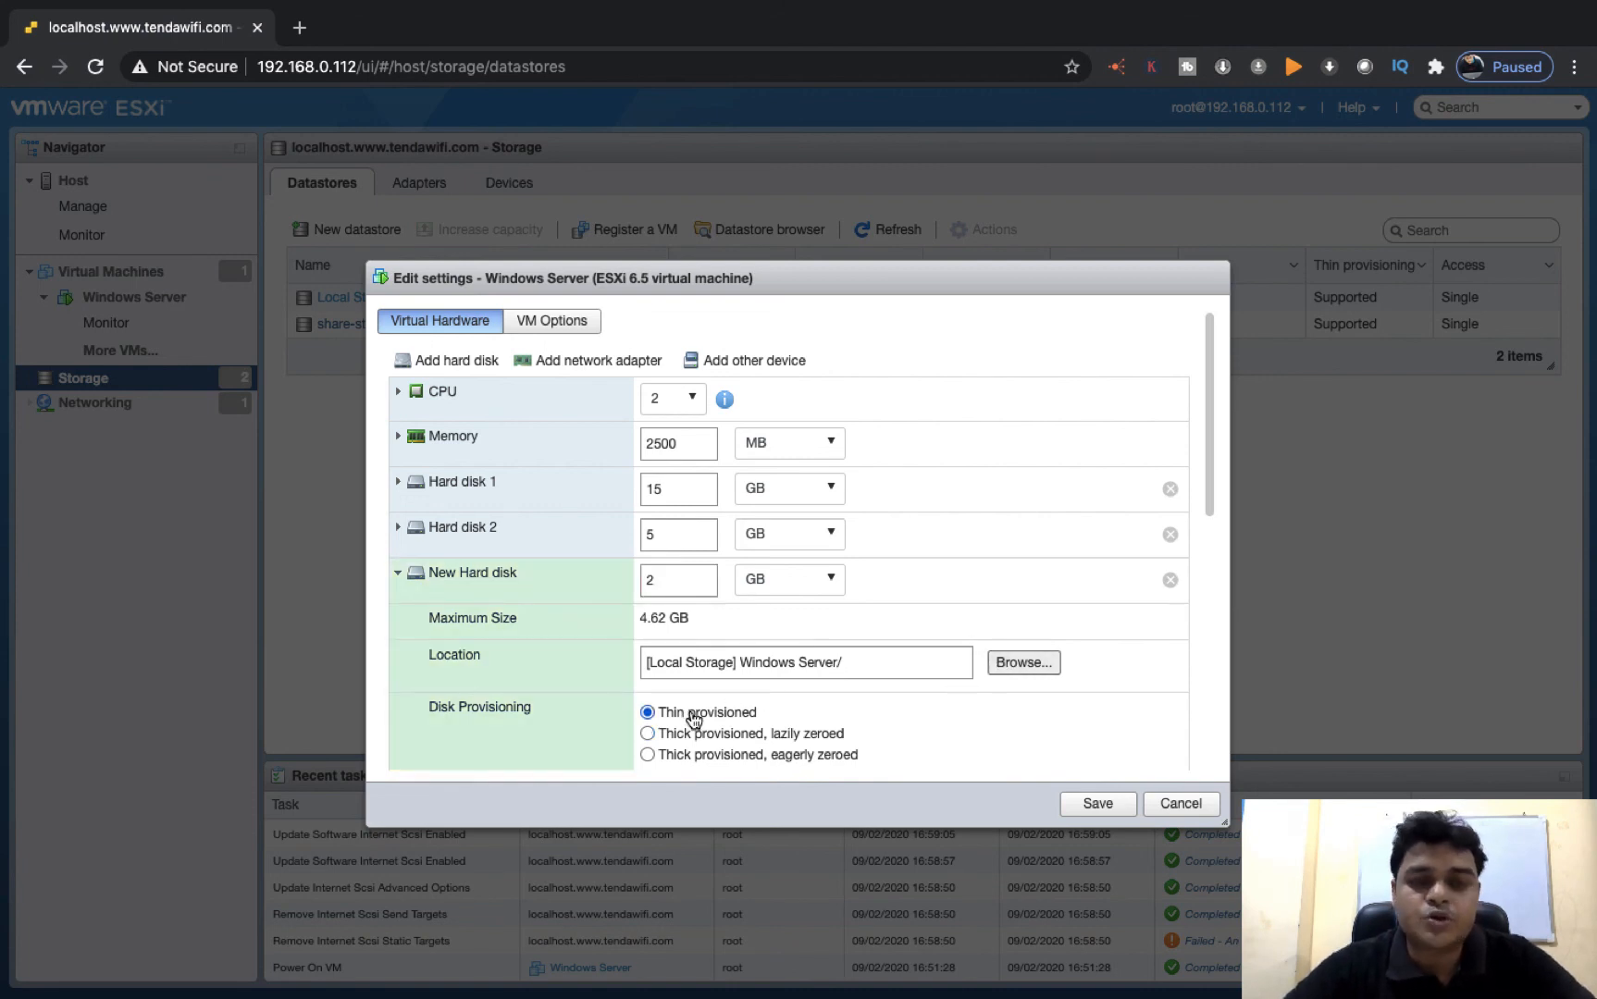
Set the new hard disk's location to the share-storage datastore
left_click(1023, 662)
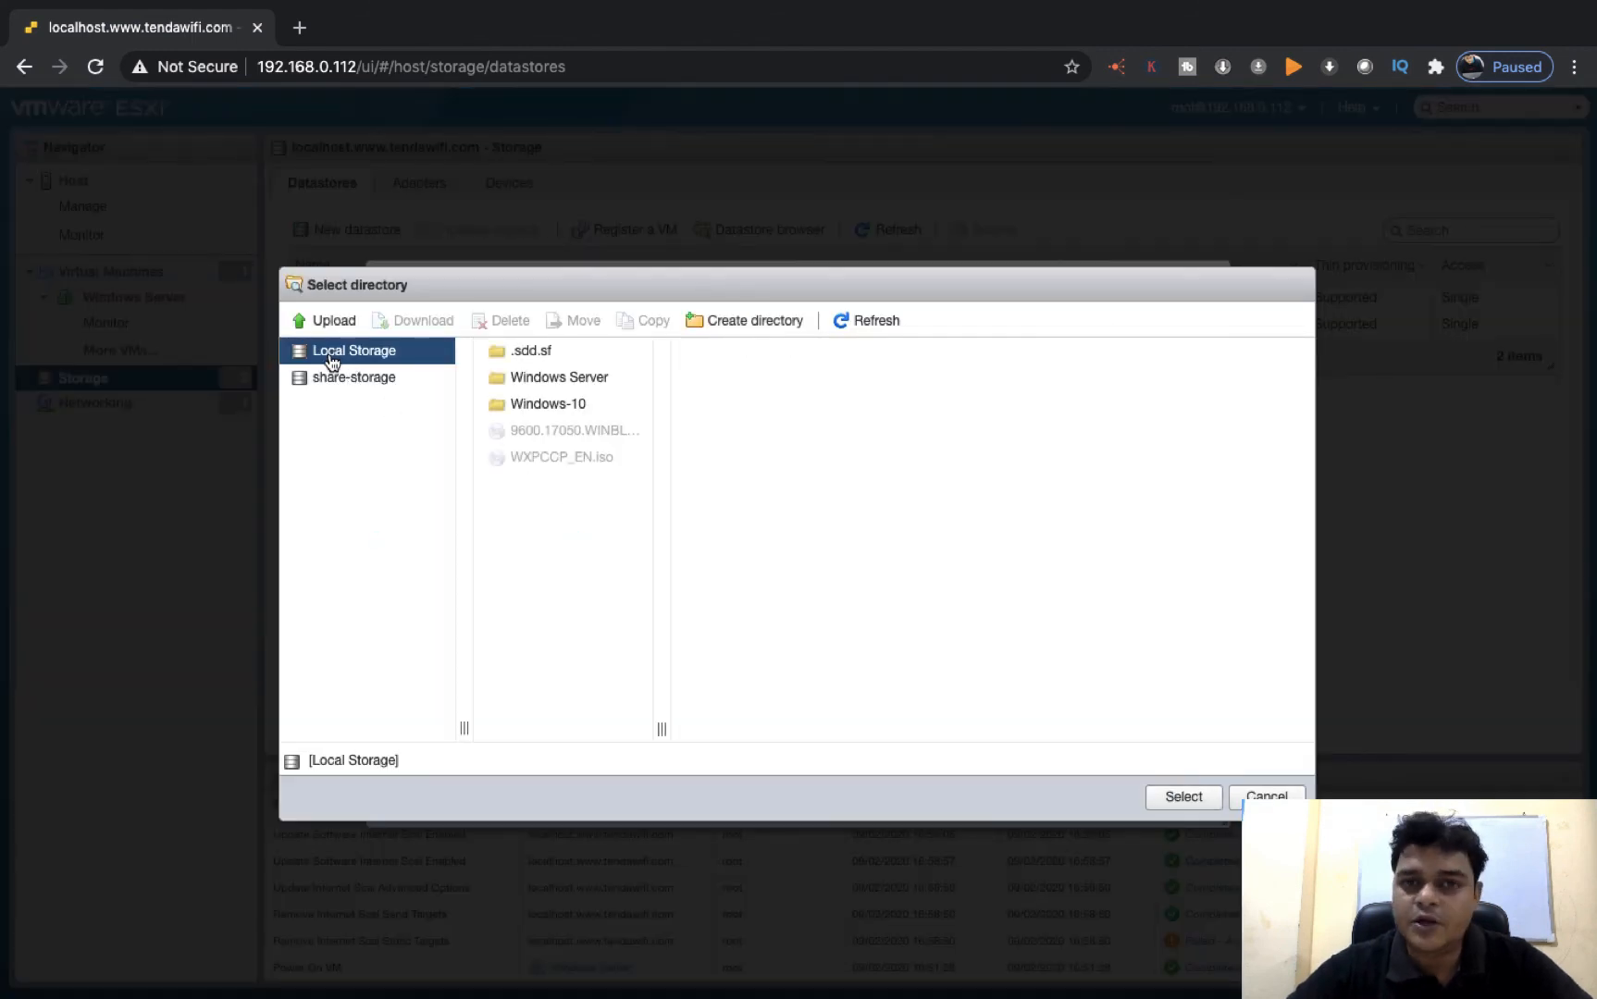
left_click(347, 390)
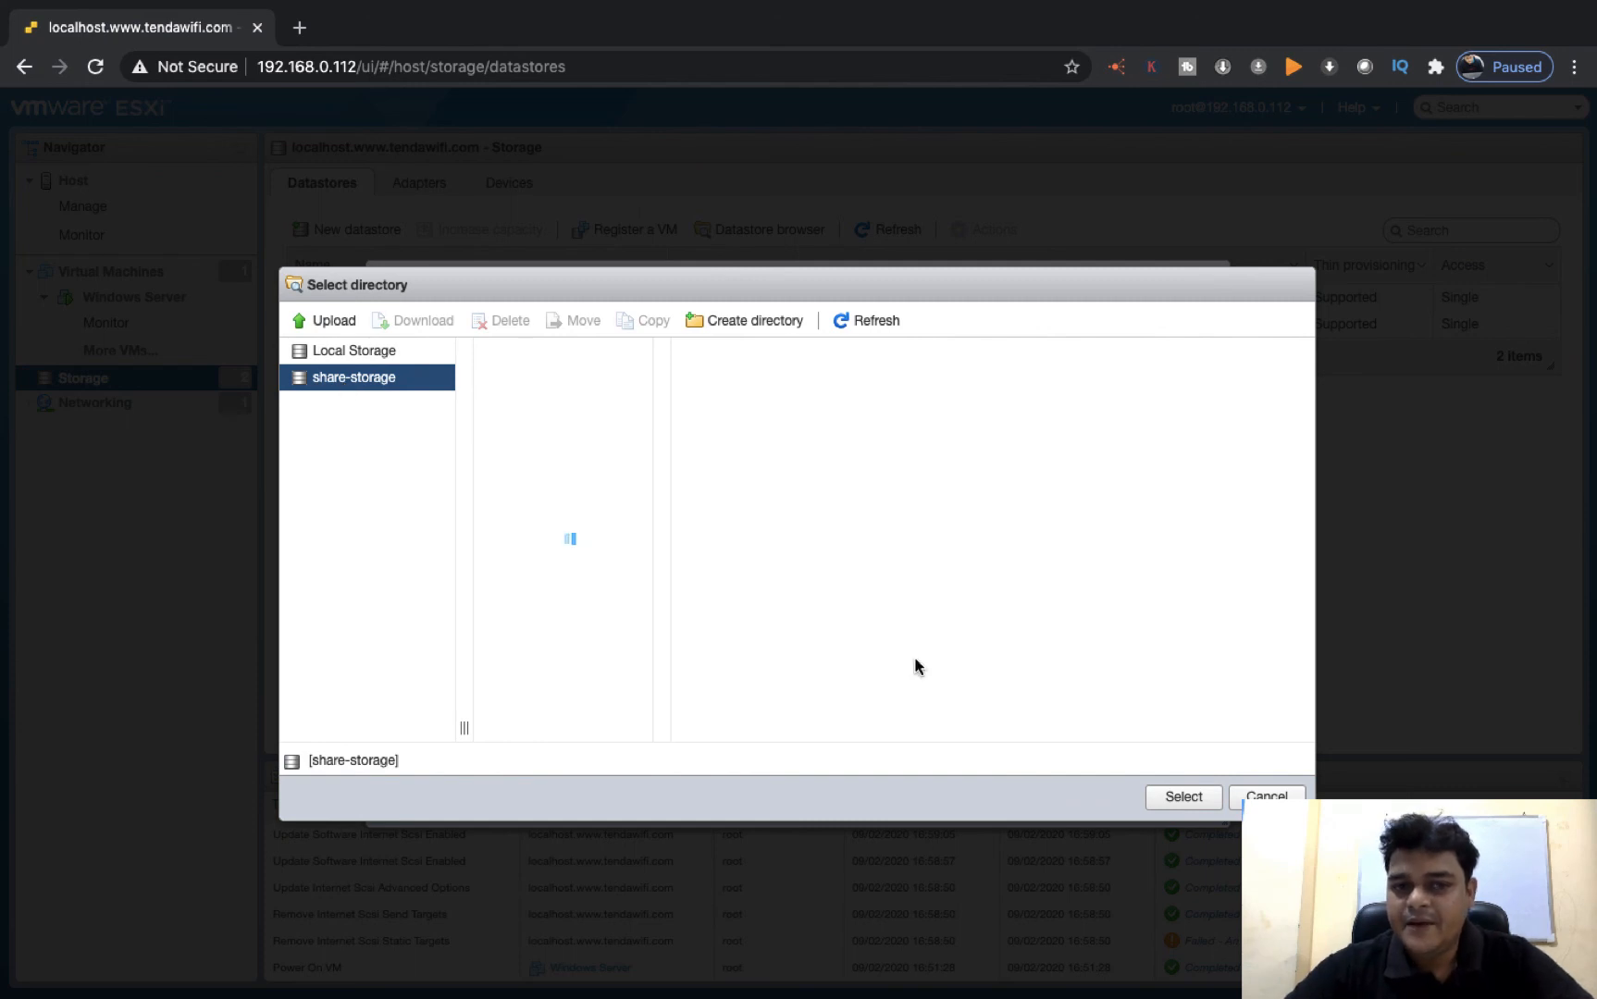
left_click(1184, 796)
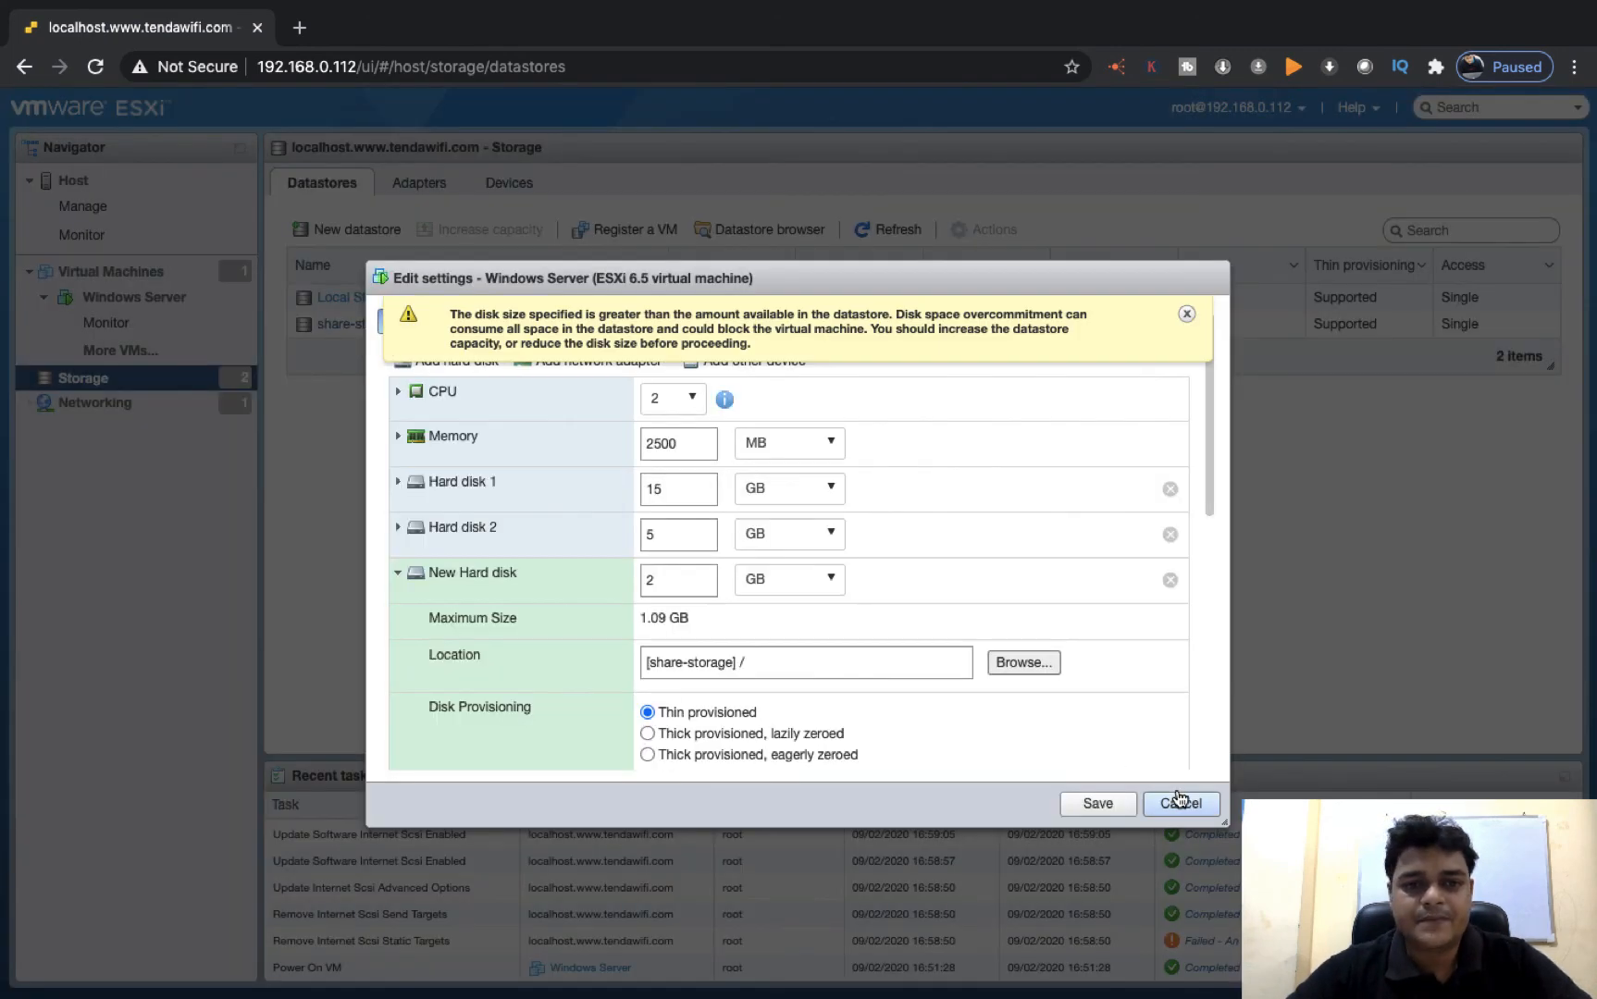
Reduce the new hard disk's size to 1 GB and save the virtual machine's settings
left_click(1191, 315)
left_click_drag(665, 580, 620, 589)
type("1")
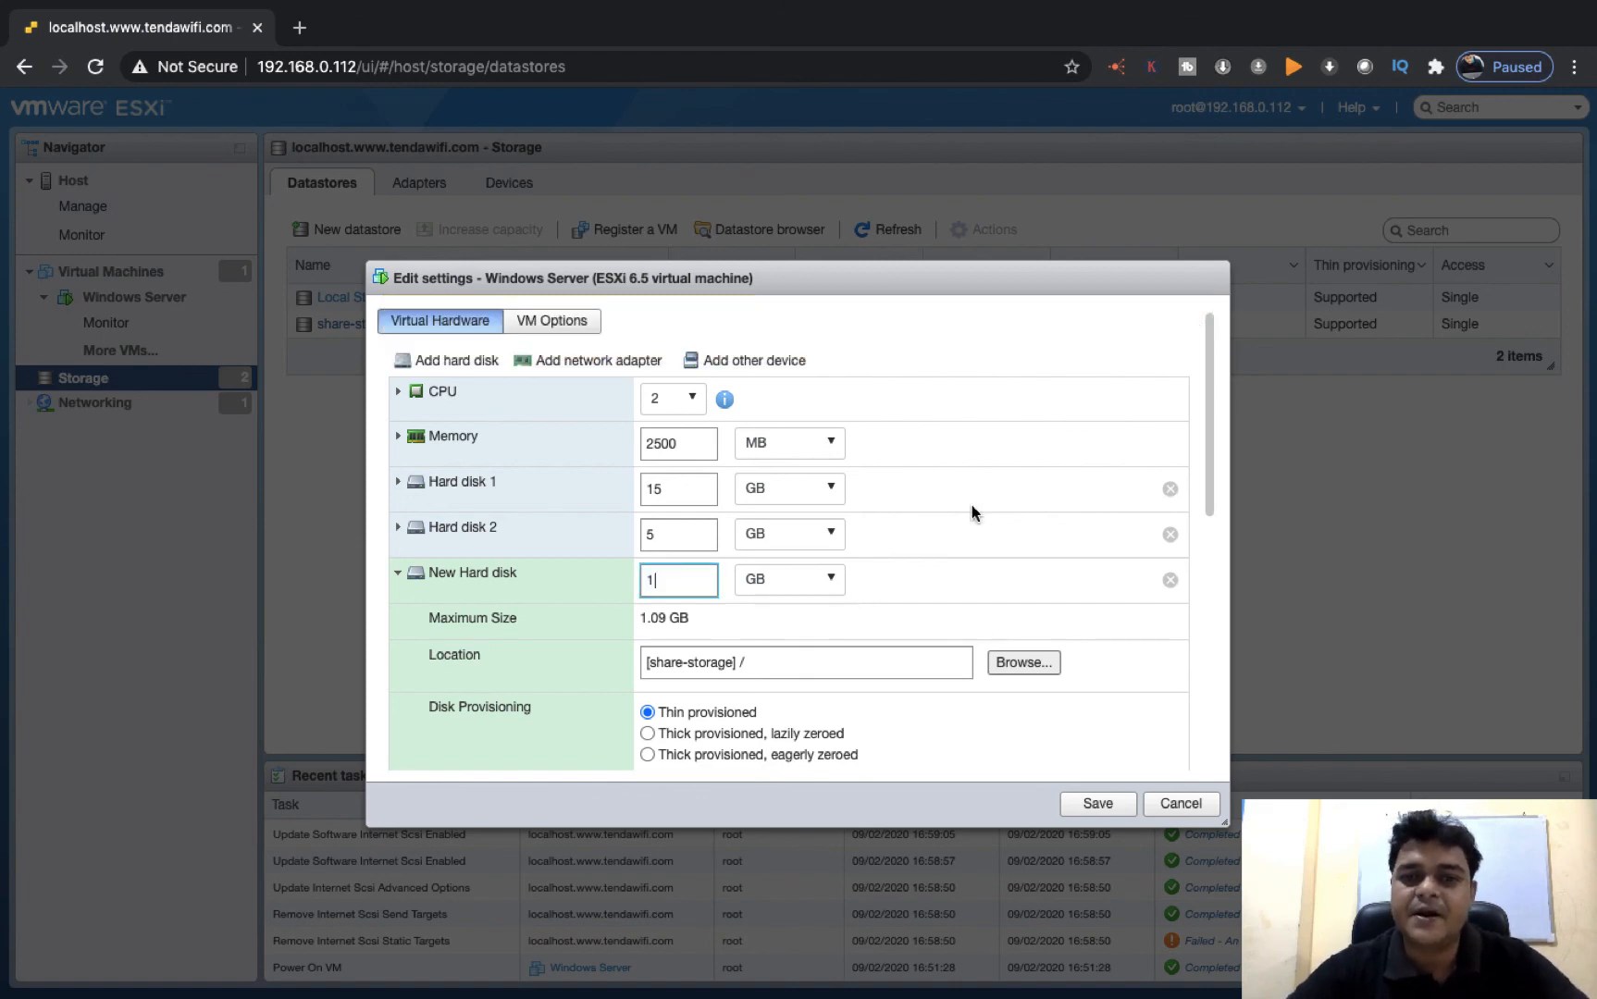
left_click(1028, 343)
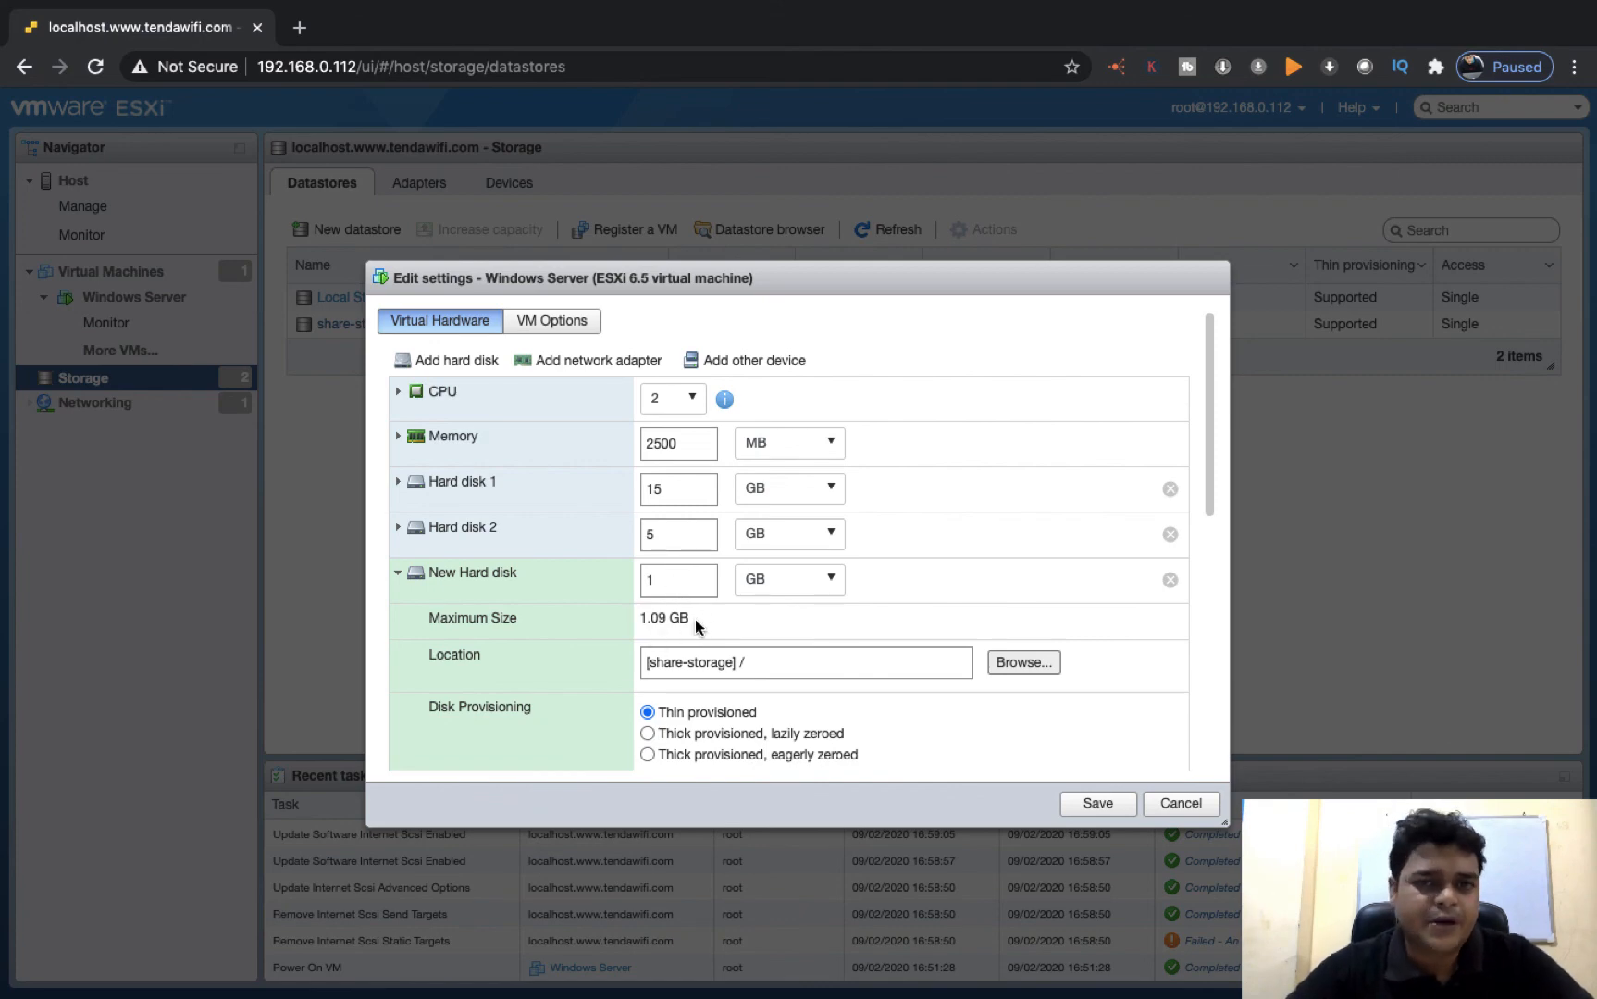
scroll(832, 606, "down", 3)
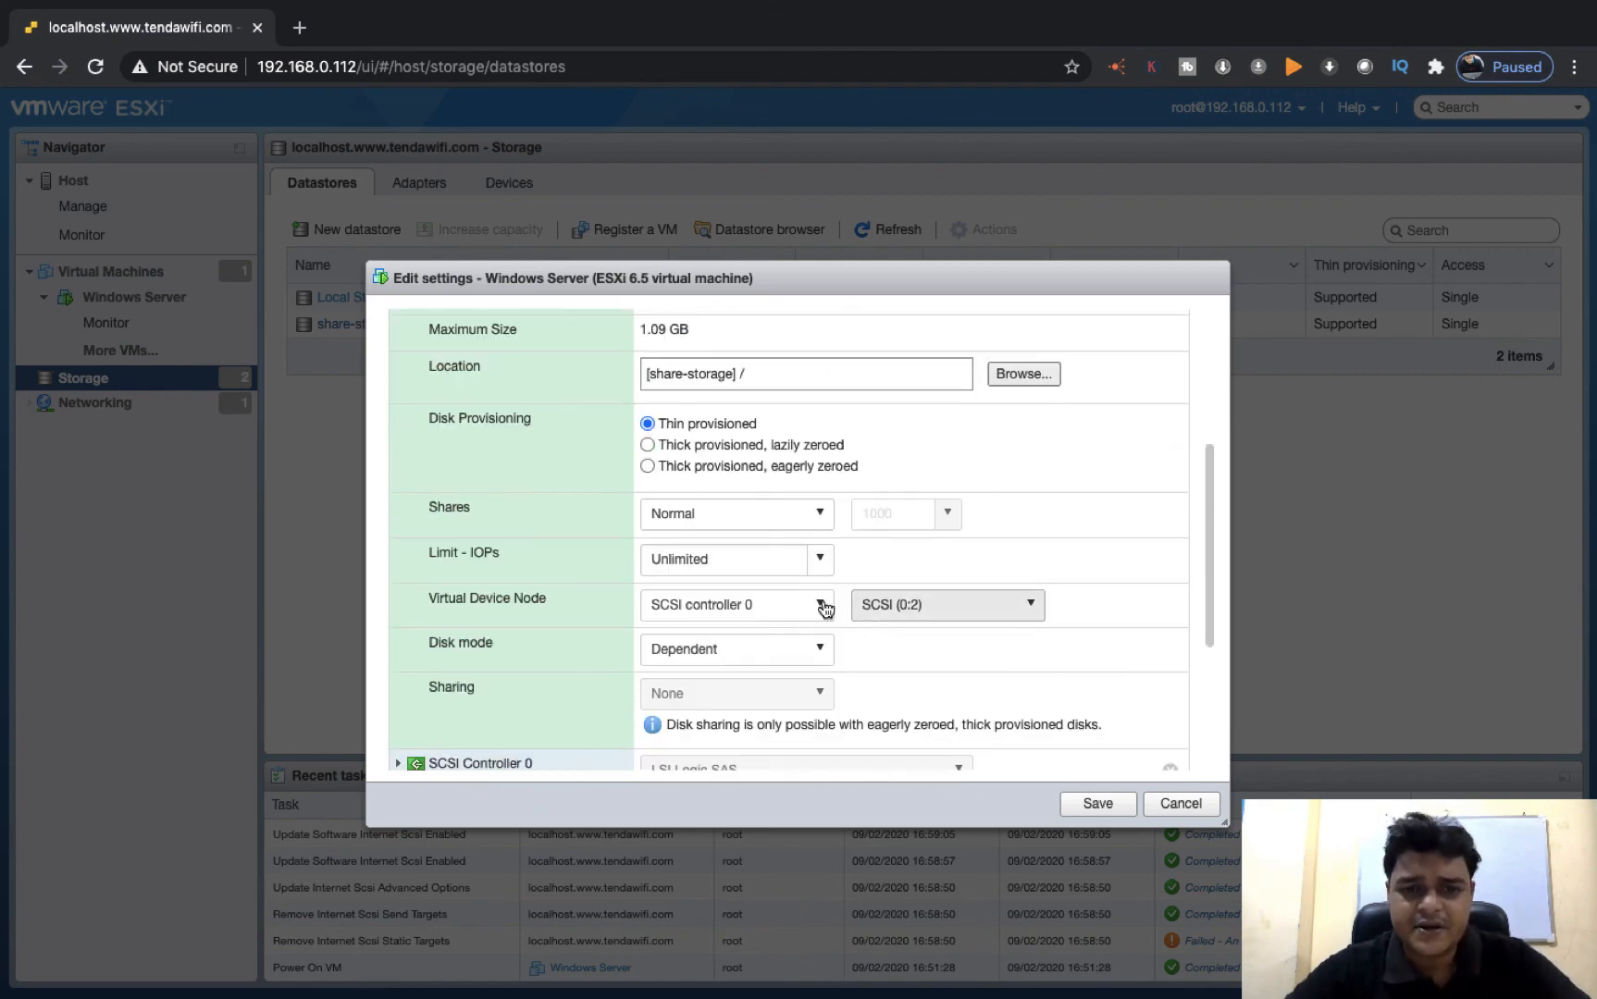
left_click(1095, 805)
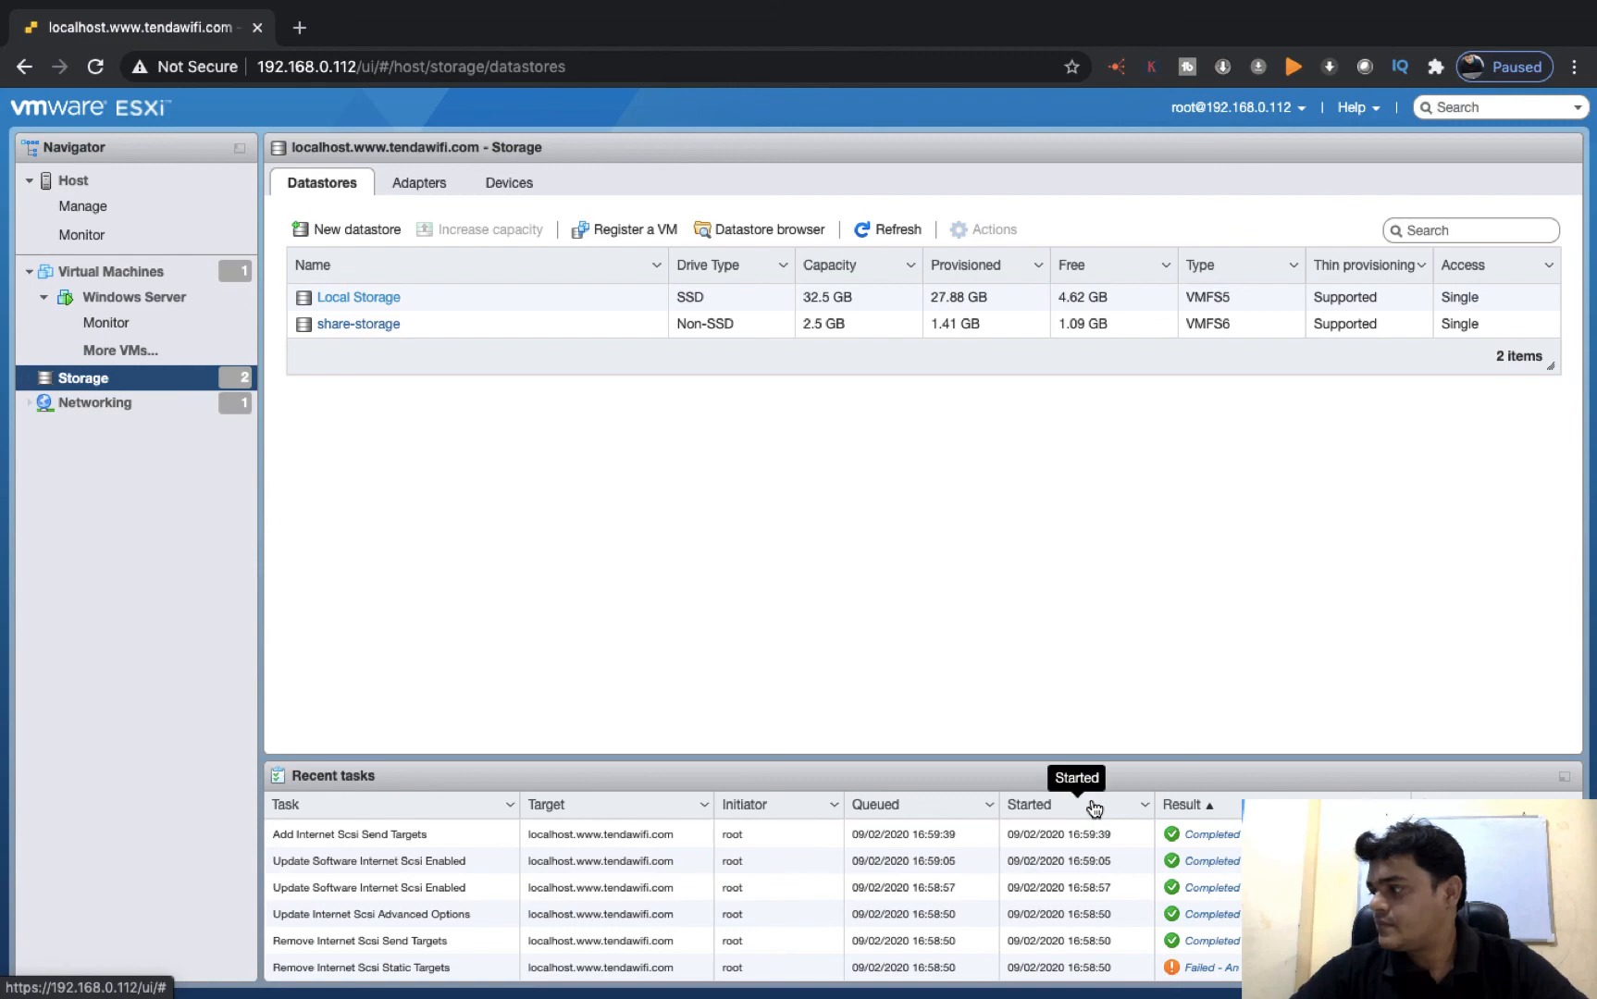
key("ctrl+Left")
key("ctrl+Left")
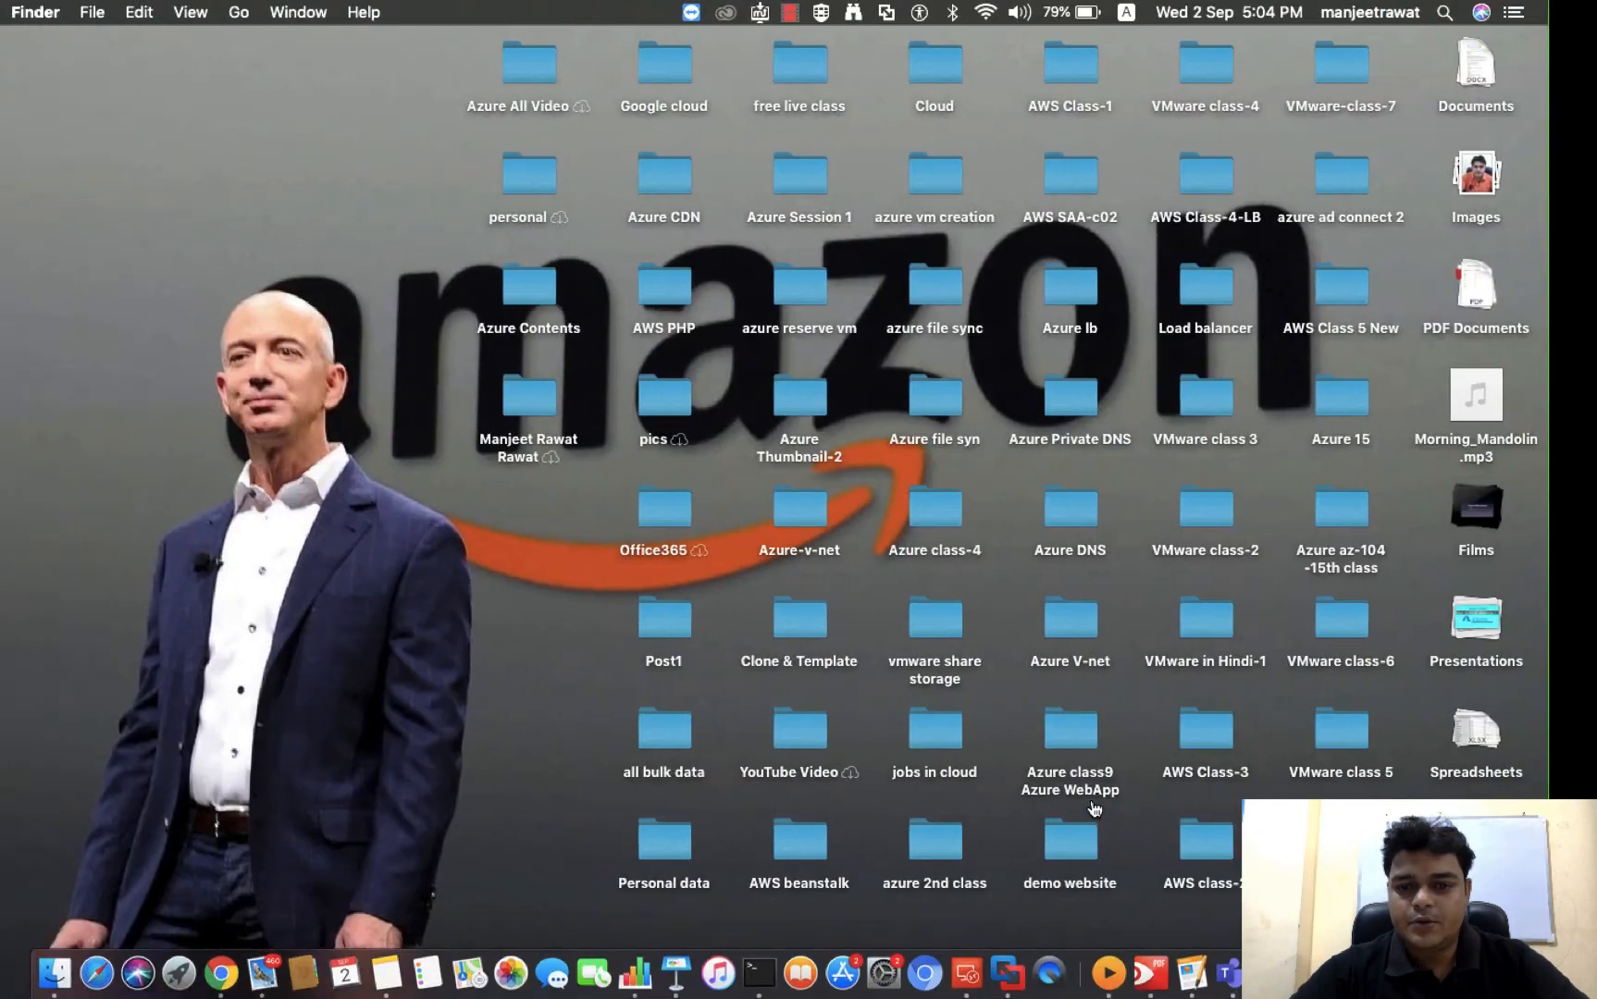
right_click(1431, 973)
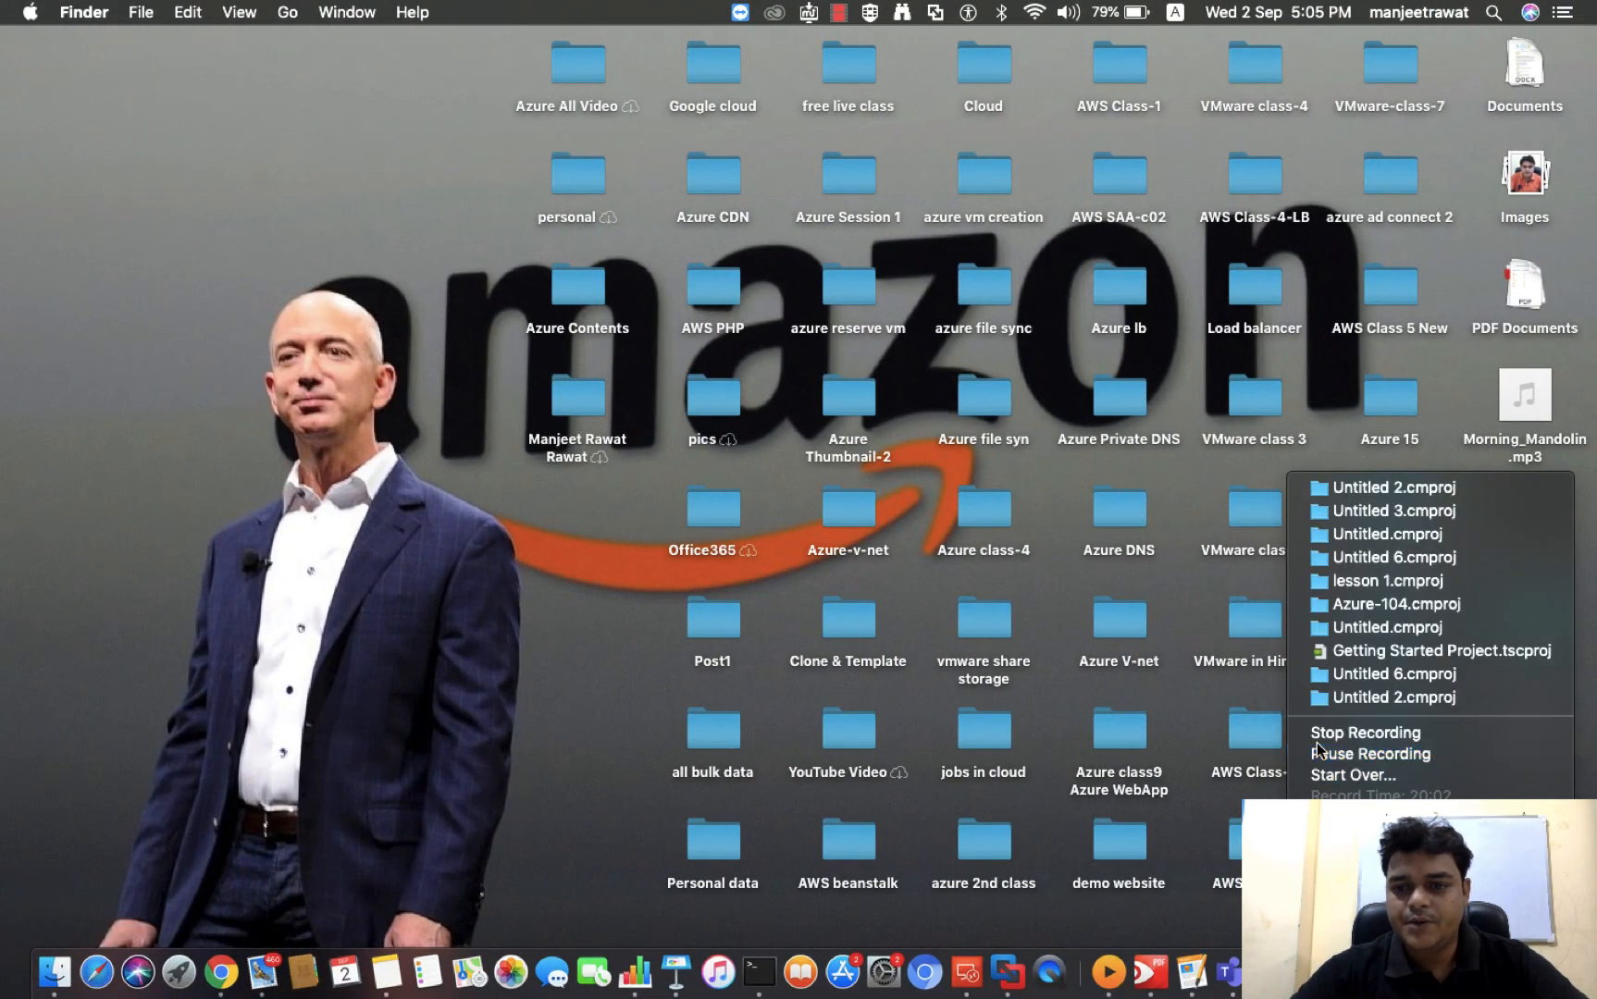
left_click(1357, 755)
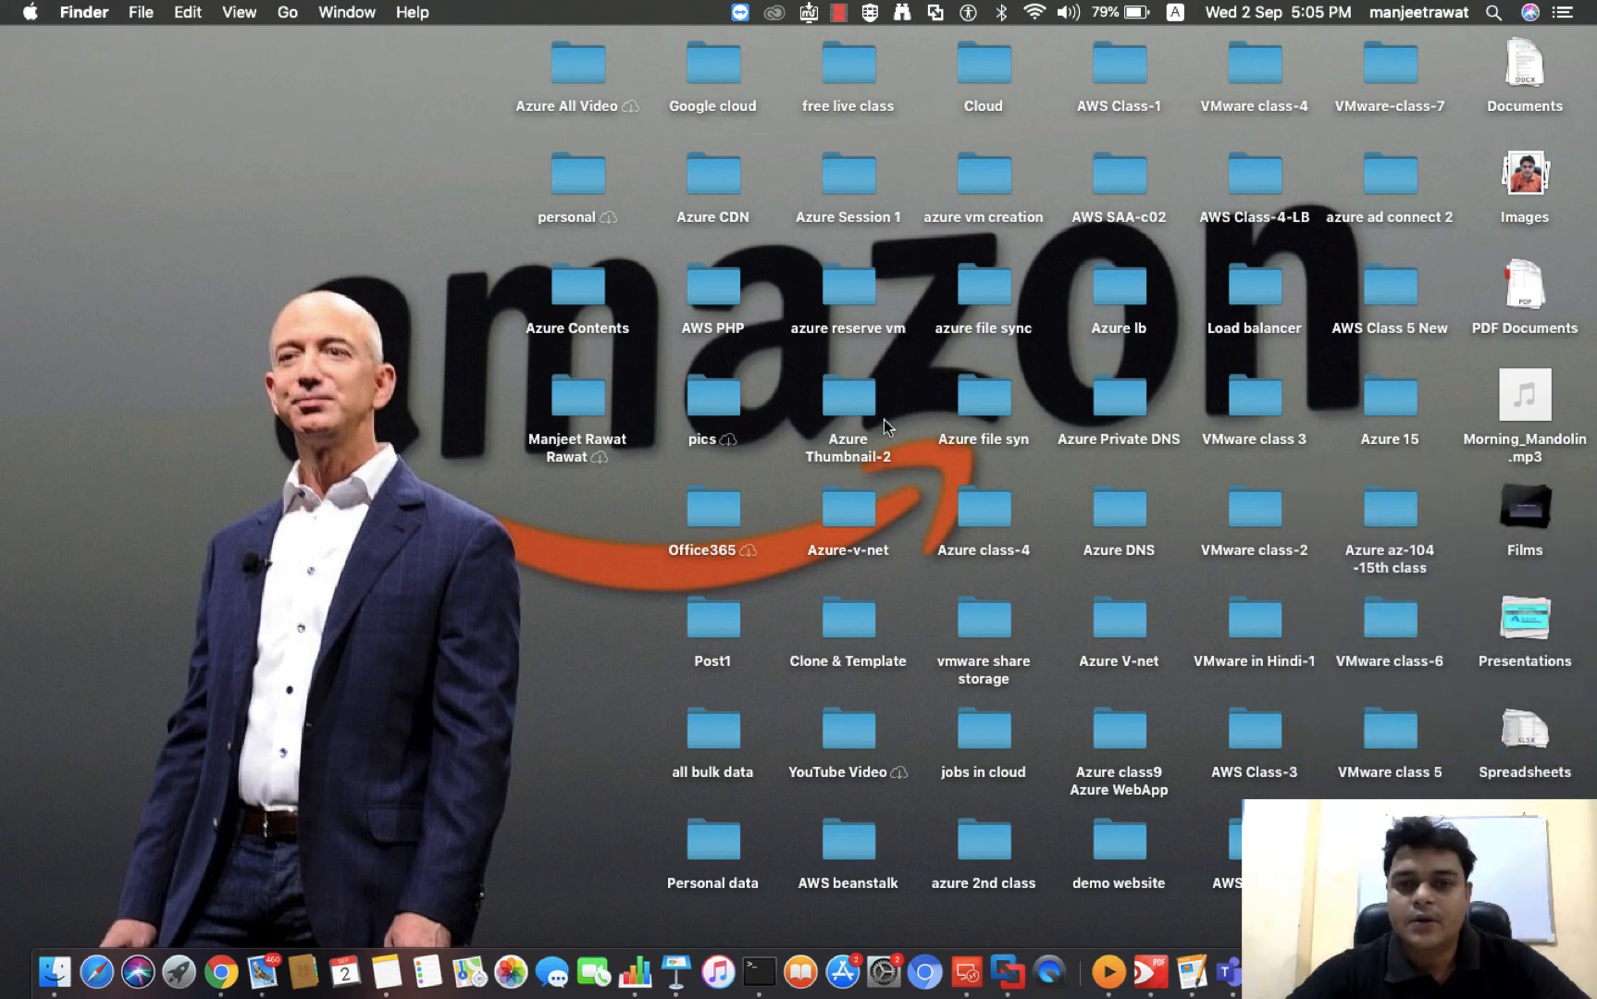
key("ctrl+Right")
key("ctrl+Right")
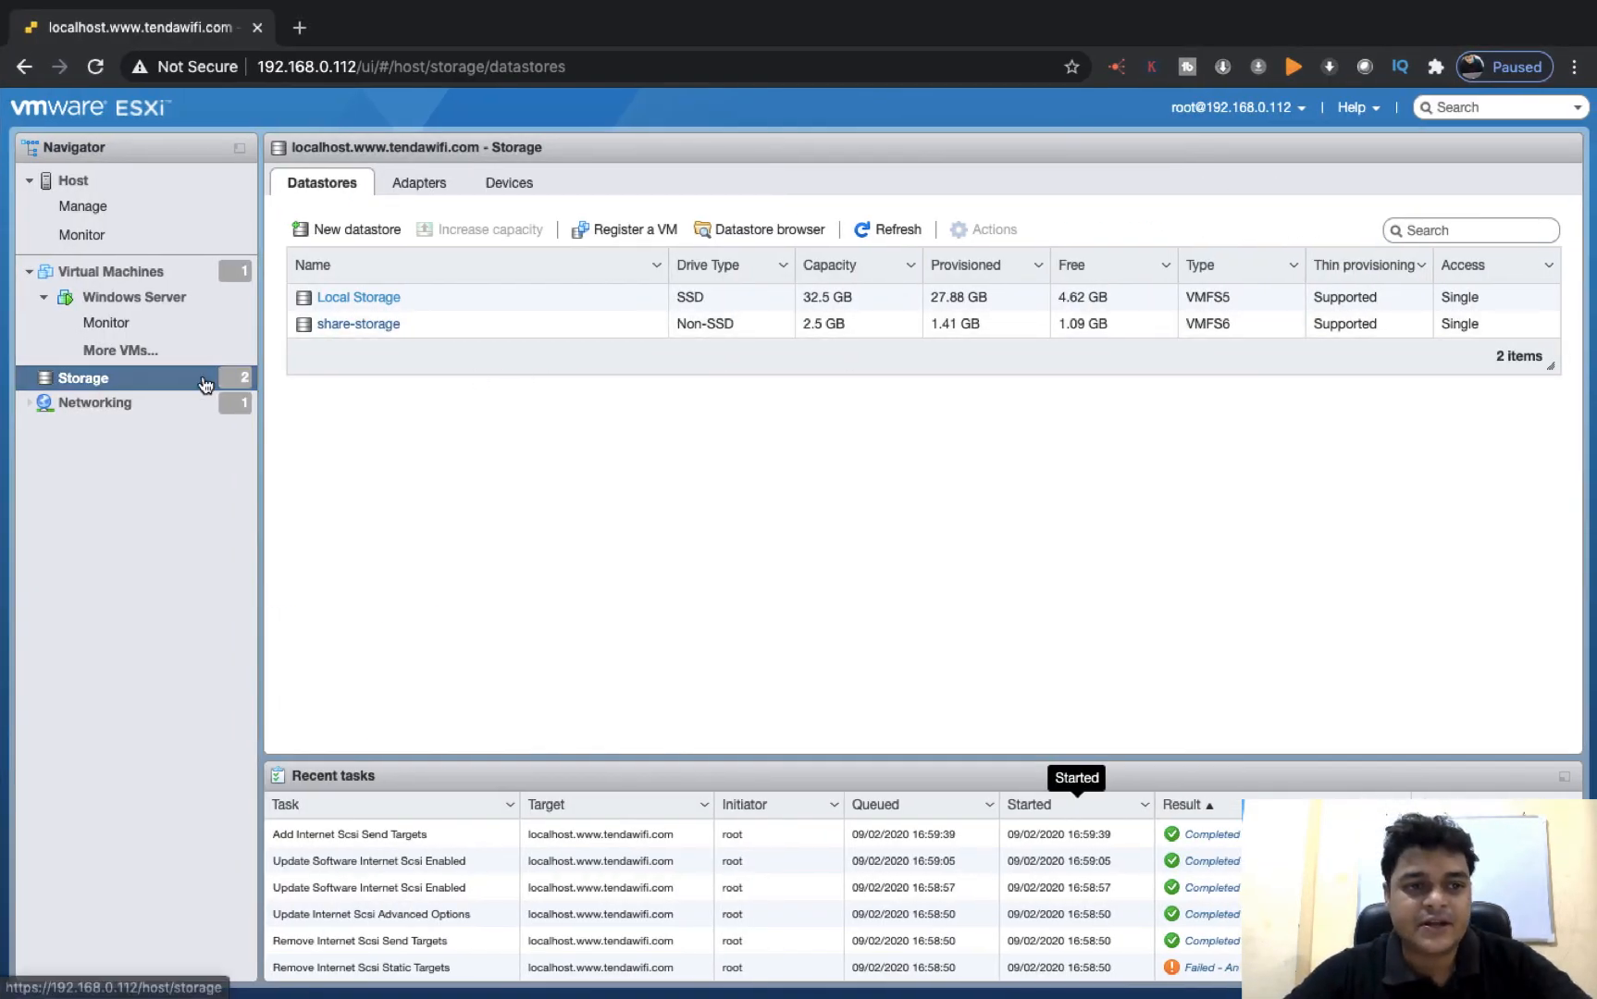
key("ctrl+Left")
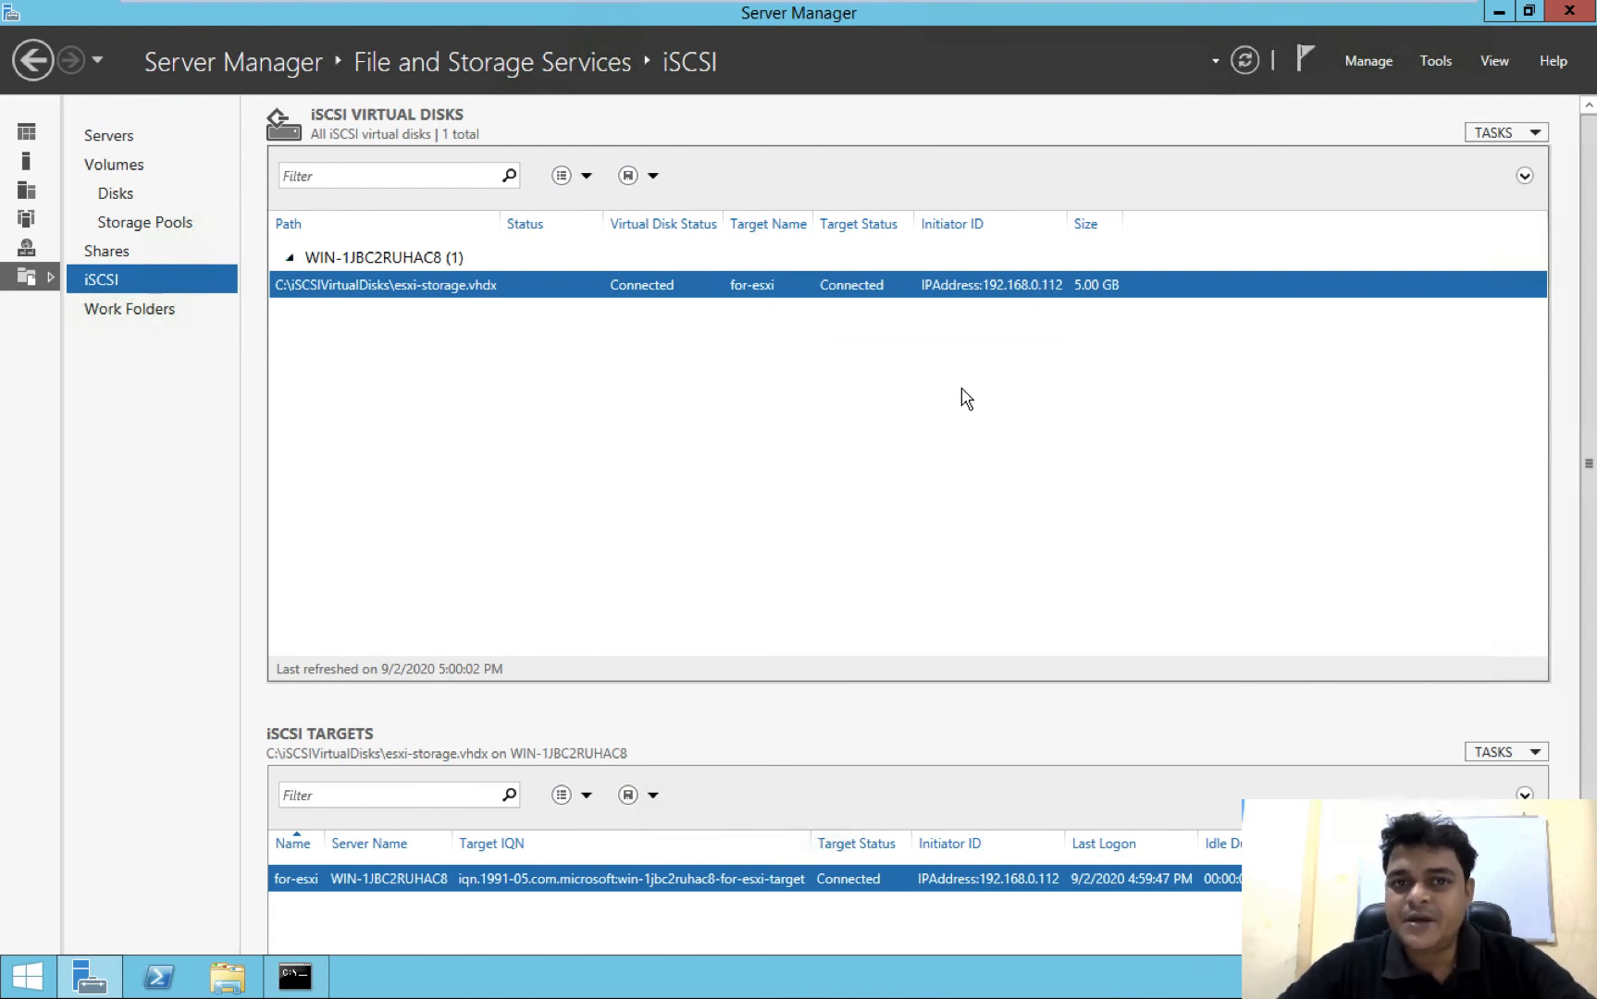
key("ctrl+Left")
key("ctrl+Left")
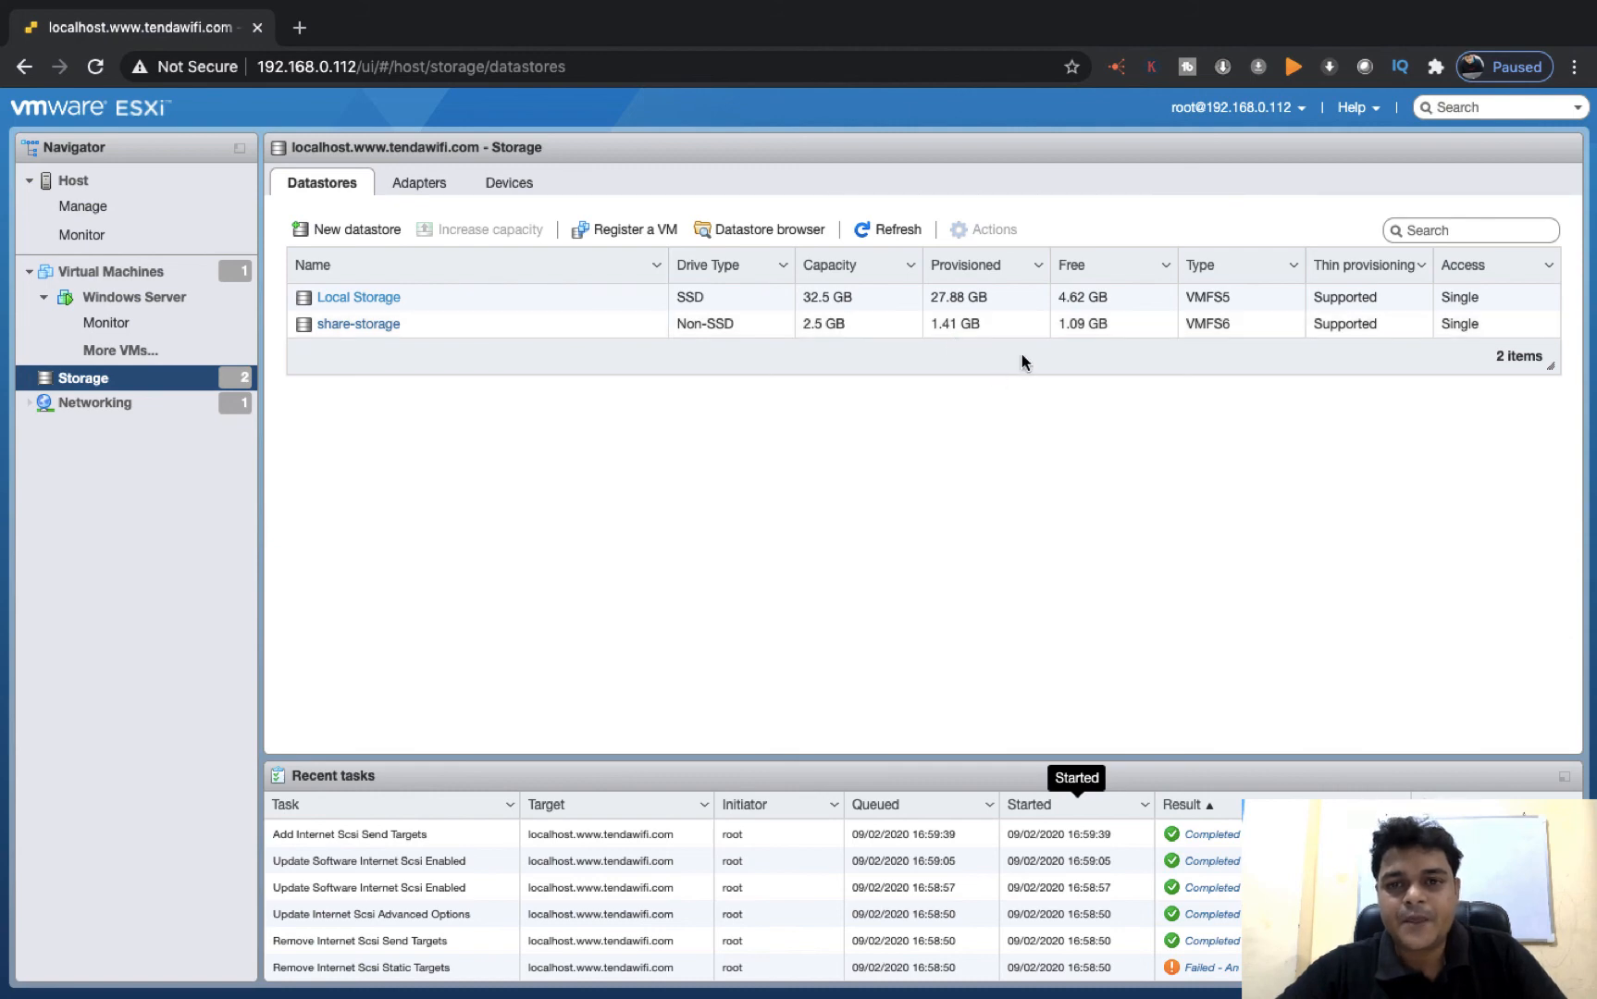
key("ctrl+Left")
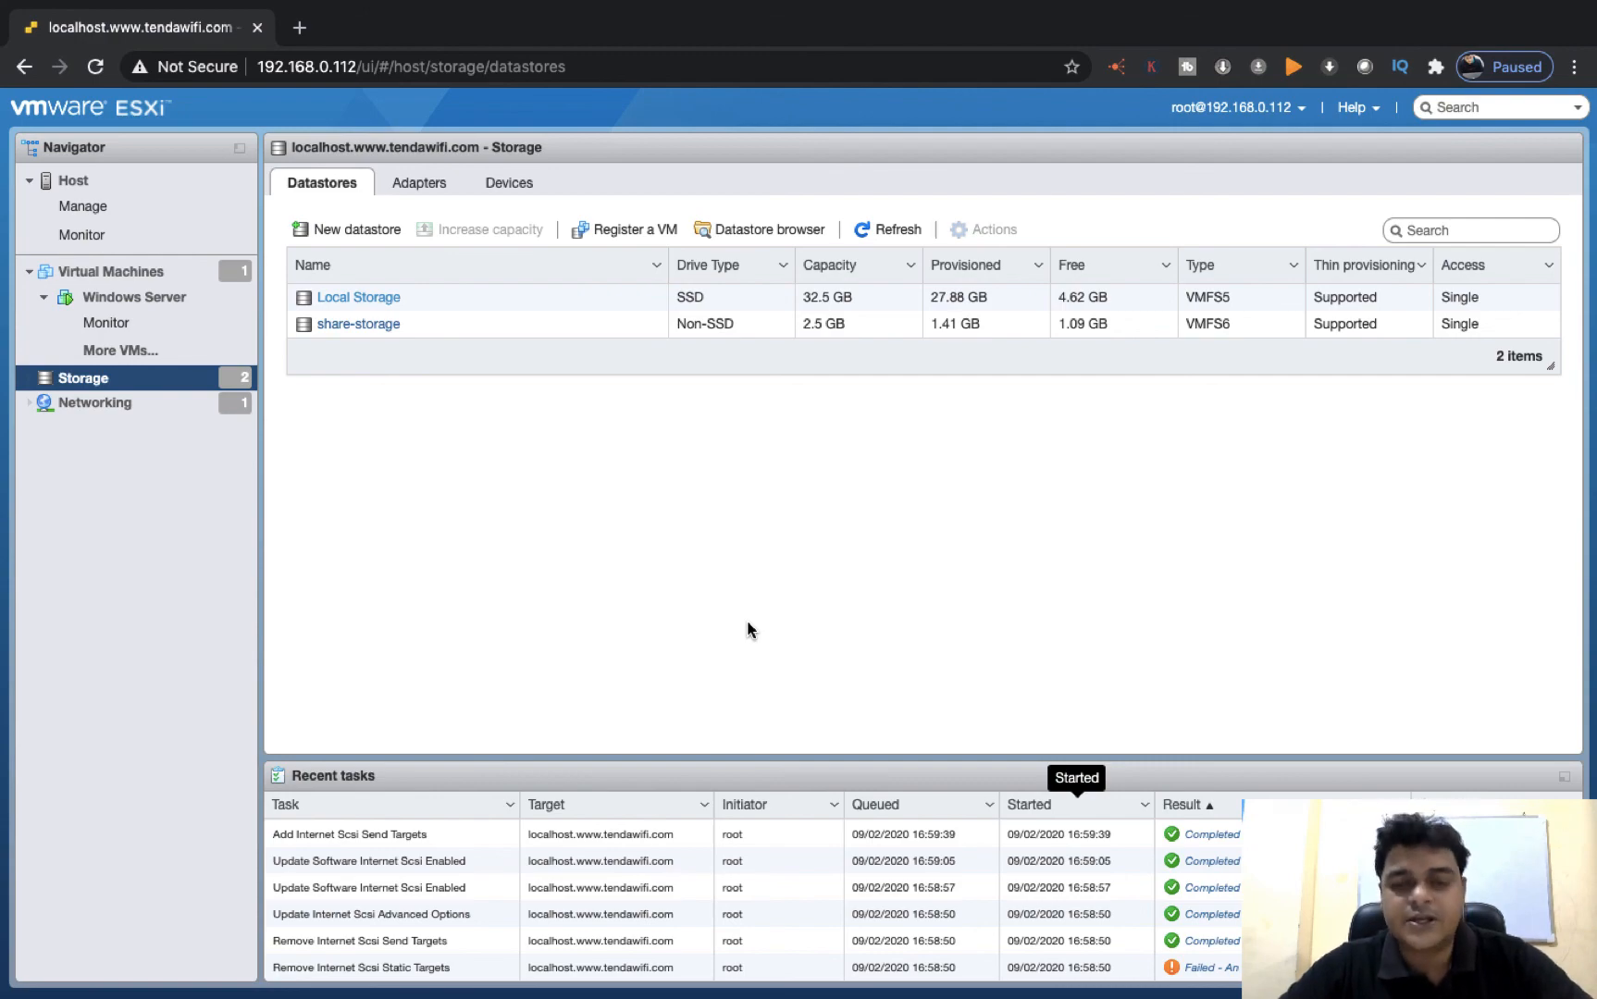
key("ctrl+Left")
key("ctrl+Left")
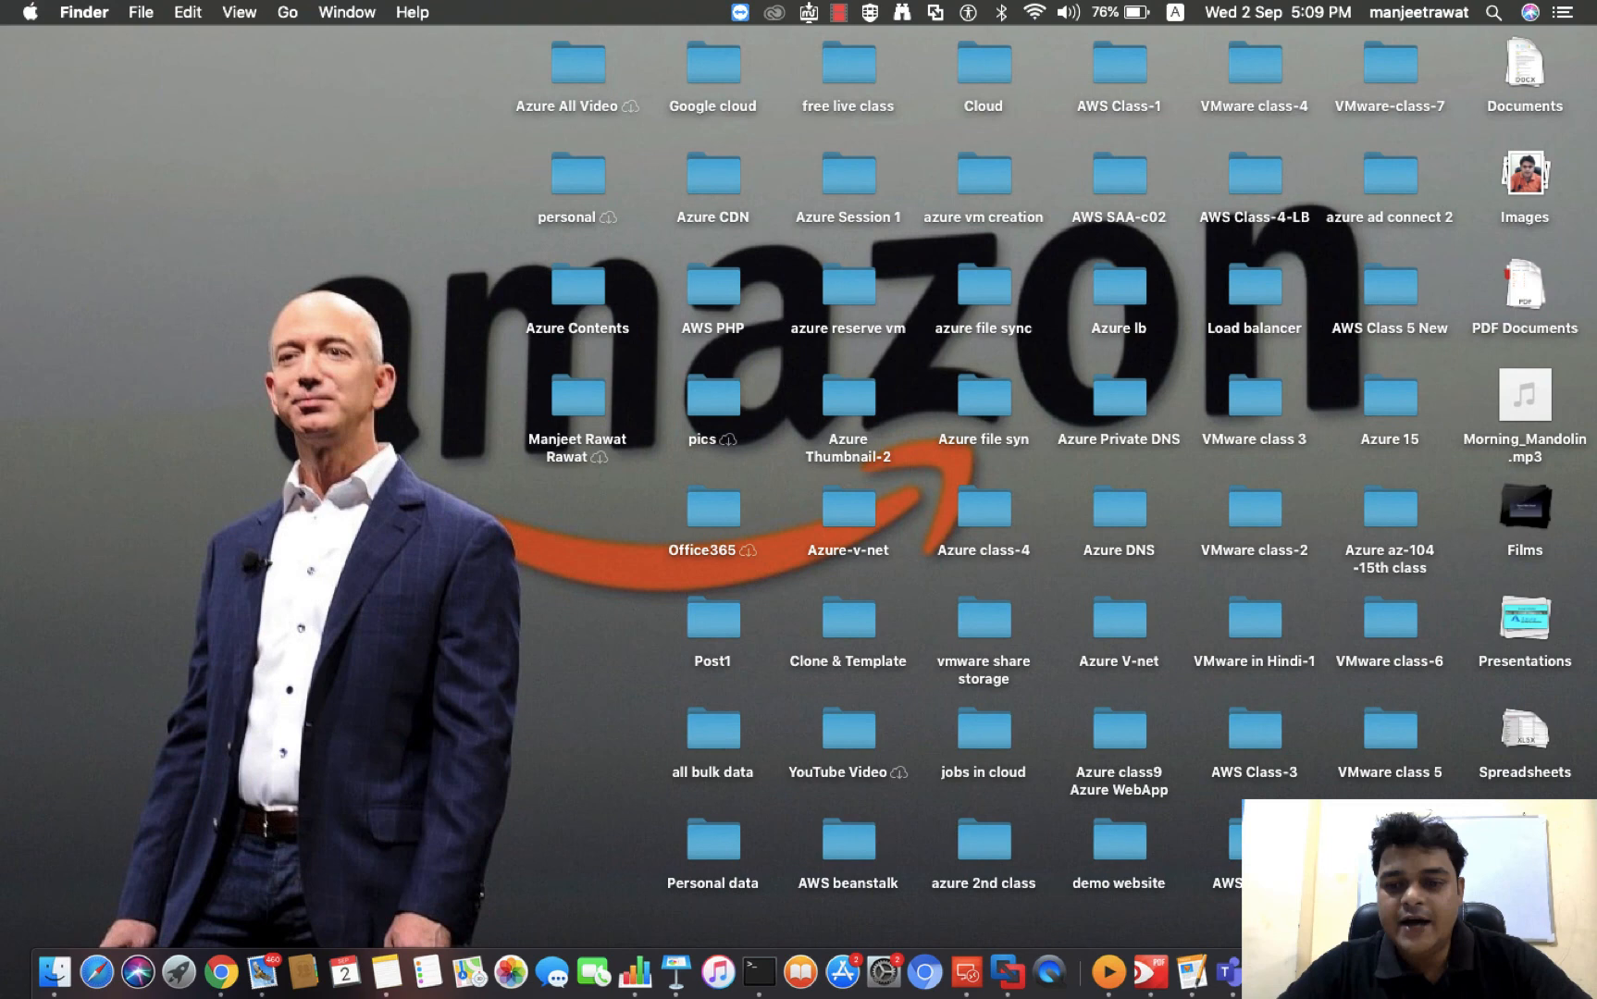
right_click(1430, 972)
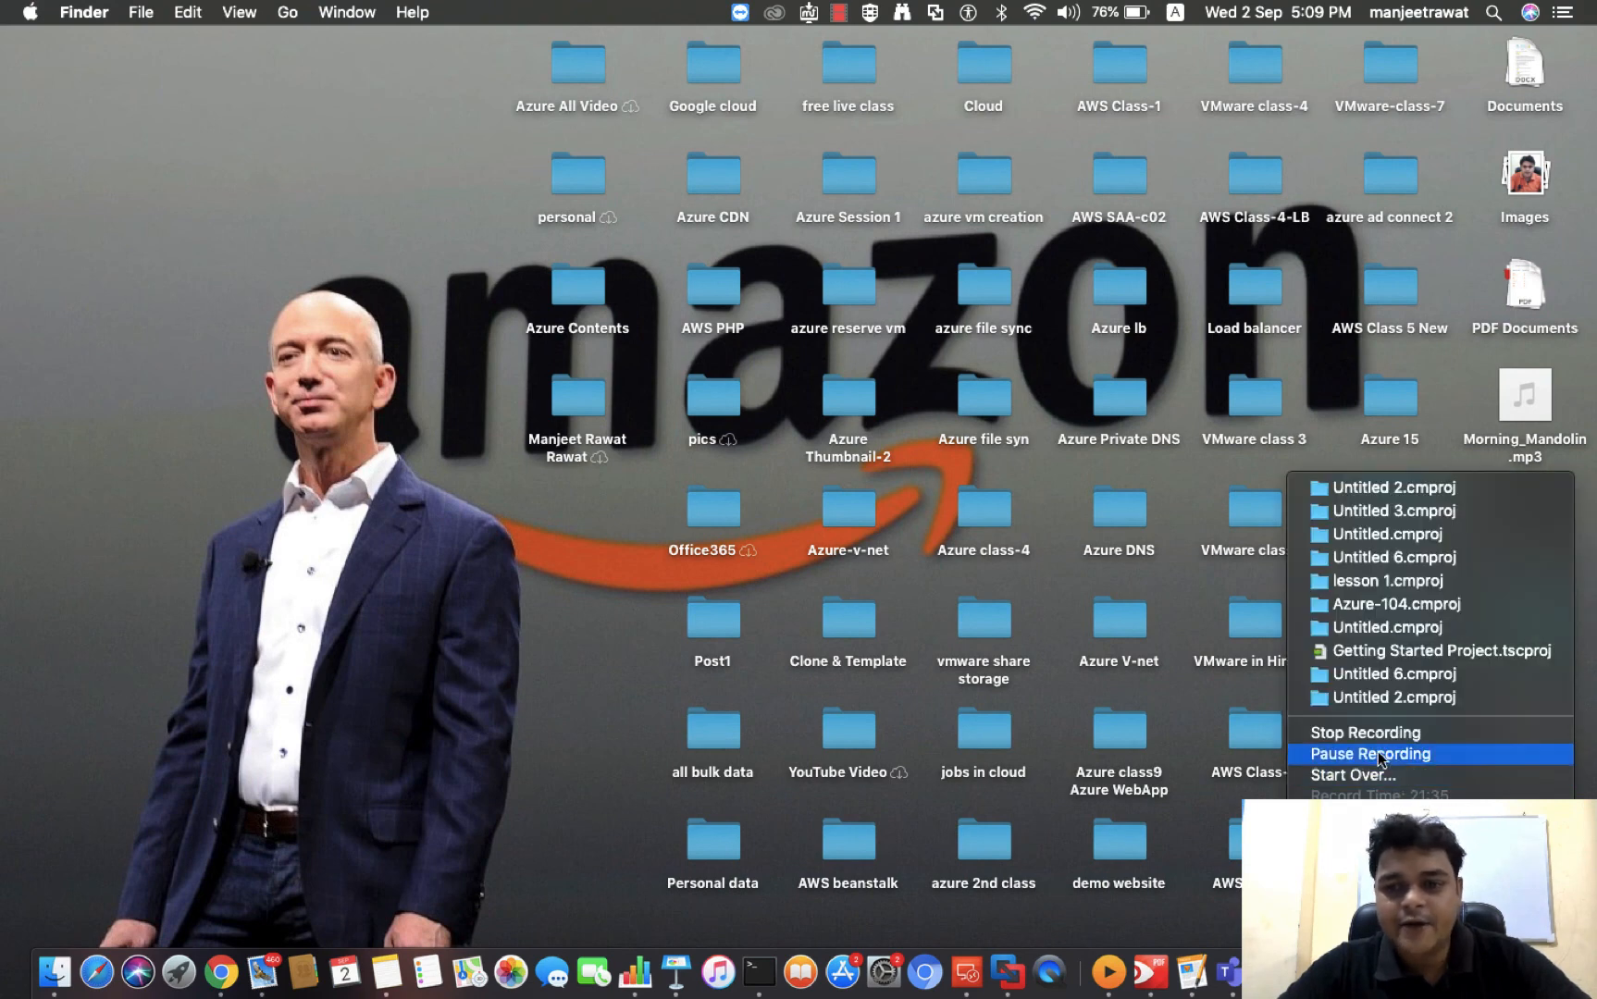
key("Up")
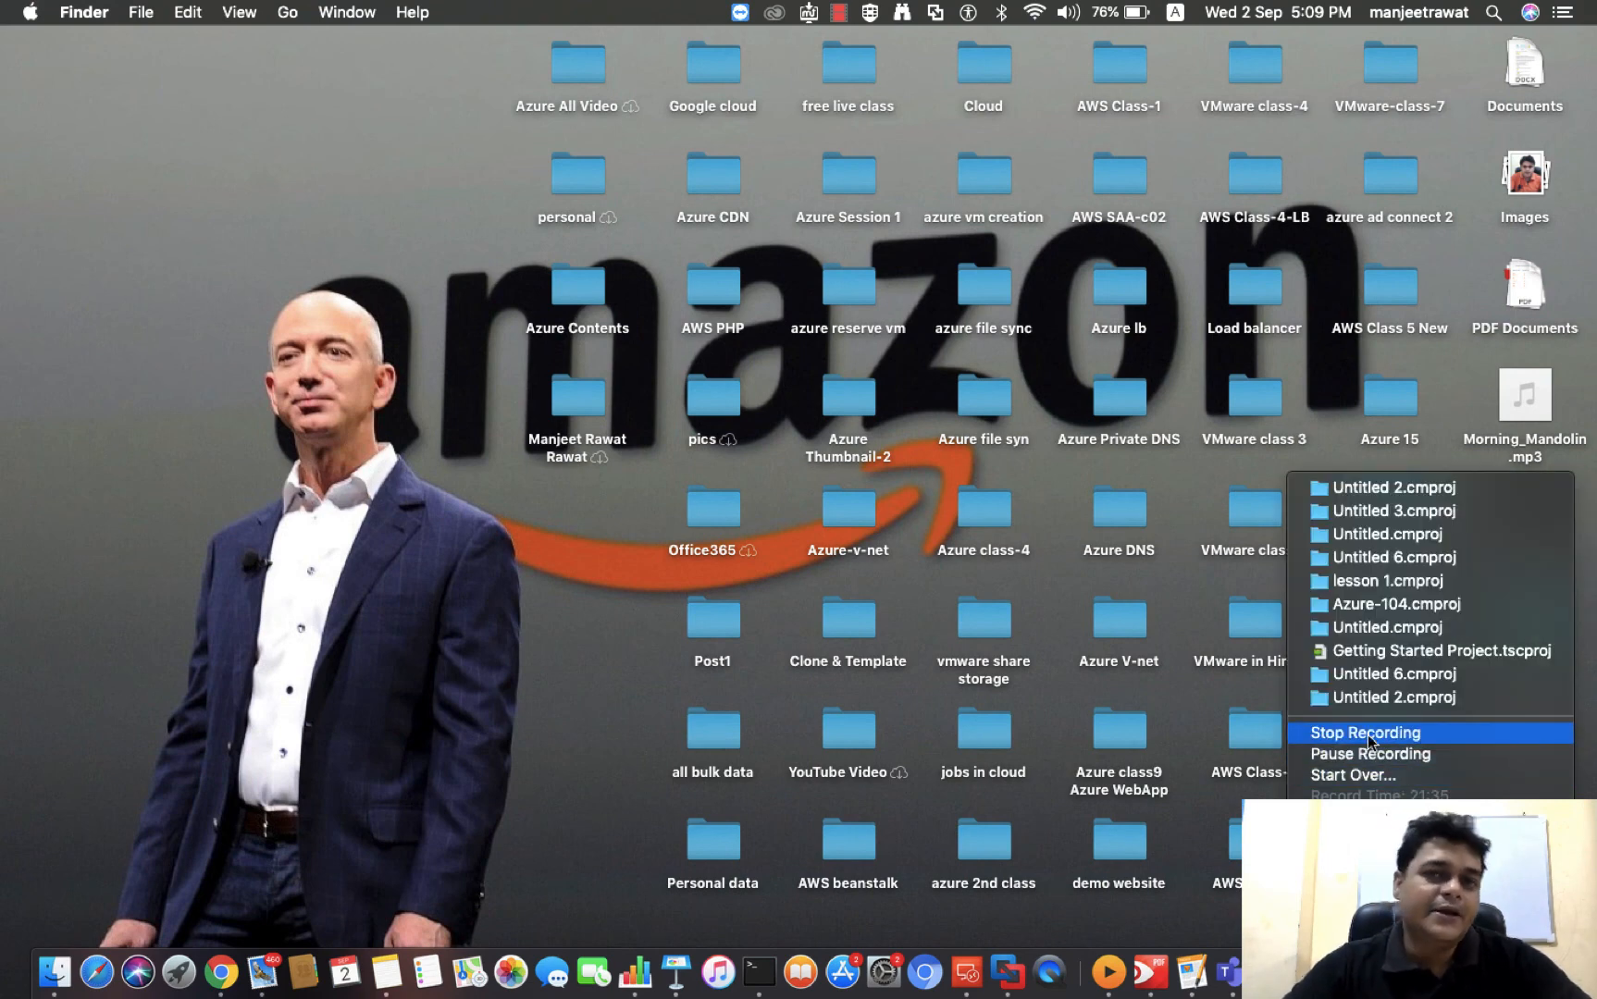